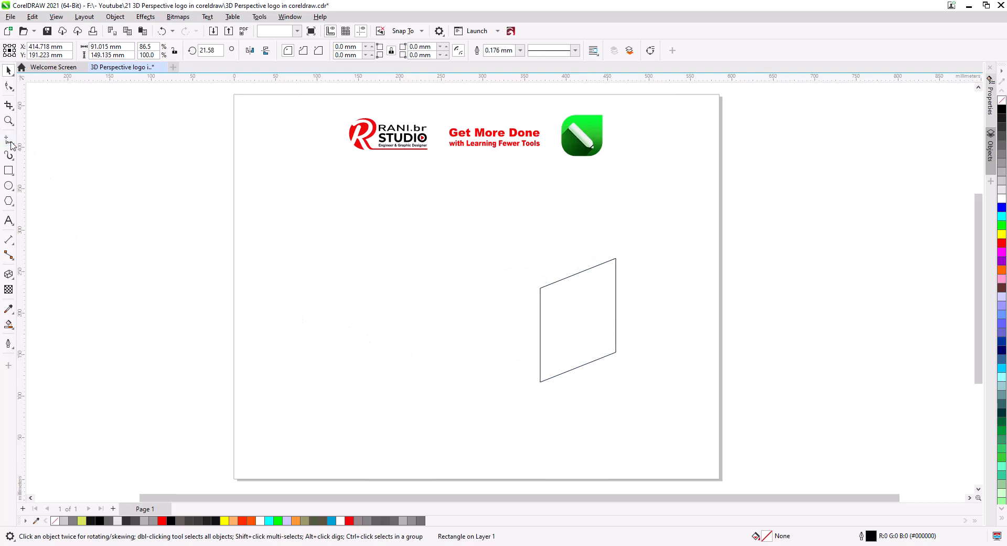
# Draw a straight Freehand line from the skewed rectangle's lower-left corner toward the upper left, spanning about 207 mm wide and 56 mm high
pyautogui.click(11, 144)
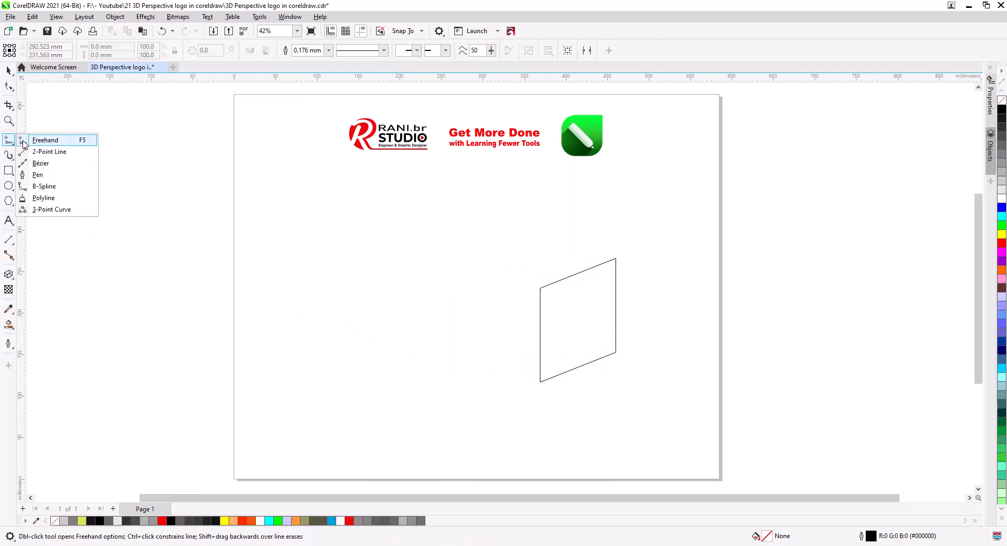
pyautogui.click(63, 141)
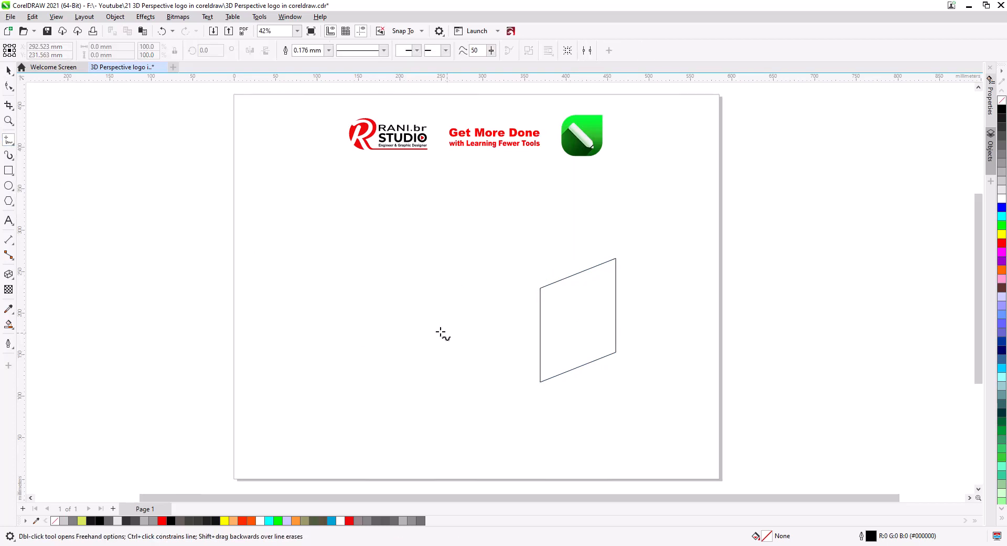
pyautogui.click(541, 381)
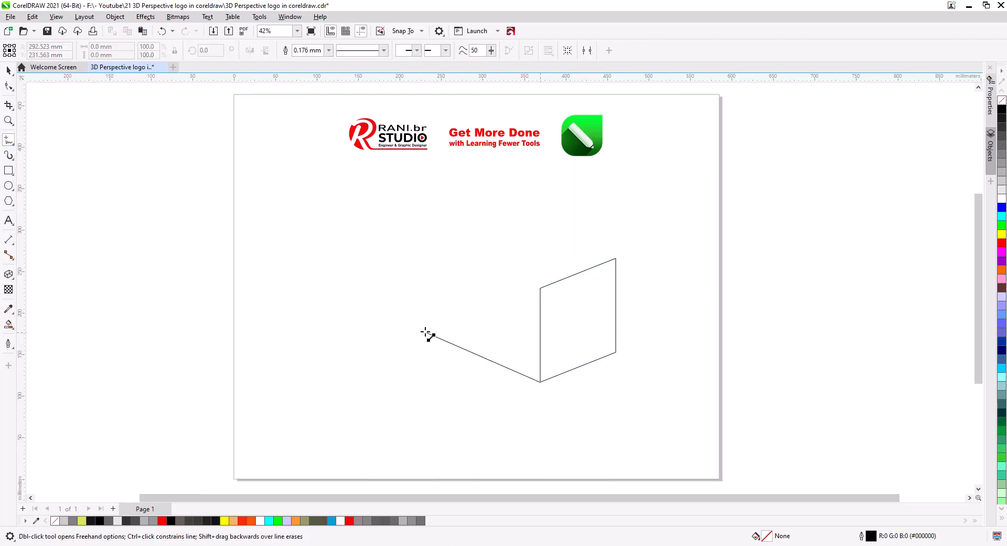
pyautogui.keyDown('ctrl'); pyautogui.click(372, 325); pyautogui.keyUp('ctrl')
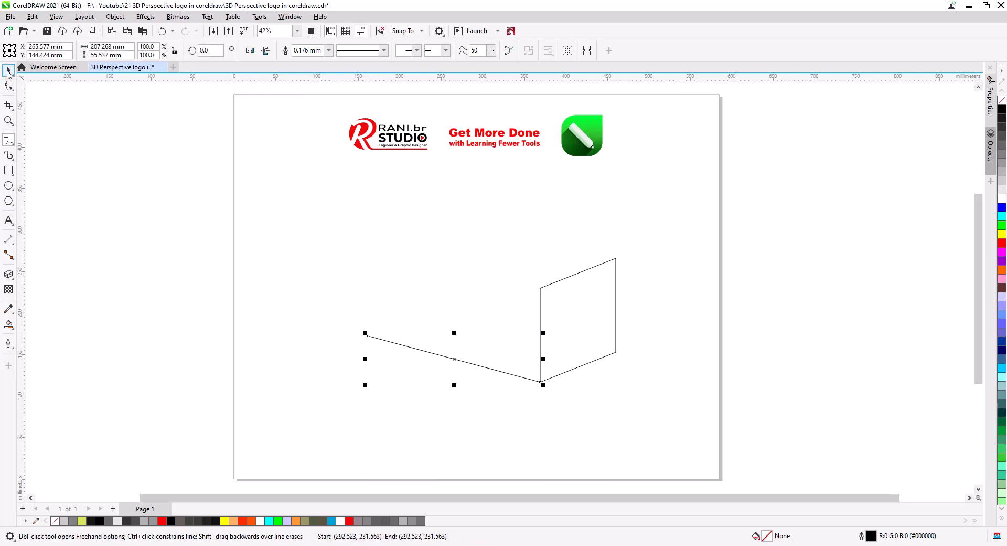
pyautogui.click(8, 71)
# Copy and paste the skewed rectangle in place, and scale the copy about its centre to about 76 × 124 mm
pyautogui.click(560, 329)
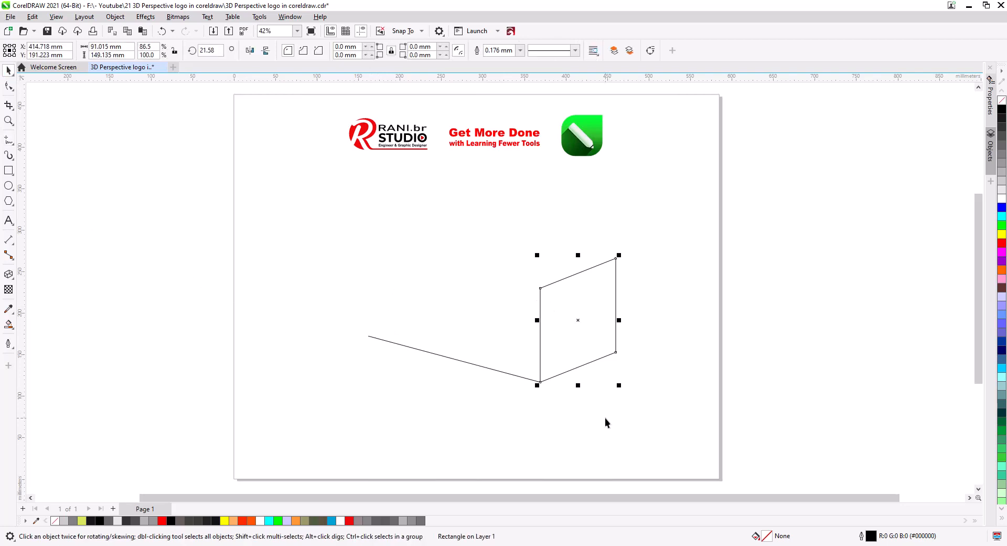
pyautogui.hotkey('ctrl', 'z')
pyautogui.click(41, 18)
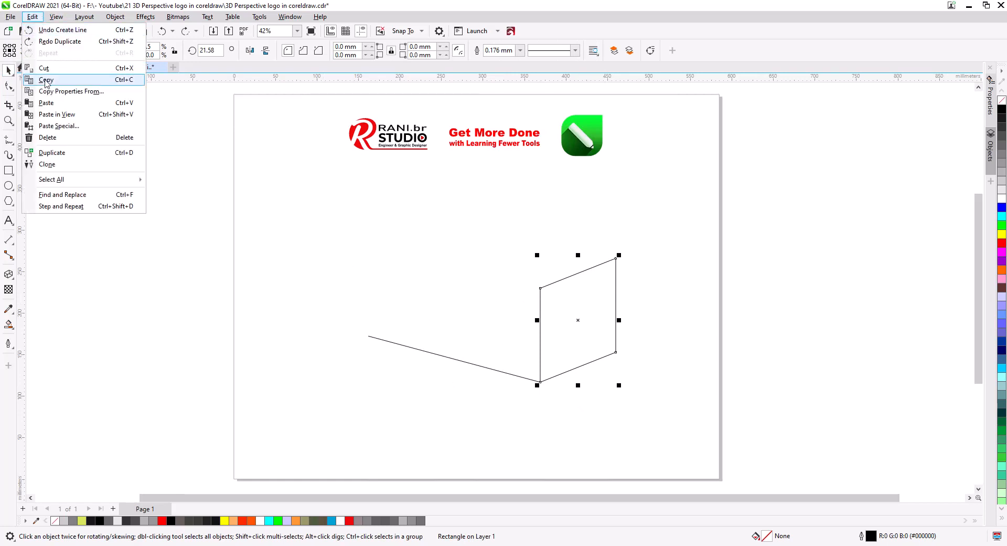
pyautogui.click(32, 17)
pyautogui.click(32, 17)
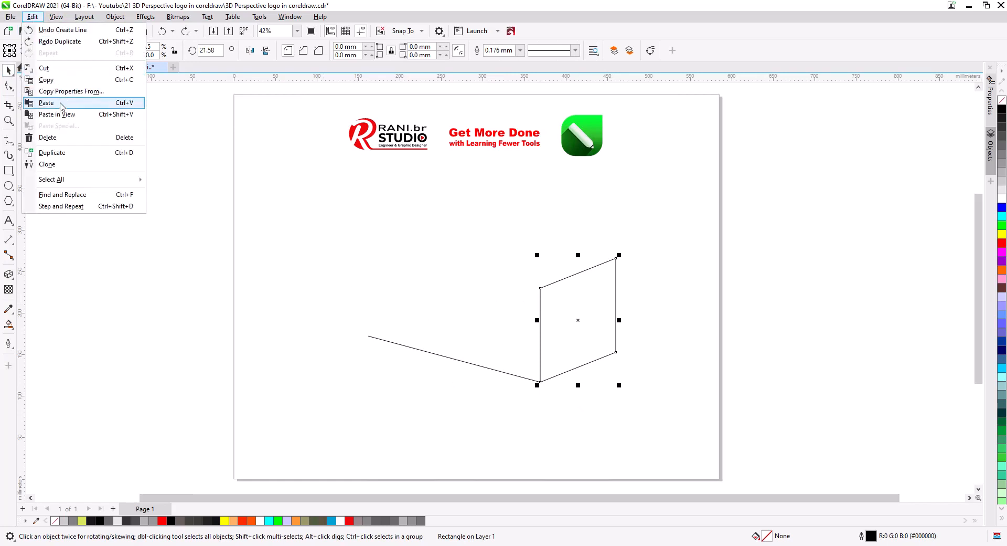
pyautogui.click(62, 104)
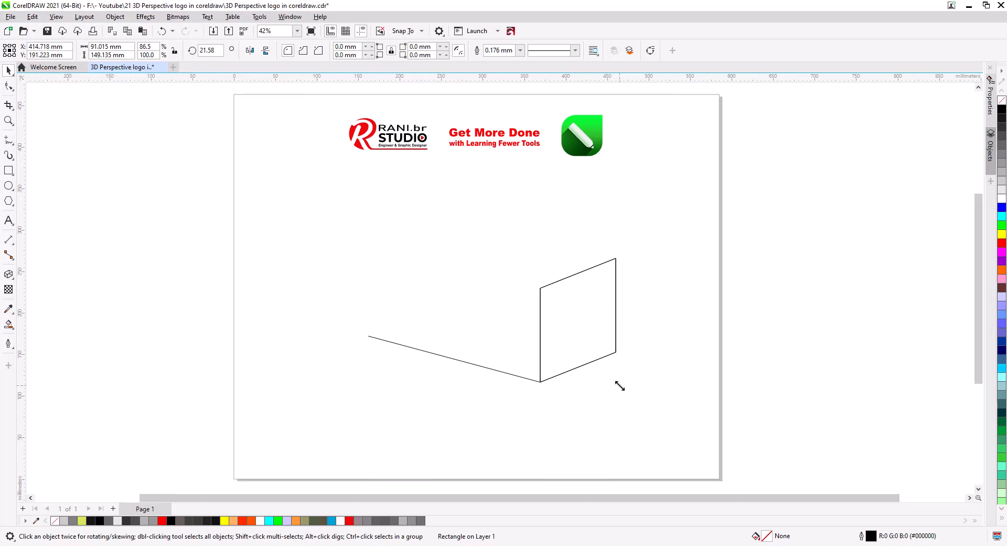
pyautogui.moveTo(619, 385); pyautogui.dragTo(613, 378)
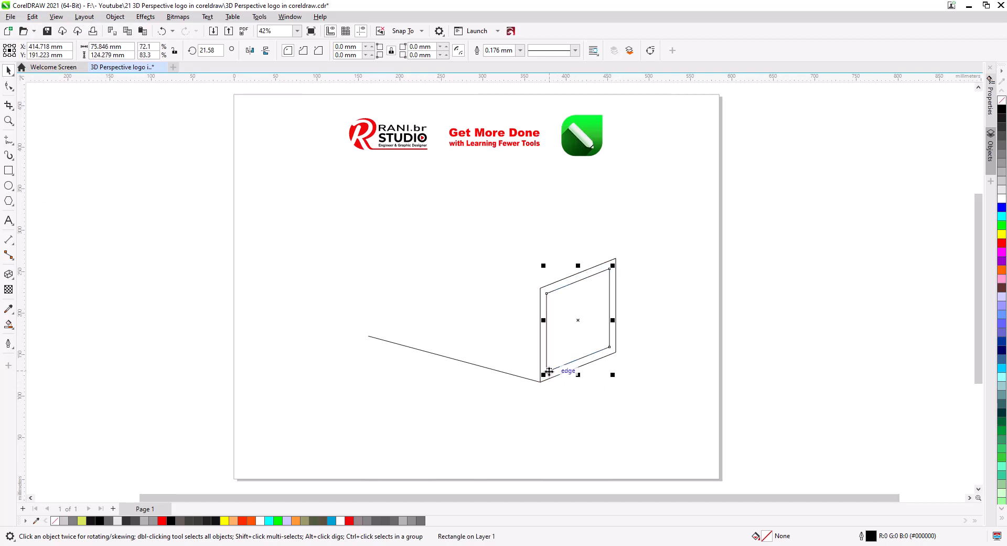
# Move the smaller rectangle so its lower-left corner meets the far left end of the drawn line
pyautogui.moveTo(549, 371); pyautogui.dragTo(371, 337)
pyautogui.scroll(5, 373, 339)
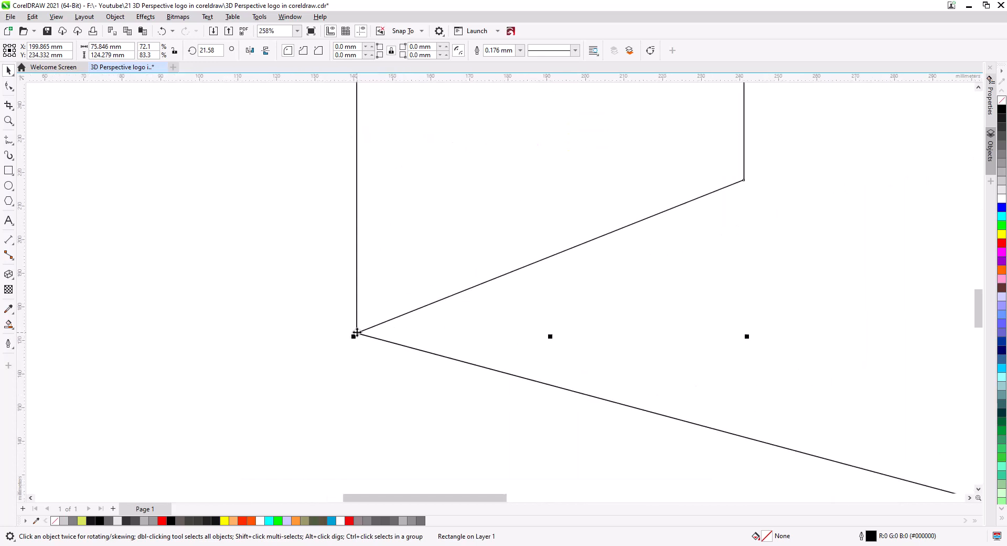
pyautogui.scroll(2, 357, 332)
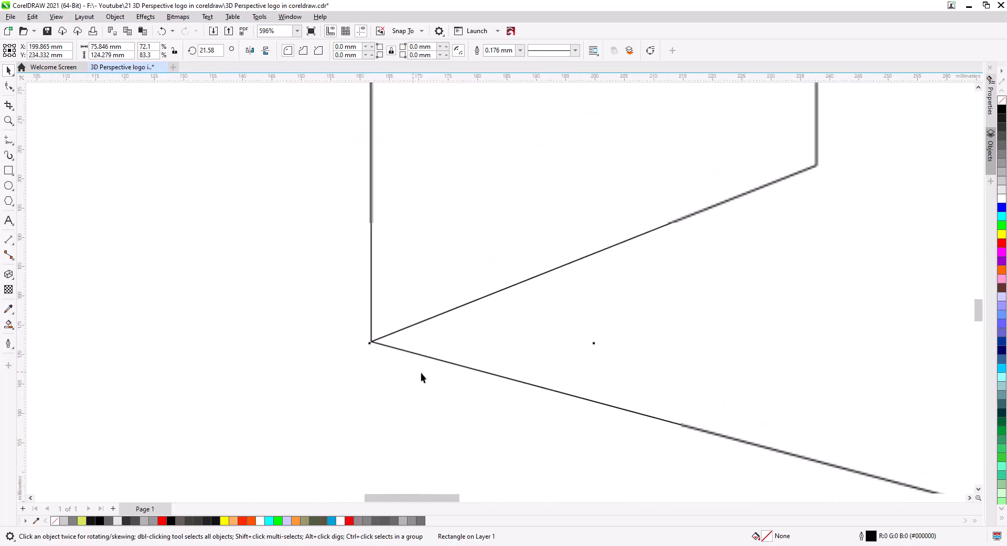
pyautogui.scroll(-5, 421, 376)
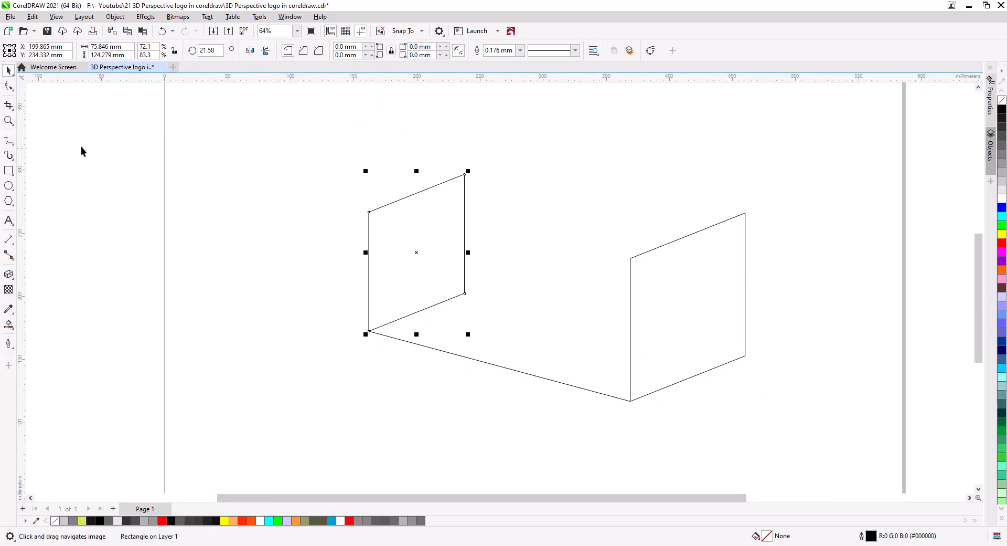
# Draw a straight Bézier line joining the upper-left corners of the large and small skewed rectangles
pyautogui.click(9, 141)
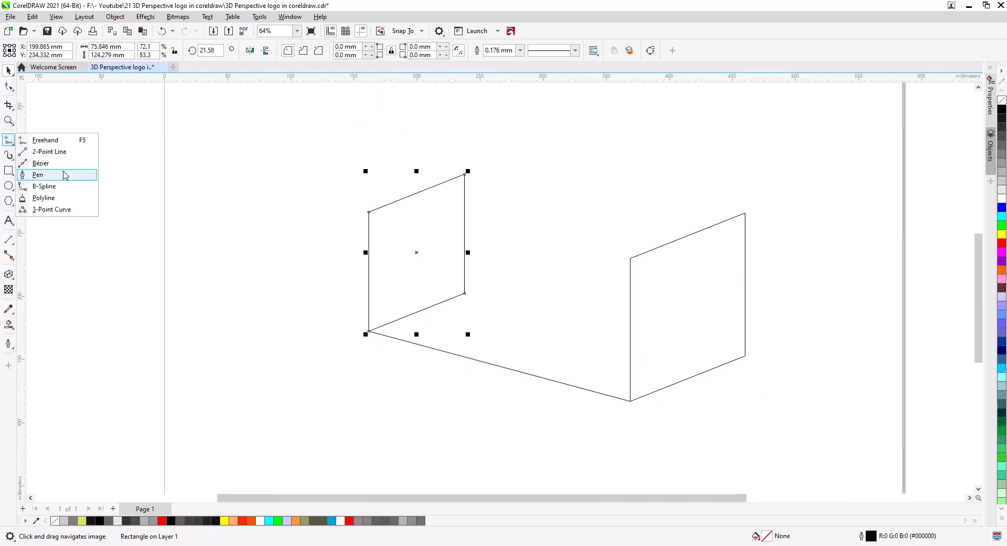
pyautogui.click(41, 162)
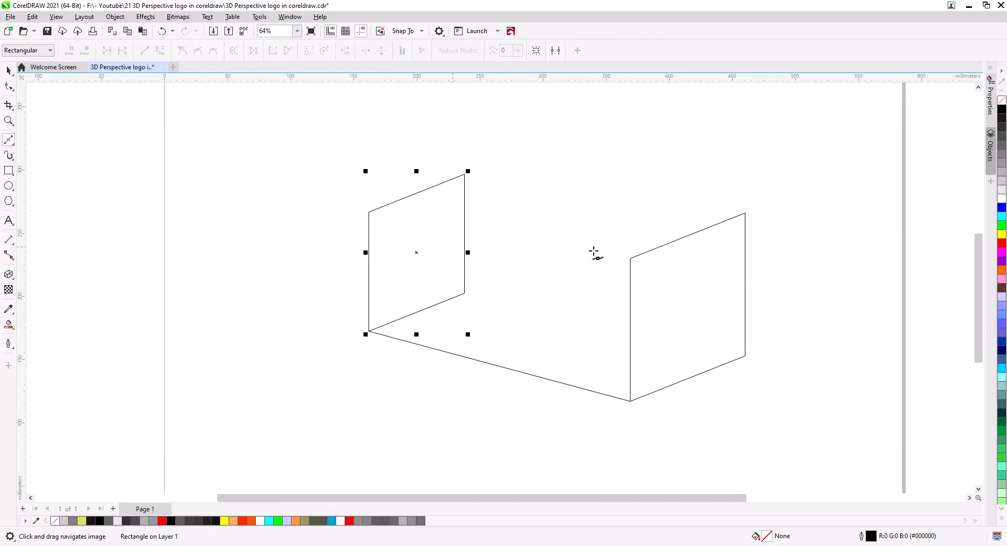
pyautogui.click(630, 258)
pyautogui.click(369, 211)
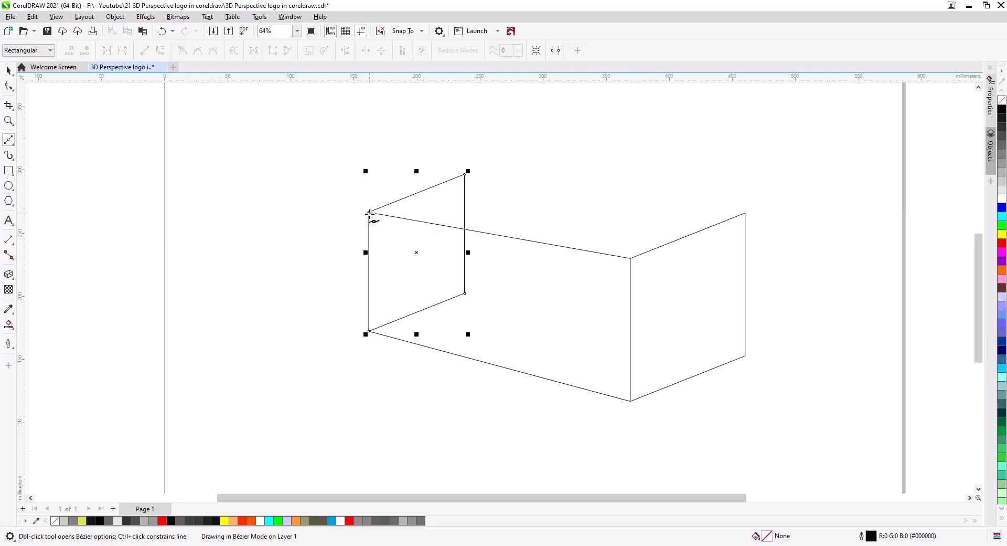
pyautogui.click(7, 70)
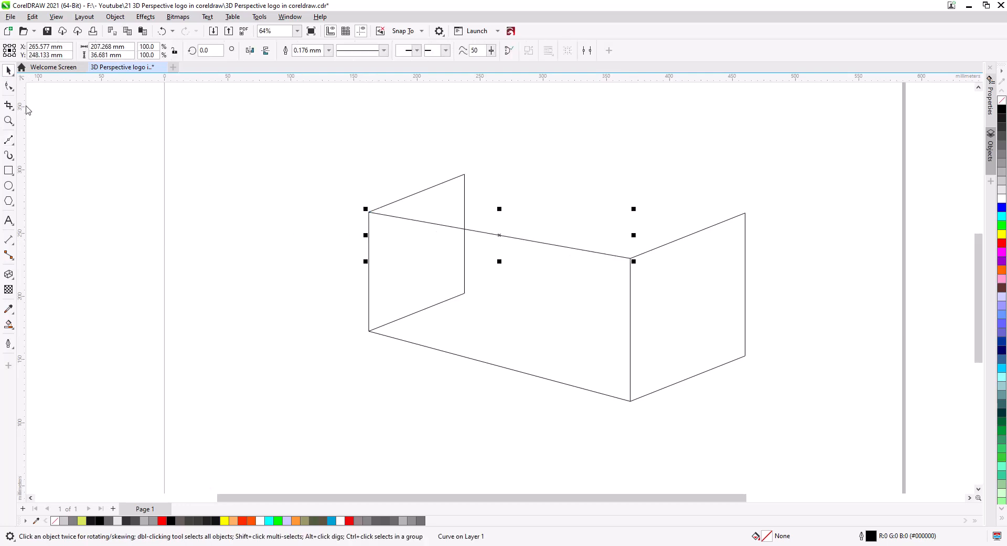
# Draw a straight Bézier line joining the upper-right corners of the large and small skewed rectangles
pyautogui.click(11, 141)
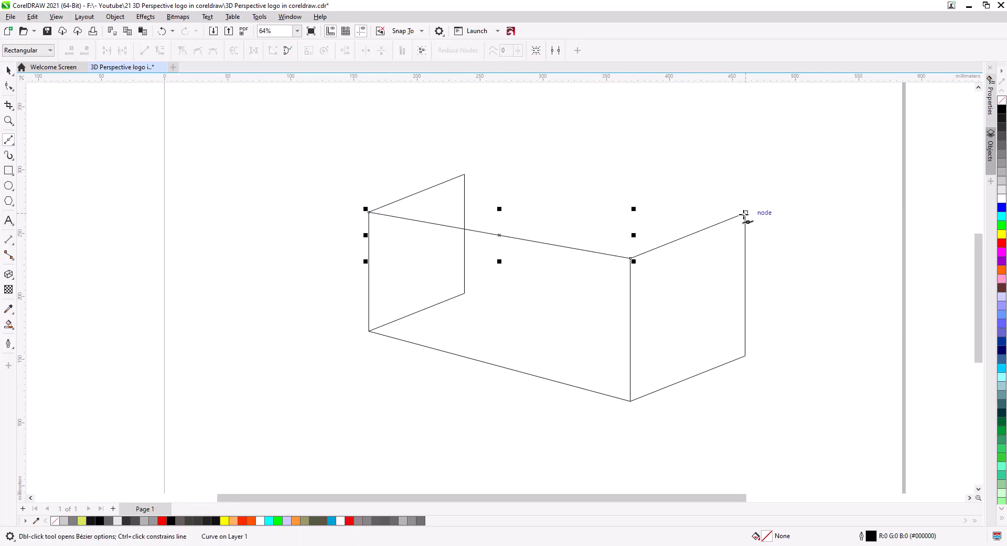
pyautogui.click(745, 213)
pyautogui.click(464, 174)
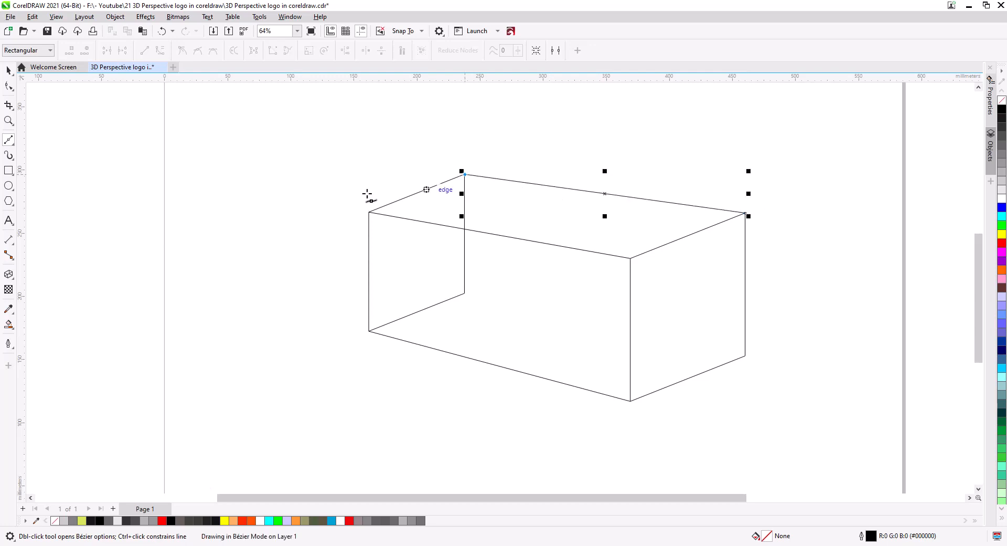
pyautogui.click(8, 71)
pyautogui.click(125, 189)
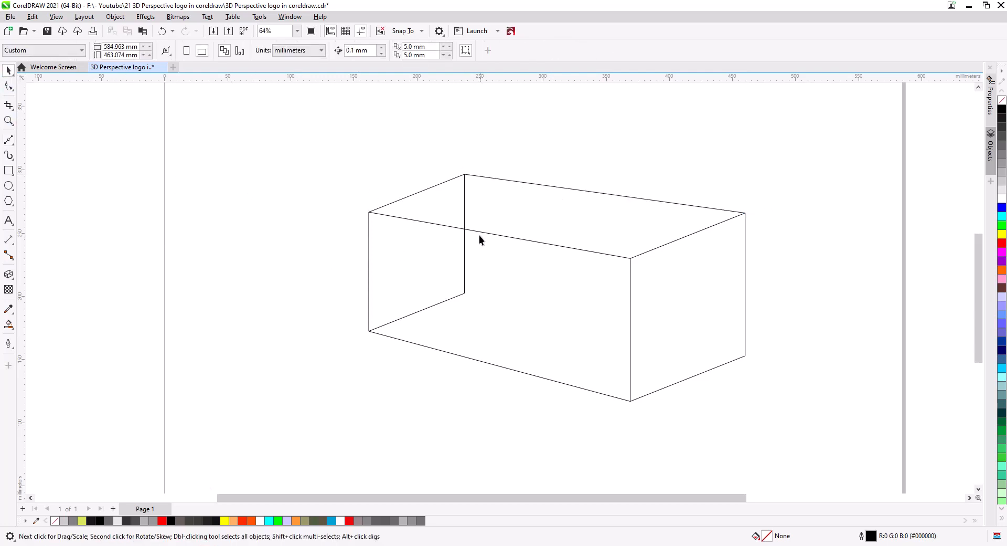
# Use Smart Fill to fill all regions of the box's top and front faces with yellow-green and a 0.176 mm black outline
pyautogui.click(9, 326)
pyautogui.click(53, 336)
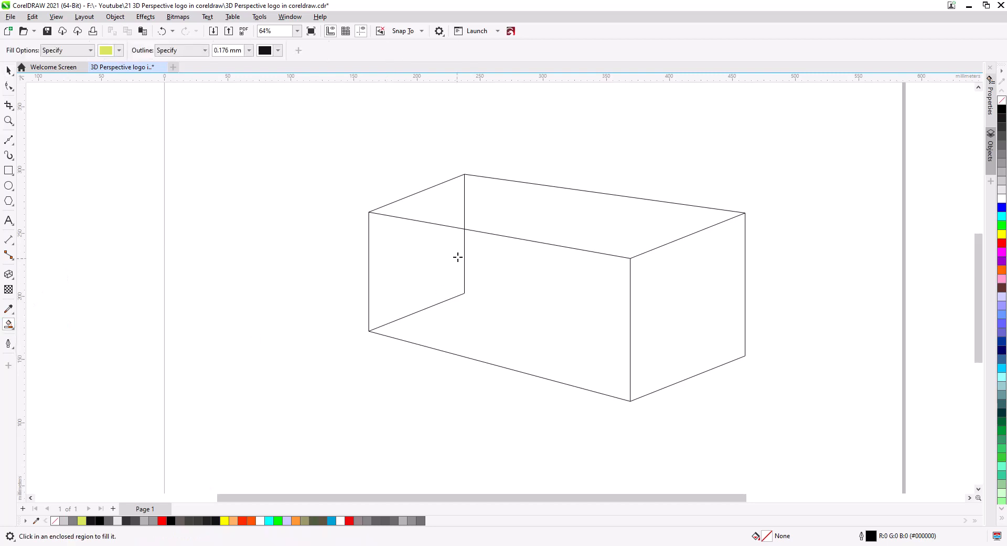
pyautogui.click(438, 203)
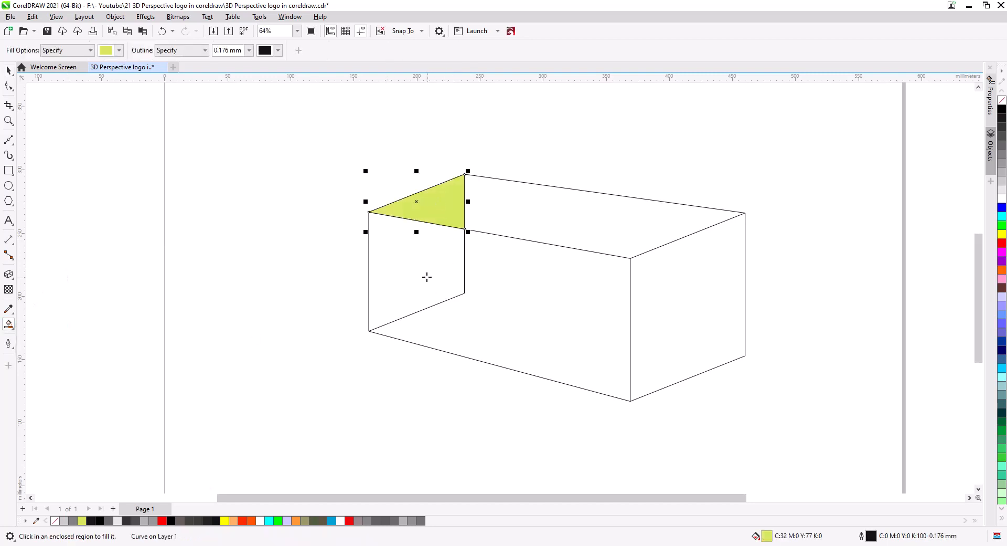
pyautogui.click(524, 228)
pyautogui.click(406, 266)
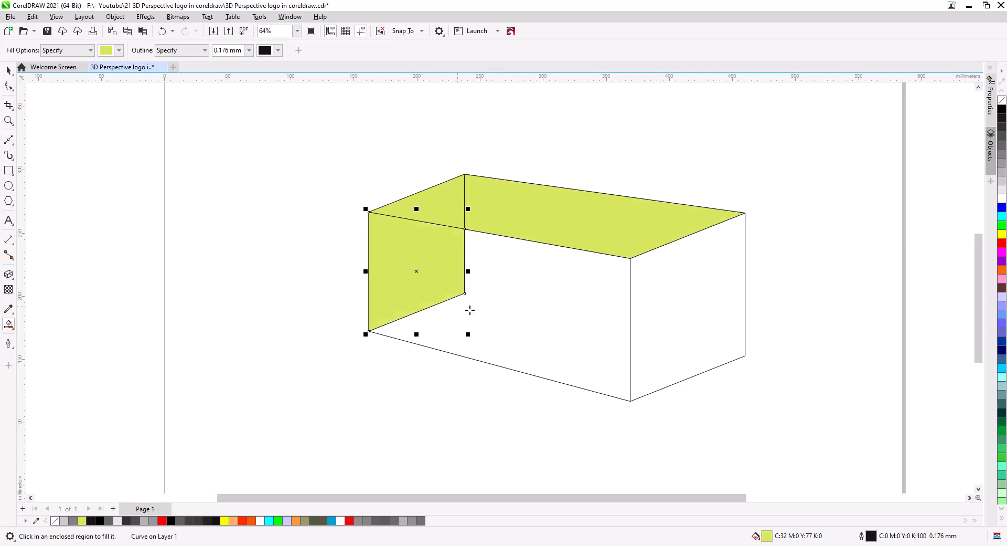
pyautogui.click(526, 312)
pyautogui.click(11, 73)
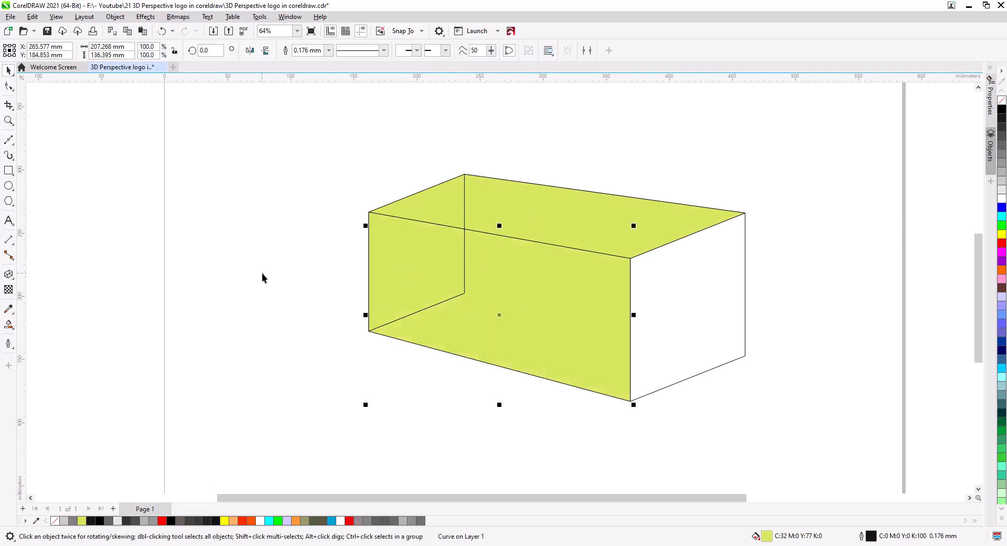
# Weld the two yellow-green pieces of the box's front face into one shape
pyautogui.click(260, 278)
pyautogui.click(526, 315)
pyautogui.click(402, 262)
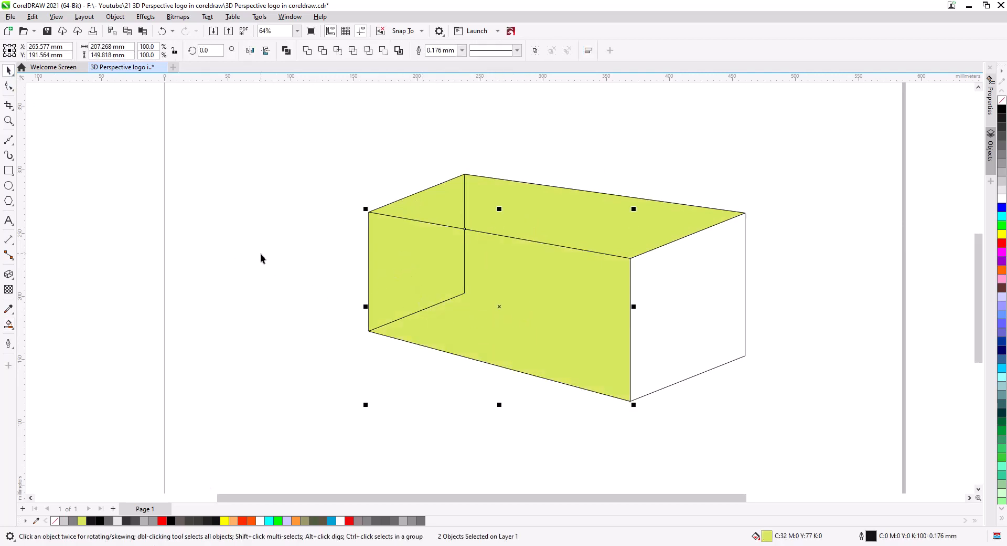
pyautogui.click(115, 17)
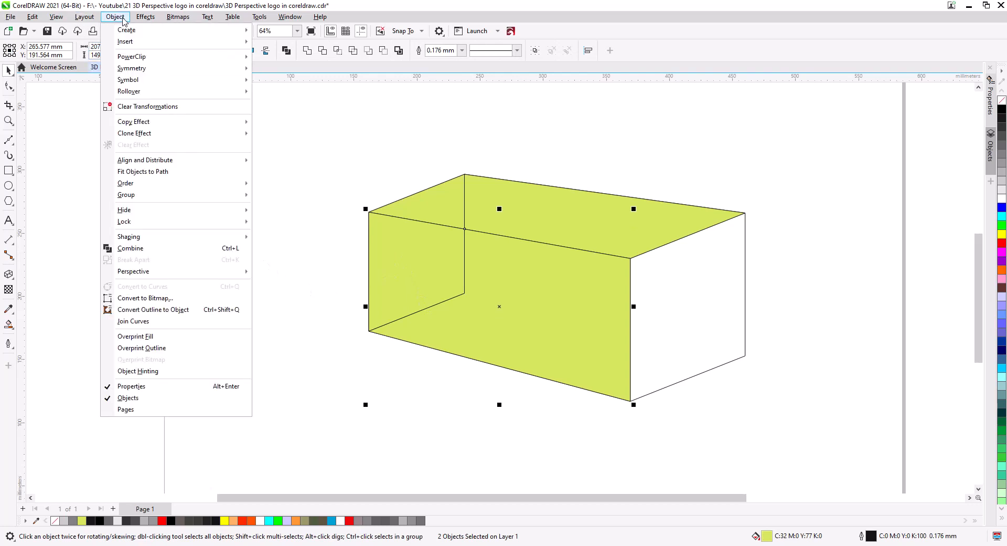
pyautogui.moveTo(152, 236)
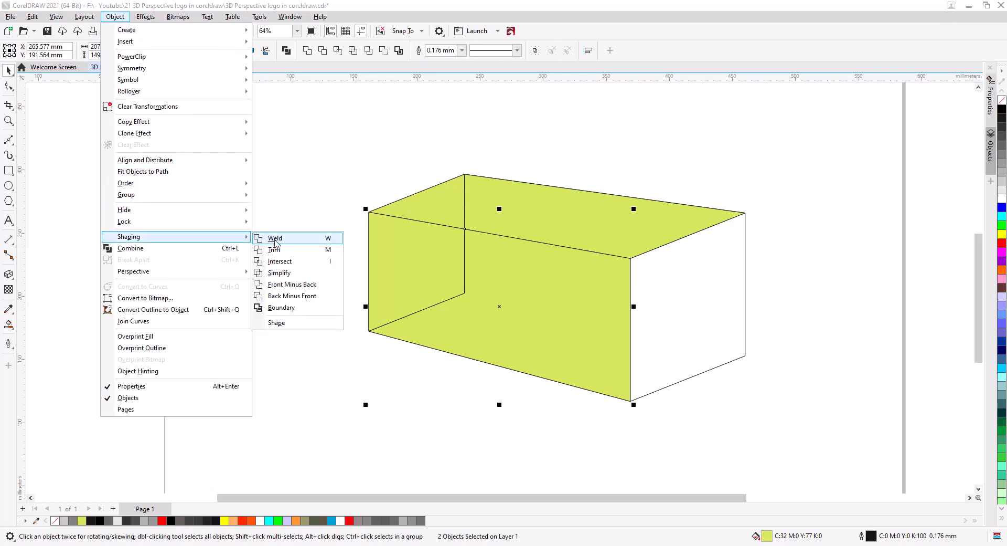
pyautogui.click(275, 237)
# Weld the two yellow-green pieces of the box's top face into one shape
pyautogui.click(464, 217)
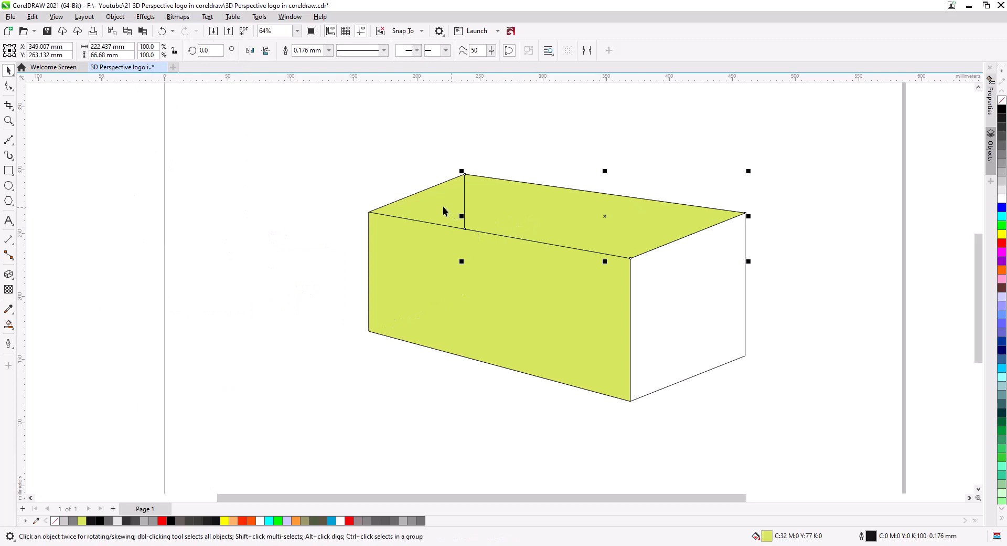
pyautogui.keyDown('shift'); pyautogui.click(443, 206); pyautogui.keyUp('shift')
pyautogui.click(115, 17)
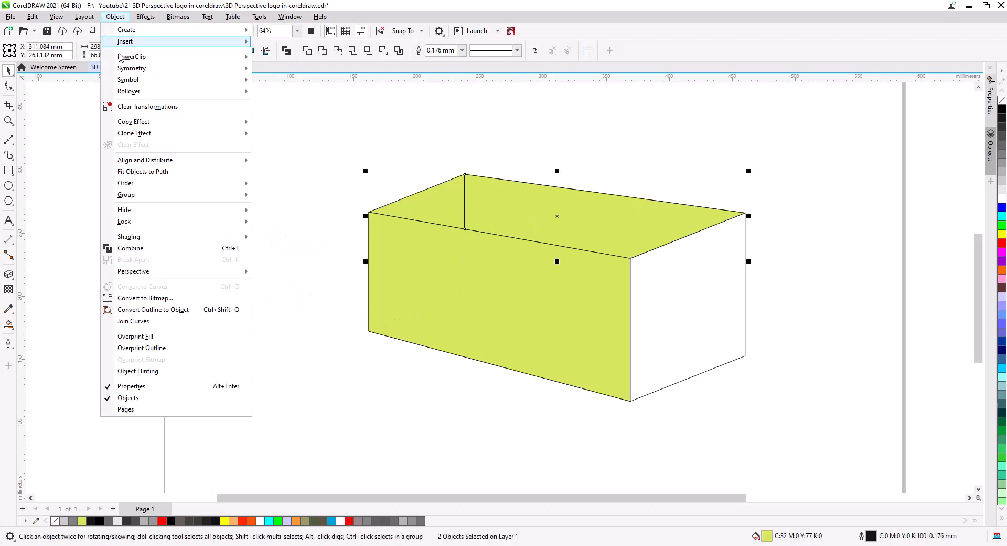
pyautogui.moveTo(167, 236)
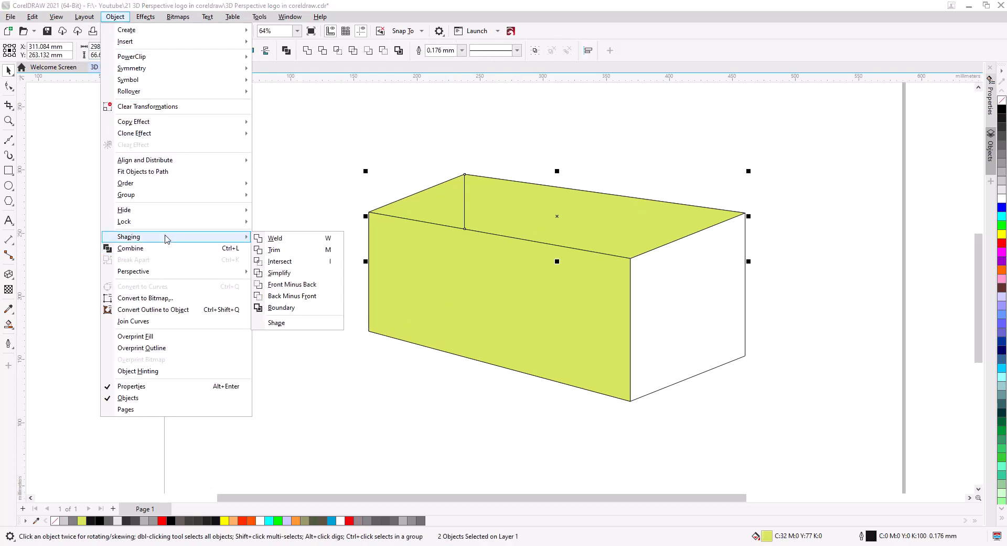
pyautogui.click(277, 239)
pyautogui.click(300, 279)
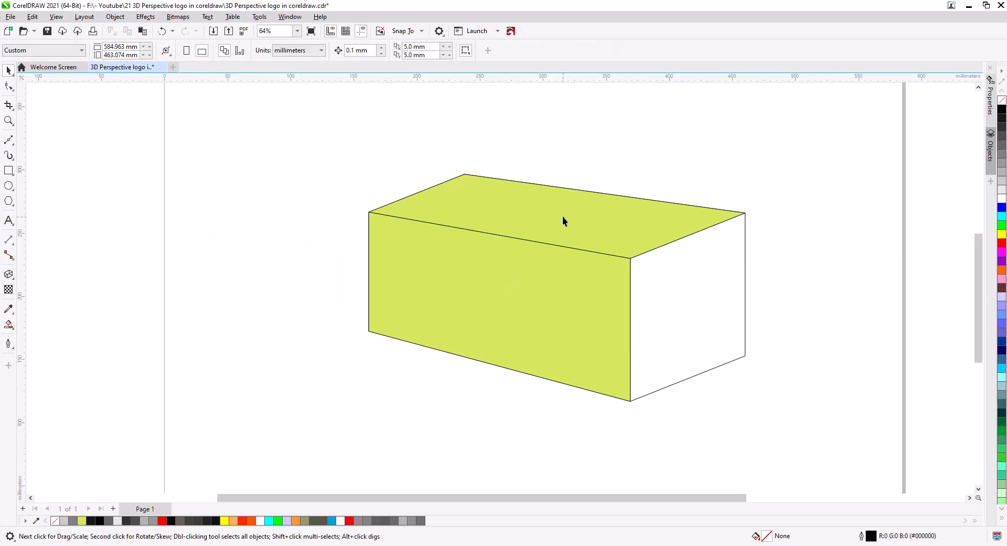
# Fill the box's white right side face with light grey
pyautogui.click(684, 305)
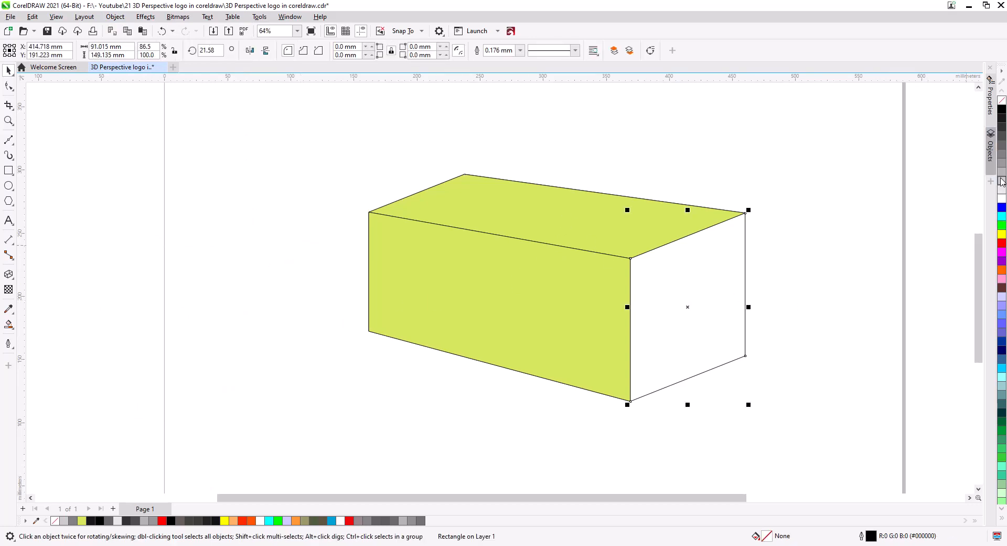
pyautogui.click(1002, 173)
pyautogui.click(893, 256)
# Move the three filled box faces together to the left, clear of the construction lines, and delete the leftover lines
pyautogui.click(696, 296)
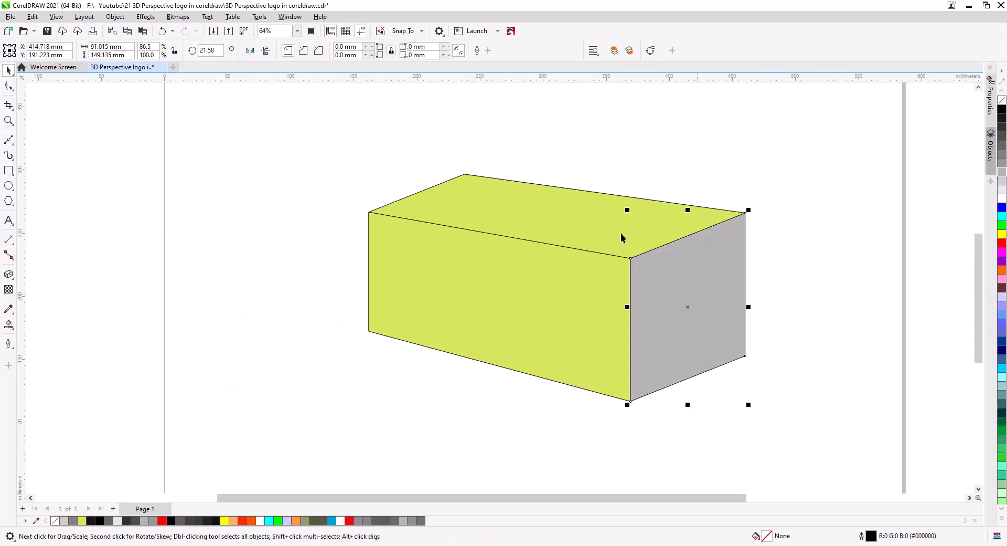
pyautogui.keyDown('shift'); pyautogui.click(623, 237); pyautogui.keyUp('shift')
pyautogui.keyDown('shift'); pyautogui.click(596, 311); pyautogui.keyUp('shift')
pyautogui.moveTo(647, 311); pyautogui.dragTo(221, 297)
pyautogui.moveTo(836, 429); pyautogui.dragTo(417, 241)
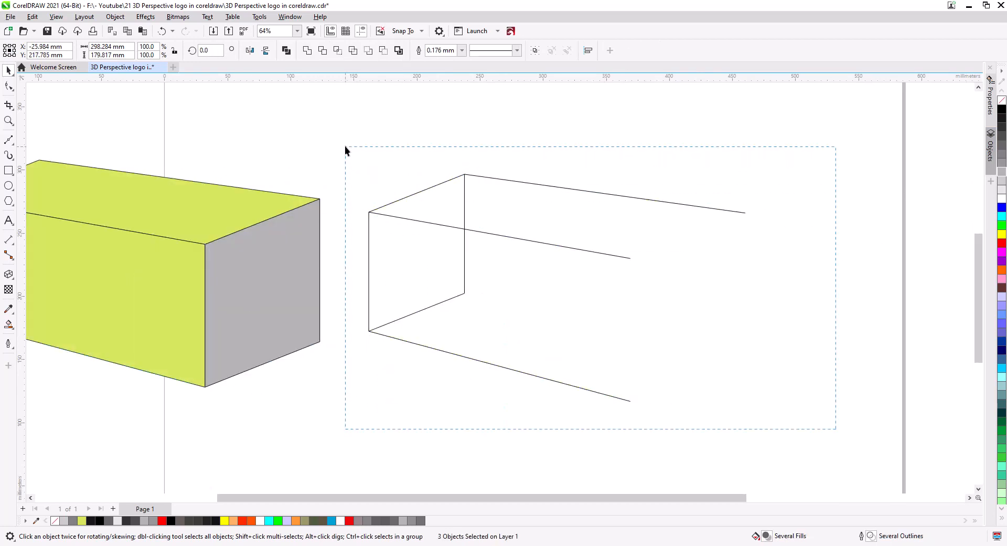
pyautogui.moveTo(345, 150); pyautogui.dragTo(345, 151)
pyautogui.press('Delete')
# Select all three box faces and move them back onto the middle of the page
pyautogui.click(252, 281)
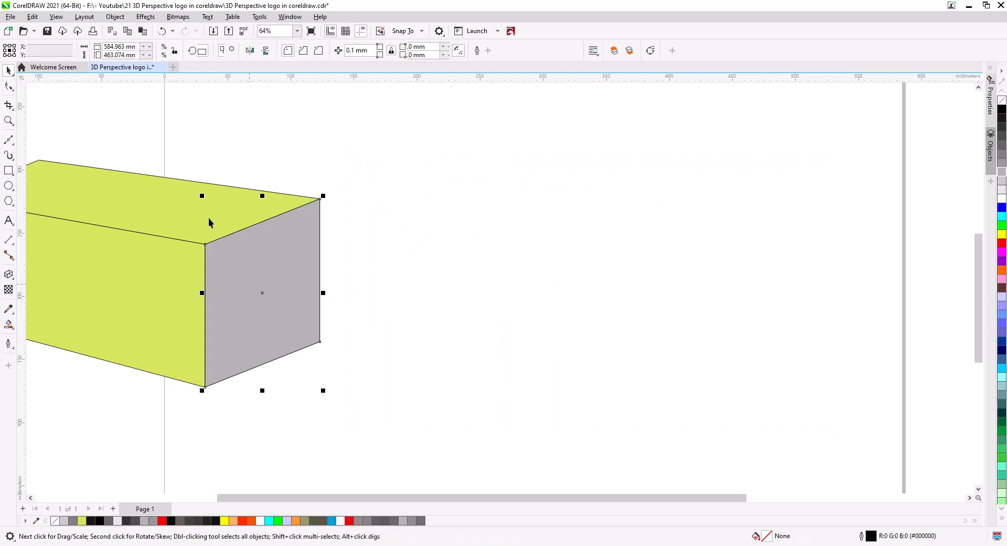
pyautogui.hotkey('ctrl', 'a')
pyautogui.moveTo(162, 274); pyautogui.dragTo(603, 275)
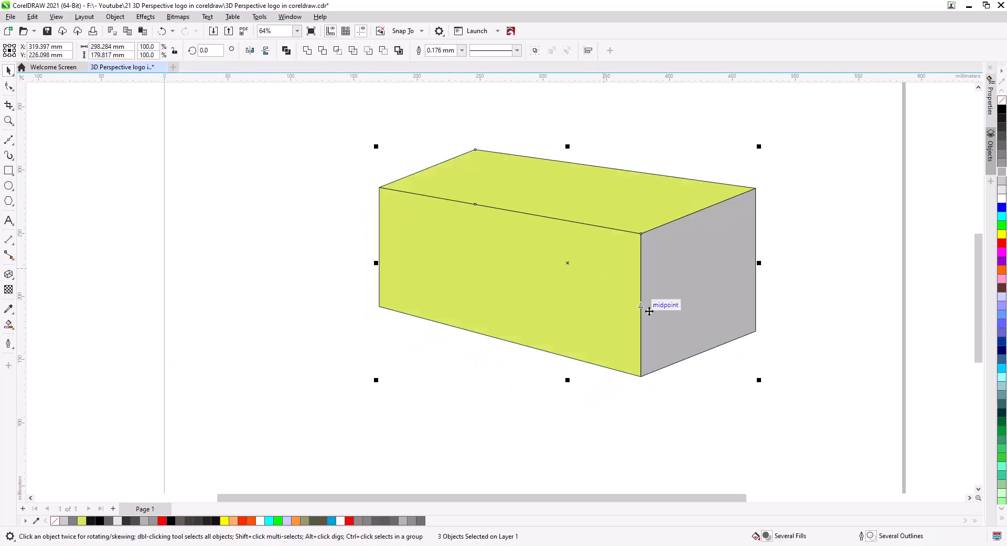
# Fill the box's top face with light grey (#B3B3B3) and its front face with medium grey
pyautogui.click(793, 325)
pyautogui.click(594, 230)
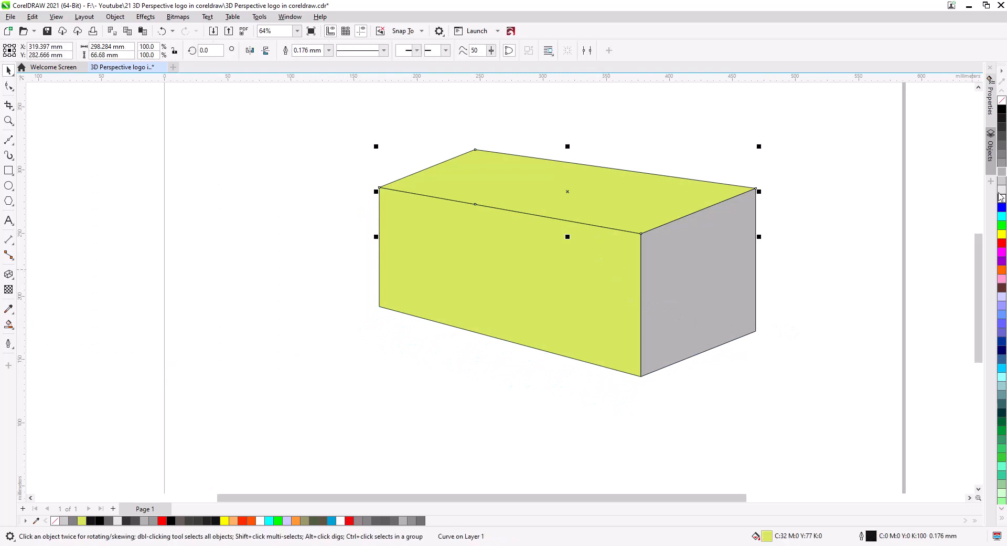
pyautogui.click(1003, 177)
pyautogui.click(565, 281)
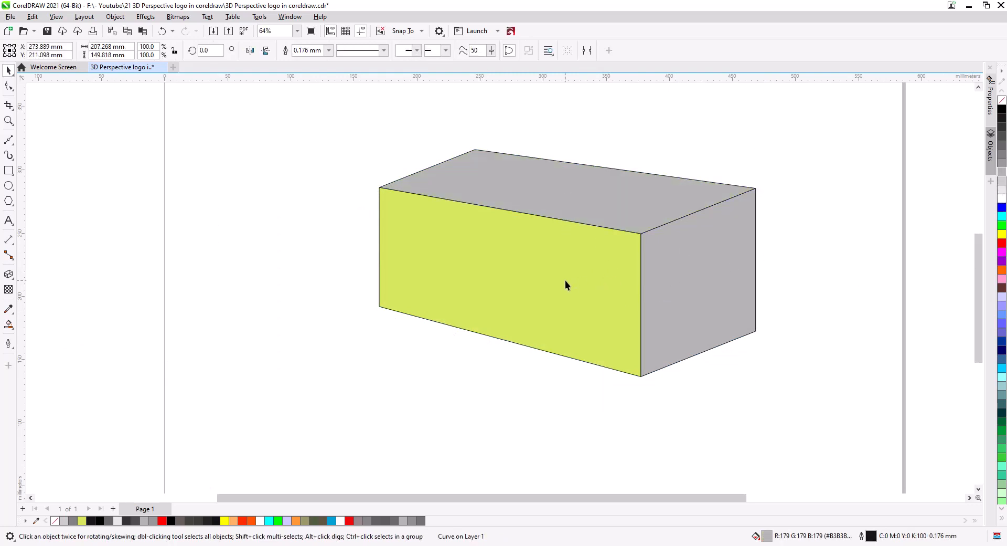
pyautogui.click(1002, 154)
# Try a dark grey on the right side face, settling on a pale grey fill (#CCCCCC)
pyautogui.click(696, 242)
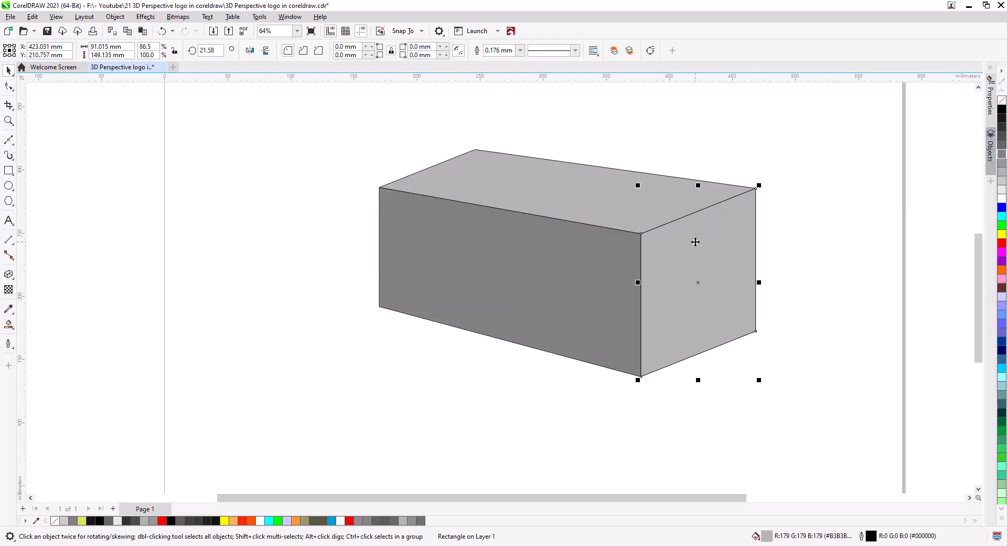
pyautogui.click(1003, 142)
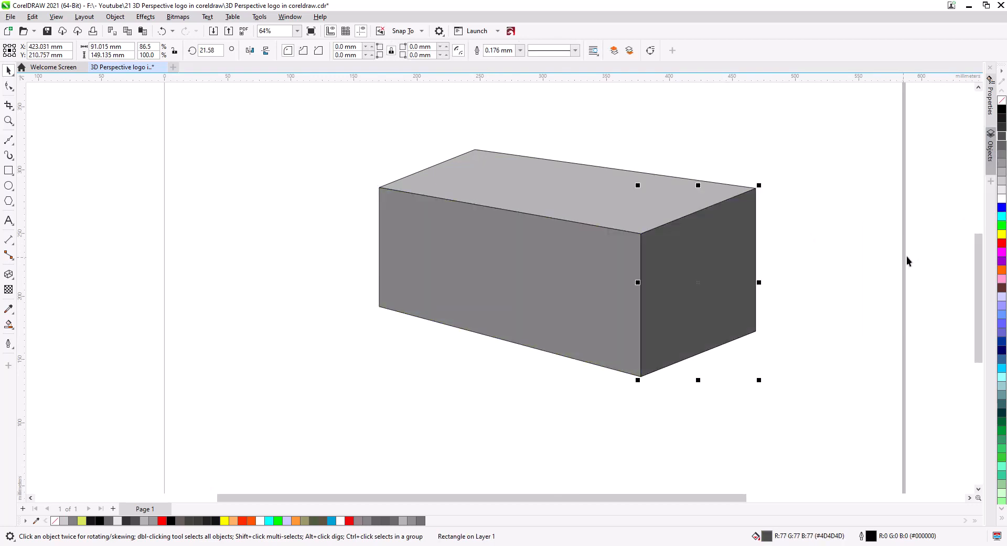
pyautogui.click(1003, 184)
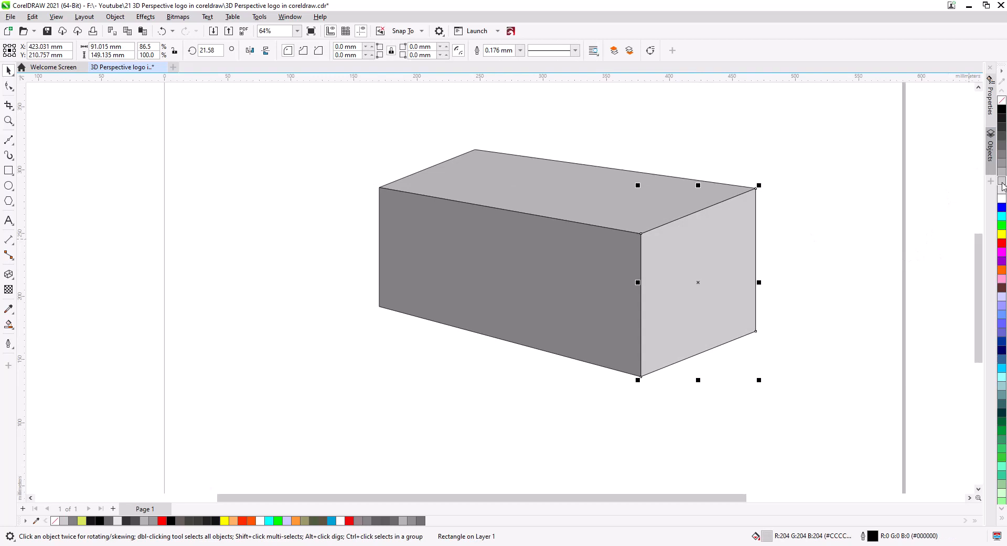
# Remove the outlines from all three box faces
pyautogui.click(834, 307)
pyautogui.moveTo(348, 138); pyautogui.dragTo(336, 129)
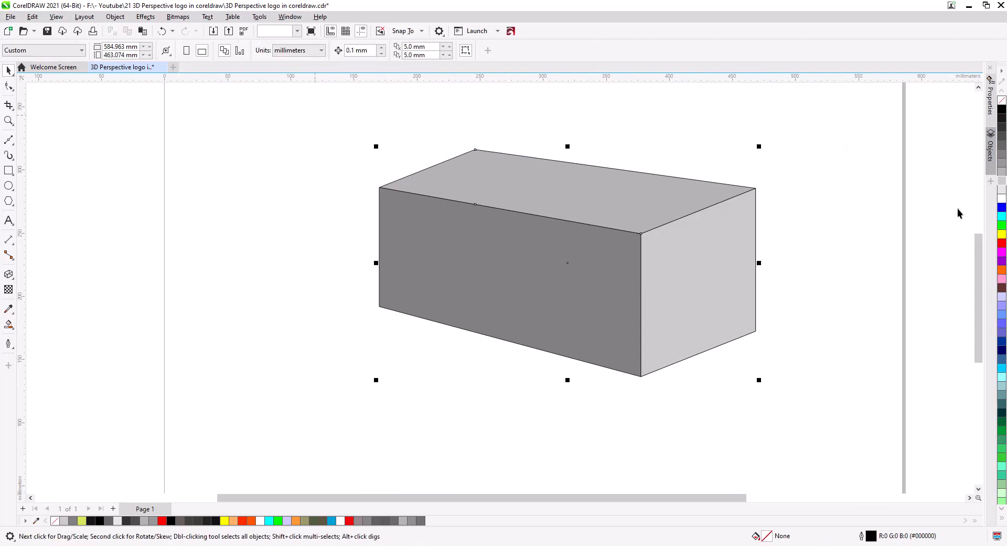
pyautogui.rightClick(1002, 99)
pyautogui.click(757, 306)
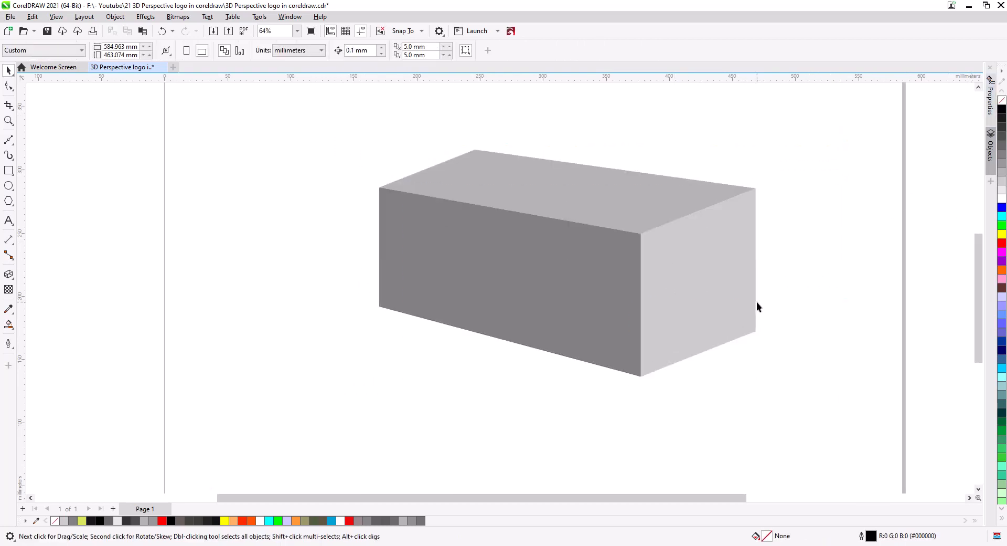
# Select the whole box and move it left and slightly down toward the page's centre
pyautogui.moveTo(341, 116); pyautogui.dragTo(340, 114)
pyautogui.moveTo(613, 205); pyautogui.dragTo(580, 221)
pyautogui.scroll(-4, 663, 253)
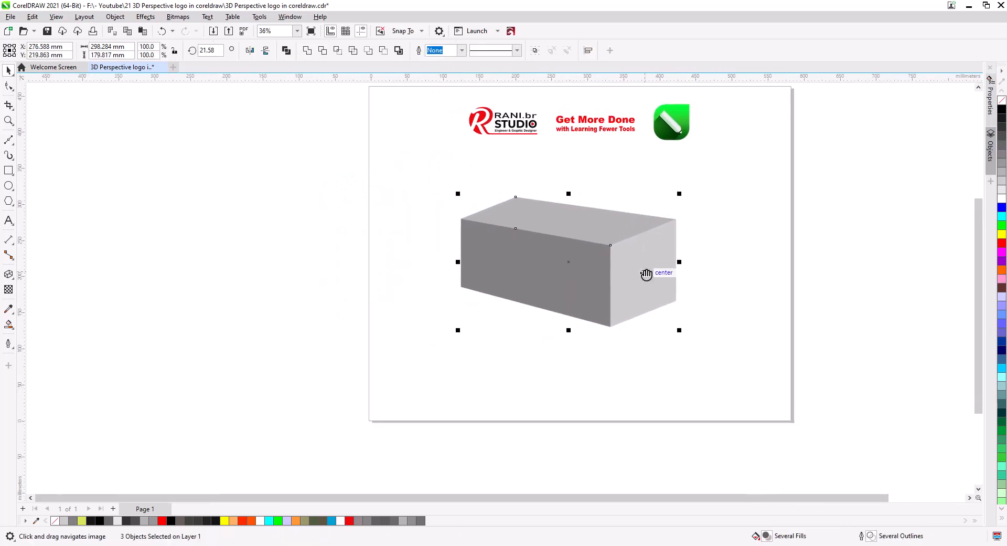
# Move the RANI.br Studio logo and the Get More Done slogan to the empty area below the box
pyautogui.click(703, 329)
pyautogui.moveTo(488, 122); pyautogui.dragTo(470, 330)
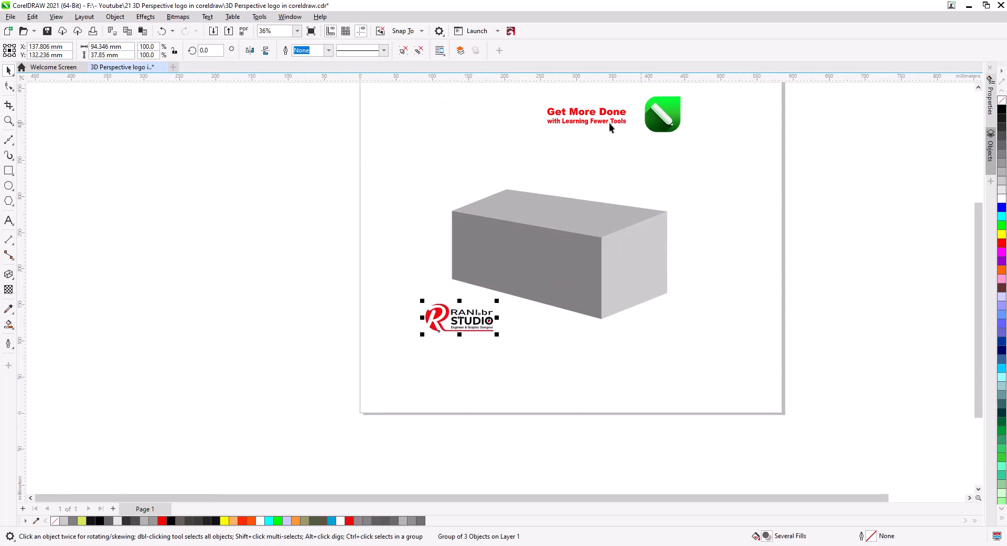
pyautogui.moveTo(602, 115); pyautogui.dragTo(546, 383)
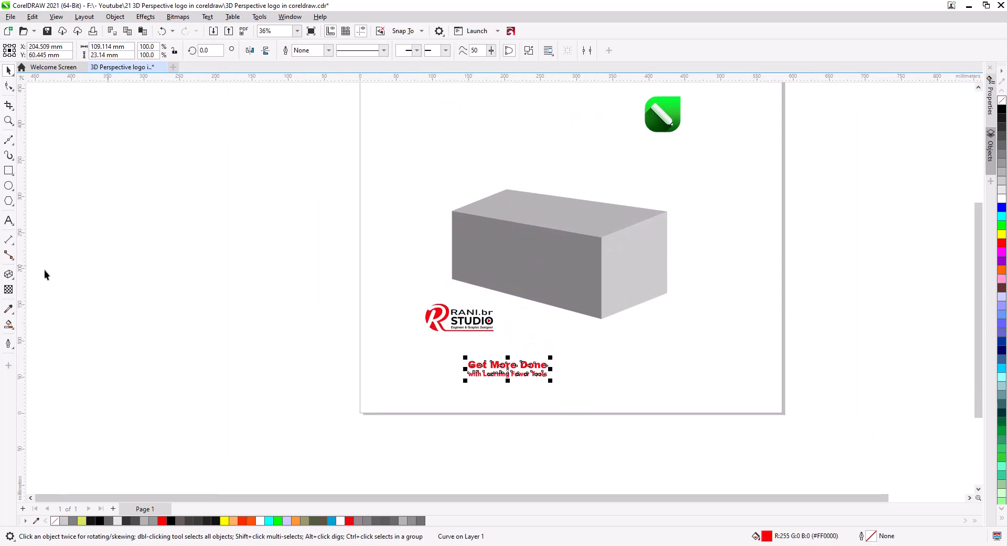
# Draw a rectangle of about 238 × 89 mm around the RANI.br Studio logo
pyautogui.click(8, 170)
pyautogui.moveTo(379, 292)
pyautogui.mouseDown()
pyautogui.moveTo(419, 341)
pyautogui.moveTo(551, 347)
pyautogui.moveTo(551, 358)
pyautogui.mouseUp()
pyautogui.scroll(3, 461, 325)
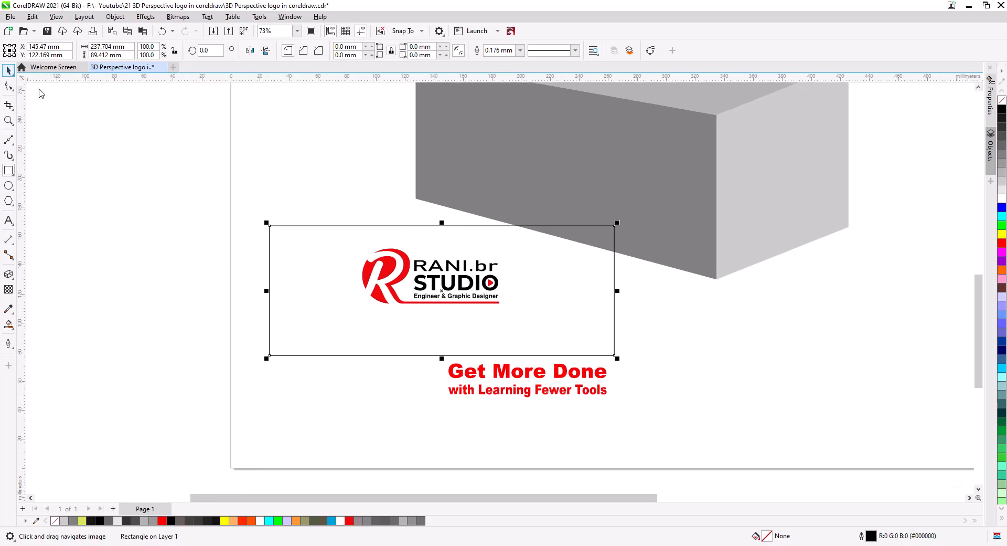
pyautogui.click(9, 70)
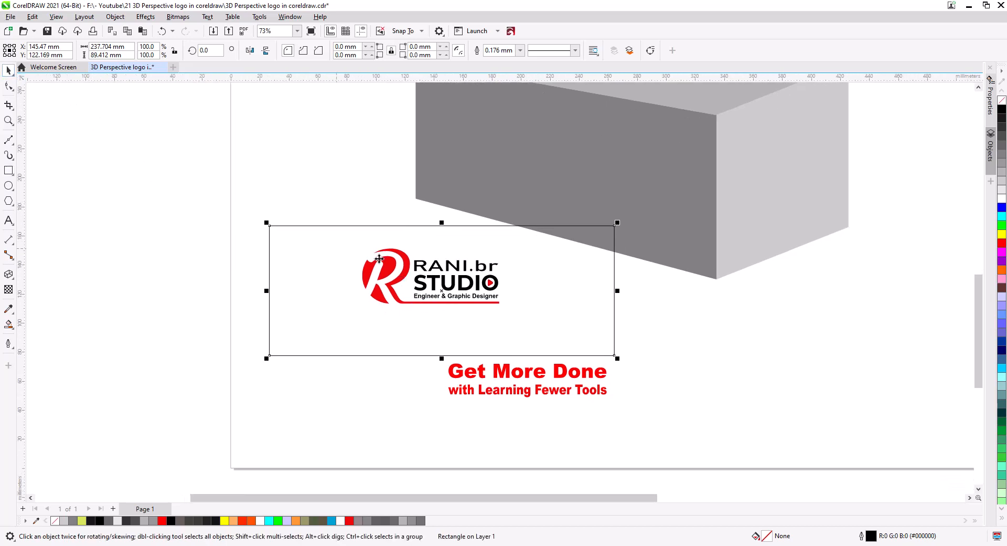
# Enlarge the logo to nearly fill the rectangle's height and centre it horizontally and vertically inside the rectangle
pyautogui.click(410, 275)
pyautogui.click(457, 290)
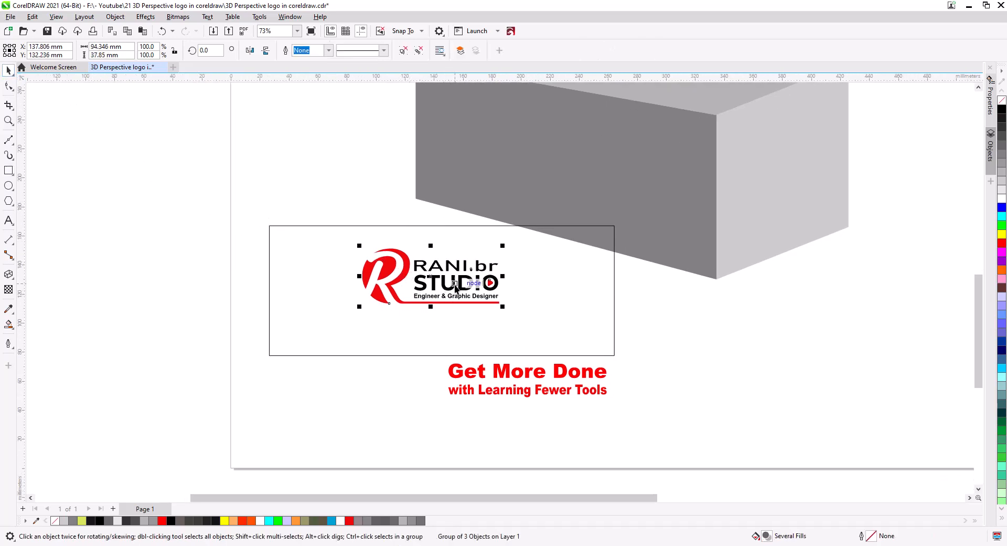
pyautogui.moveTo(503, 305); pyautogui.dragTo(586, 338)
pyautogui.keyDown('shift'); pyautogui.click(306, 302); pyautogui.keyUp('shift')
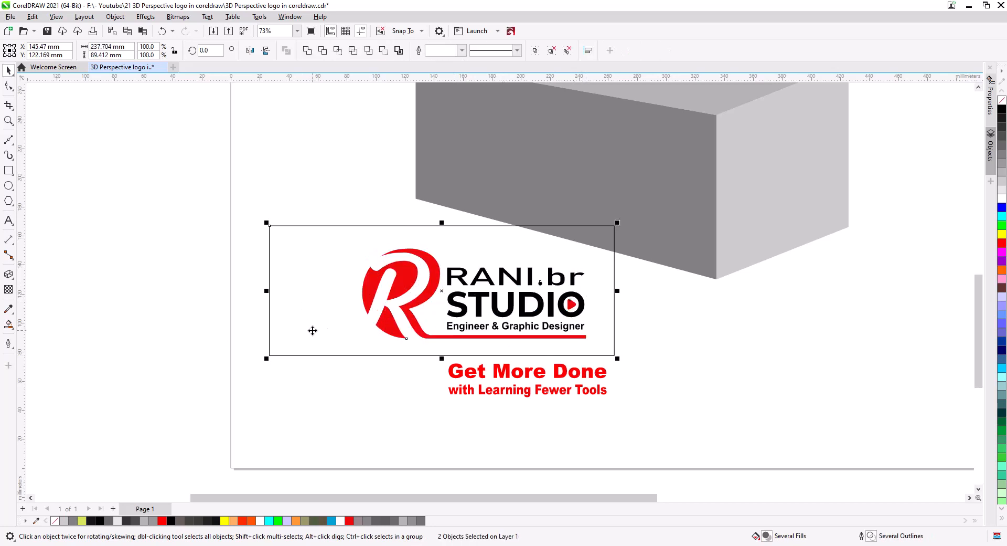
pyautogui.press('c')
pyautogui.press('e')
pyautogui.click(199, 313)
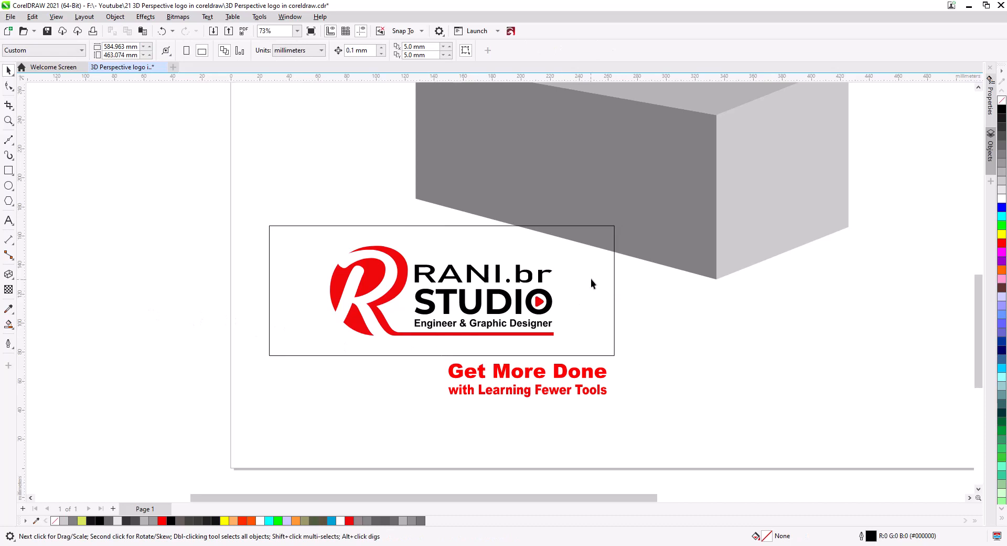
# Place a copy of the rectangle straight below the original, leaving a small gap
pyautogui.moveTo(588, 266); pyautogui.dragTo(588, 415)
pyautogui.click(606, 434)
pyautogui.scroll(-3, 661, 276)
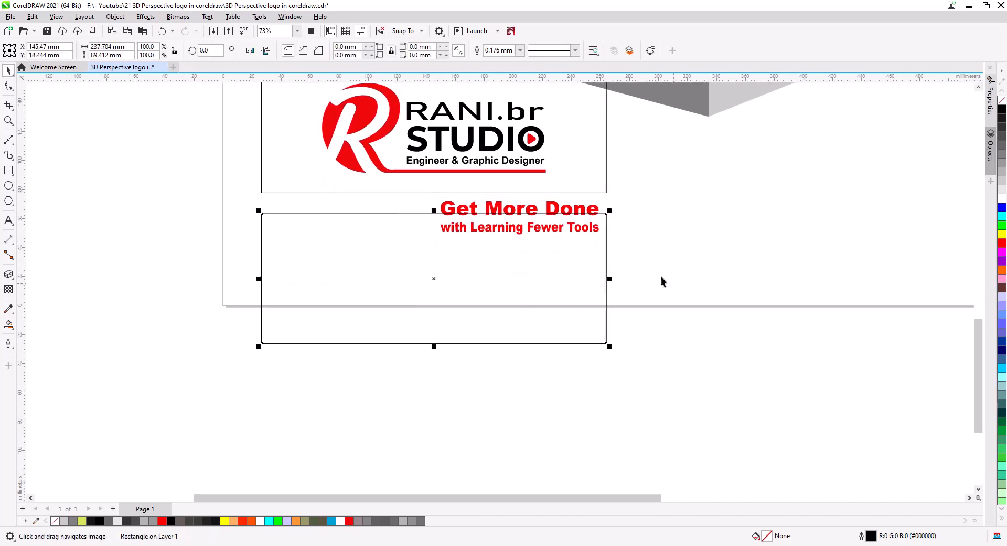
# Centre the Get More Done slogan horizontally and vertically inside the lower rectangle
pyautogui.click(568, 213)
pyautogui.keyDown('shift'); pyautogui.click(565, 292); pyautogui.keyUp('shift')
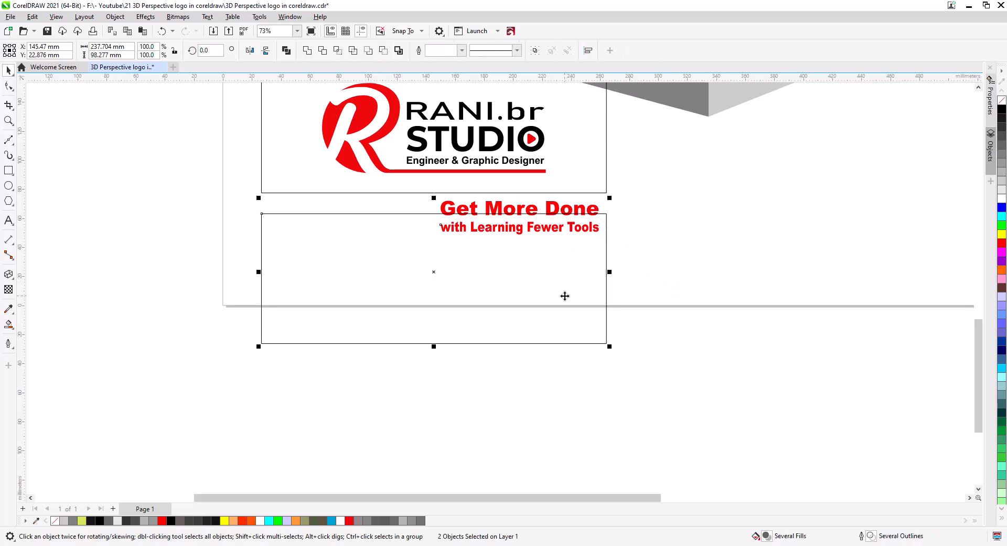
pyautogui.press('c')
pyautogui.press('e')
pyautogui.click(525, 295)
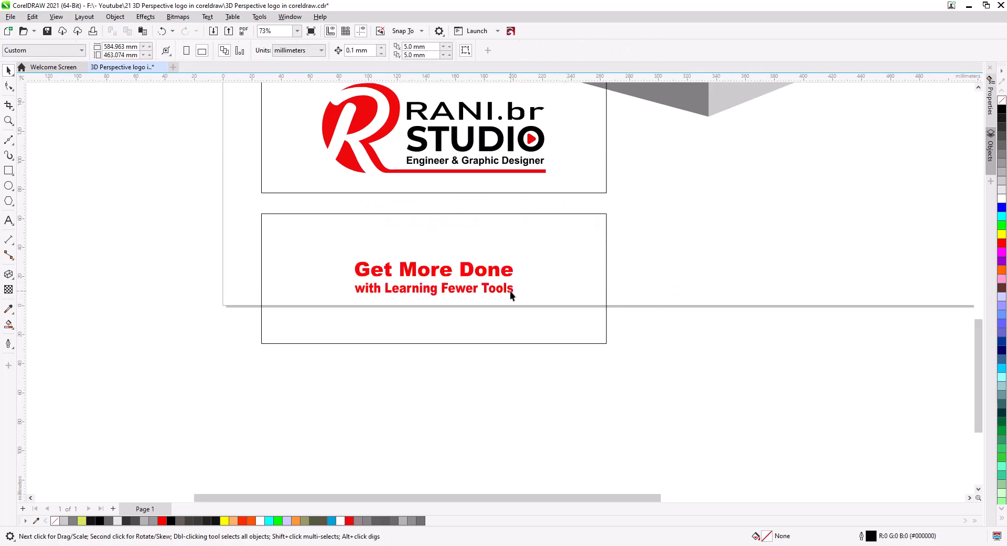
# Scale the slogan up proportionally until it spans most of the lower rectangle's width
pyautogui.click(510, 291)
pyautogui.moveTo(517, 300); pyautogui.dragTo(577, 344)
pyautogui.click(618, 296)
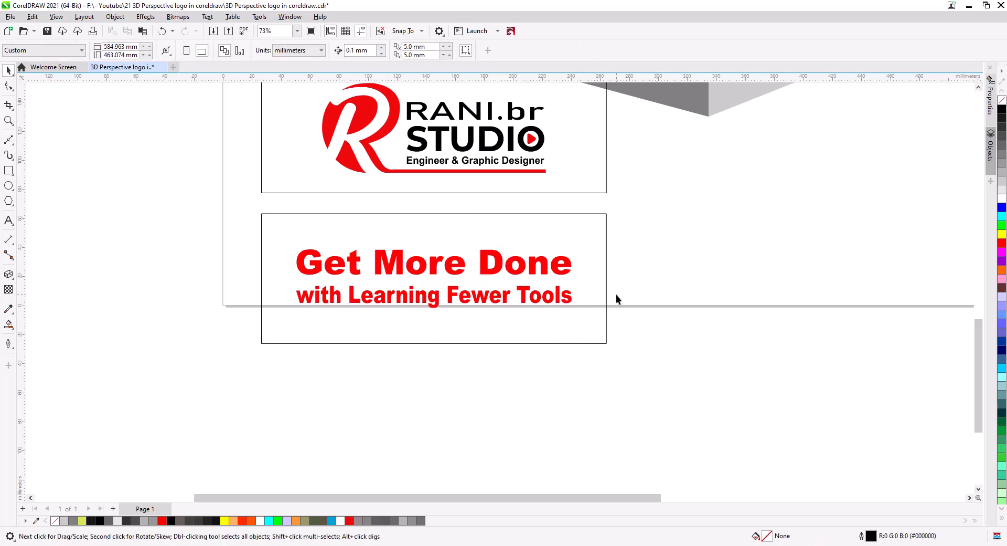
# Group the logo and the slogan each with its own rectangle, and add a perspective effect to the logo group
pyautogui.moveTo(635, 238); pyautogui.dragTo(614, 343)
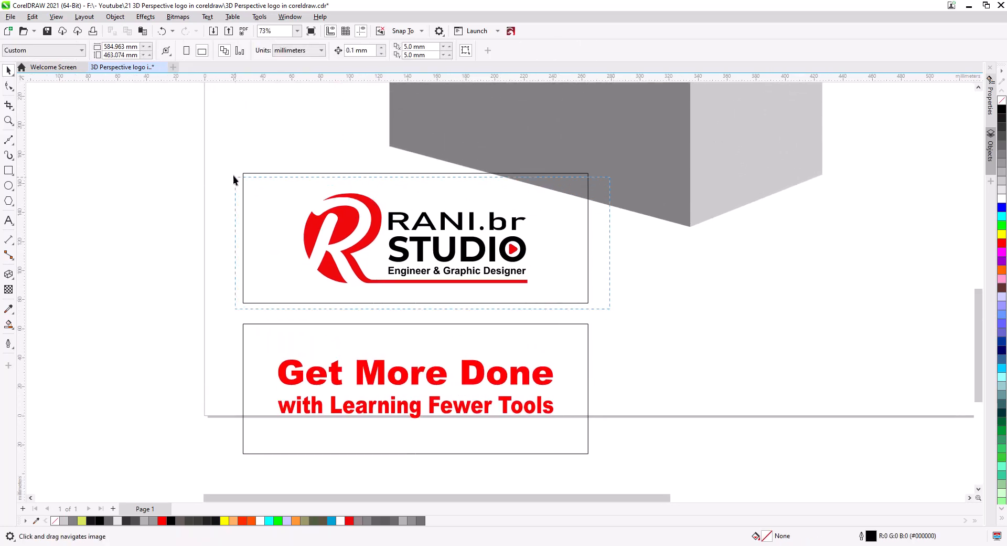
pyautogui.moveTo(233, 177); pyautogui.dragTo(233, 179)
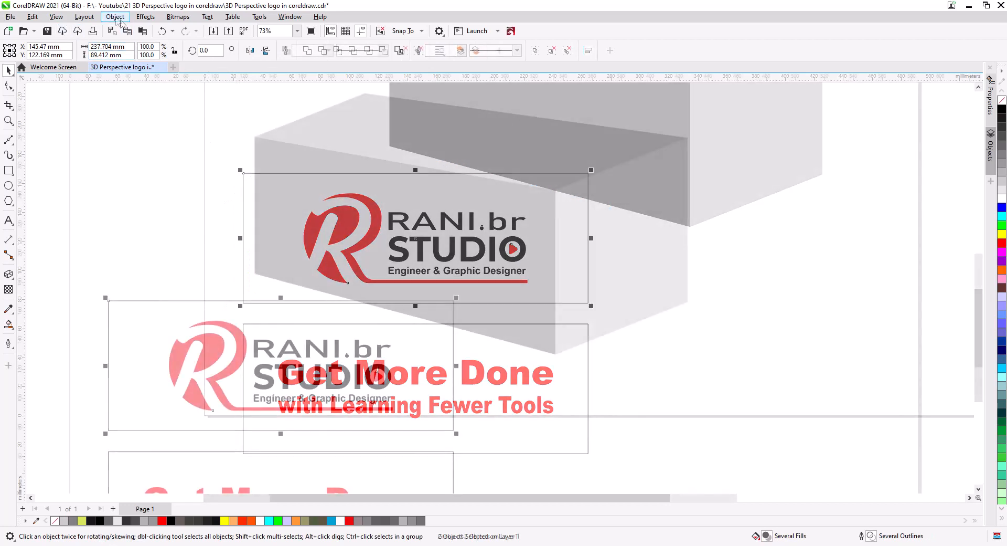
pyautogui.click(115, 16)
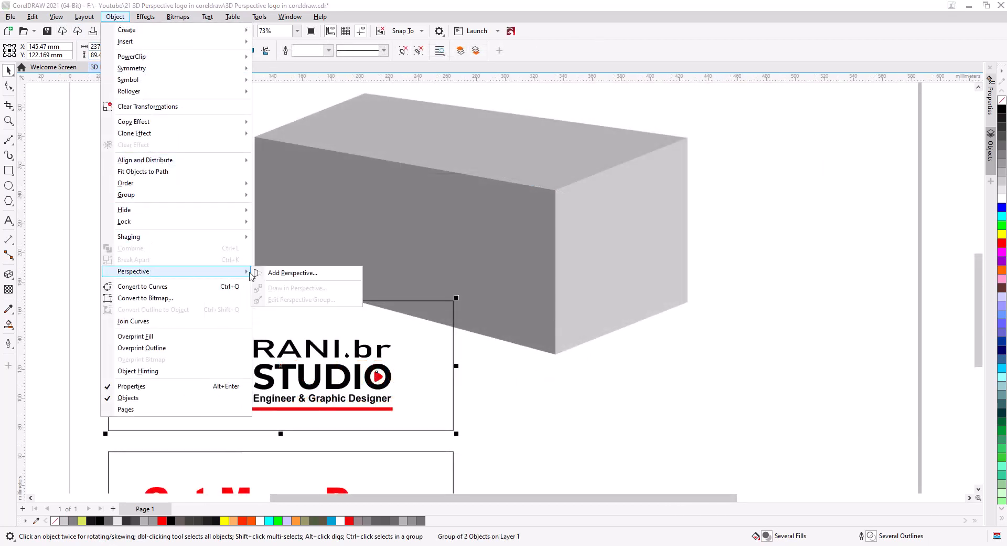
pyautogui.click(286, 271)
# Fit the logo group's four perspective corners to the corners of the box's front face
pyautogui.moveTo(453, 301); pyautogui.dragTo(556, 190)
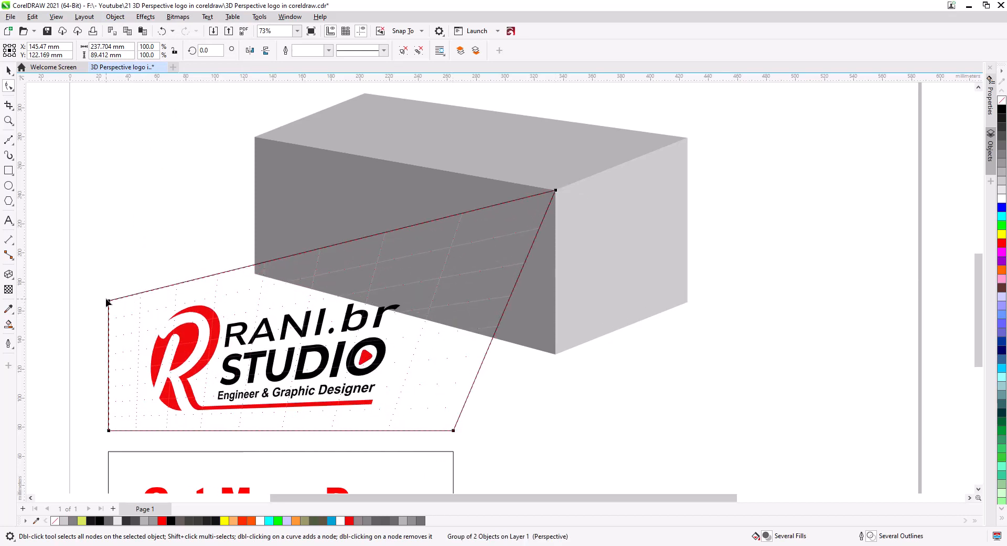
pyautogui.moveTo(108, 302); pyautogui.dragTo(255, 138)
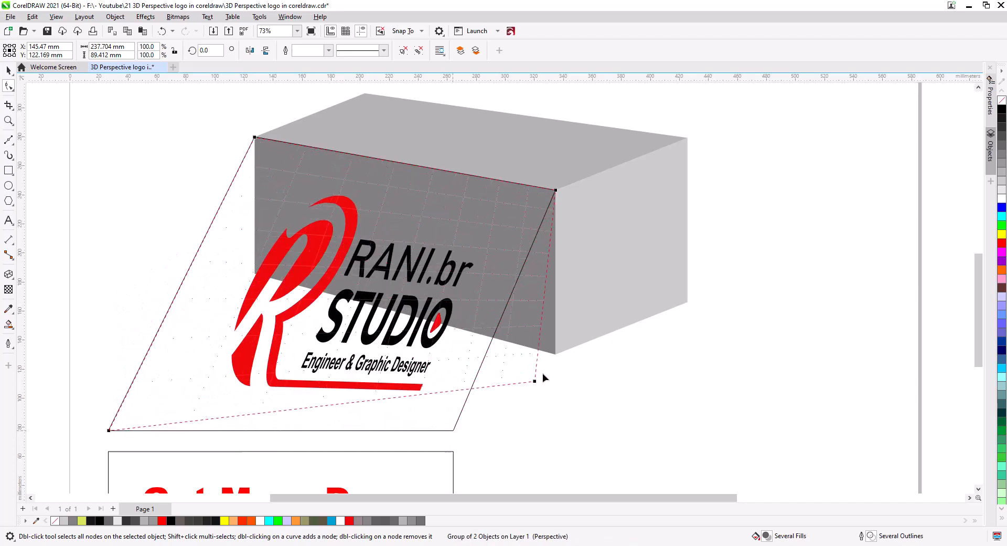
pyautogui.moveTo(543, 373); pyautogui.dragTo(557, 352)
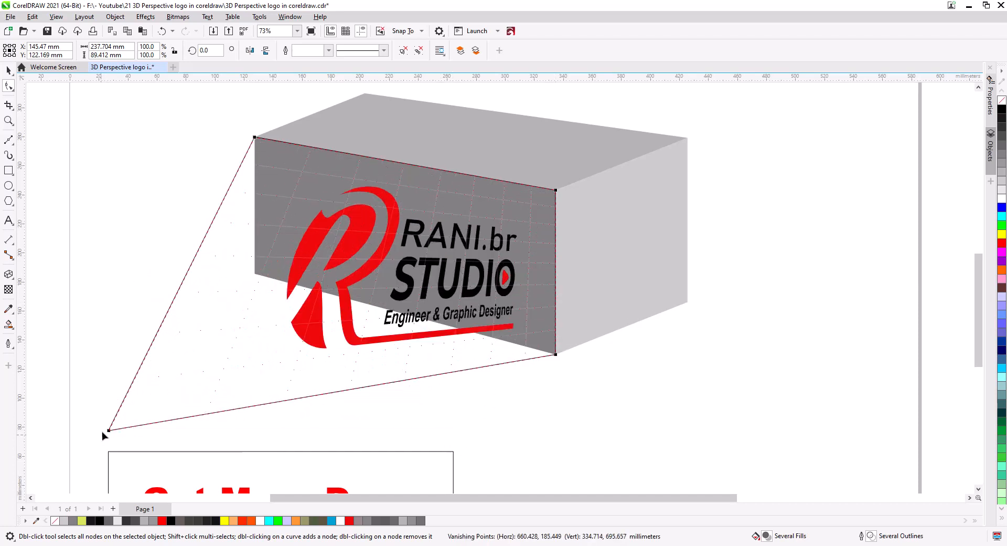
pyautogui.moveTo(108, 430); pyautogui.dragTo(254, 274)
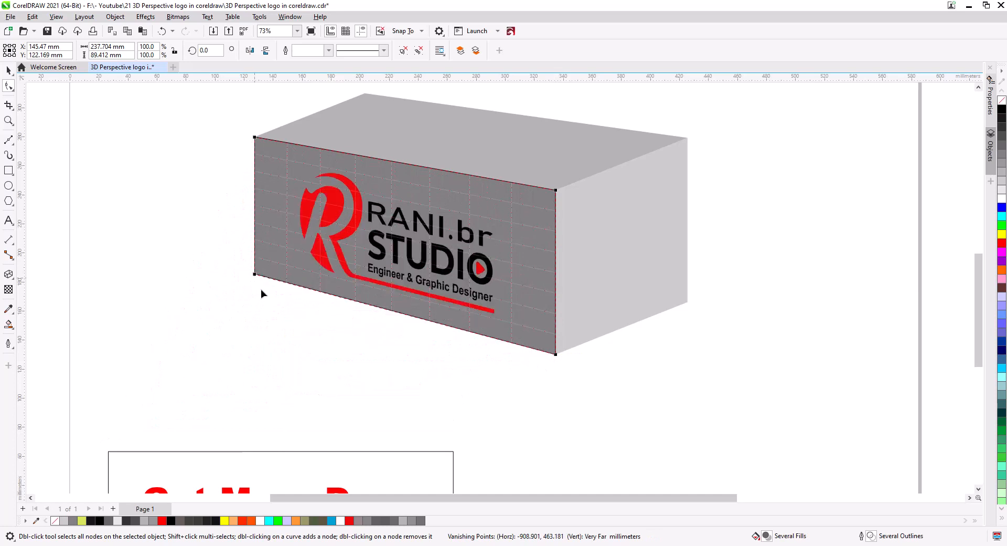
# Ungroup the fitted logo and remove its frame rectangle from the box's front face
pyautogui.click(8, 70)
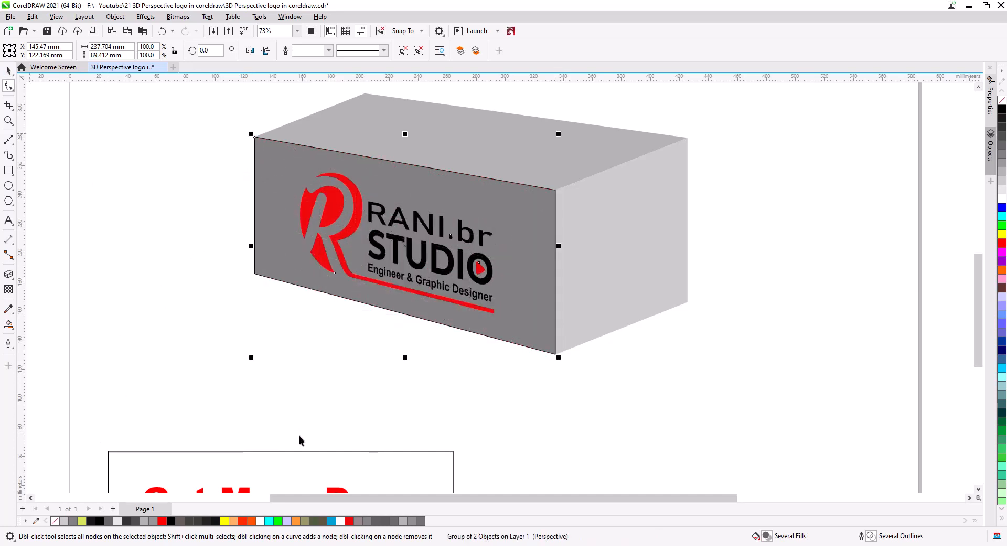
pyautogui.rightClick(523, 234)
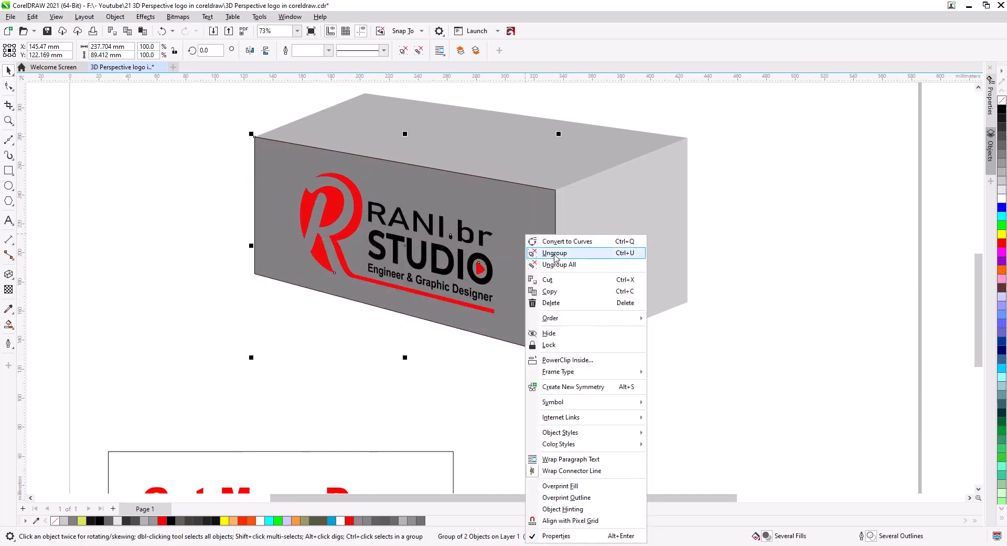
pyautogui.click(726, 302)
pyautogui.click(521, 231)
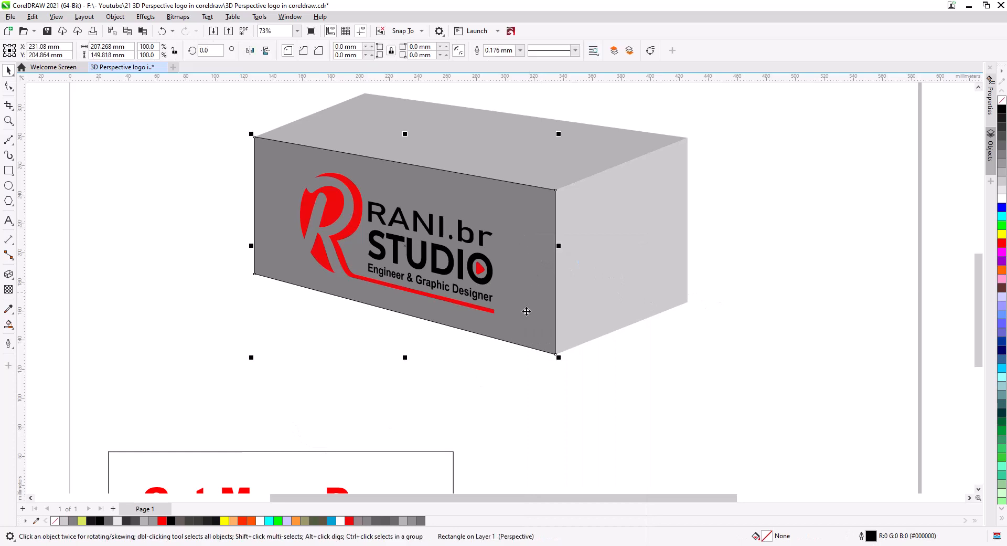
pyautogui.click(391, 425)
# Move the slogan group up onto the box and add a perspective effect to it
pyautogui.moveTo(378, 451); pyautogui.dragTo(461, 261)
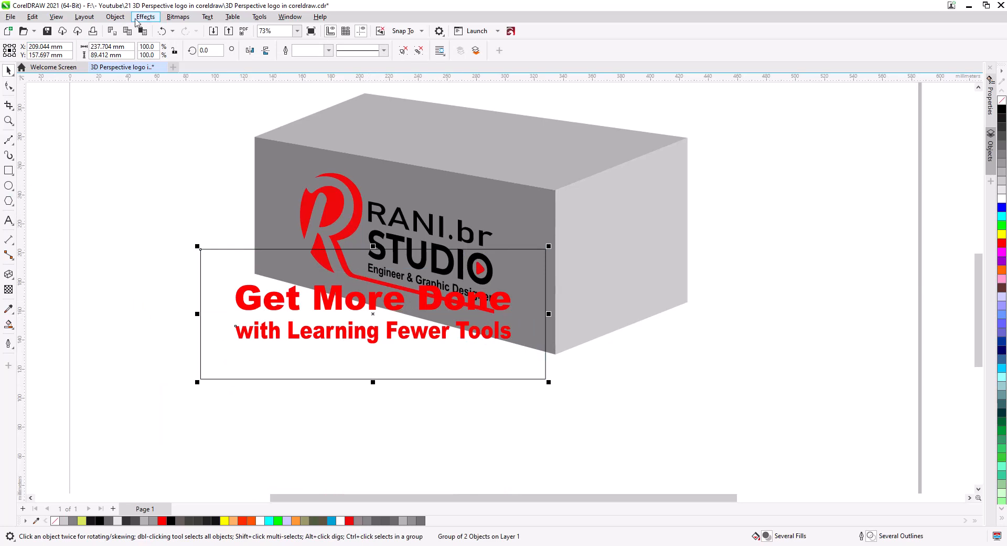
pyautogui.click(115, 16)
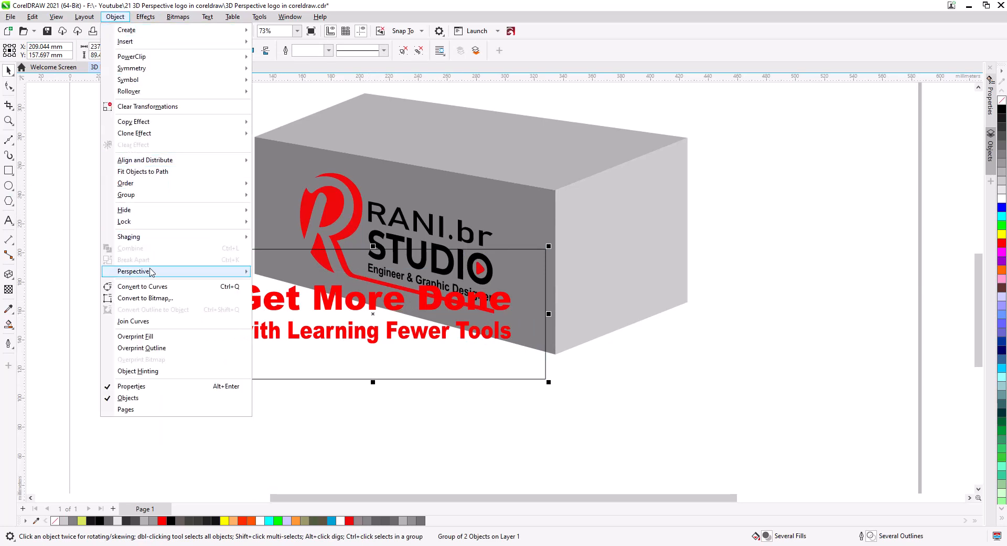
pyautogui.moveTo(156, 272)
pyautogui.click(288, 273)
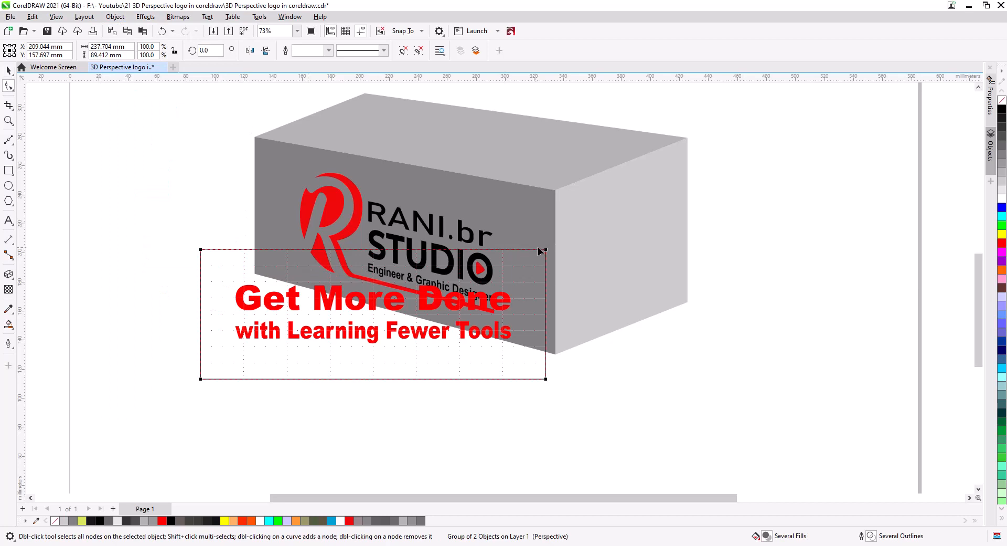
# Fit the slogan group's four perspective corners to the corners of the box's top face and finish the node editing
pyautogui.moveTo(658, 167); pyautogui.dragTo(688, 138)
pyautogui.moveTo(206, 236); pyautogui.dragTo(366, 98)
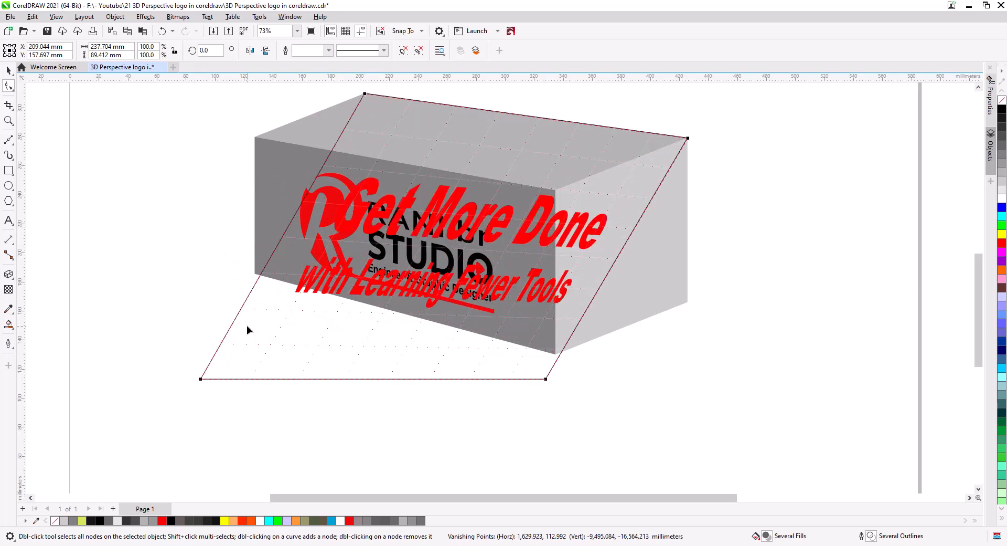
pyautogui.moveTo(201, 378); pyautogui.dragTo(255, 137)
pyautogui.moveTo(545, 378); pyautogui.dragTo(555, 190)
pyautogui.moveTo(403, 122); pyautogui.dragTo(461, 272)
pyautogui.scroll(5, 450, 264)
pyautogui.scroll(-3, 440, 255)
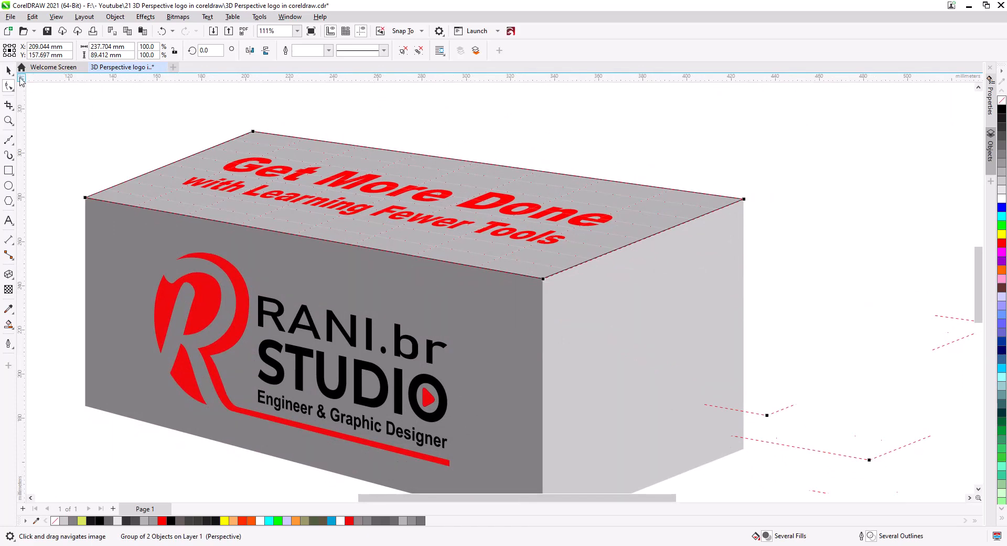
pyautogui.click(9, 70)
pyautogui.click(67, 95)
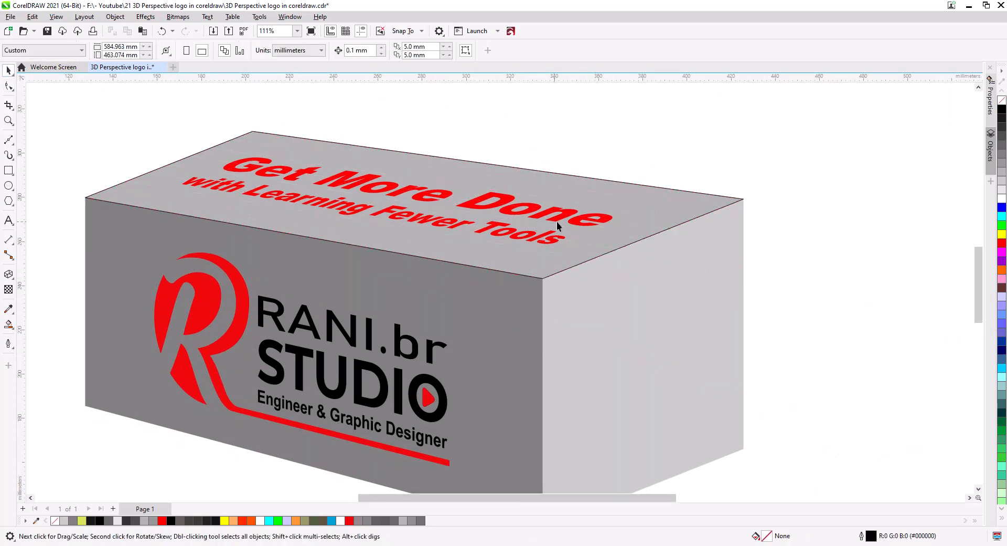
# Ungroup the fitted slogan and remove its frame rectangle from the box's top face
pyautogui.rightClick(639, 221)
pyautogui.click(668, 234)
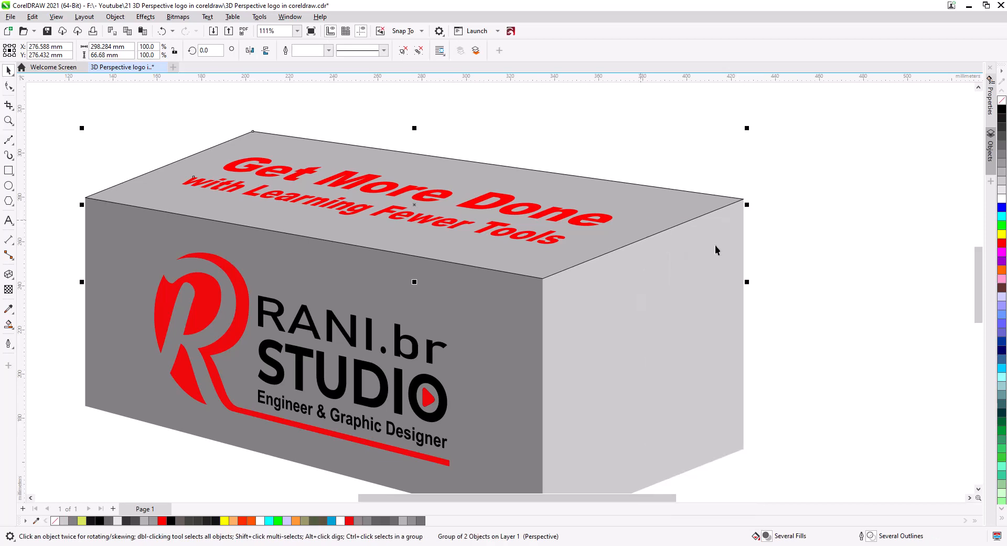
pyautogui.click(685, 216)
pyautogui.click(807, 282)
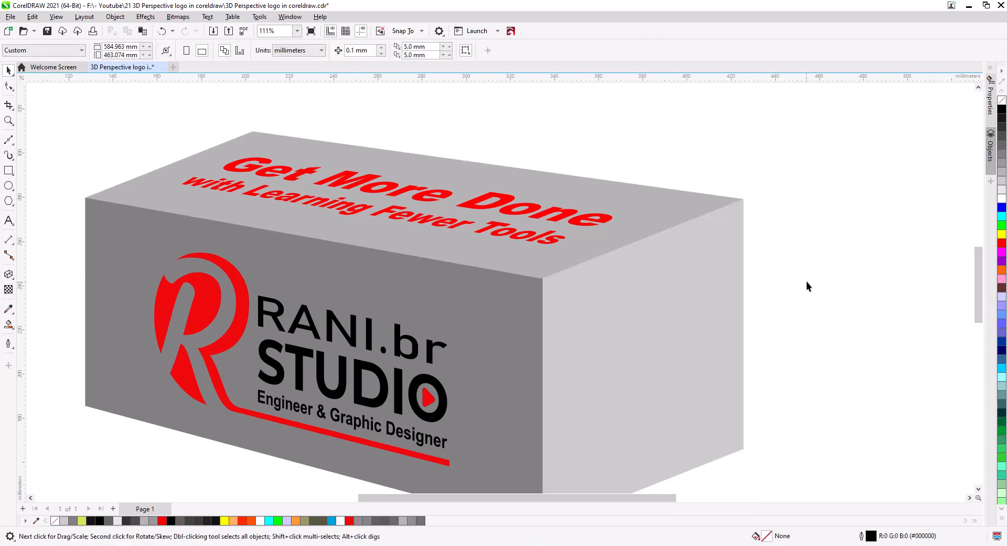
# Draw a square frame about 114.3 mm wide below the box, beside the green pencil icon
pyautogui.scroll(-5, 760, 293)
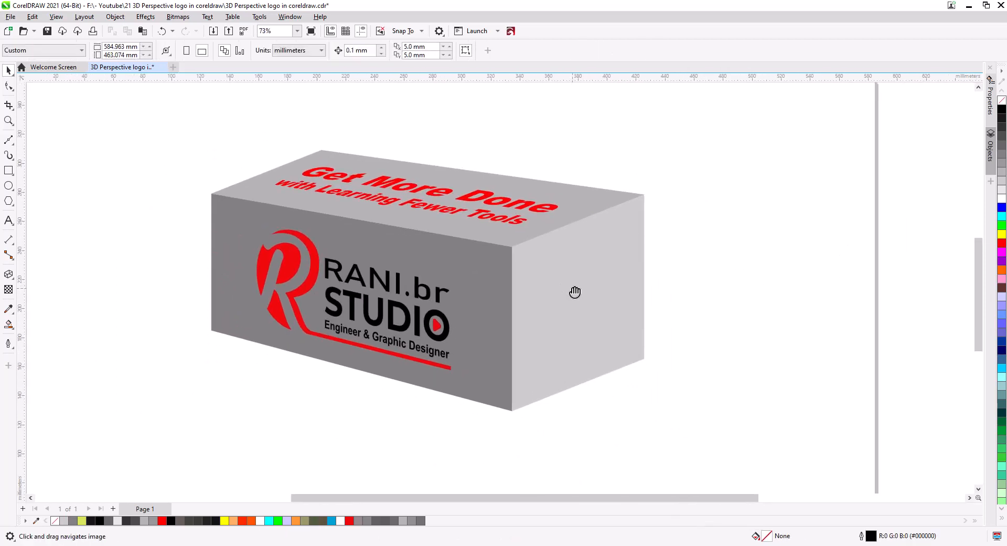
pyautogui.scroll(-1, 567, 329)
pyautogui.moveTo(610, 152); pyautogui.dragTo(651, 382)
pyautogui.scroll(1, 505, 404)
pyautogui.moveTo(559, 401); pyautogui.dragTo(543, 361)
pyautogui.click(9, 171)
pyautogui.moveTo(318, 300); pyautogui.dragTo(464, 445)
pyautogui.click(9, 70)
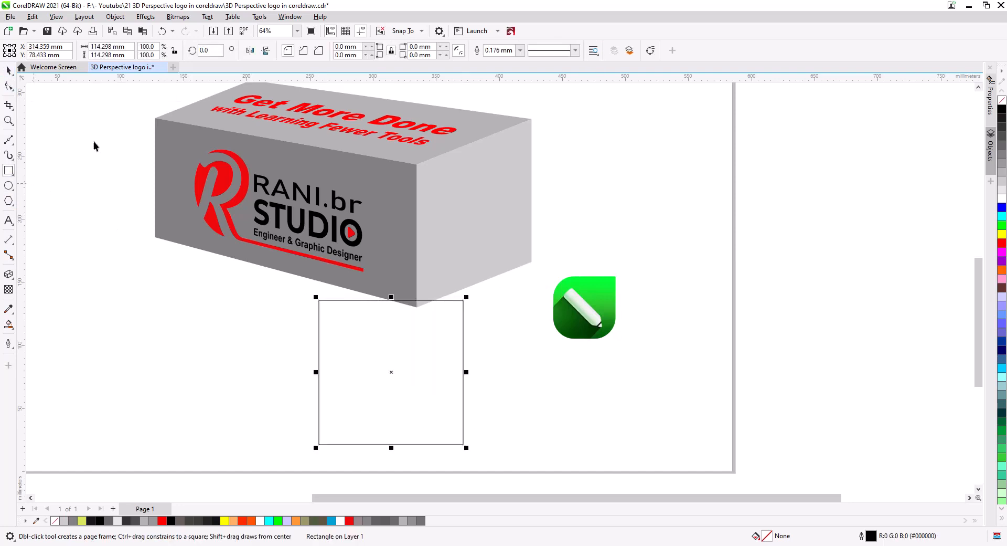
# Centre the green pencil icon horizontally and vertically inside the square frame
pyautogui.click(568, 304)
pyautogui.keyDown('shift'); pyautogui.click(424, 393); pyautogui.keyUp('shift')
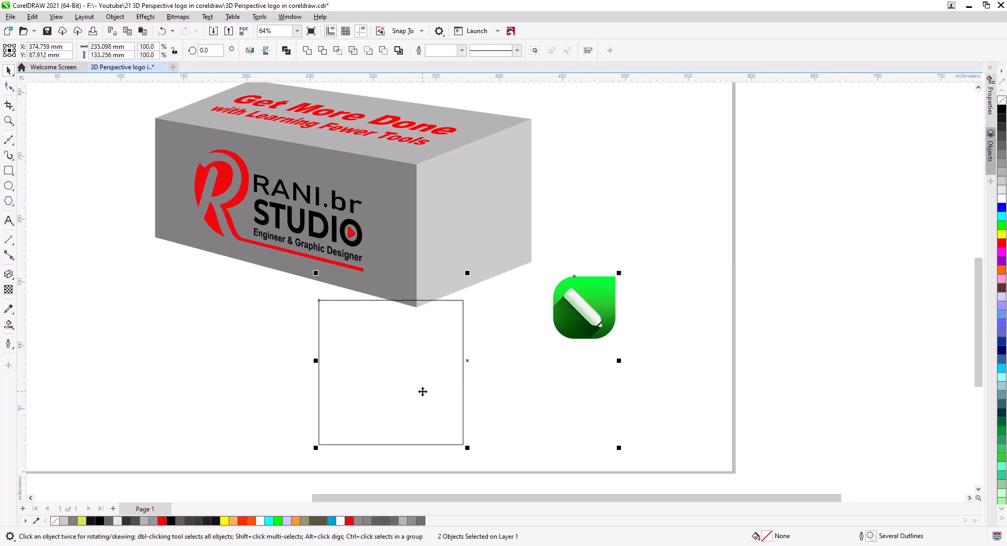
pyautogui.press('c')
pyautogui.press('e')
pyautogui.click(517, 429)
# Enlarge the green pencil icon from its centre to about 83.5 mm and convert it to a bitmap
pyautogui.click(401, 410)
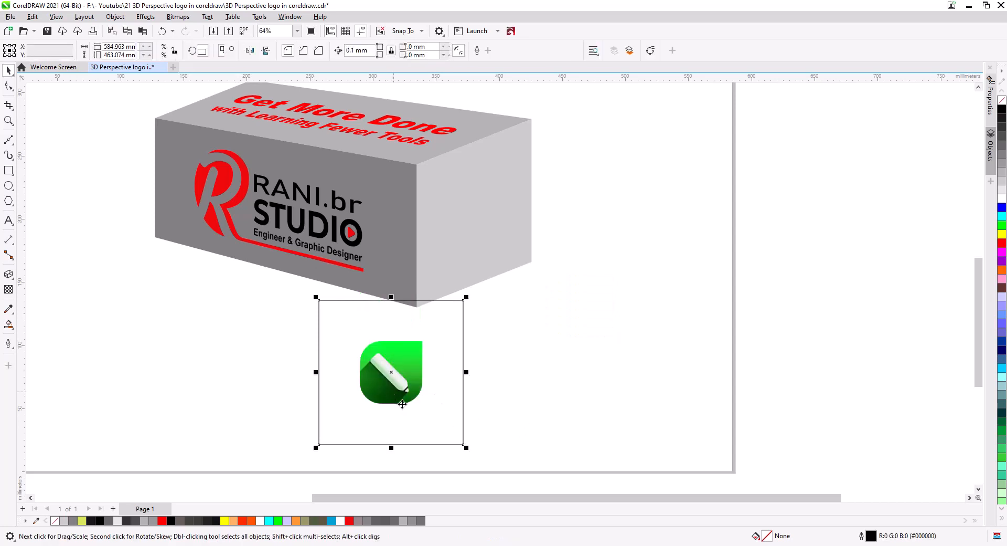
pyautogui.click(417, 395)
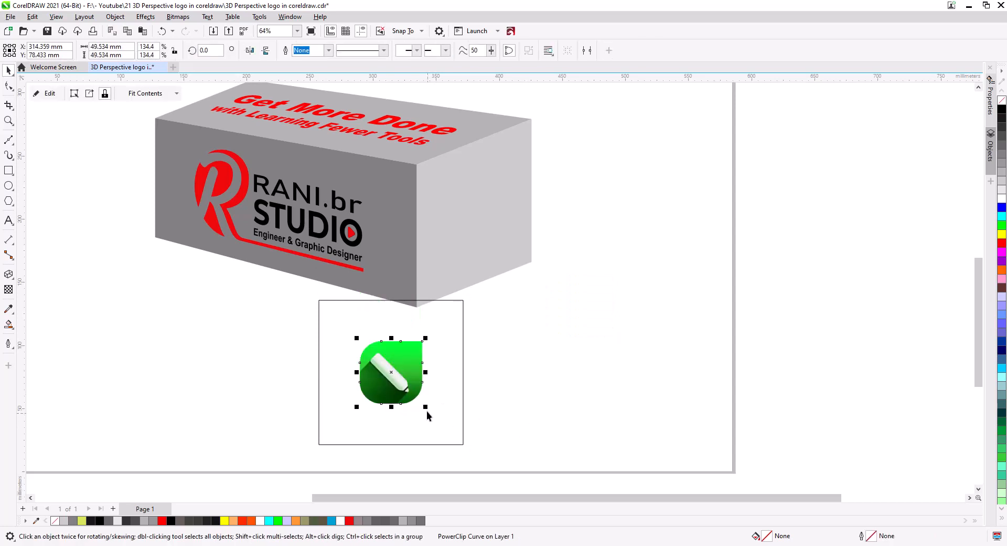
pyautogui.moveTo(434, 415); pyautogui.dragTo(449, 434)
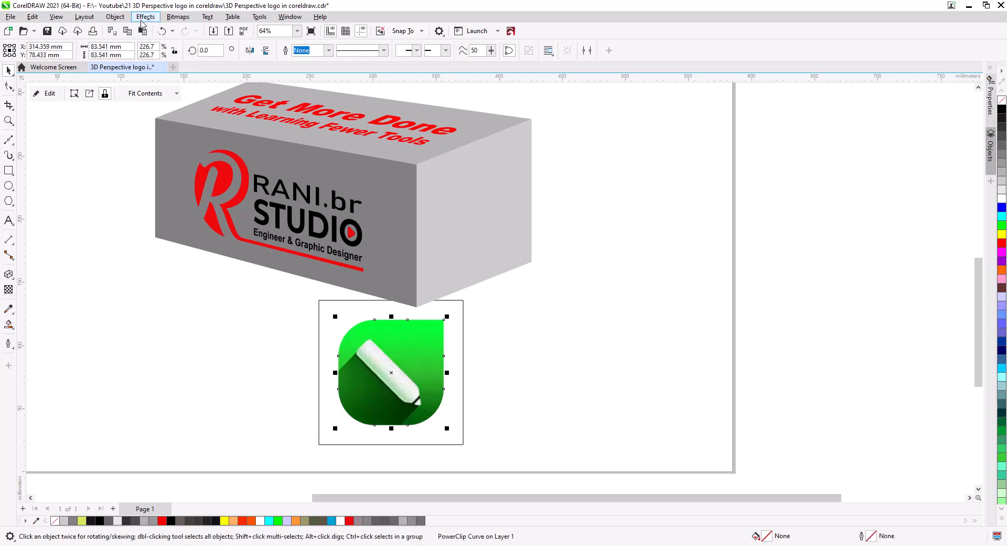
pyautogui.click(178, 16)
pyautogui.click(188, 29)
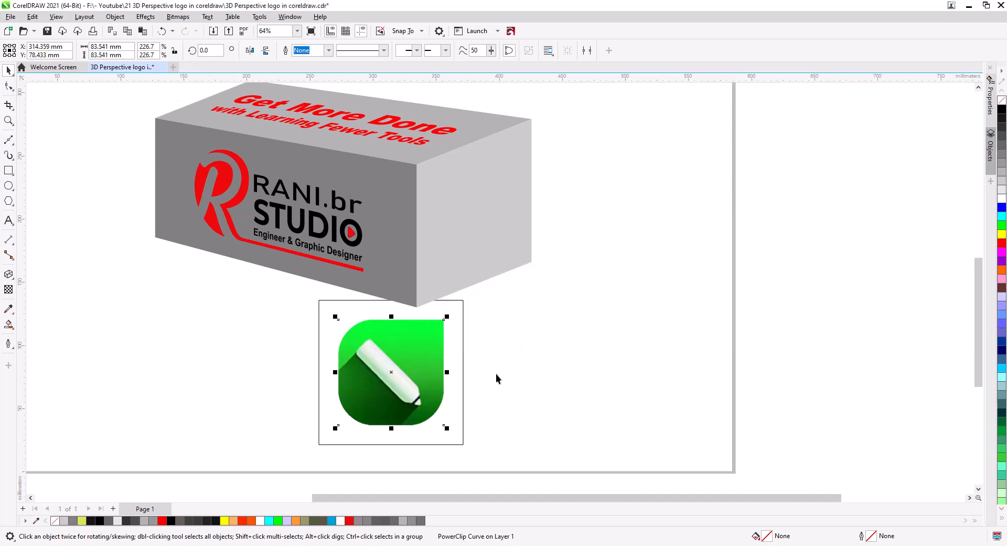
# Group the pencil icon with its square frame and add a perspective effect to the group
pyautogui.click(517, 334)
pyautogui.keyDown('shift'); pyautogui.click(463, 345); pyautogui.keyUp('shift')
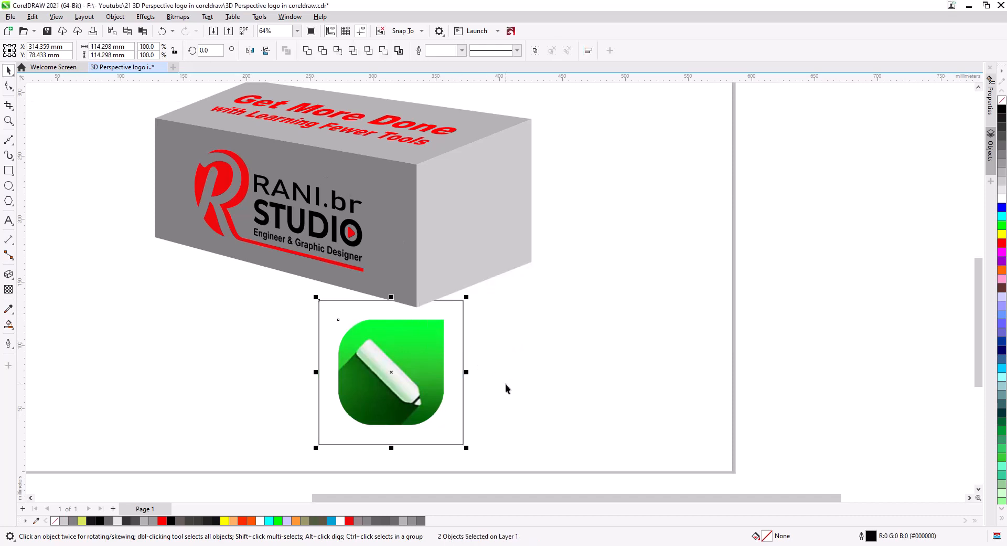
pyautogui.hotkey('ctrl', 'g')
pyautogui.click(115, 17)
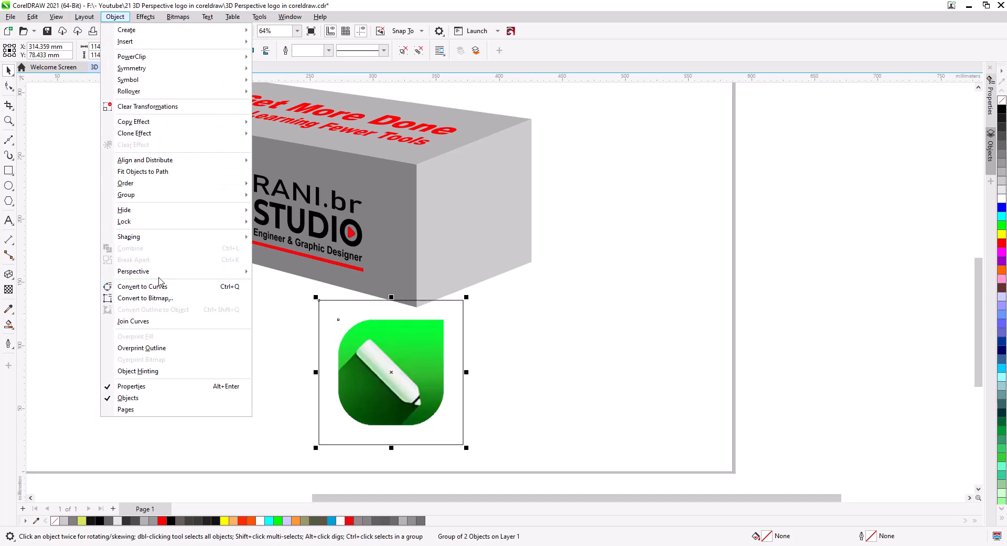
pyautogui.moveTo(160, 276)
pyautogui.click(283, 273)
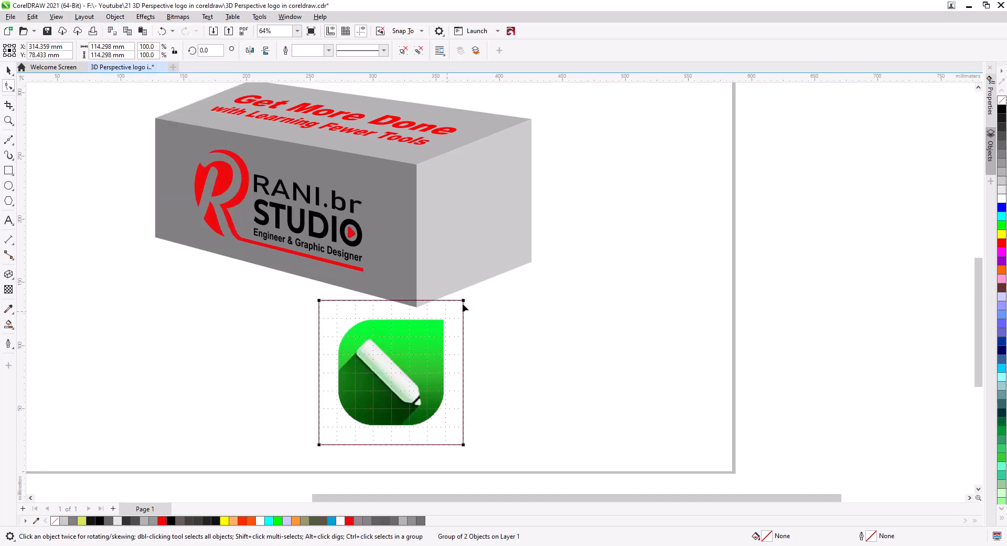
# Fit the icon group's four perspective corners to the corners of the box's light grey side face and finish the node editing
pyautogui.moveTo(463, 300); pyautogui.dragTo(532, 120)
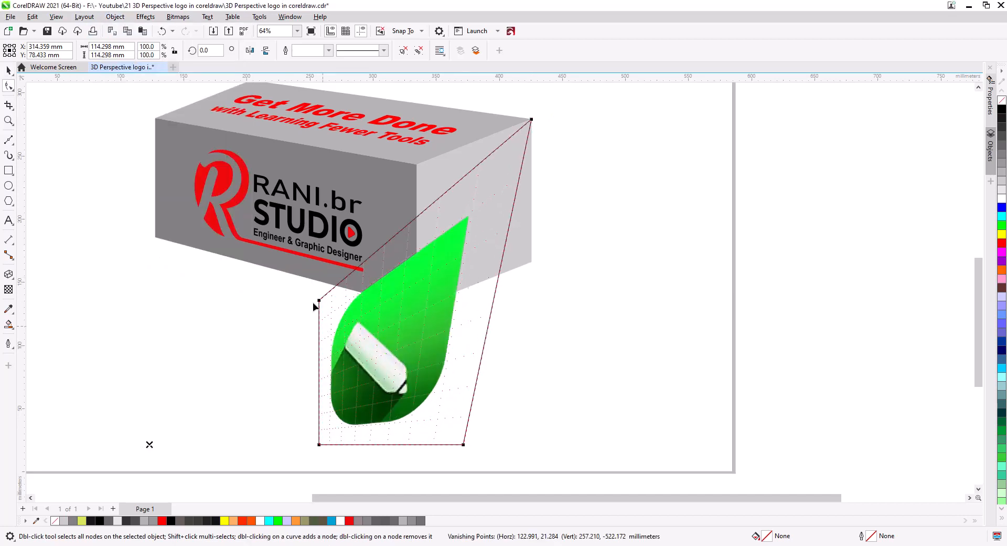
pyautogui.moveTo(319, 303); pyautogui.dragTo(416, 164)
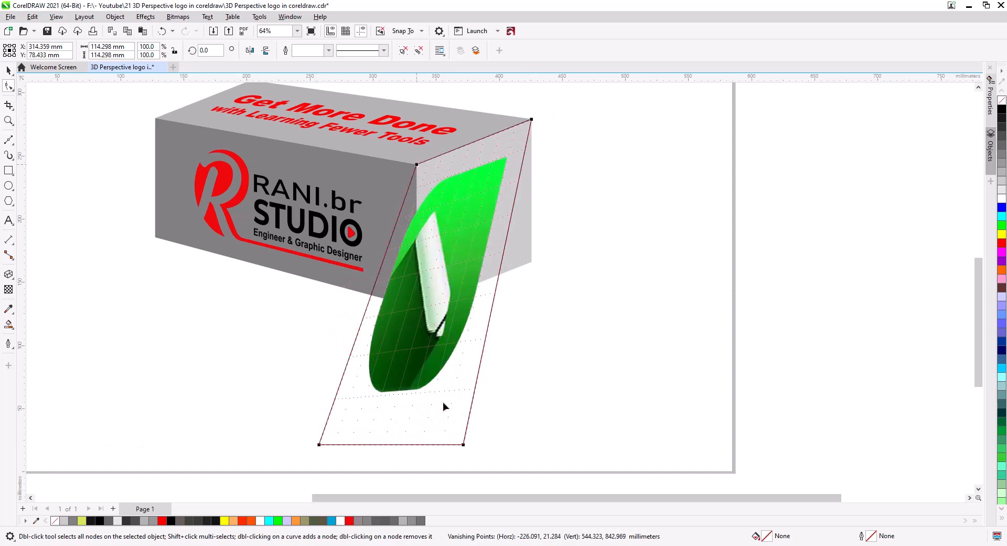
pyautogui.moveTo(463, 445); pyautogui.dragTo(531, 262)
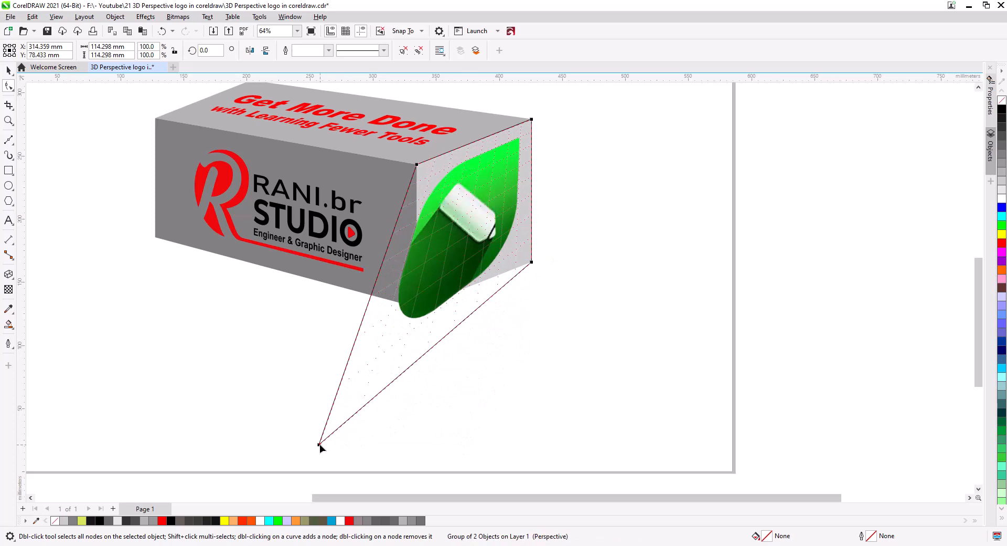
pyautogui.moveTo(319, 444); pyautogui.dragTo(417, 311)
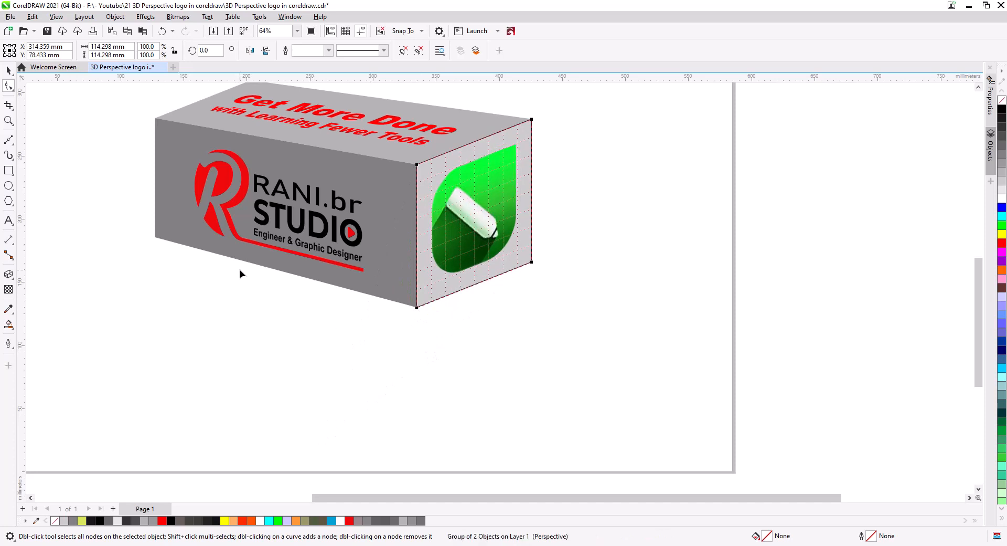
pyautogui.click(9, 69)
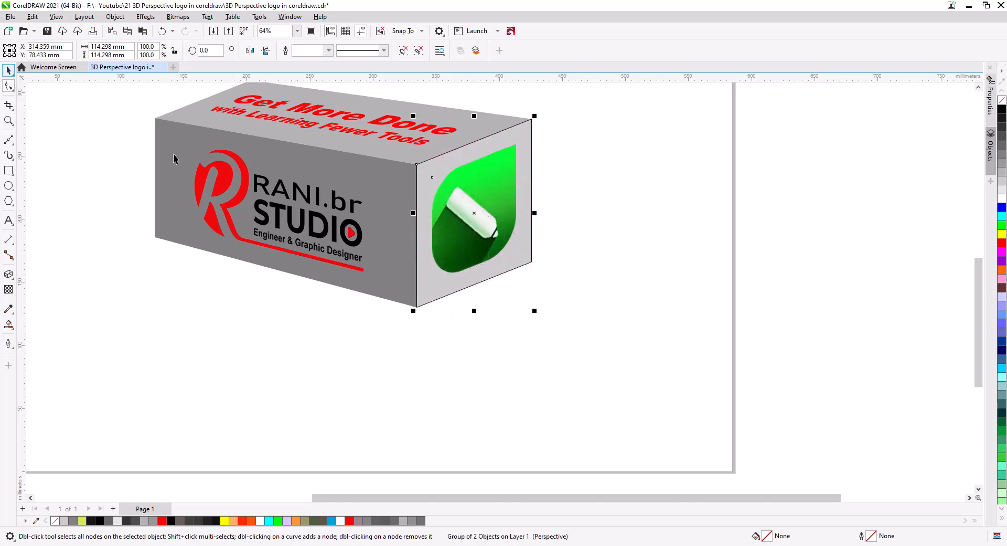
# Ungroup the fitted icon and delete its frame rectangle from the box's side face
pyautogui.rightClick(427, 184)
pyautogui.click(460, 216)
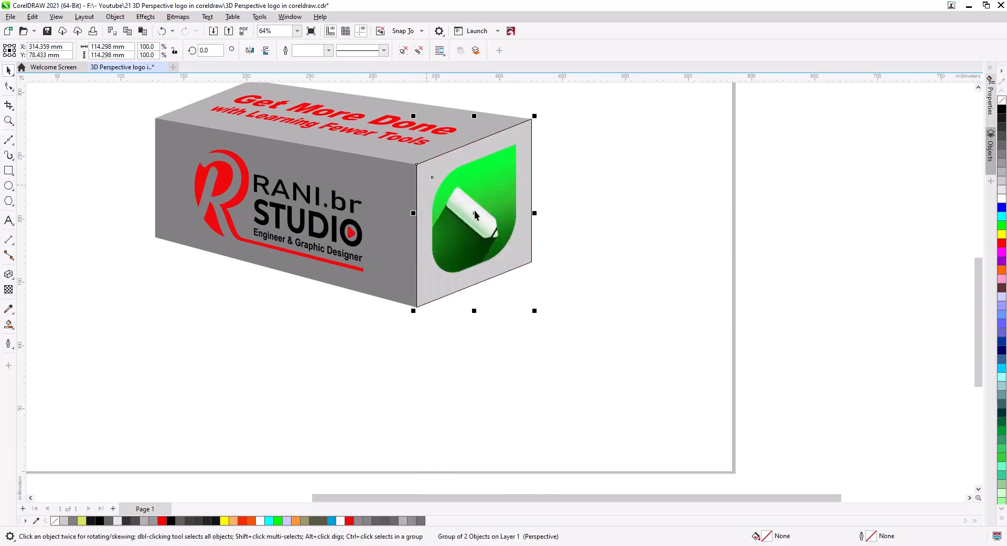
pyautogui.press('Escape')
pyautogui.click(430, 175)
pyautogui.press('Delete')
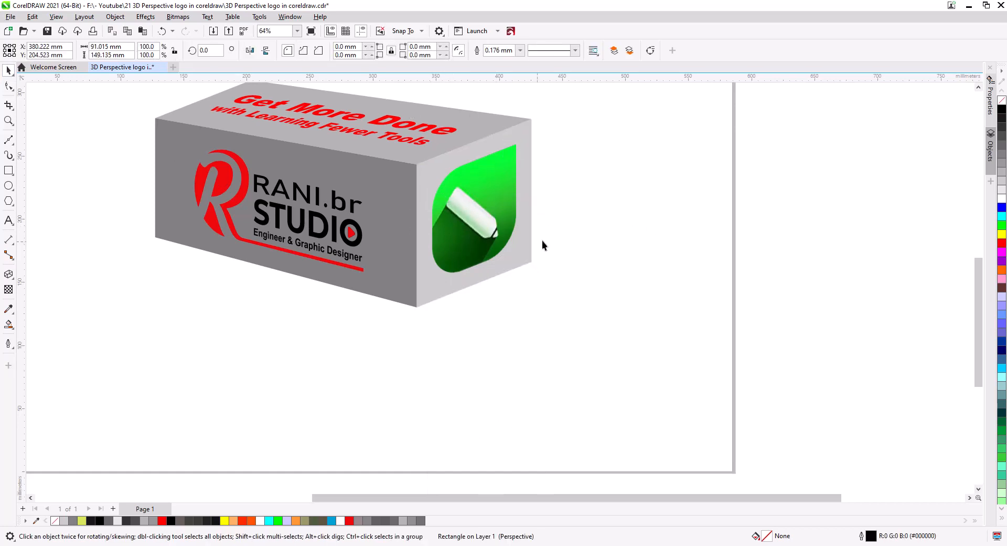
# Extrude the logo group on the front face about 30.4 mm across and 4.3 mm up, using the back parallel extrusion type
pyautogui.moveTo(447, 182); pyautogui.dragTo(474, 264)
pyautogui.scroll(1, 391, 307)
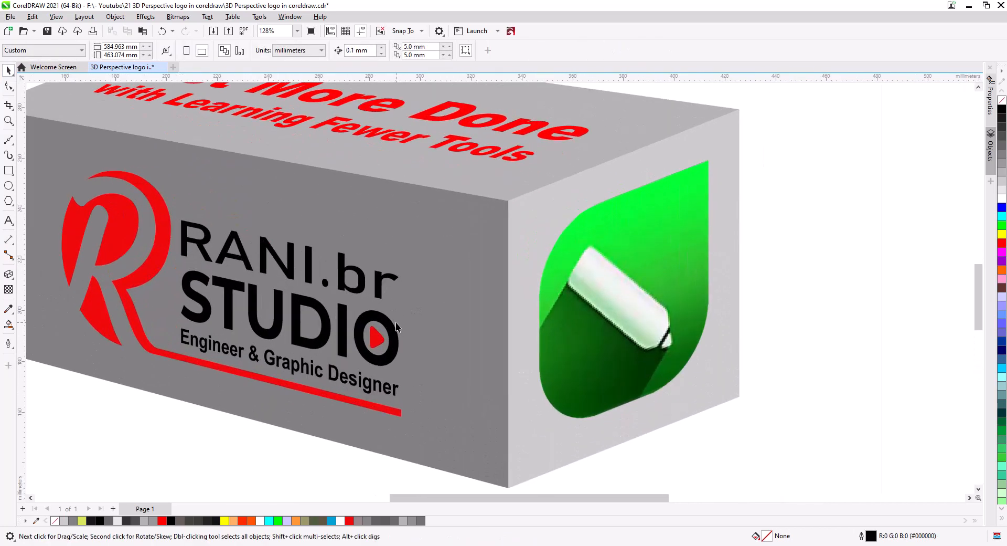
pyautogui.moveTo(406, 325); pyautogui.dragTo(484, 313)
pyautogui.click(481, 323)
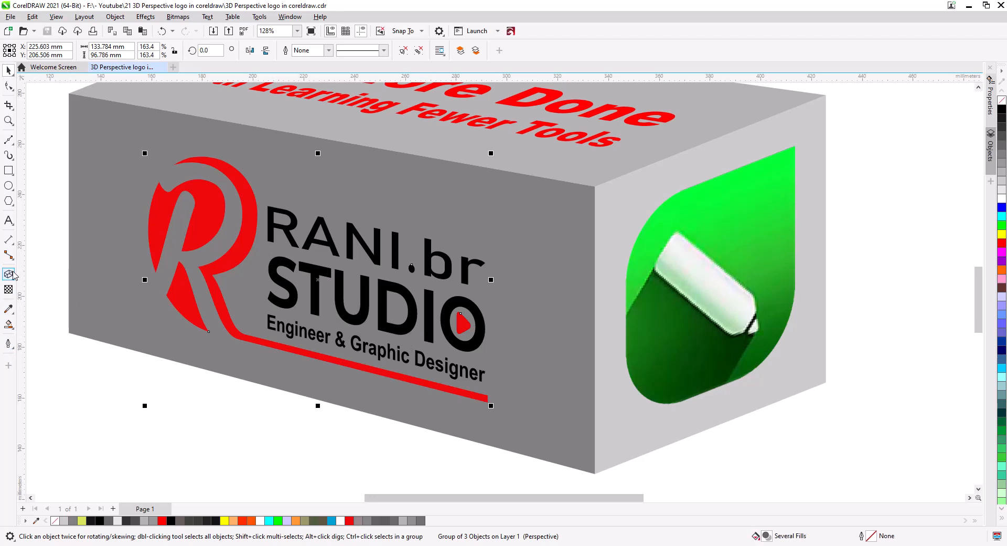
pyautogui.click(9, 274)
pyautogui.click(12, 277)
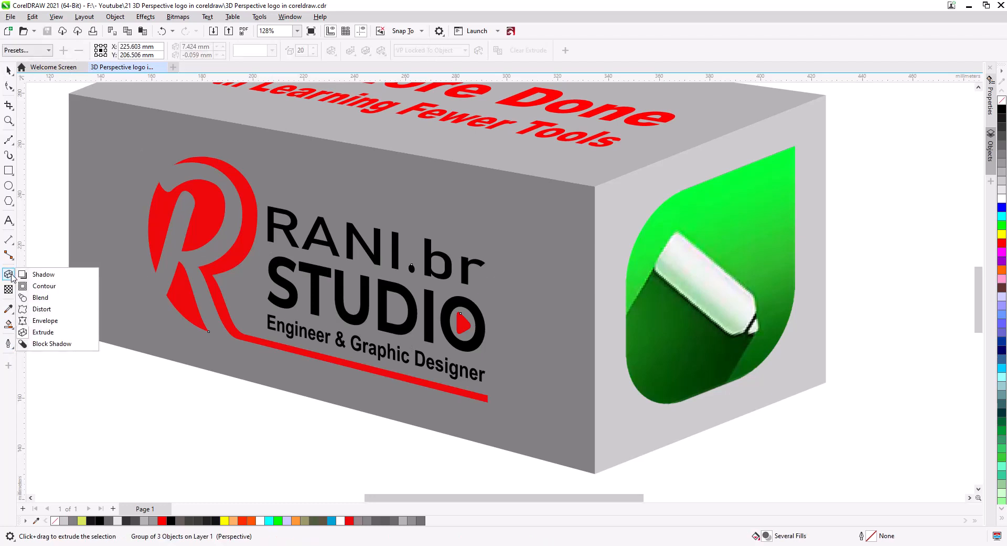
pyautogui.click(49, 331)
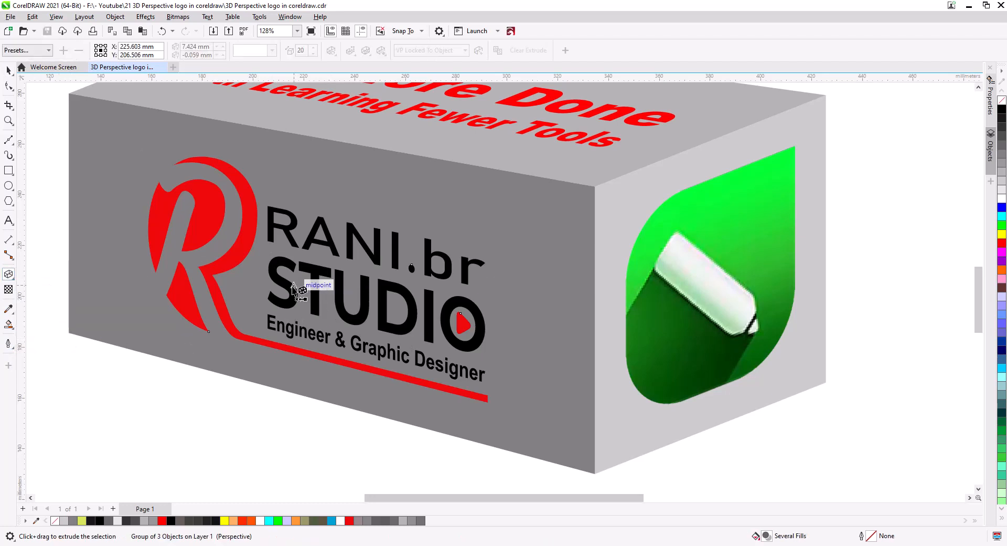
pyautogui.moveTo(310, 286); pyautogui.dragTo(395, 269)
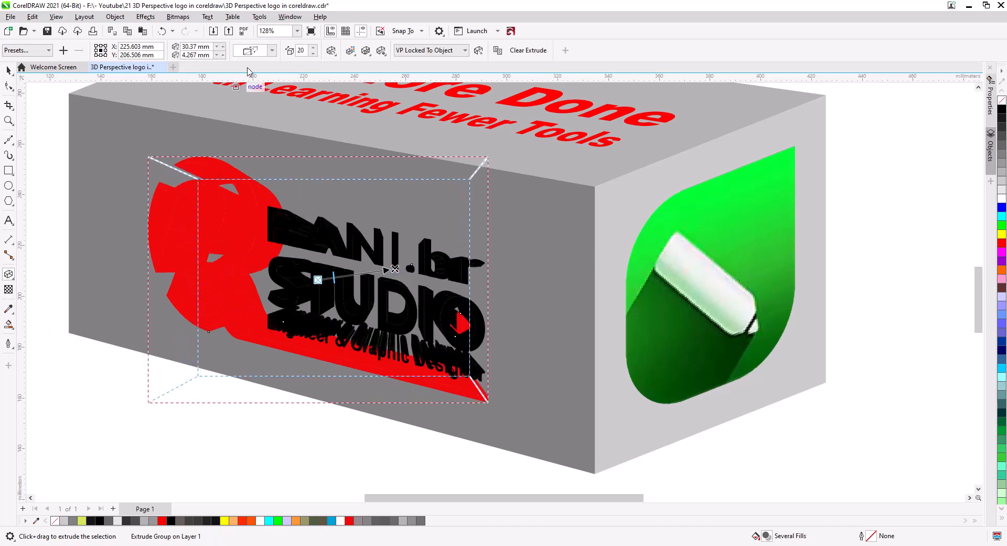
pyautogui.click(272, 50)
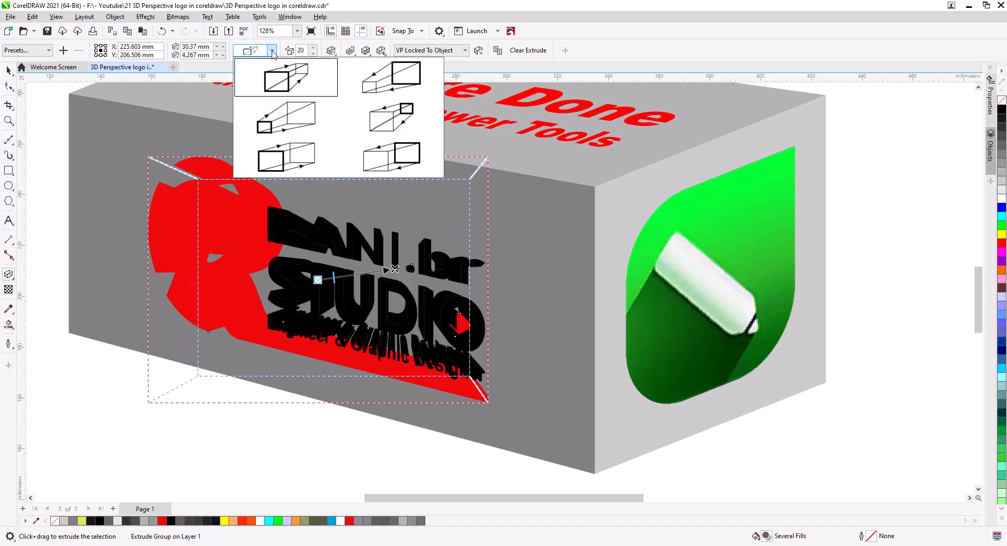
pyautogui.click(284, 164)
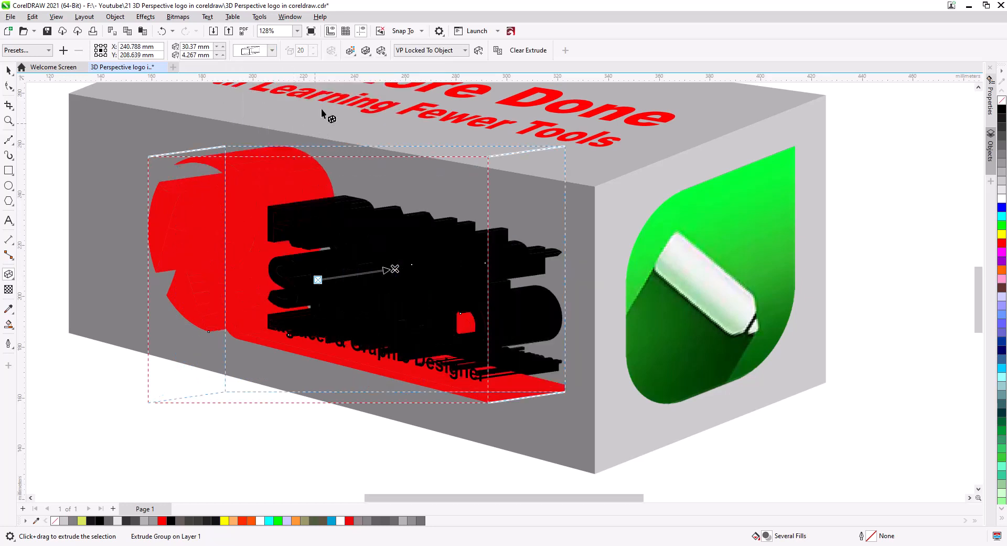
# Shade the logo's extrusion with a colour gradient that starts from a dark grey
pyautogui.click(366, 50)
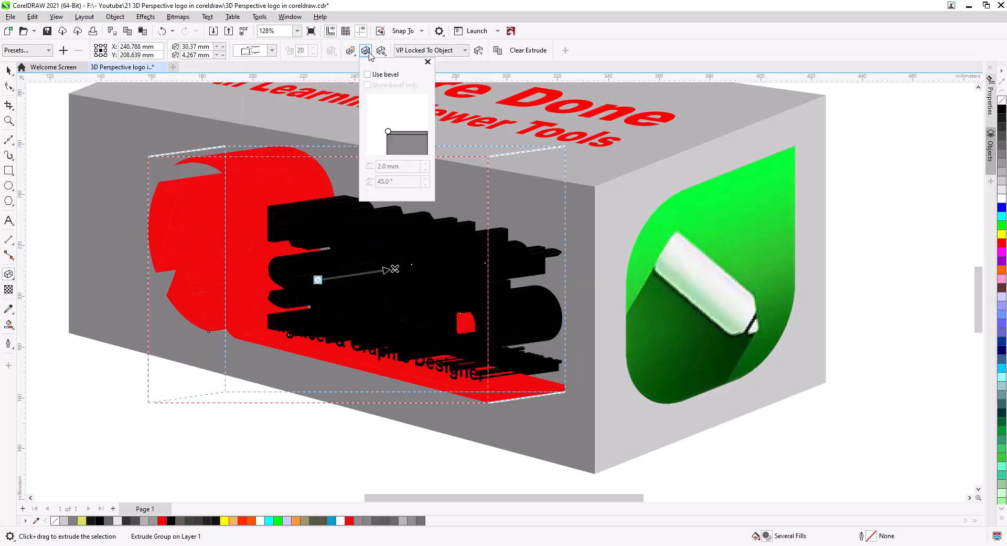
pyautogui.click(350, 51)
pyautogui.click(351, 53)
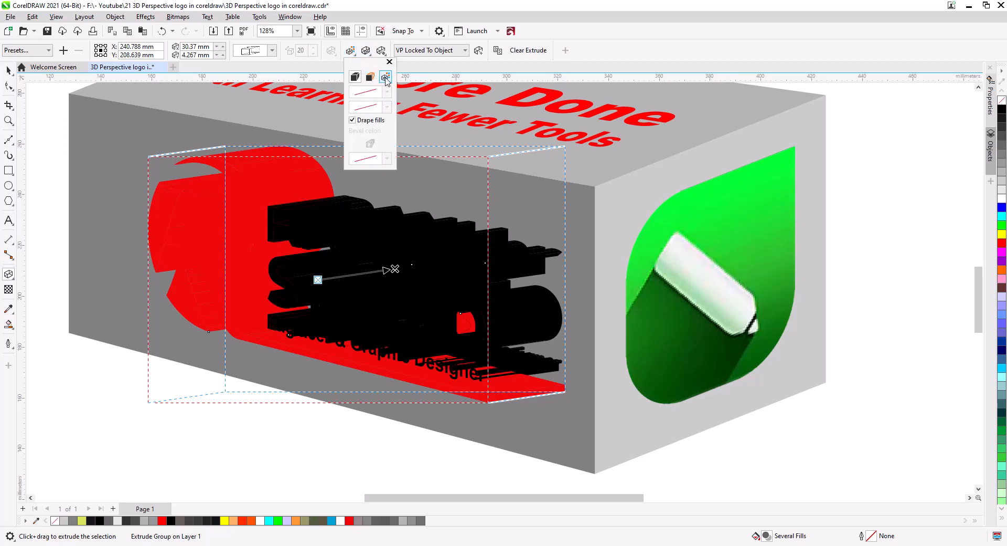
pyautogui.click(386, 78)
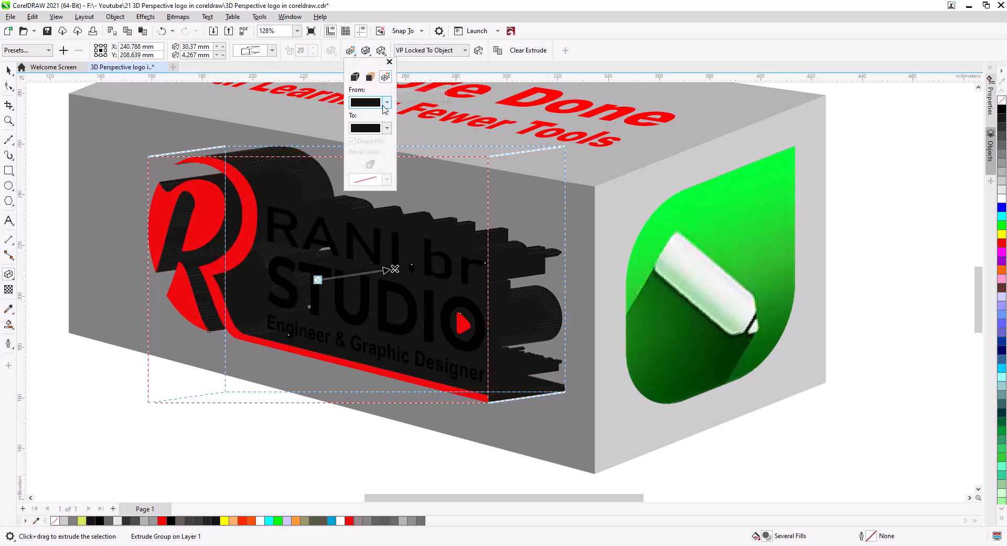
pyautogui.click(387, 103)
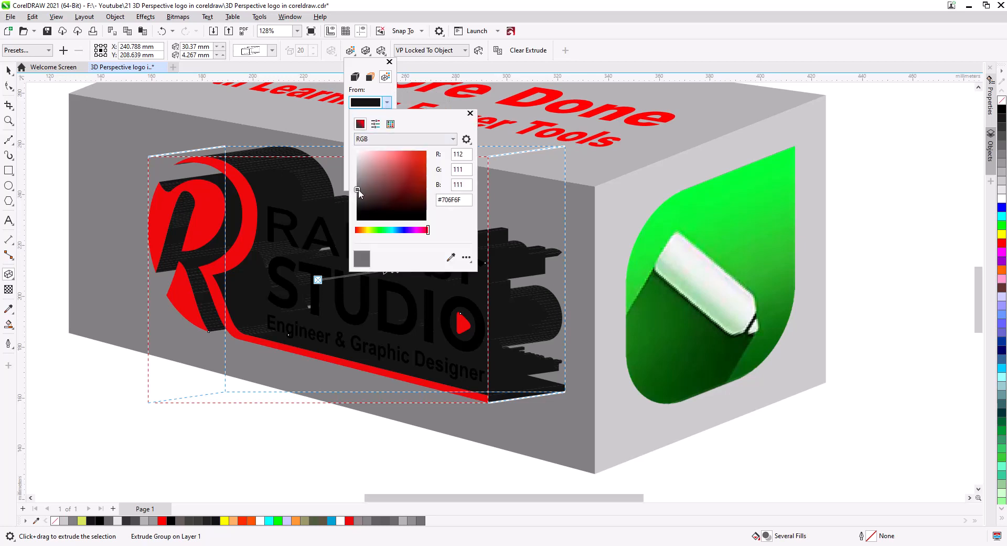
pyautogui.click(358, 187)
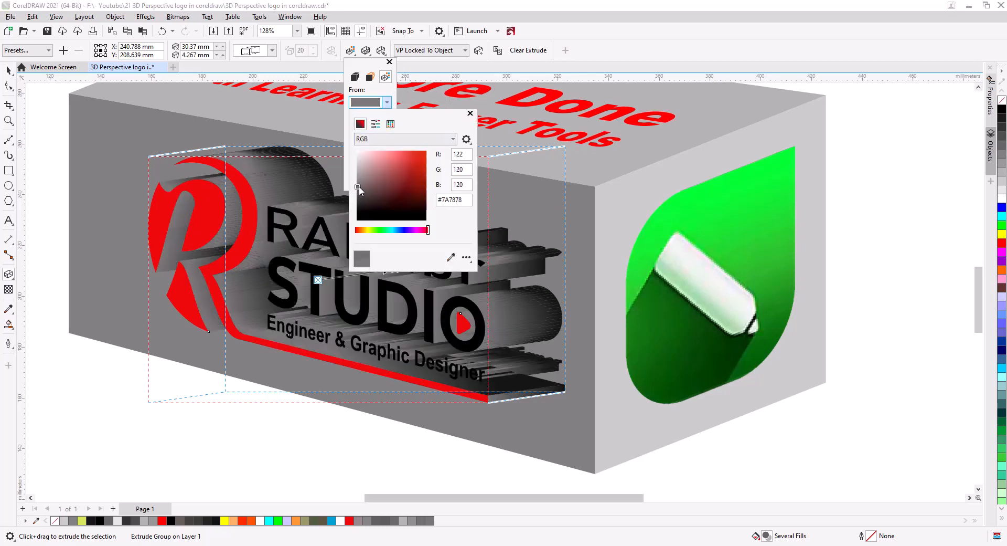
pyautogui.moveTo(359, 187); pyautogui.dragTo(359, 195)
pyautogui.click(317, 278)
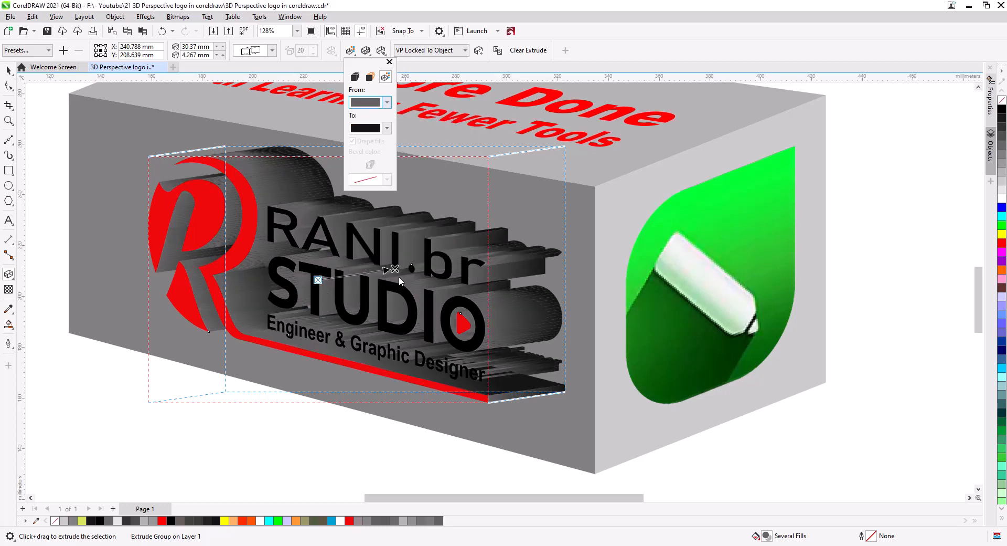
# Shorten the logo's extrusion to a slight depth of about 2.8 mm across and 1.2 mm up
pyautogui.moveTo(395, 267); pyautogui.dragTo(335, 277)
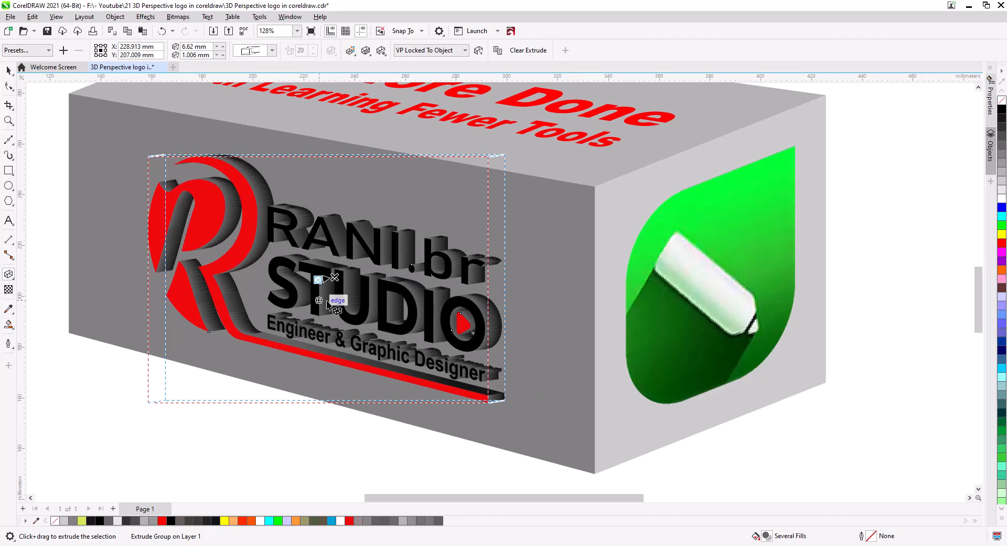
pyautogui.moveTo(336, 276); pyautogui.dragTo(334, 272)
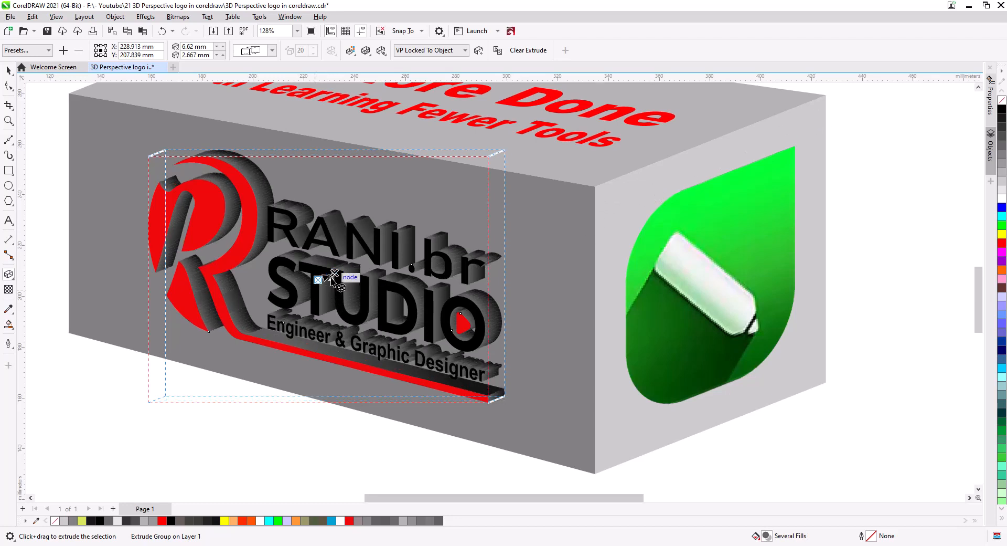
pyautogui.moveTo(334, 274); pyautogui.dragTo(327, 275)
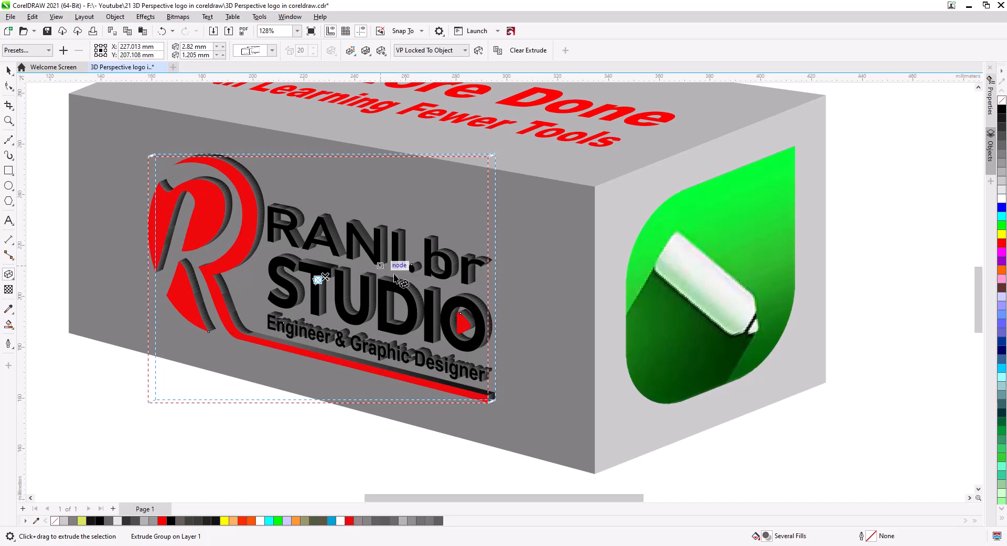
# Extrude the slogan on the box's upper face about 15.1 mm across and 4.3 mm down, using the back parallel extrusion type
pyautogui.click(9, 71)
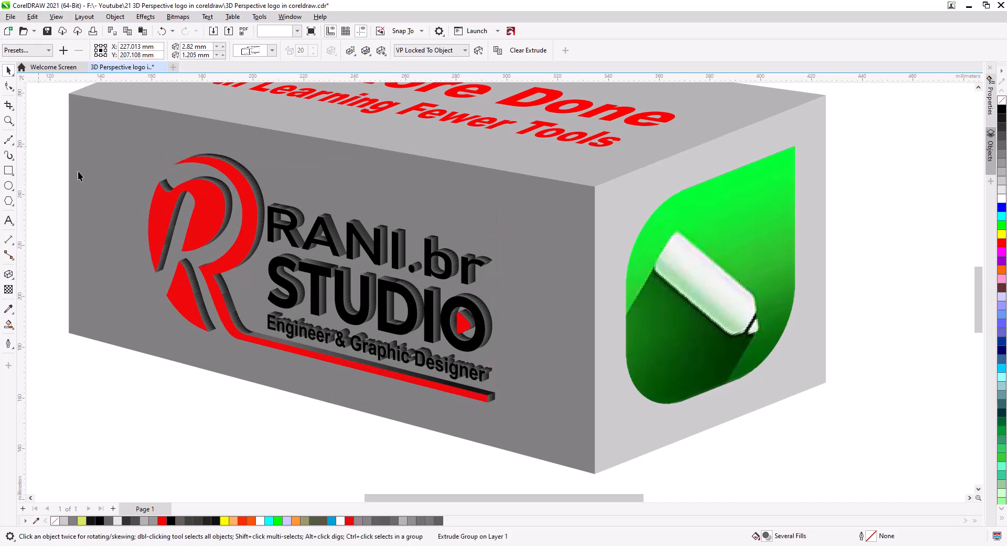
pyautogui.click(66, 172)
pyautogui.moveTo(374, 199); pyautogui.dragTo(359, 310)
pyautogui.scroll(2, 411, 274)
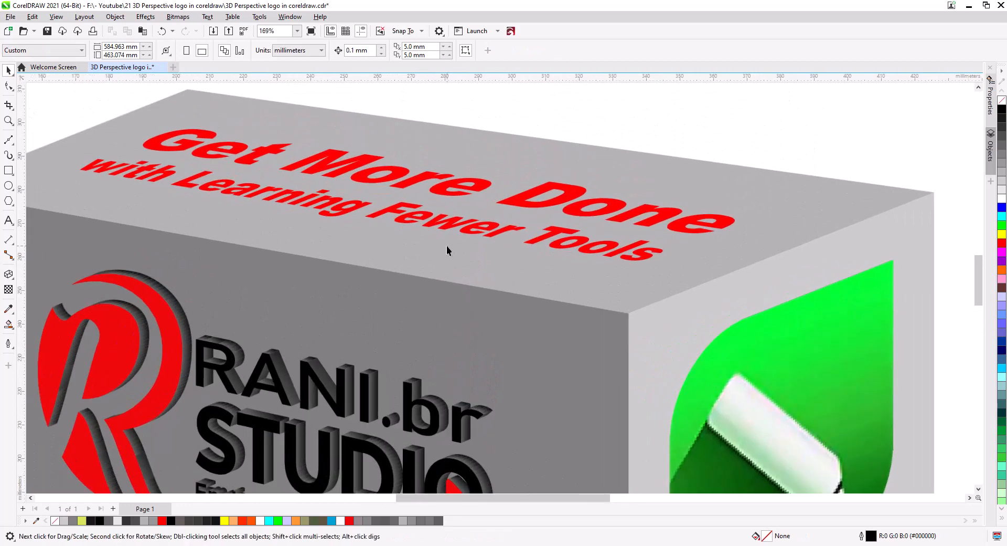
pyautogui.click(517, 257)
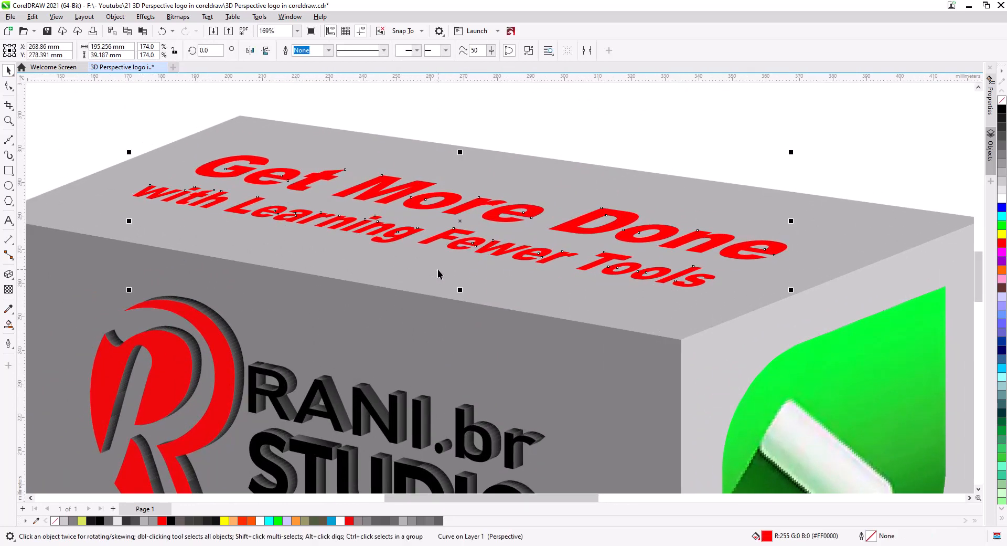
pyautogui.click(8, 274)
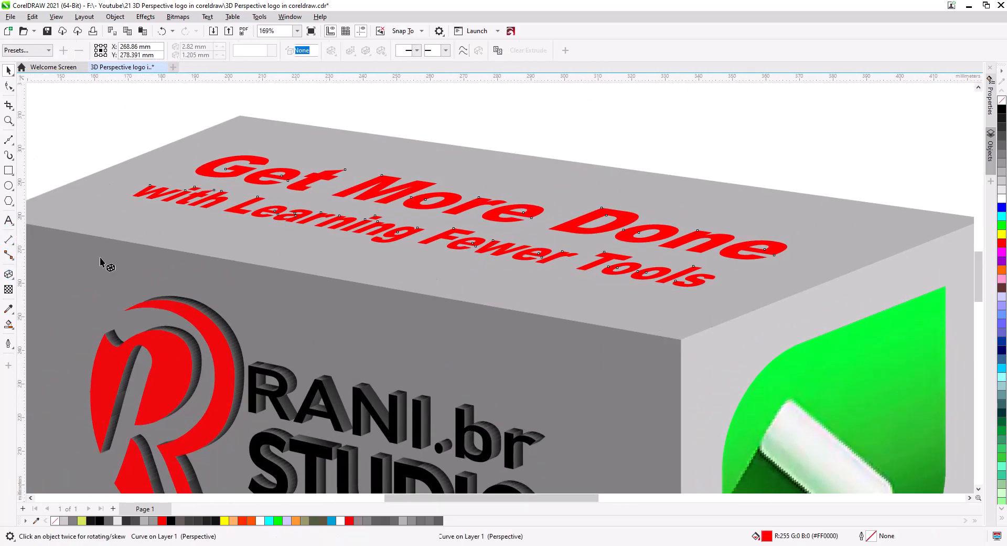
pyautogui.moveTo(409, 234); pyautogui.dragTo(409, 235)
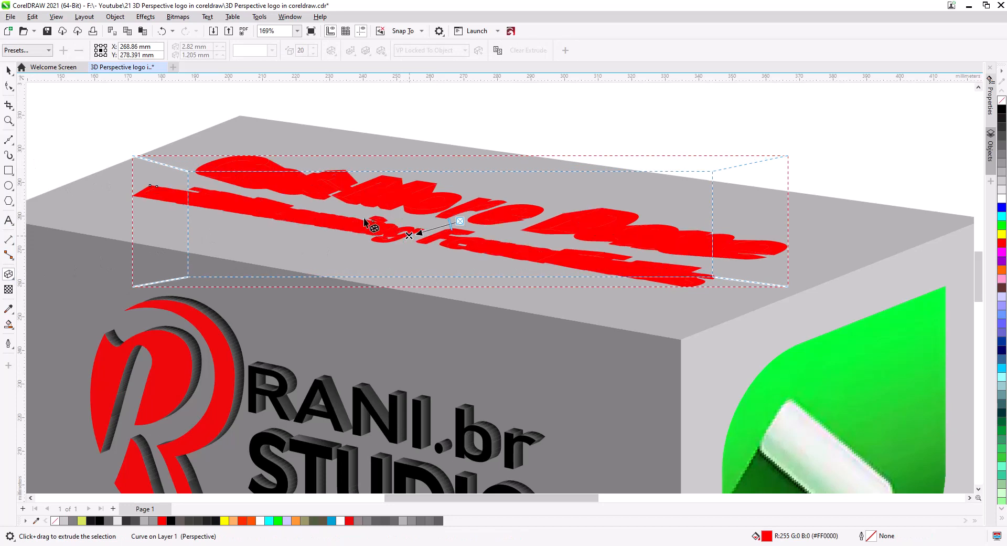
pyautogui.click(263, 50)
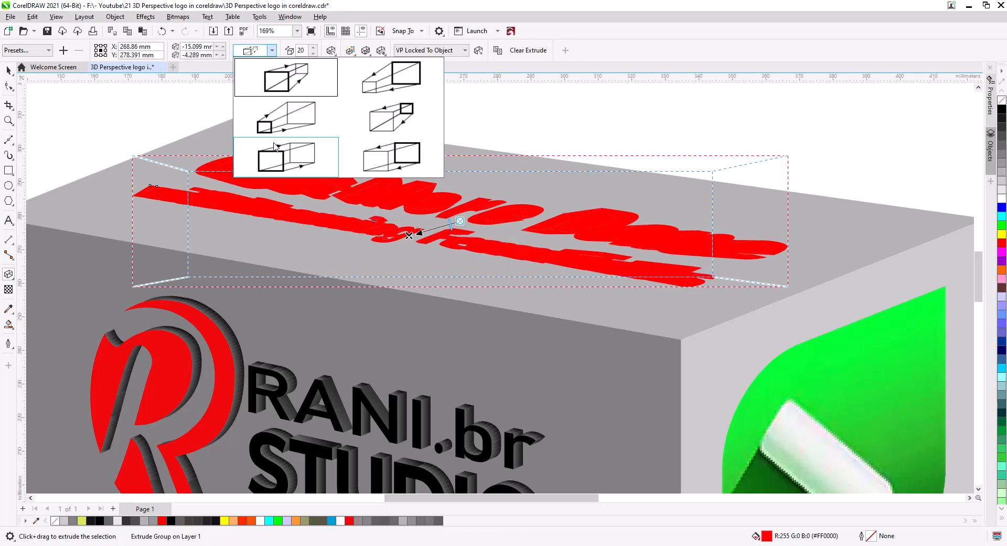
pyautogui.click(292, 160)
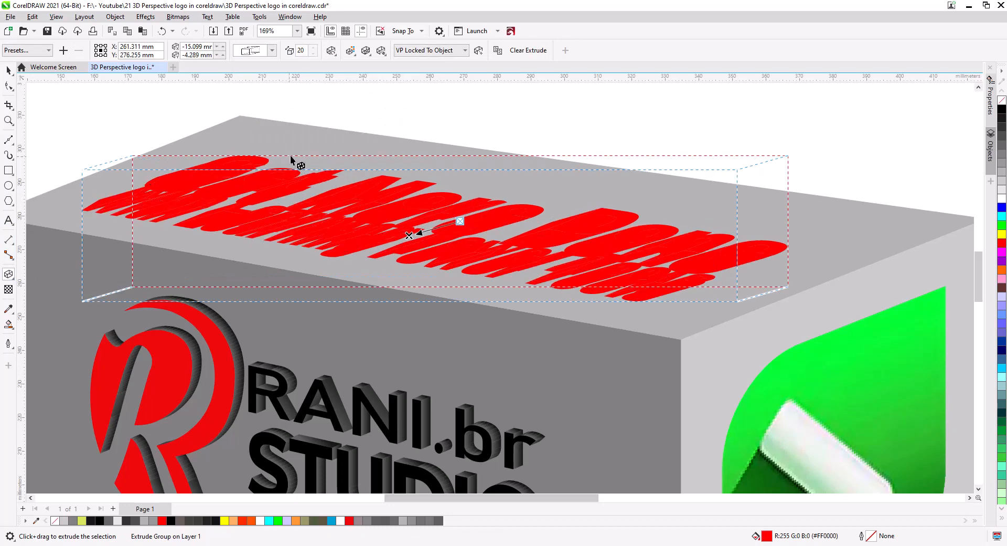
# Shade the slogan's extrusion with a colour gradient running from red to black
pyautogui.click(351, 51)
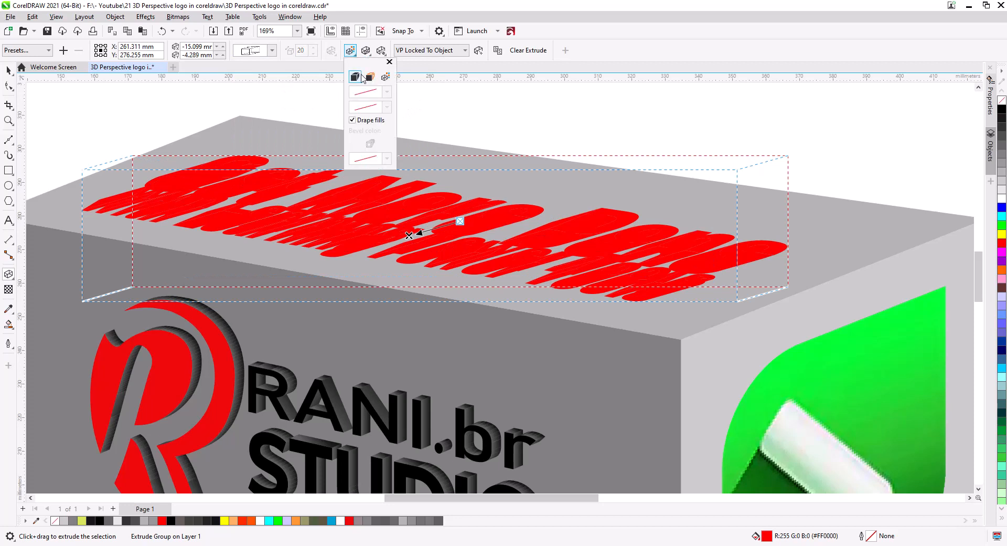
pyautogui.click(386, 77)
pyautogui.click(386, 103)
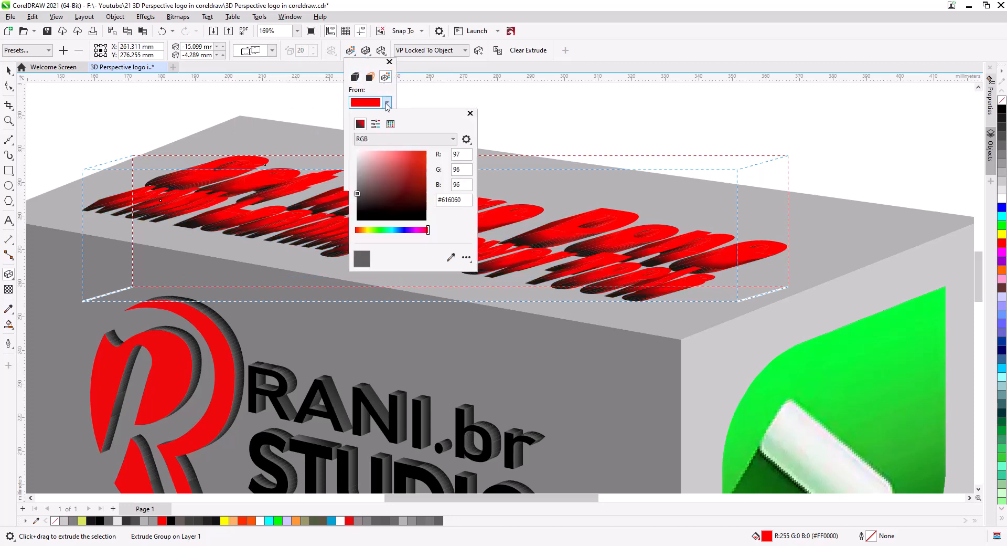
pyautogui.click(387, 103)
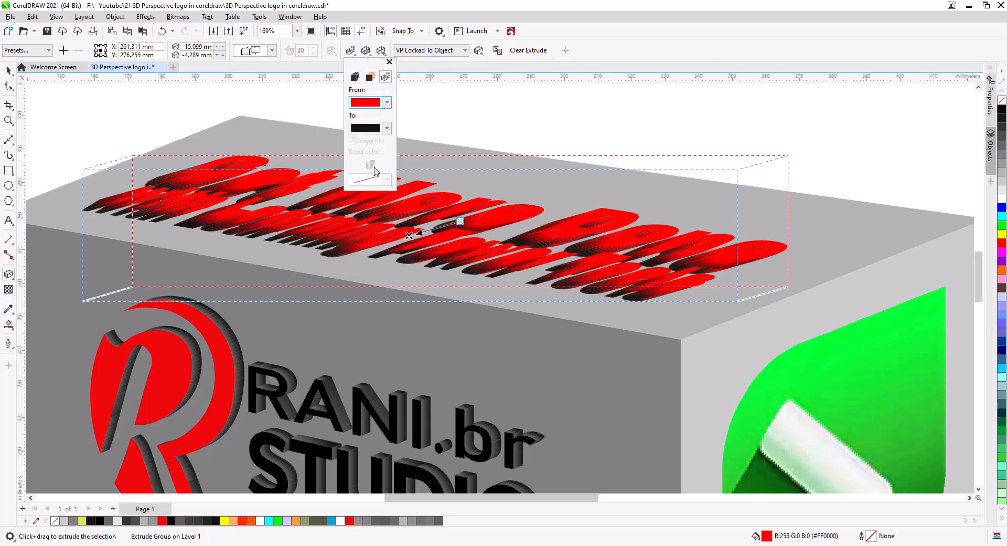
# Redirect the slogan's extrusion almost straight down, about 0.5 mm across and 3 mm deep
pyautogui.click(410, 238)
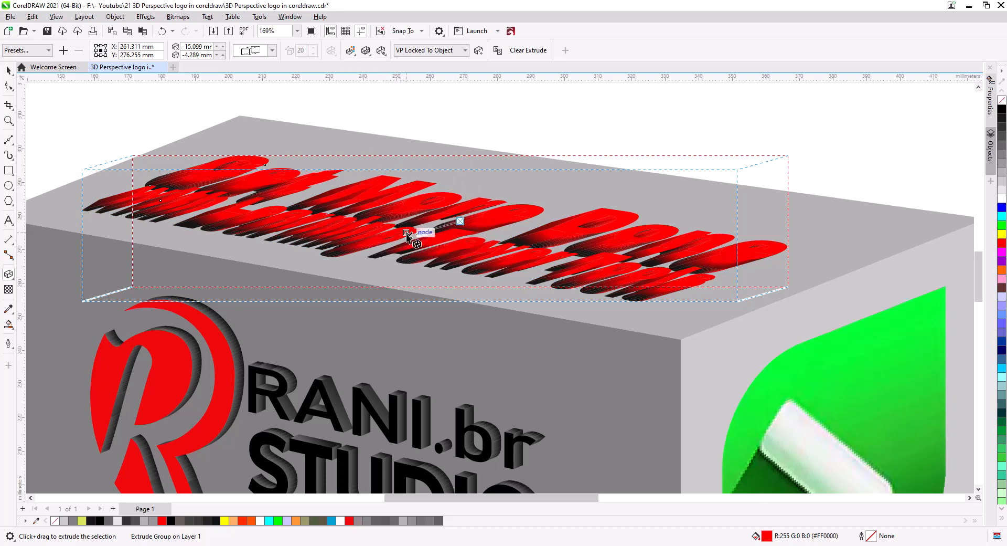
pyautogui.moveTo(408, 237); pyautogui.dragTo(460, 236)
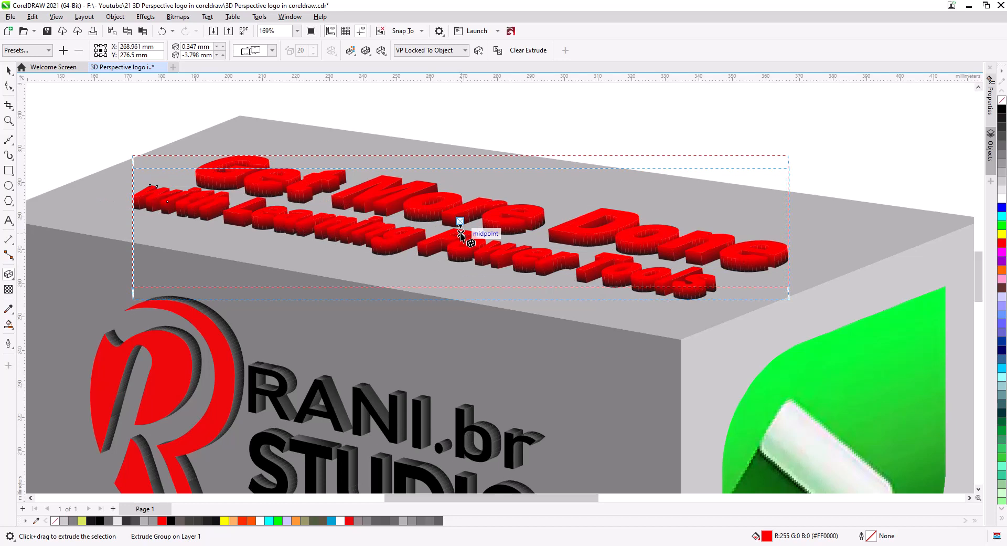
pyautogui.moveTo(461, 234); pyautogui.dragTo(464, 230)
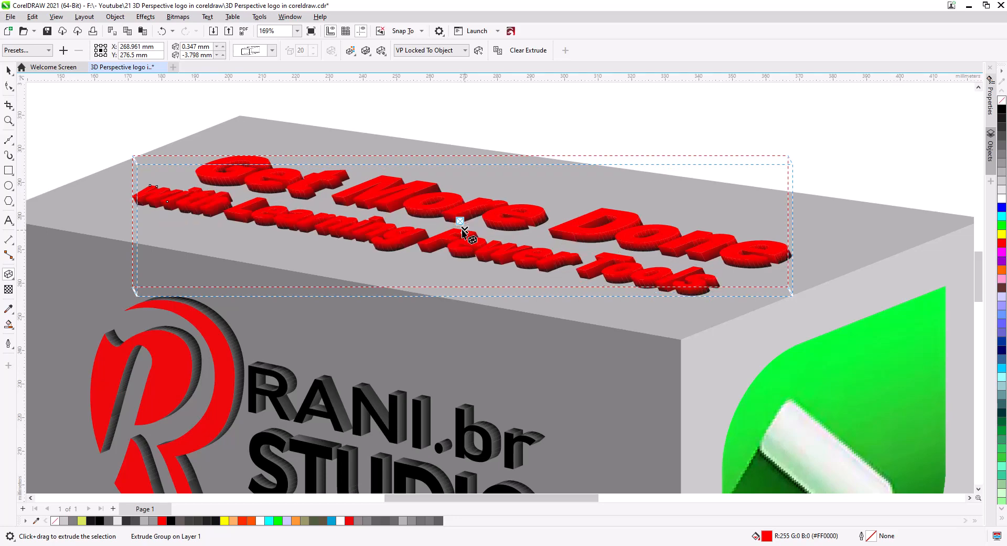
pyautogui.scroll(3, 464, 232)
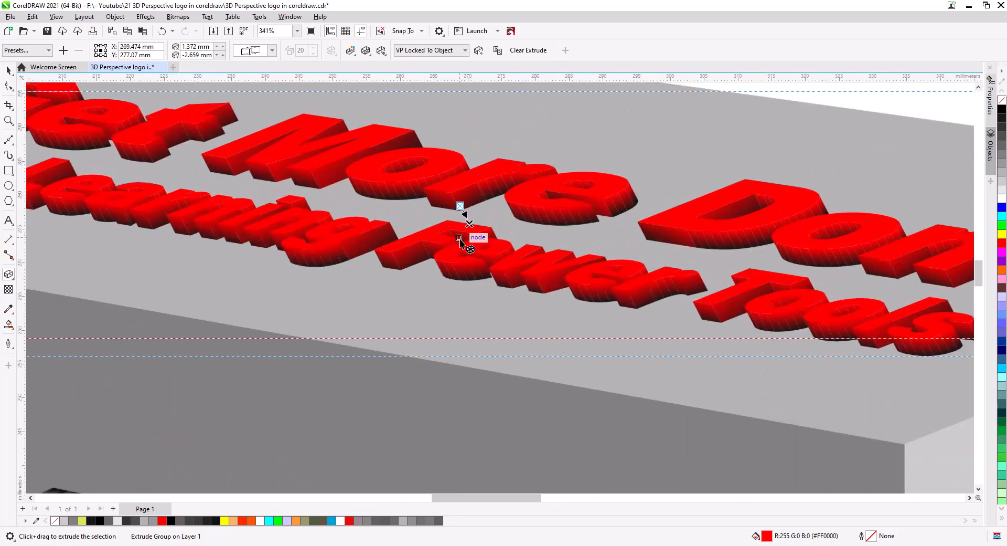
pyautogui.moveTo(469, 226); pyautogui.dragTo(464, 228)
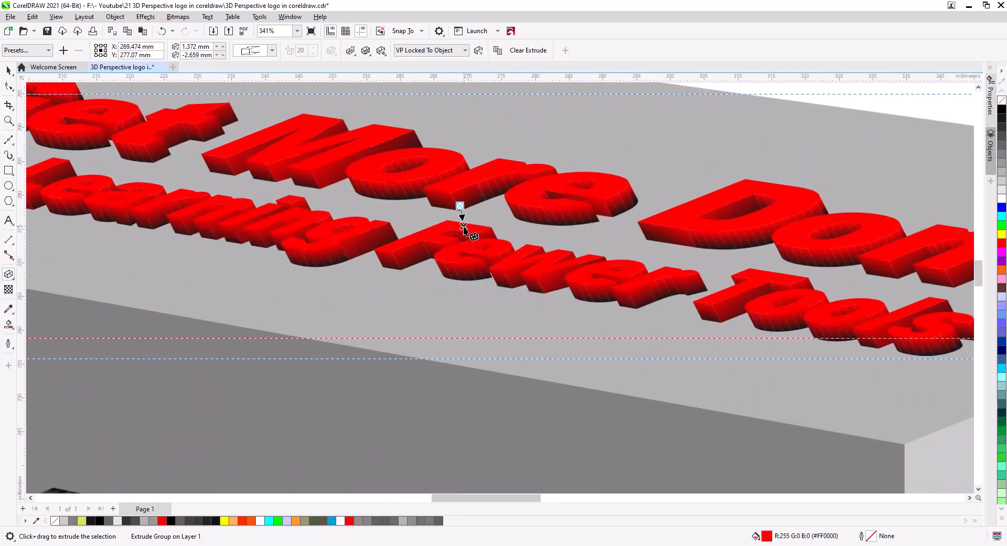
# Set the starting colour of the slogan's extrusion gradient to dark grey (#616060)
pyautogui.click(351, 51)
pyautogui.click(387, 102)
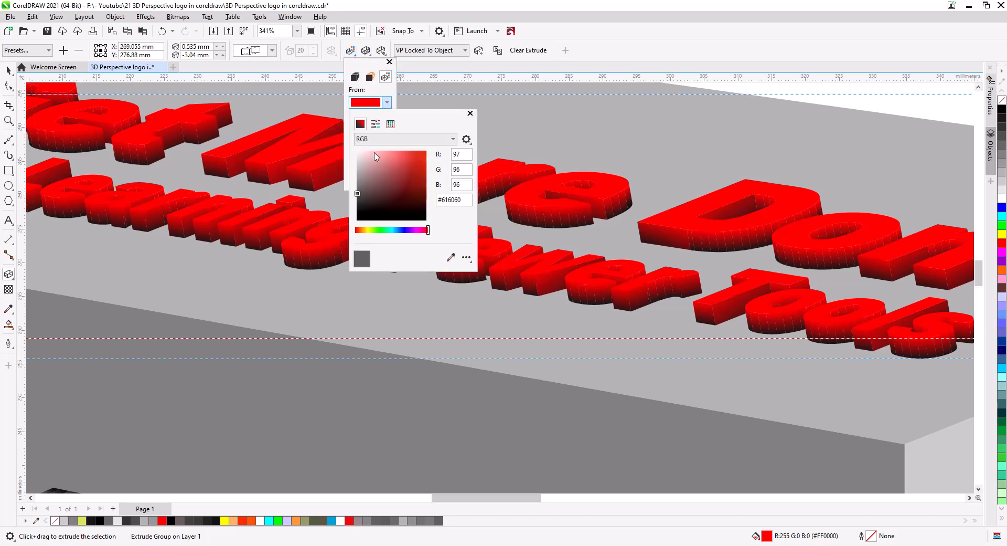
pyautogui.click(357, 193)
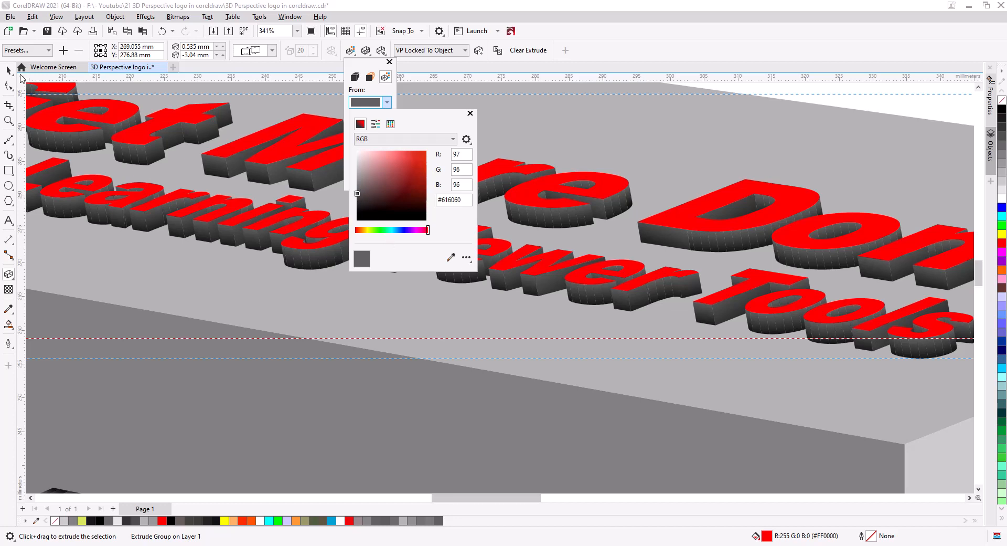
pyautogui.click(8, 68)
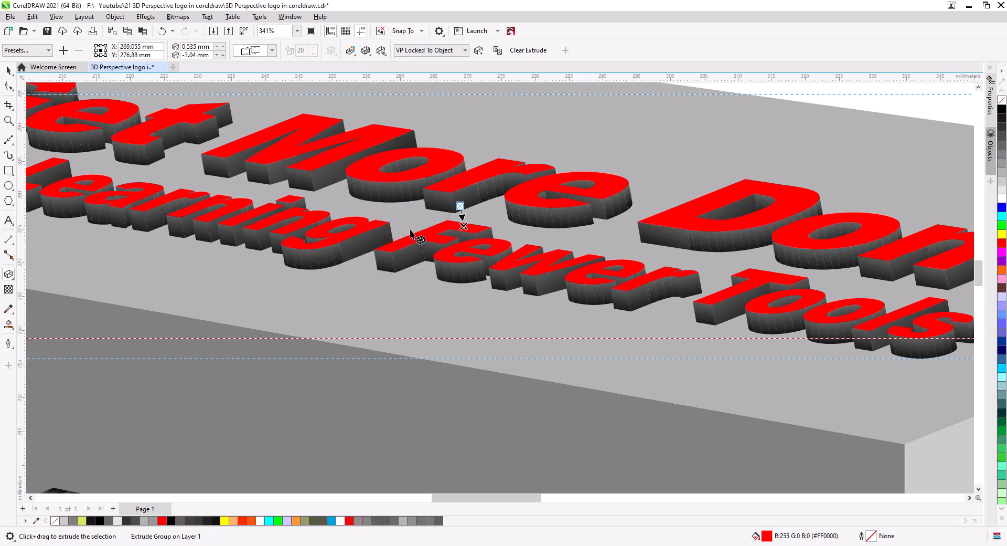
# Shorten the slogan's extrusion to about 0.2 mm across and 2.5 mm down
pyautogui.scroll(-5, 420, 245)
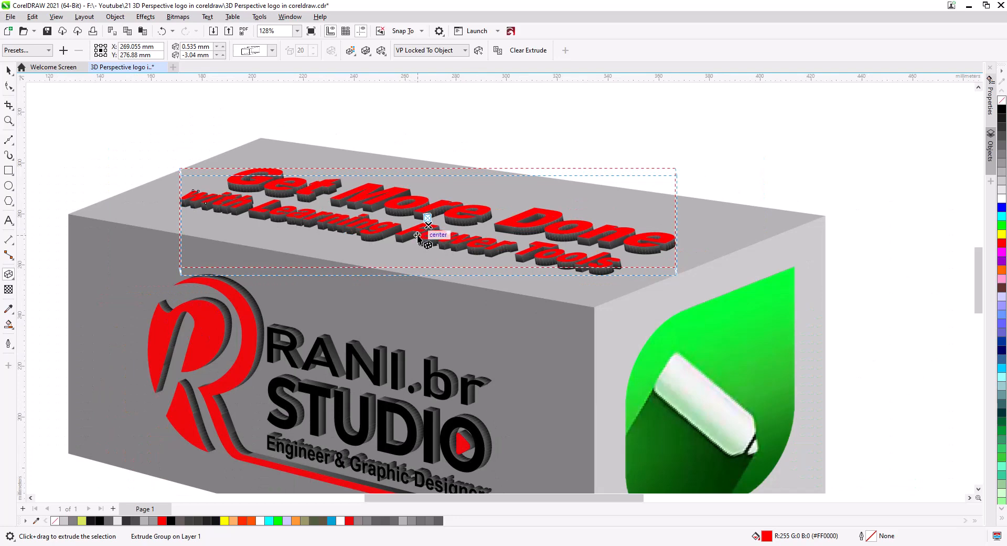
pyautogui.scroll(6, 425, 242)
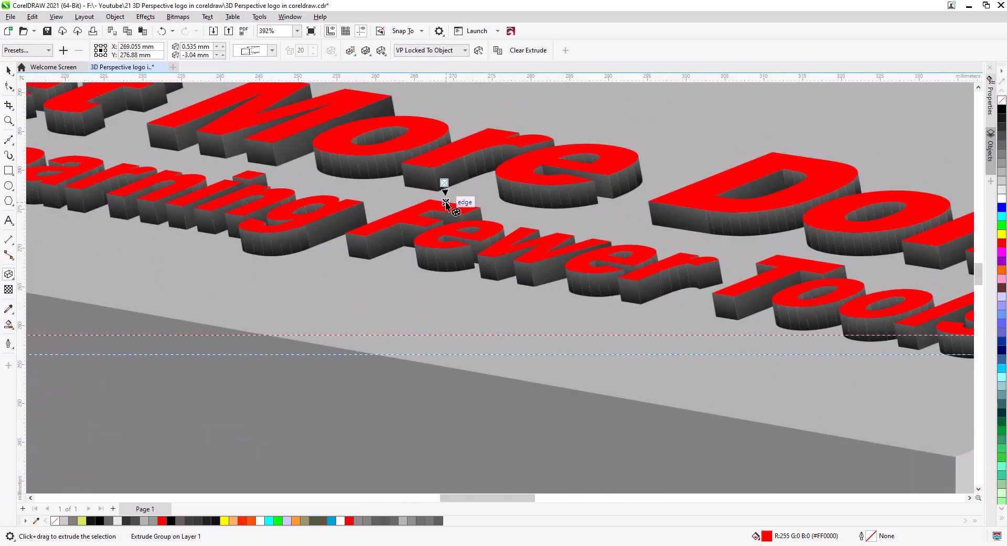
pyautogui.moveTo(445, 203); pyautogui.dragTo(445, 204)
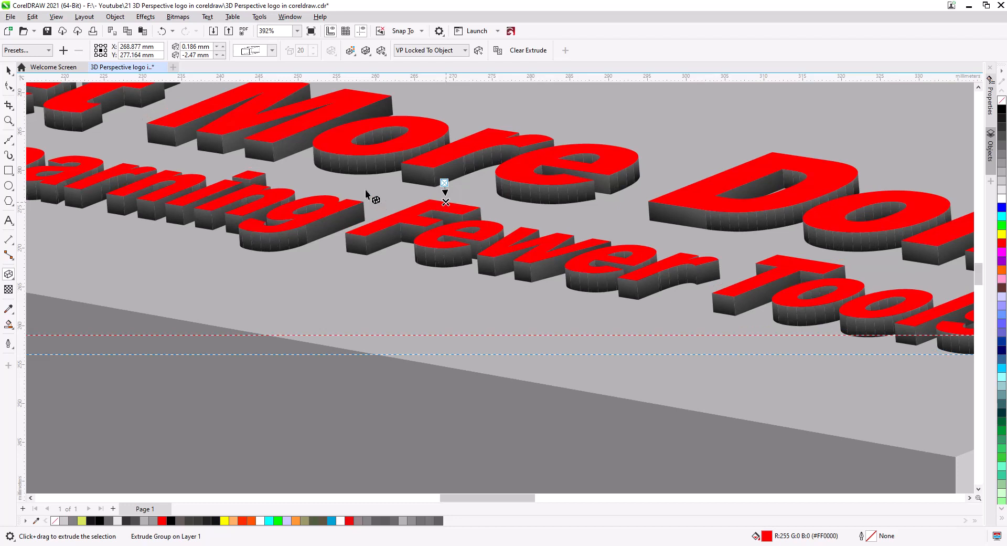
# Change the starting colour of the slogan's extrusion gradient to white (#FFFFFF)
pyautogui.click(355, 52)
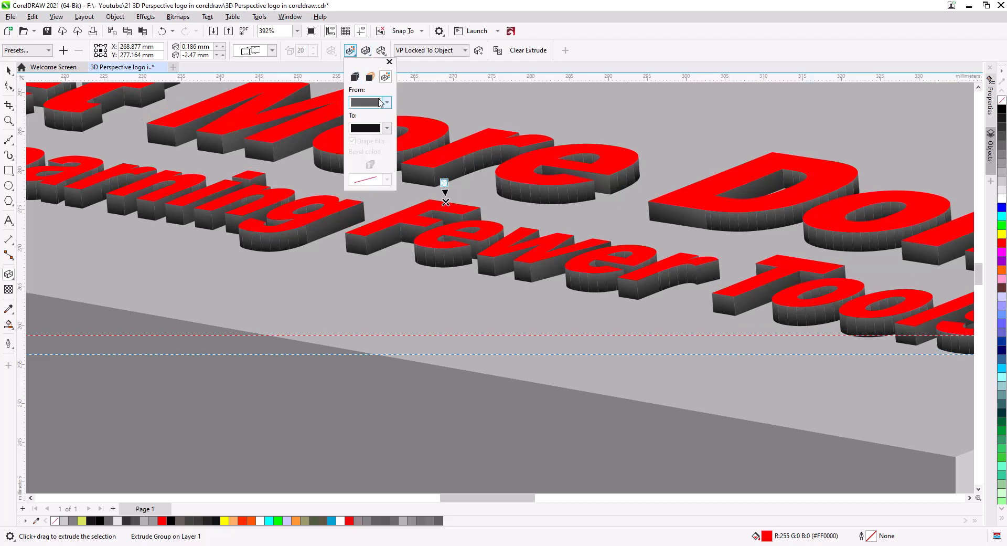
pyautogui.click(387, 103)
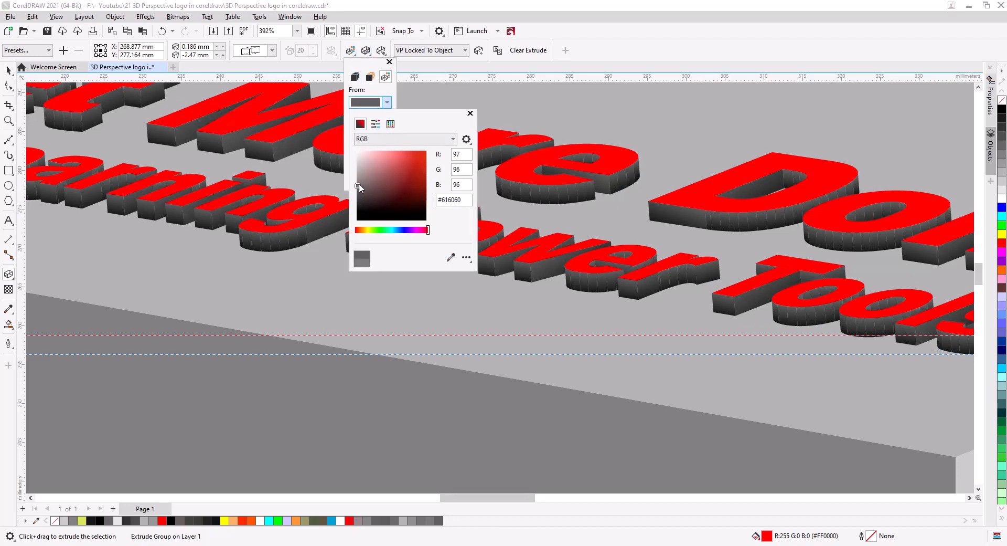
pyautogui.click(359, 181)
pyautogui.moveTo(359, 181); pyautogui.dragTo(359, 167)
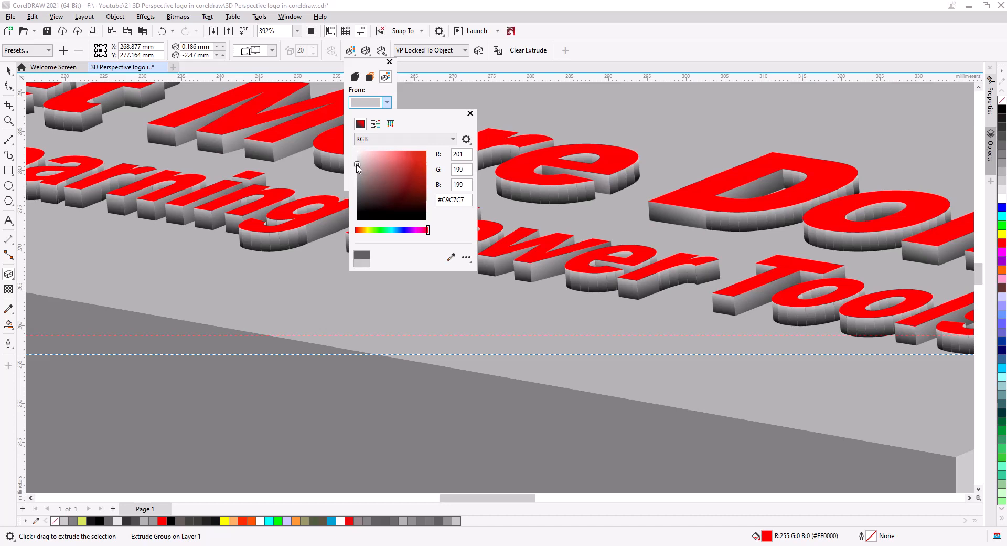
pyautogui.moveTo(358, 167); pyautogui.dragTo(358, 165)
pyautogui.moveTo(357, 164); pyautogui.dragTo(355, 143)
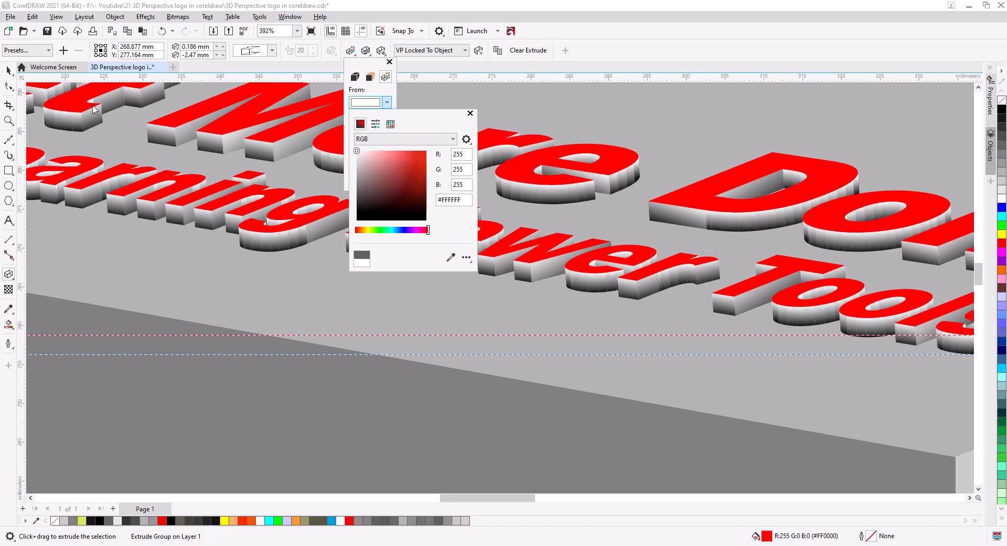
pyautogui.click(8, 73)
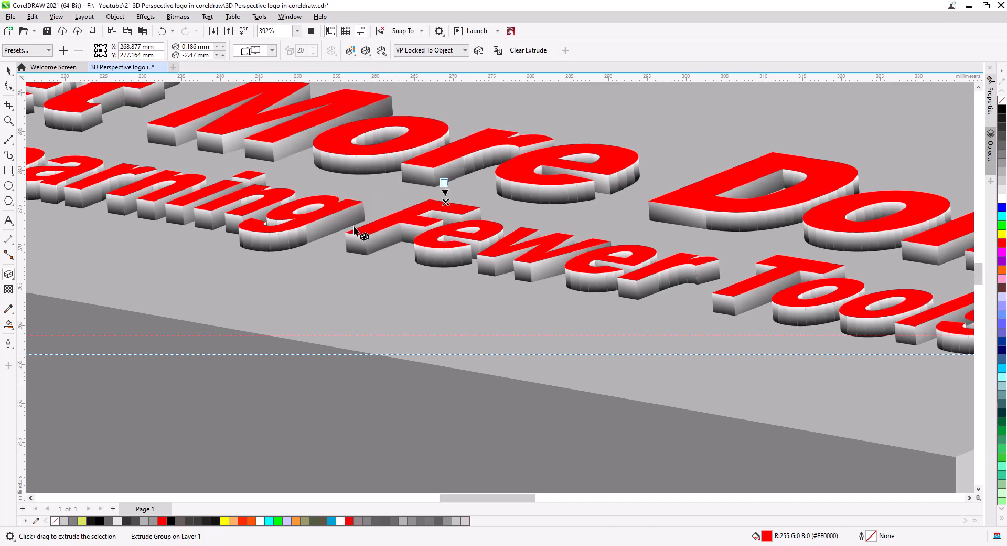
# Set the starting colour of the front-face logo's extrusion gradient to white (#FFFFFF) and deselect the logo
pyautogui.scroll(-6, 367, 247)
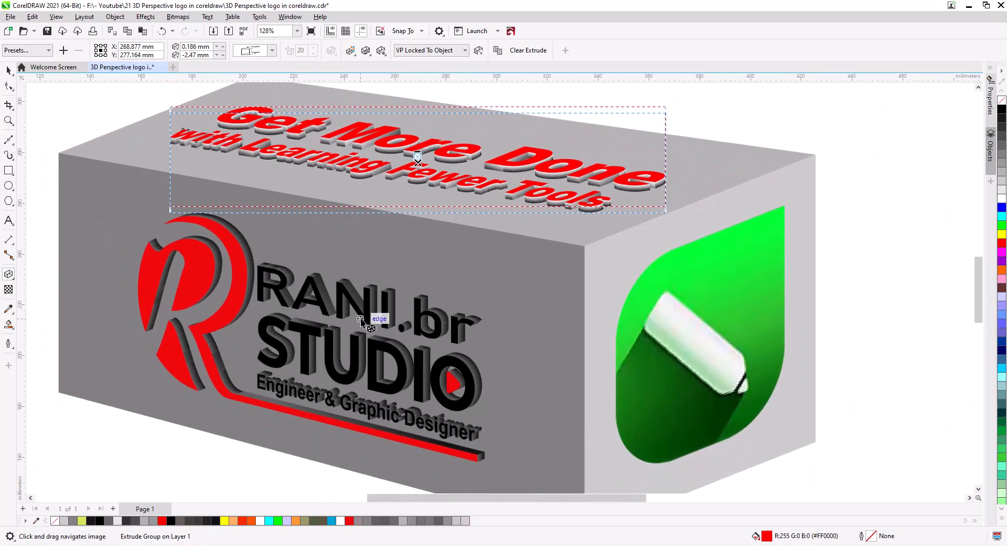
pyautogui.click(371, 317)
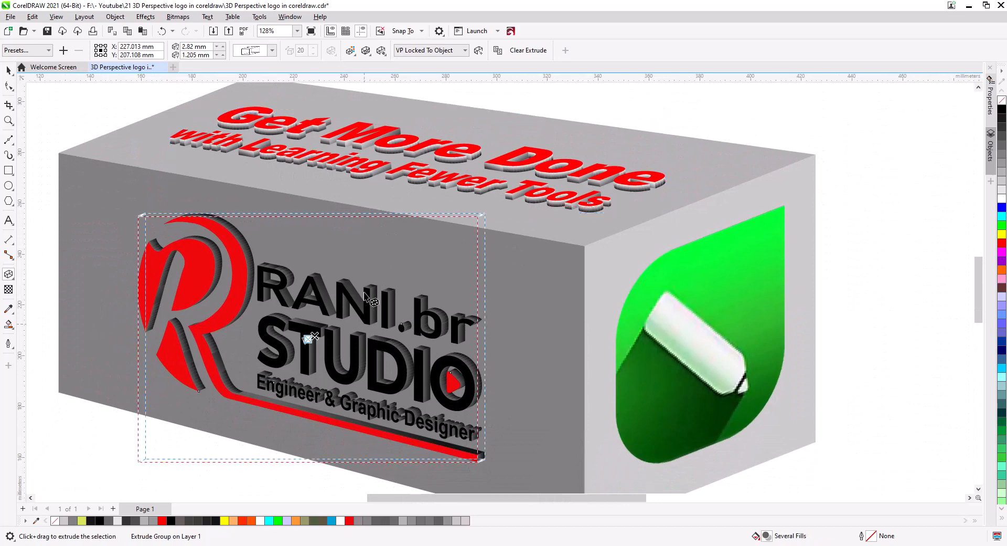
pyautogui.click(350, 50)
pyautogui.click(387, 102)
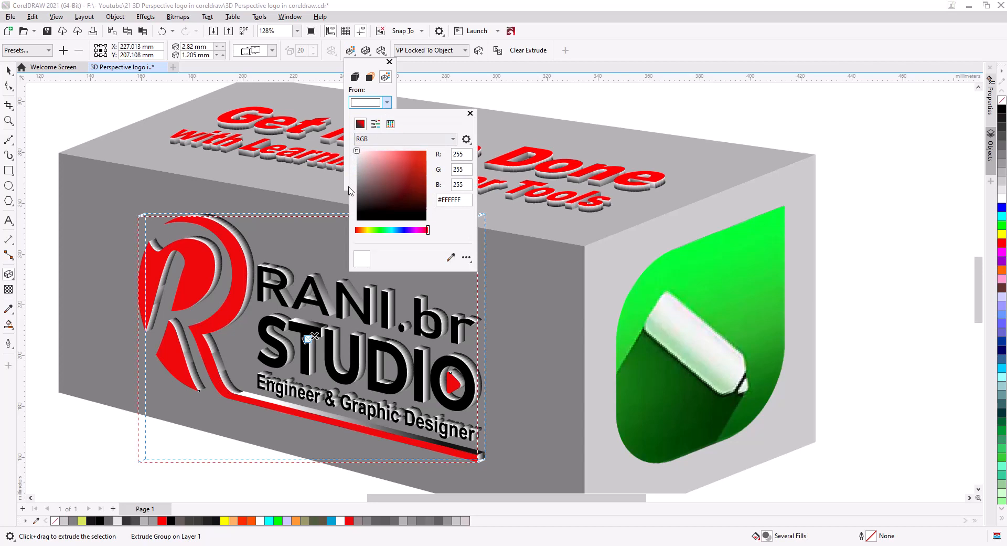
pyautogui.click(8, 67)
pyautogui.click(99, 163)
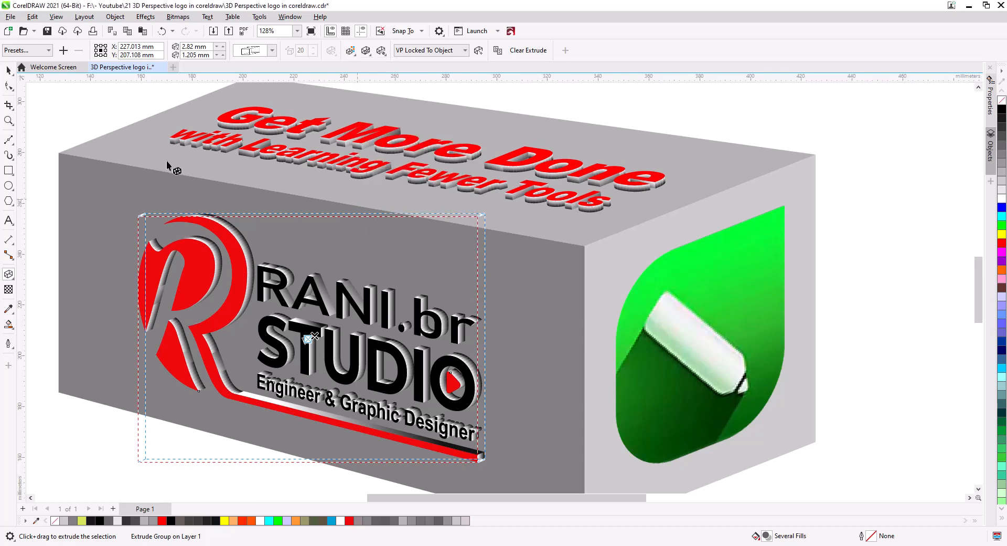
pyautogui.click(8, 71)
pyautogui.click(119, 150)
# Trace the green pencil icon on the box's side face with a closed seven-node Bézier outline made of straight segments
pyautogui.scroll(-3, 493, 275)
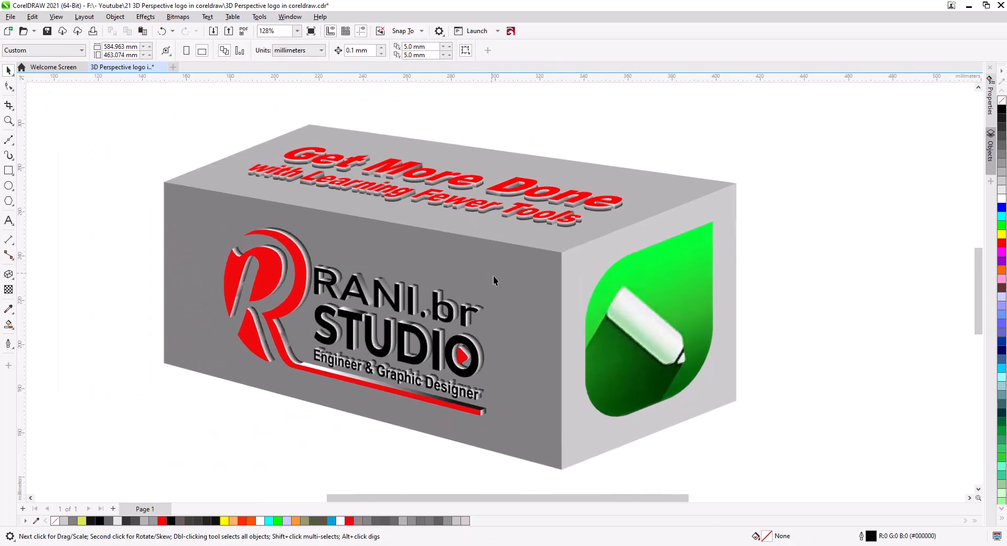
pyautogui.moveTo(516, 333); pyautogui.dragTo(451, 319)
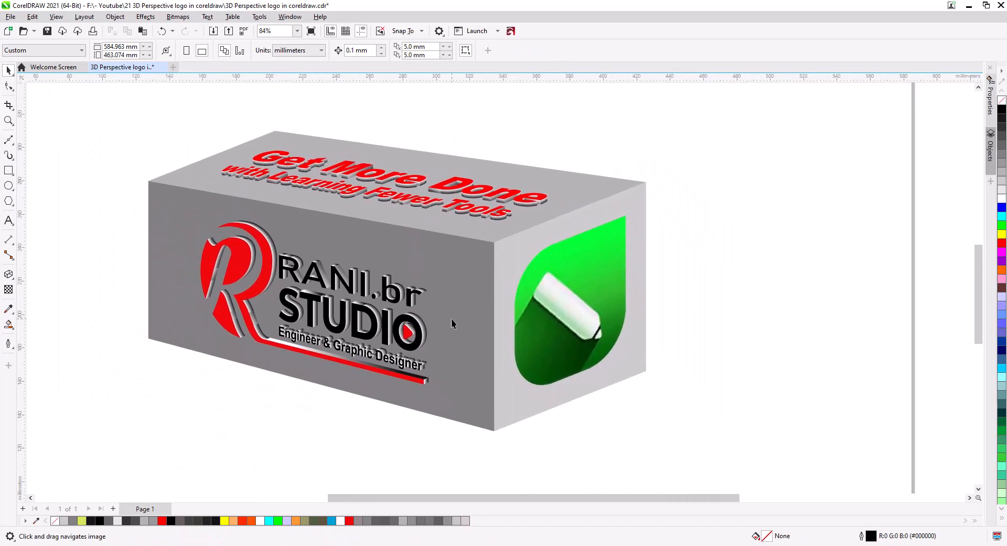
pyautogui.scroll(1, 453, 320)
pyautogui.scroll(4, 641, 336)
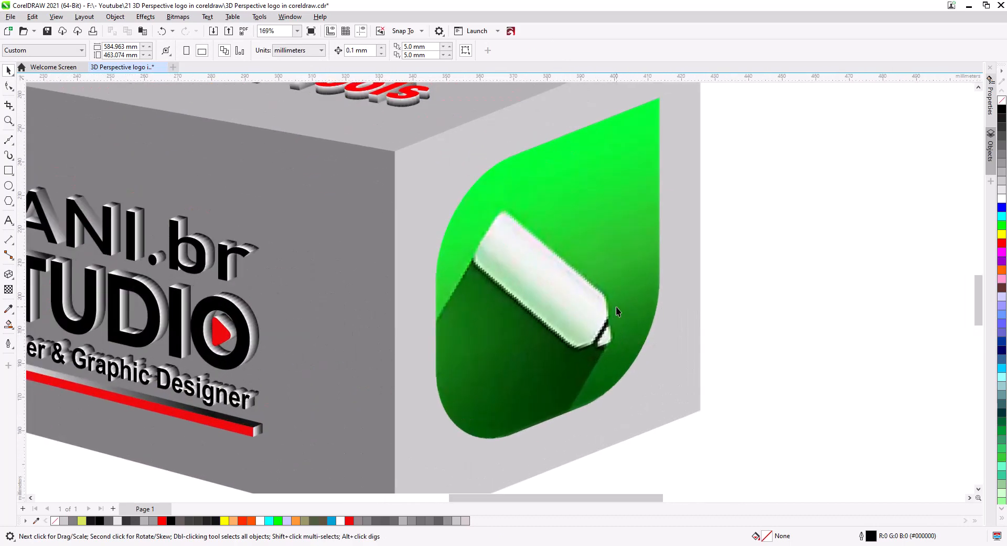
pyautogui.click(600, 290)
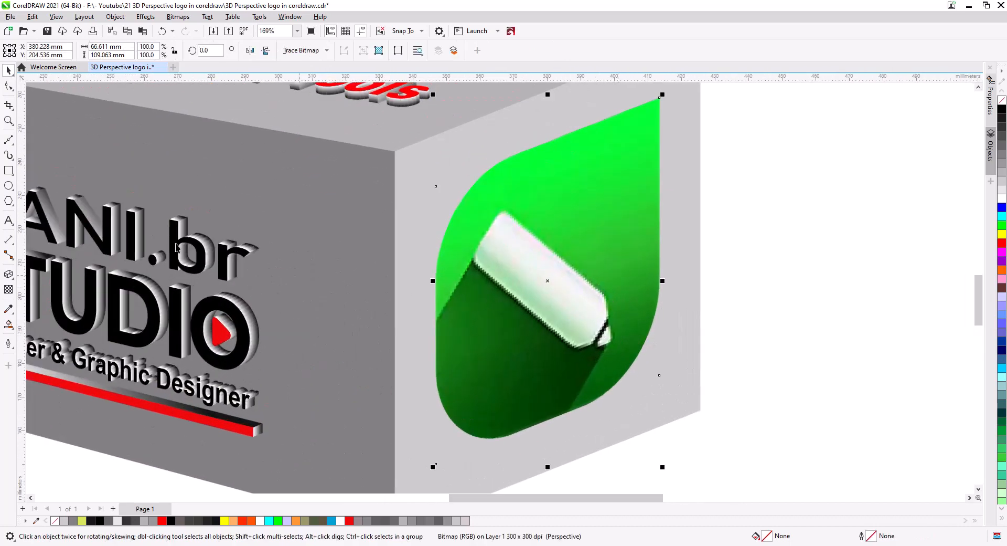
pyautogui.click(8, 139)
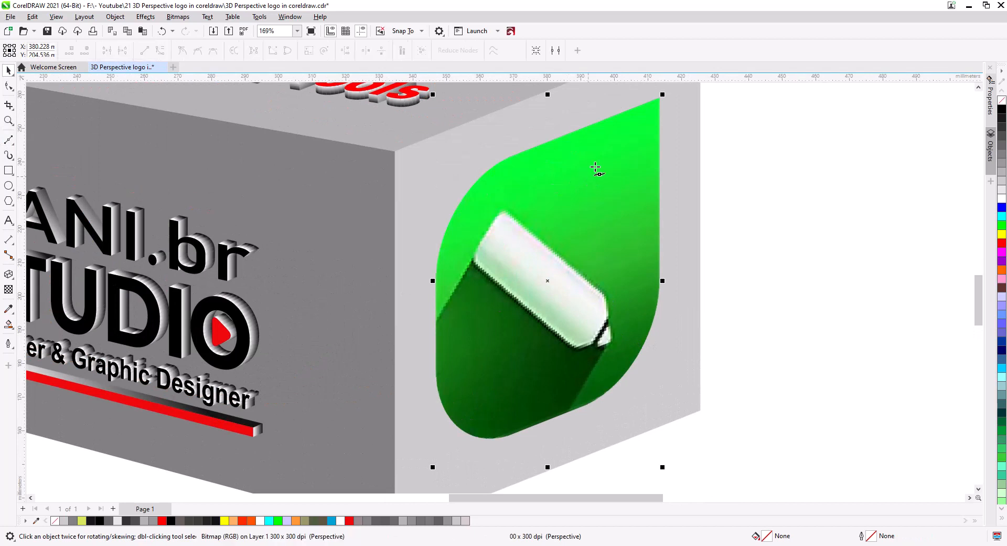
pyautogui.click(660, 97)
pyautogui.click(507, 159)
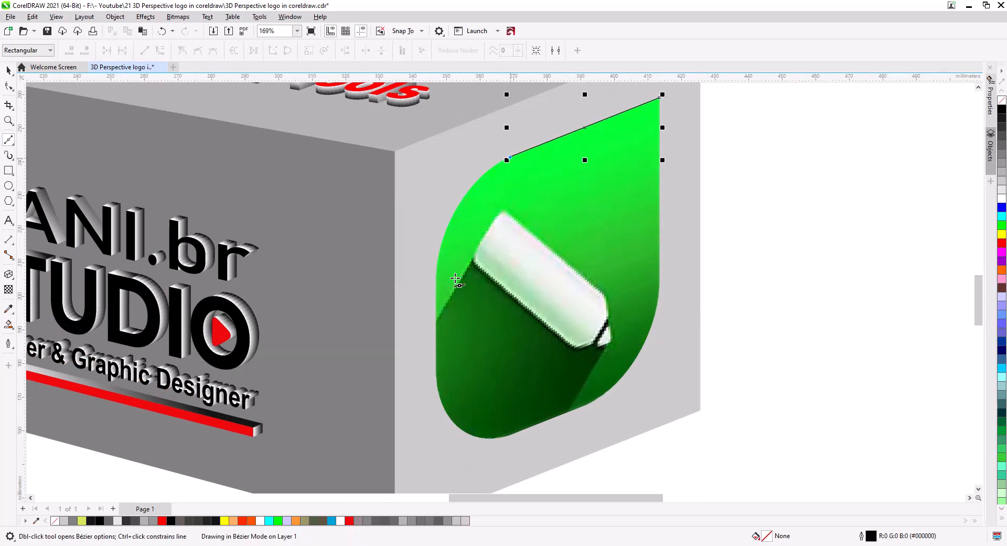
pyautogui.click(436, 271)
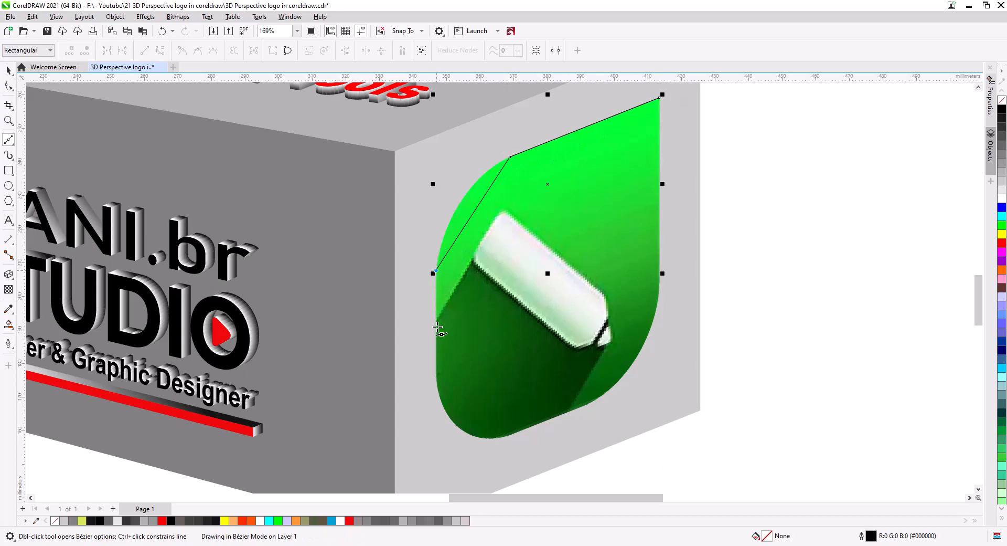
pyautogui.click(437, 377)
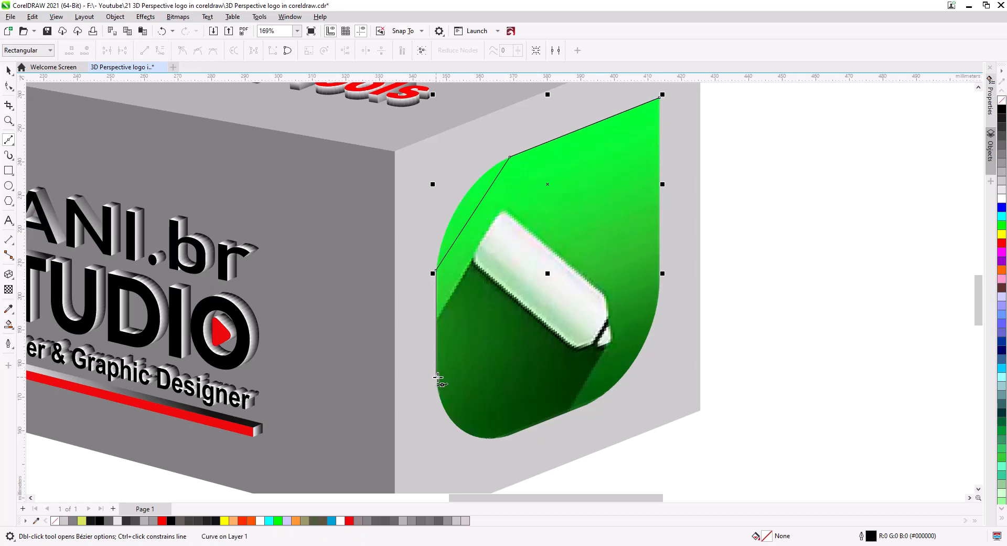
pyautogui.click(507, 435)
pyautogui.click(595, 402)
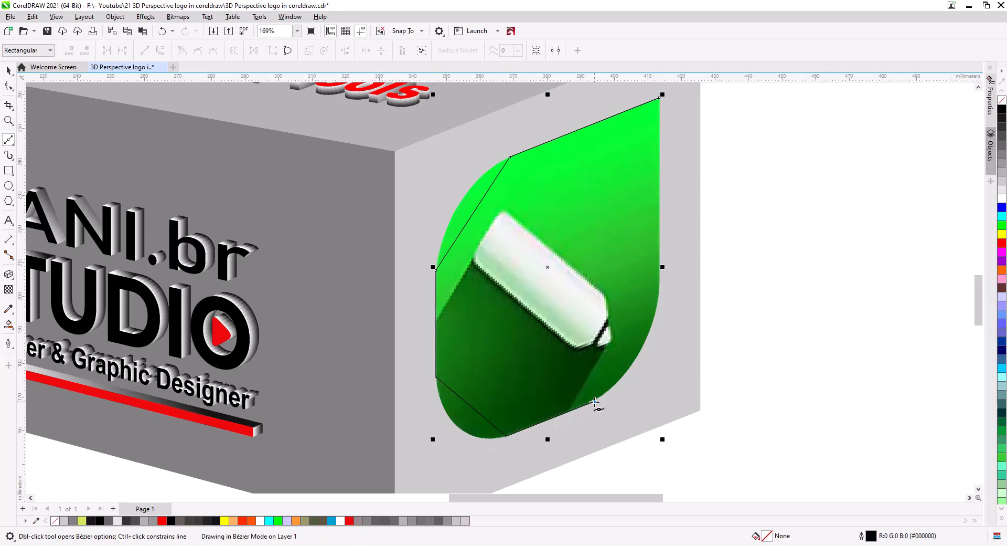
pyautogui.click(659, 275)
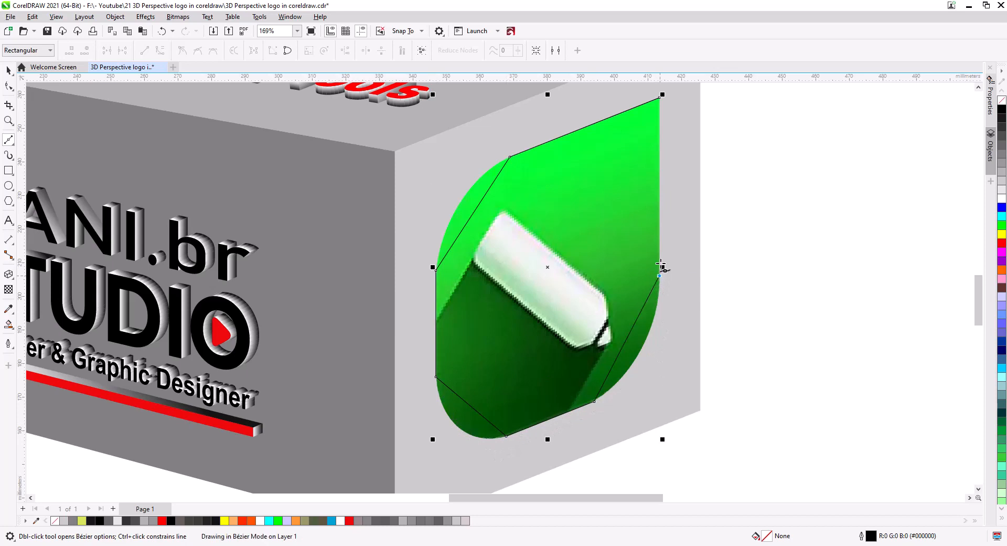
pyautogui.click(659, 98)
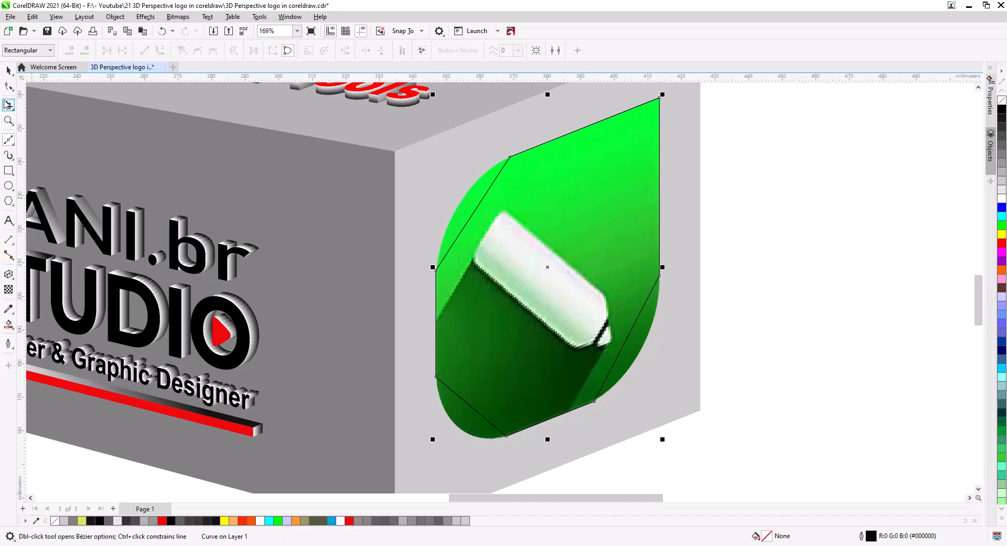
# Bend the outline's three straight corner segments outward to follow the icon's rounded corners, and deselect the outline
pyautogui.click(8, 86)
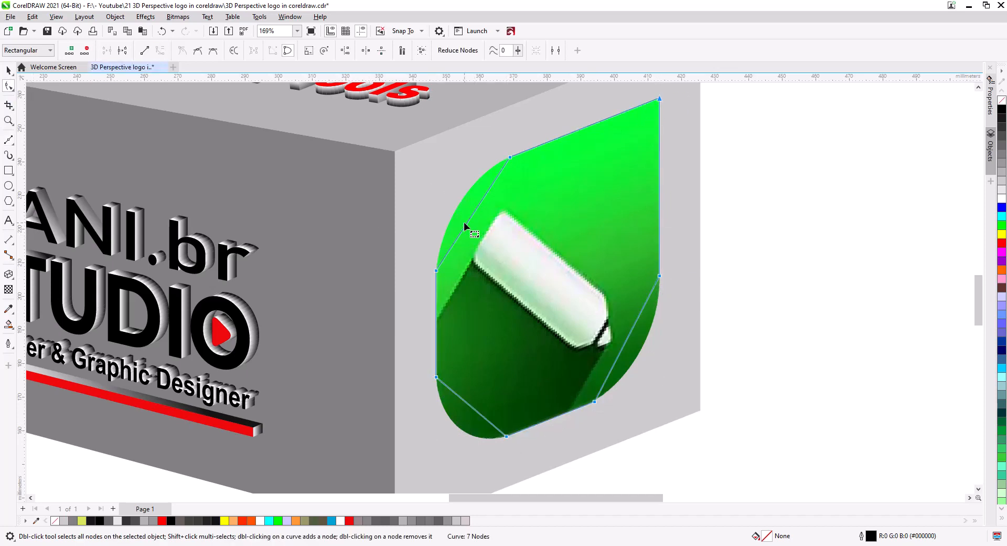
pyautogui.moveTo(467, 222); pyautogui.dragTo(457, 210)
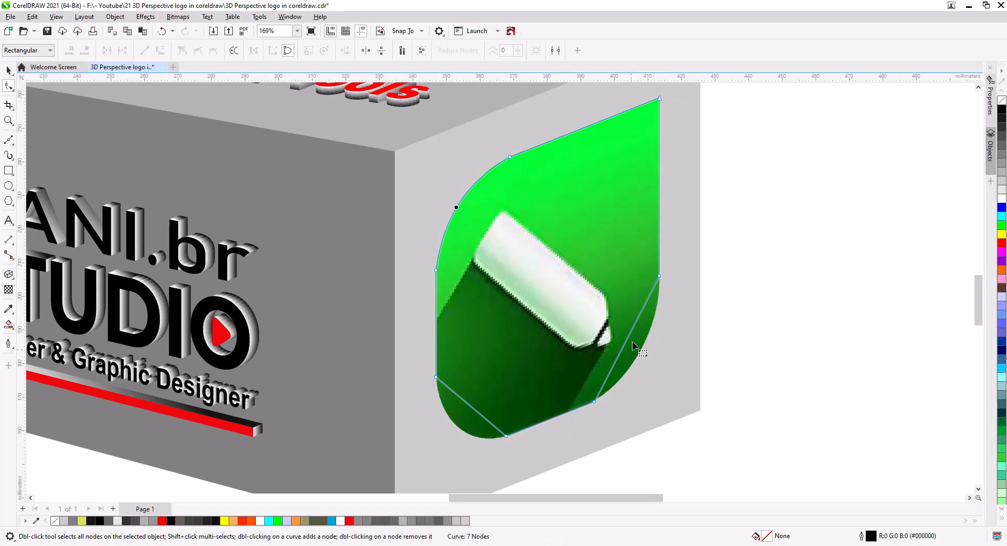
pyautogui.moveTo(629, 336); pyautogui.dragTo(643, 348)
pyautogui.moveTo(476, 410); pyautogui.dragTo(461, 429)
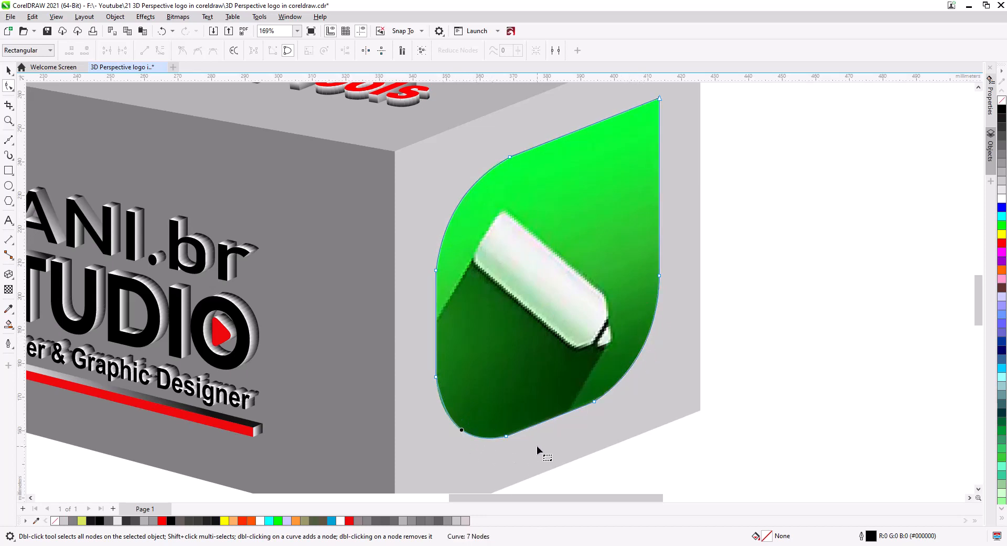
pyautogui.click(9, 70)
pyautogui.click(763, 238)
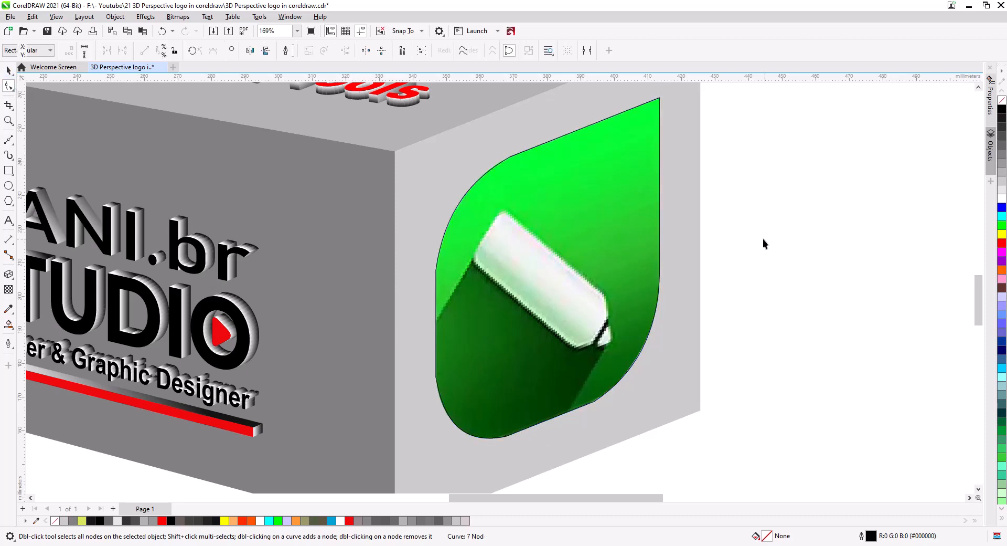
pyautogui.moveTo(611, 275); pyautogui.dragTo(657, 272)
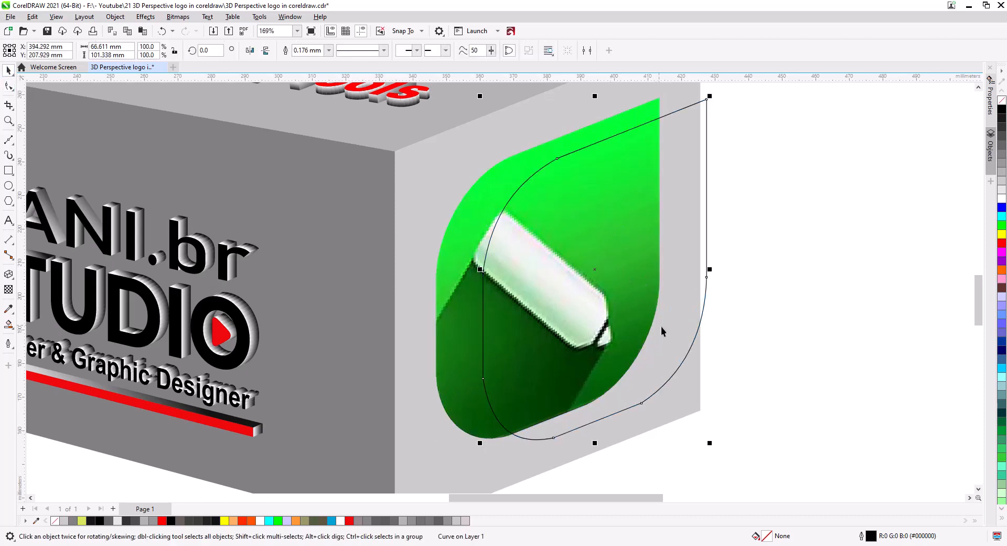
pyautogui.hotkey('ctrl', 'z')
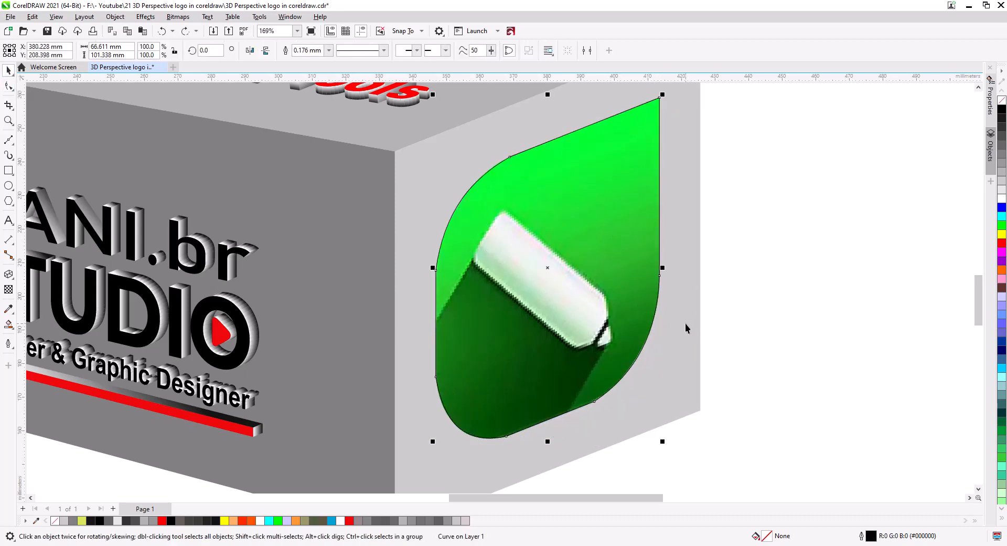
pyautogui.hotkey('ctrl', 'pagedown')
# Refine the outline's upper-left curve with its control handles so that it matches the icon's rounded edge
pyautogui.scroll(2, 505, 159)
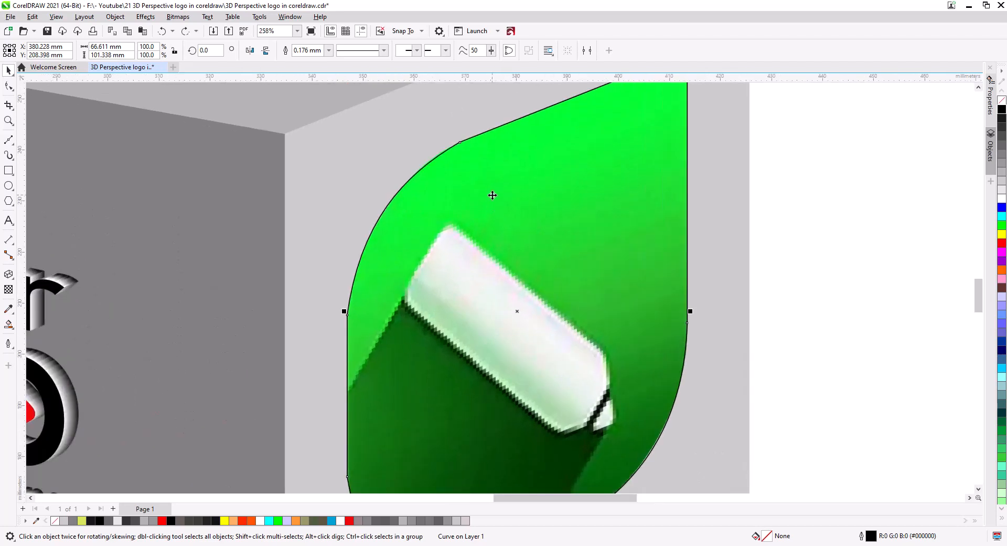
pyautogui.click(9, 87)
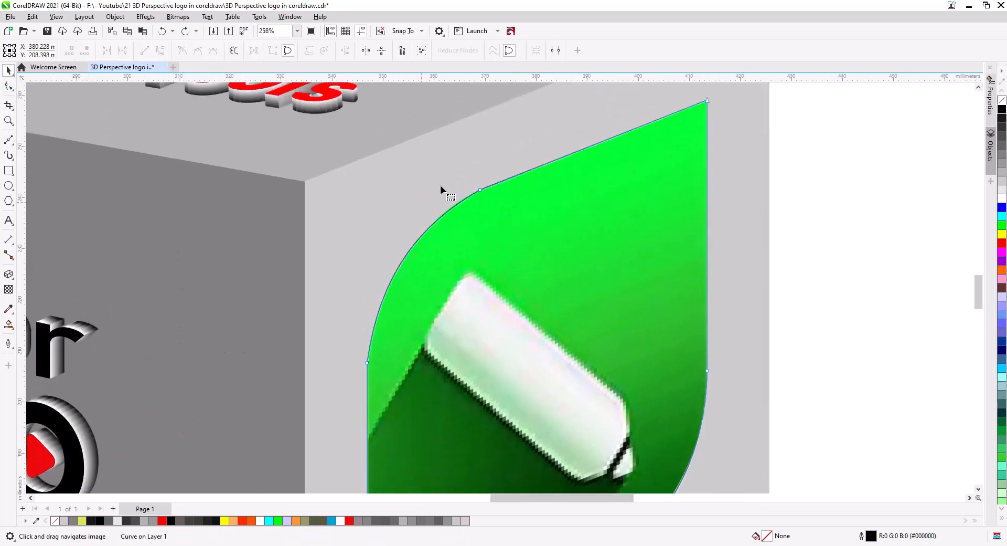
pyautogui.moveTo(425, 221); pyautogui.dragTo(428, 210)
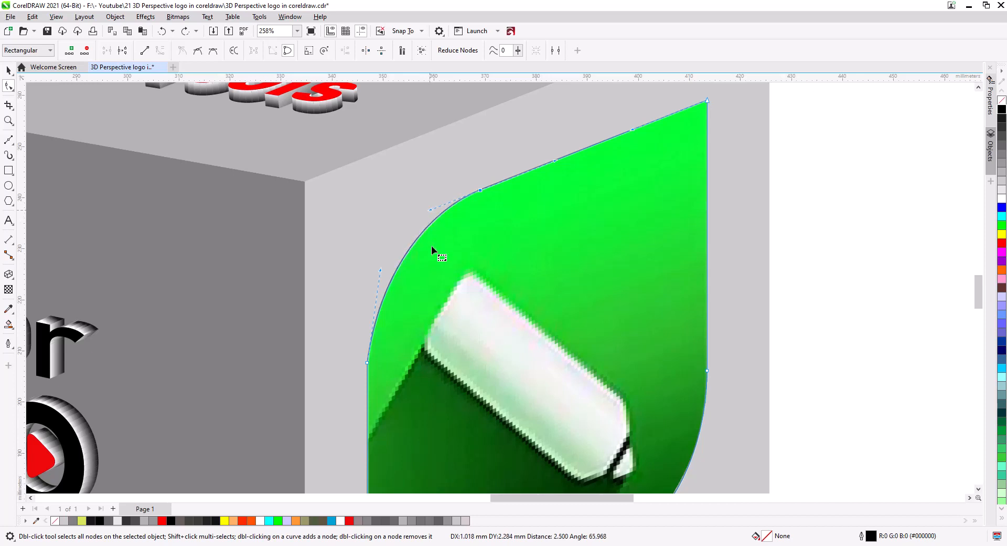
pyautogui.scroll(-3, 405, 257)
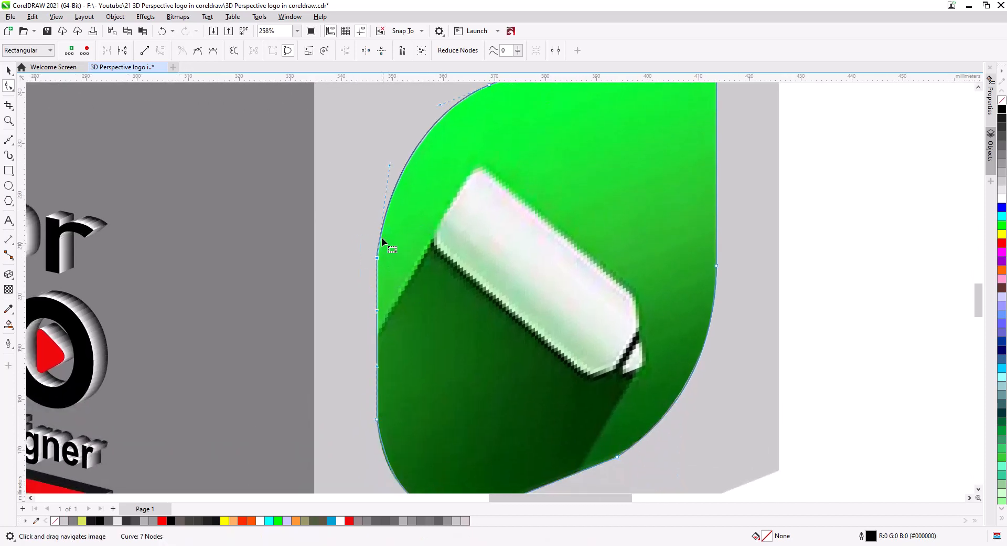
pyautogui.moveTo(389, 165); pyautogui.dragTo(377, 185)
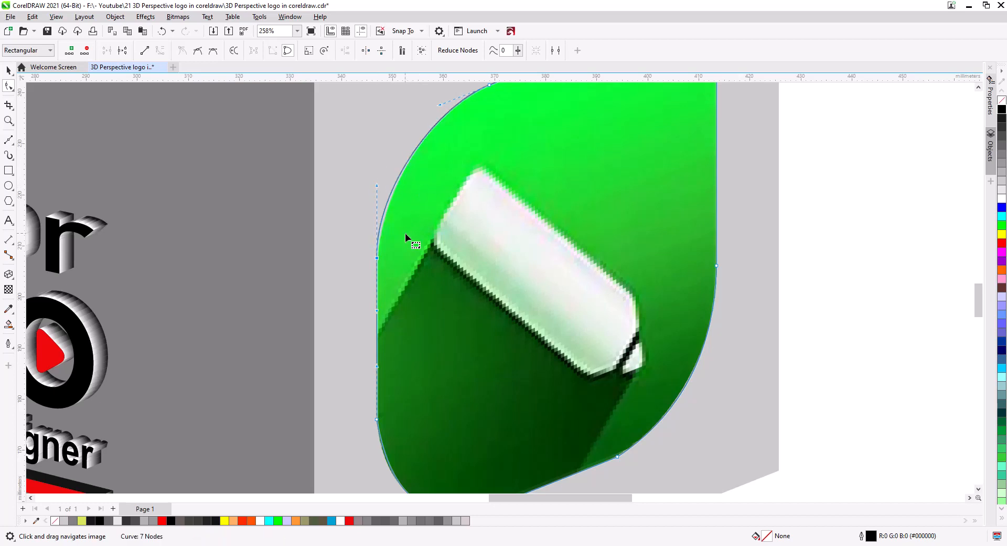
# Refine the outline's lower-left curve with its control handles to fit the icon's bottom corner
pyautogui.moveTo(398, 434); pyautogui.dragTo(398, 435)
pyautogui.scroll(-3, 404, 368)
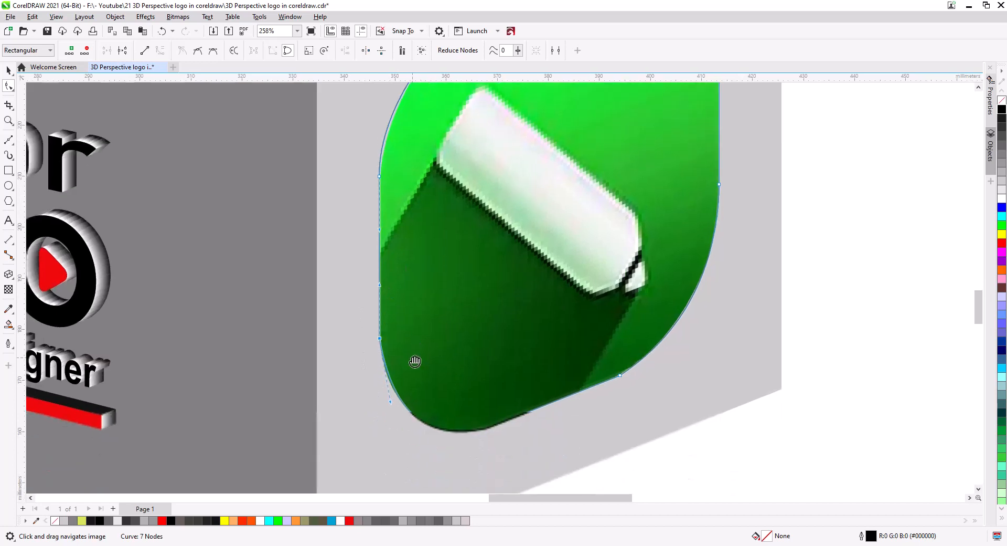
pyautogui.moveTo(403, 299); pyautogui.dragTo(393, 287)
pyautogui.moveTo(429, 340)
pyautogui.mouseDown()
pyautogui.moveTo(442, 346)
pyautogui.moveTo(430, 344)
pyautogui.mouseUp()
# Refine the outline's lower-right curve with its control handles to fit the icon's edge, and finish node editing with the outline selected
pyautogui.moveTo(659, 289); pyautogui.dragTo(601, 248)
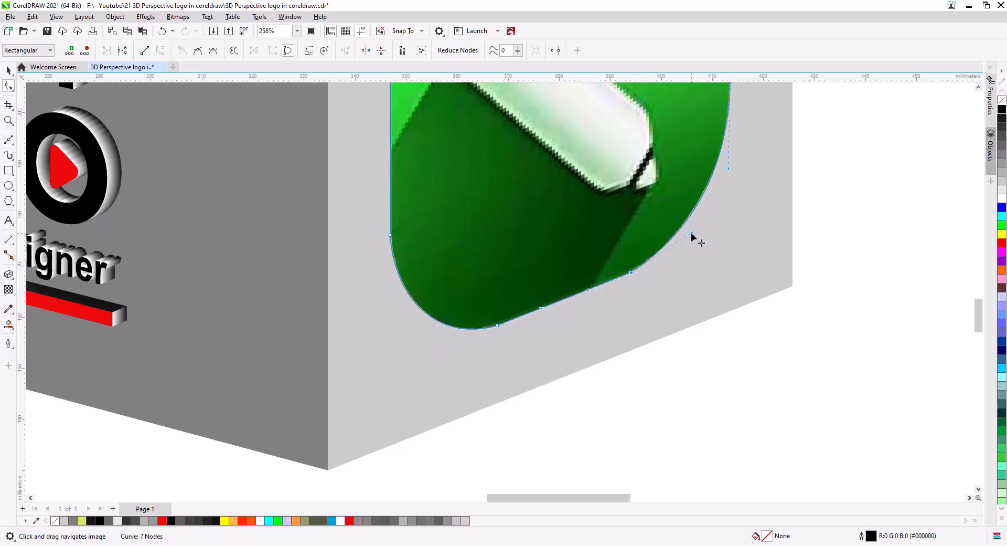
pyautogui.moveTo(692, 234); pyautogui.dragTo(676, 255)
pyautogui.moveTo(732, 190); pyautogui.dragTo(595, 304)
pyautogui.moveTo(615, 206); pyautogui.dragTo(615, 207)
pyautogui.scroll(-3, 606, 245)
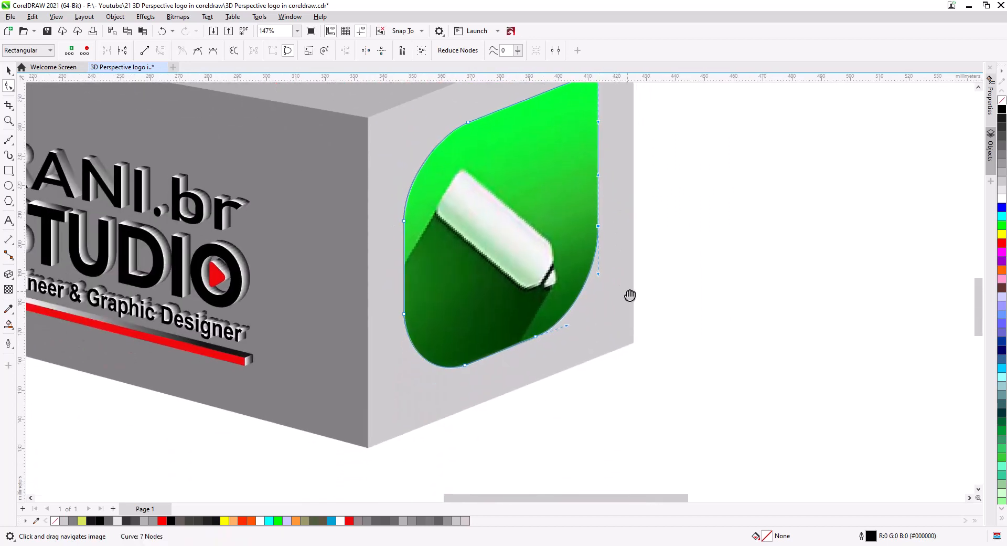
pyautogui.moveTo(375, 115); pyautogui.dragTo(376, 113)
pyautogui.click(198, 50)
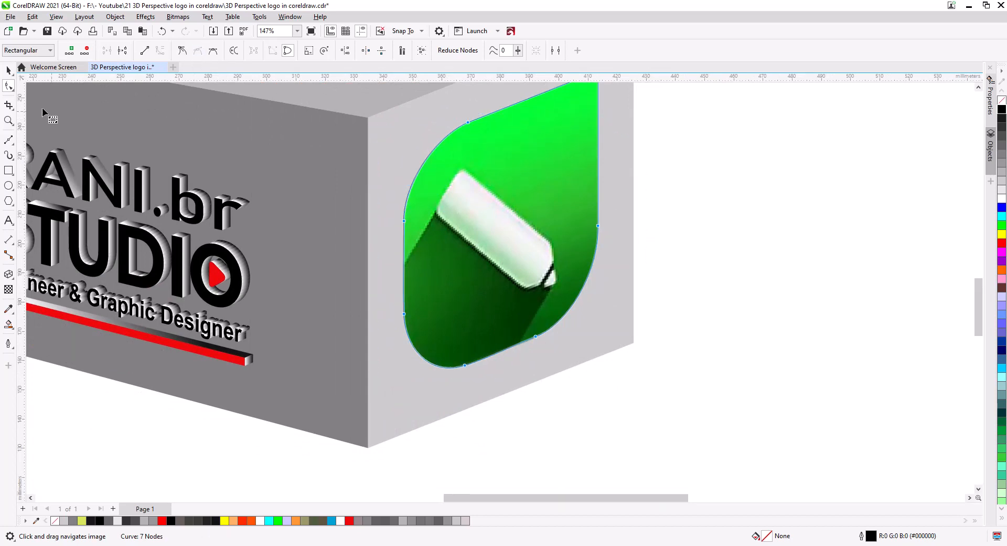
pyautogui.click(11, 73)
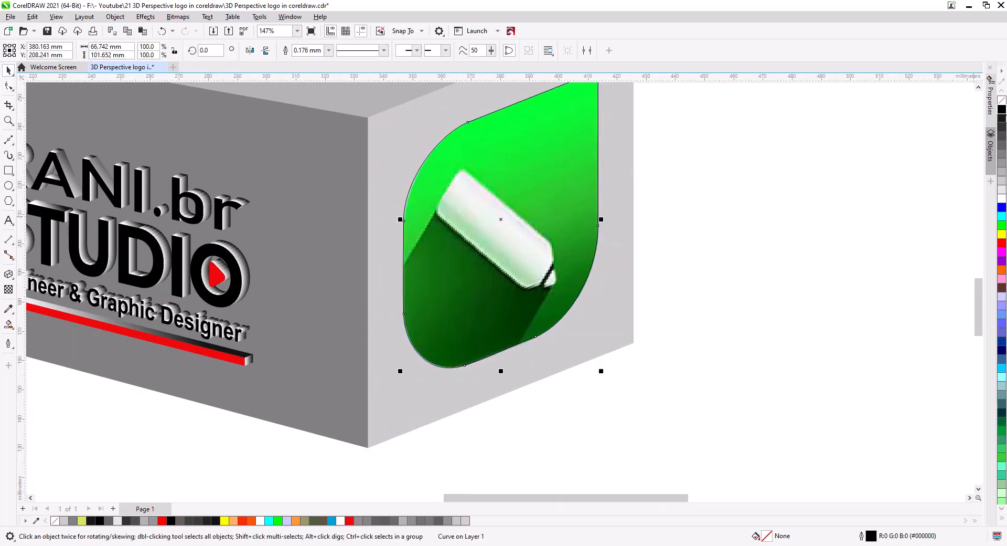
# Fill the traced outline with black (#000000) and give it a parallel extrusion about 38.5 mm left and 4.1 mm down
pyautogui.click(1002, 109)
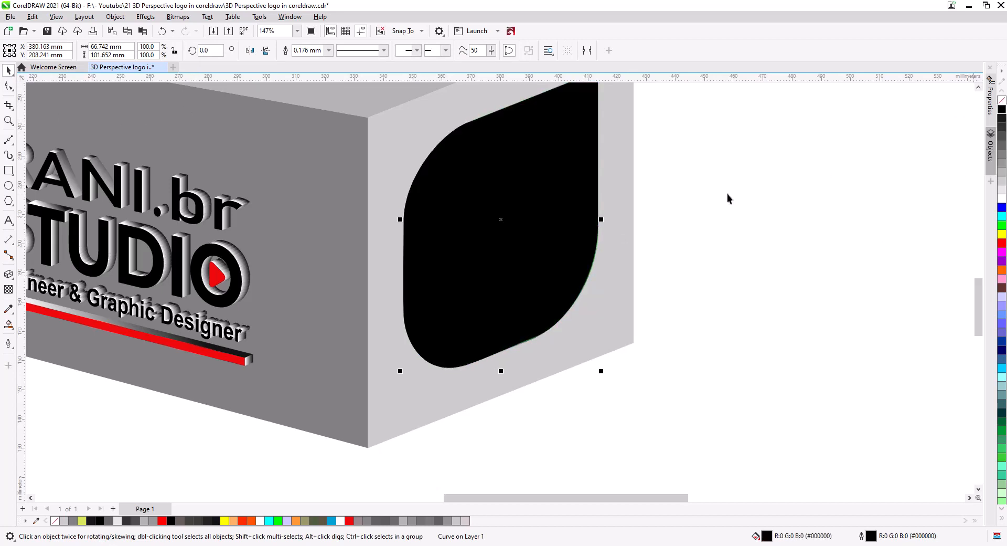
pyautogui.click(8, 273)
pyautogui.moveTo(501, 220); pyautogui.dragTo(388, 231)
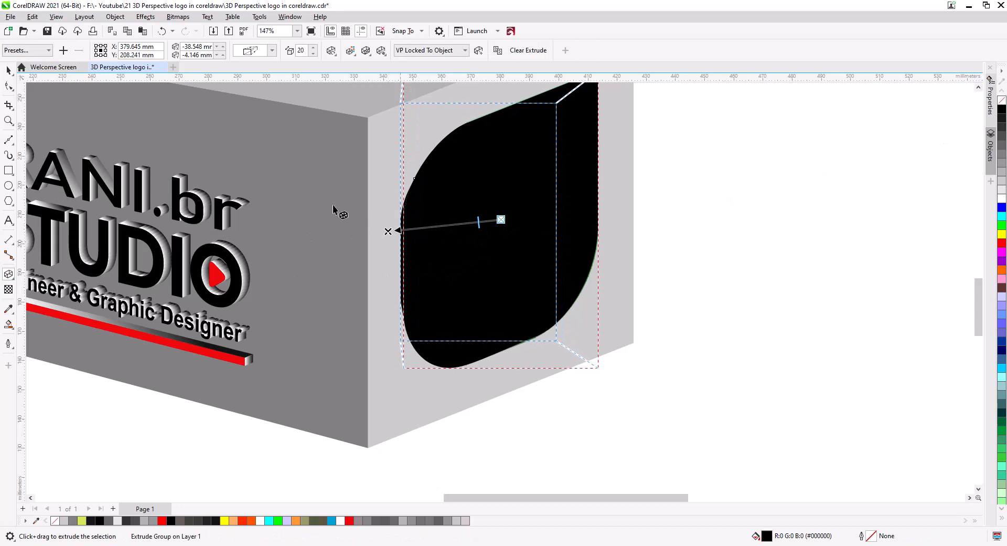
pyautogui.click(272, 51)
pyautogui.click(294, 157)
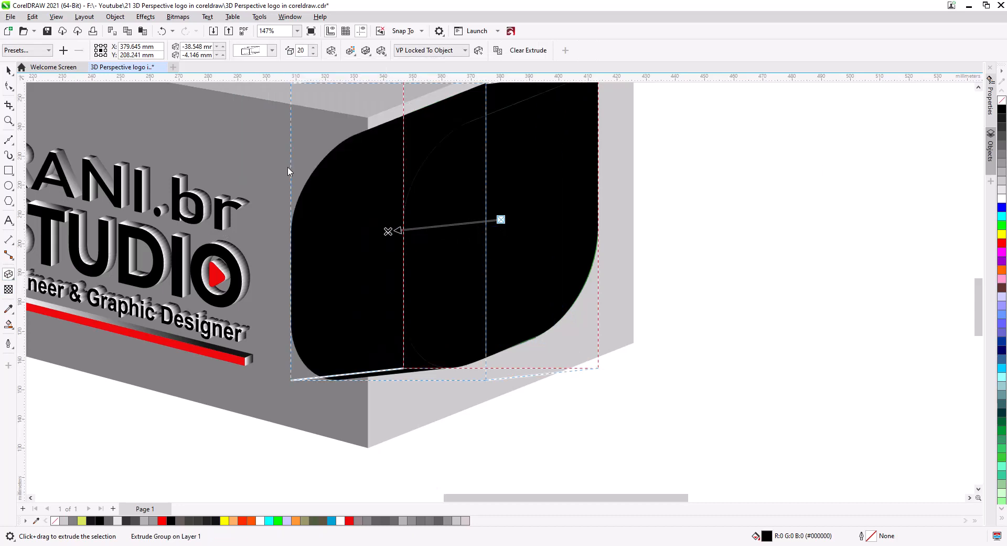
# Apply two-colour shading to the black shape's extrusion with white (#FFFFFF) as the starting colour
pyautogui.click(350, 50)
pyautogui.click(386, 78)
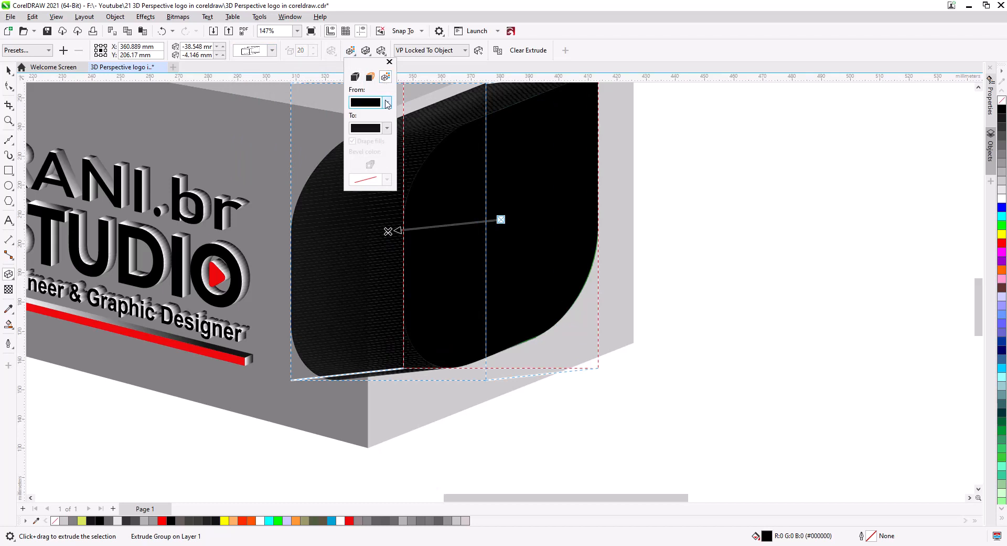
pyautogui.click(387, 103)
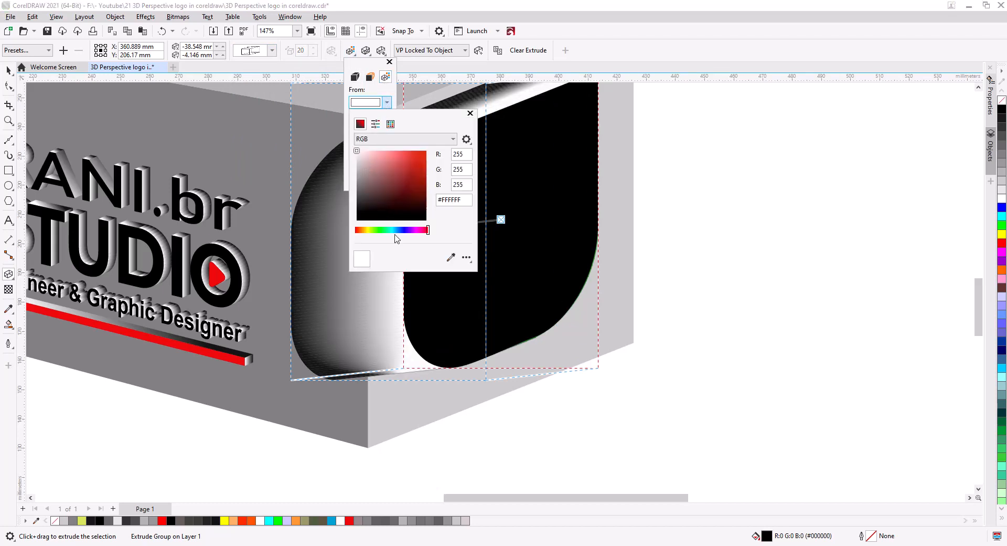
pyautogui.click(470, 113)
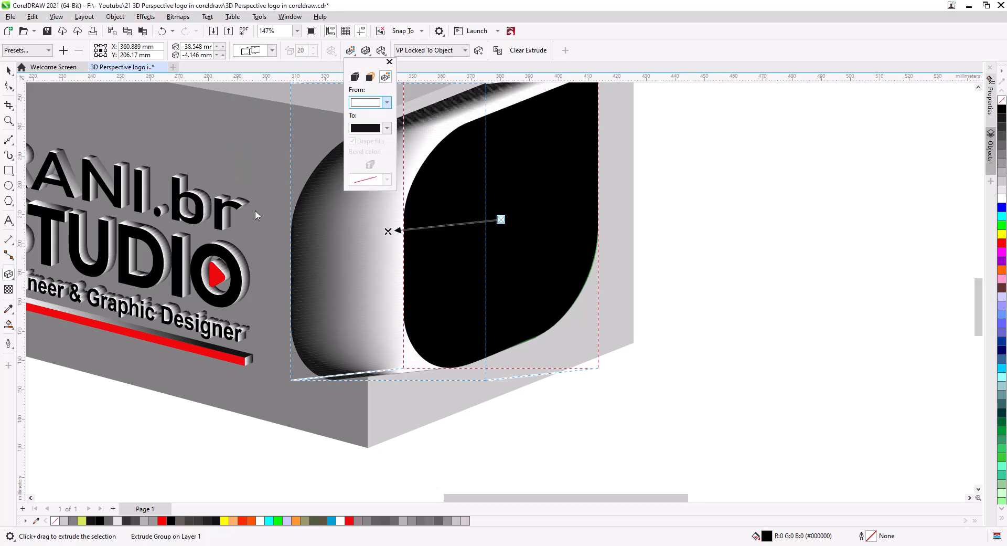
# Shorten the black shape's extrusion to about 5.3 mm left and 1.8 mm up, and leave the Extrude tool
pyautogui.moveTo(394, 234); pyautogui.dragTo(485, 215)
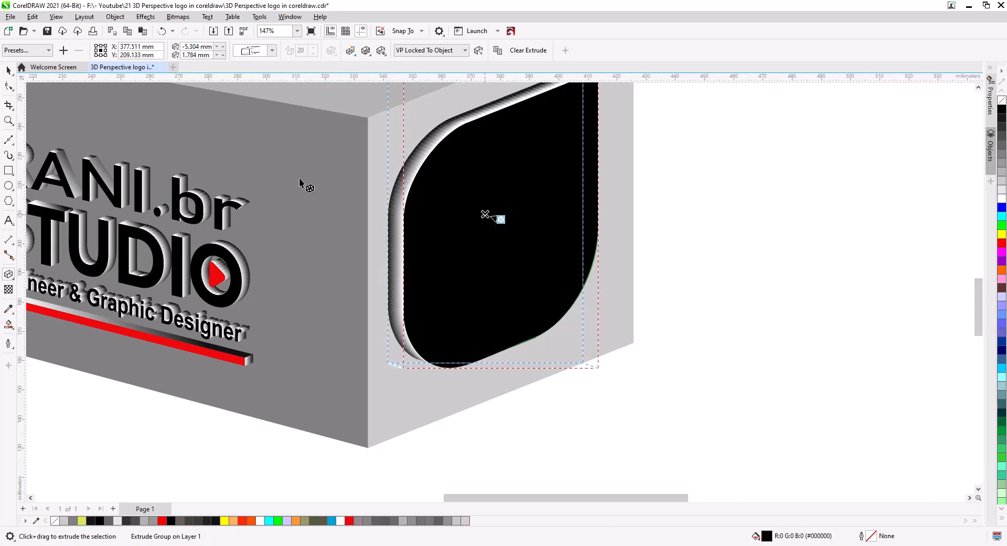
pyautogui.press('space')
pyautogui.scroll(-2, 527, 241)
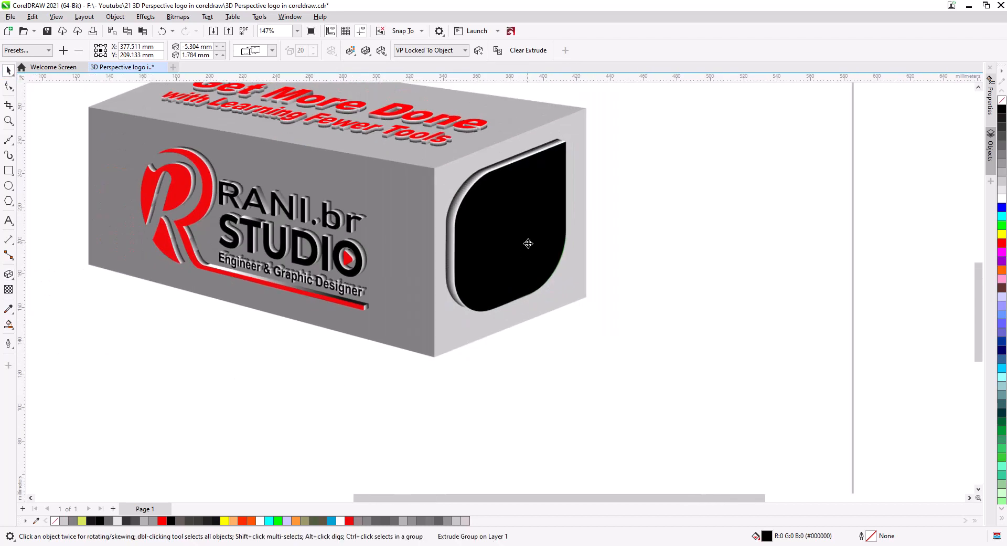
# Try moving the extruded black shape away from the icon, and undo the move
pyautogui.moveTo(540, 261); pyautogui.dragTo(555, 265)
pyautogui.click(619, 321)
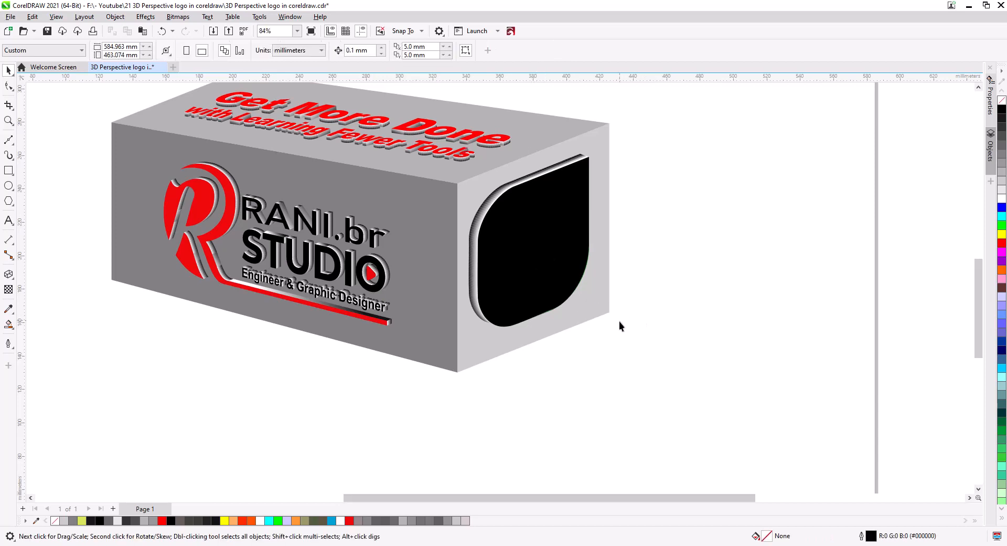
pyautogui.click(543, 276)
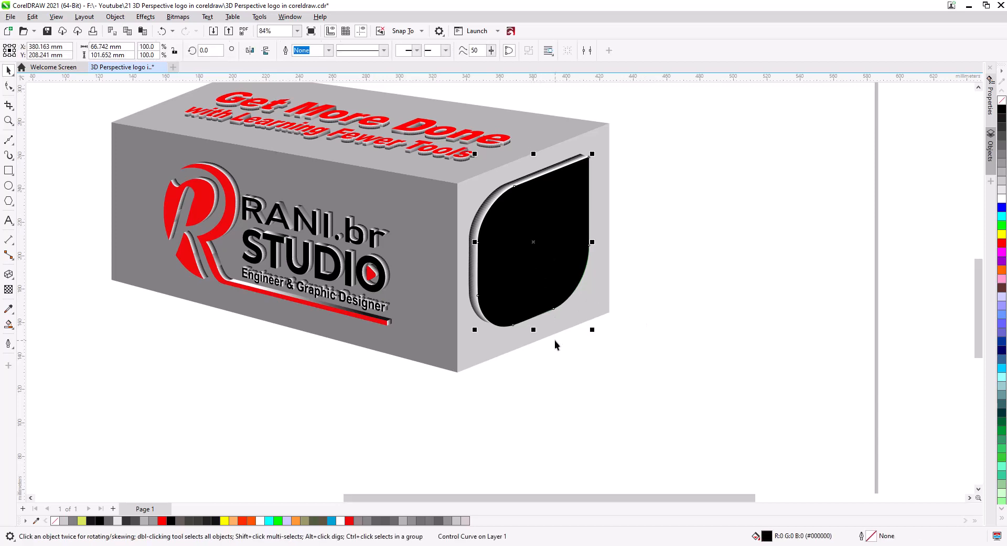
pyautogui.moveTo(544, 283); pyautogui.dragTo(633, 292)
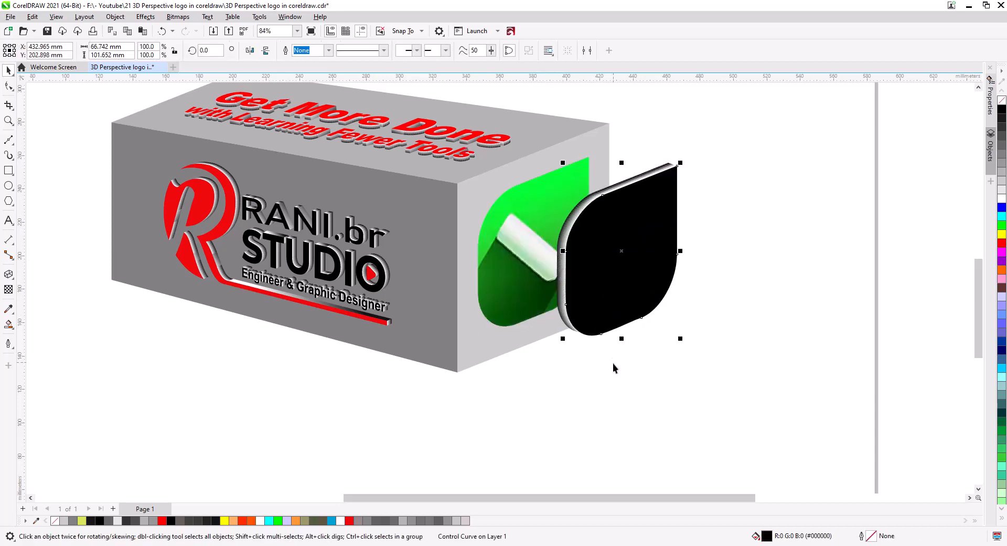
pyautogui.hotkey('ctrl', 'z')
# Try bringing the box's side face and the icon bitmap to the front together, and undo the reordering
pyautogui.moveTo(685, 386); pyautogui.dragTo(458, 108)
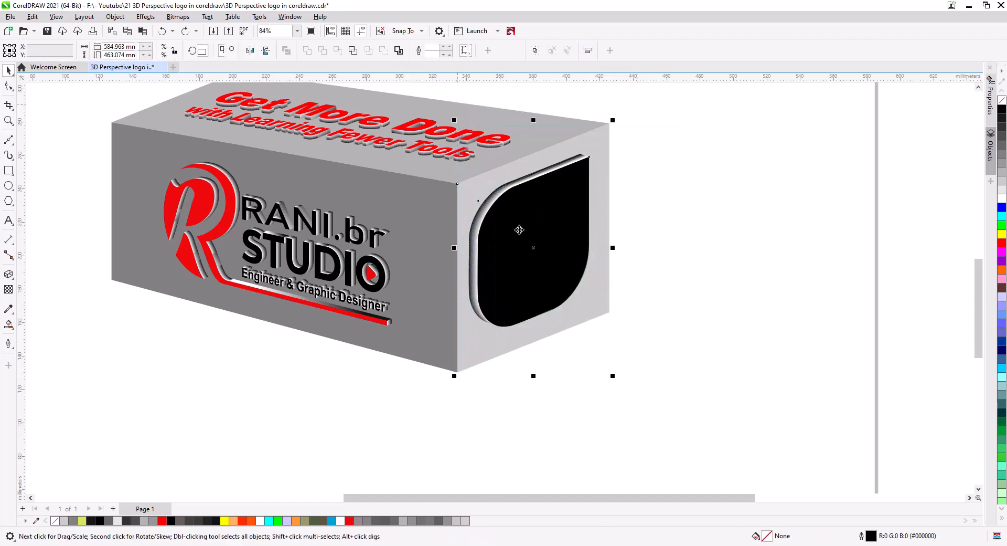
pyautogui.hotkey('shift', 'pageup')
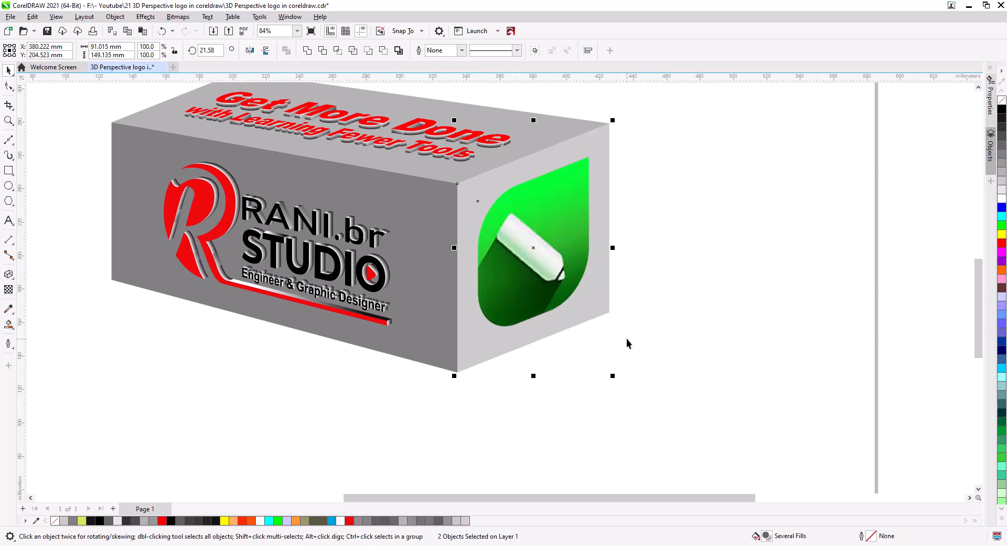
pyautogui.hotkey('ctrl', 'z')
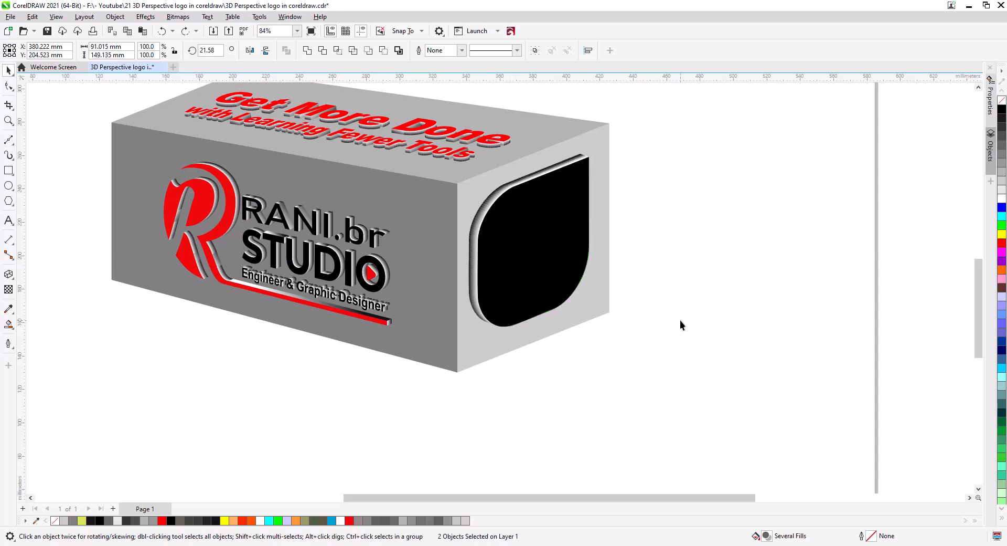
pyautogui.click(530, 273)
pyautogui.click(651, 310)
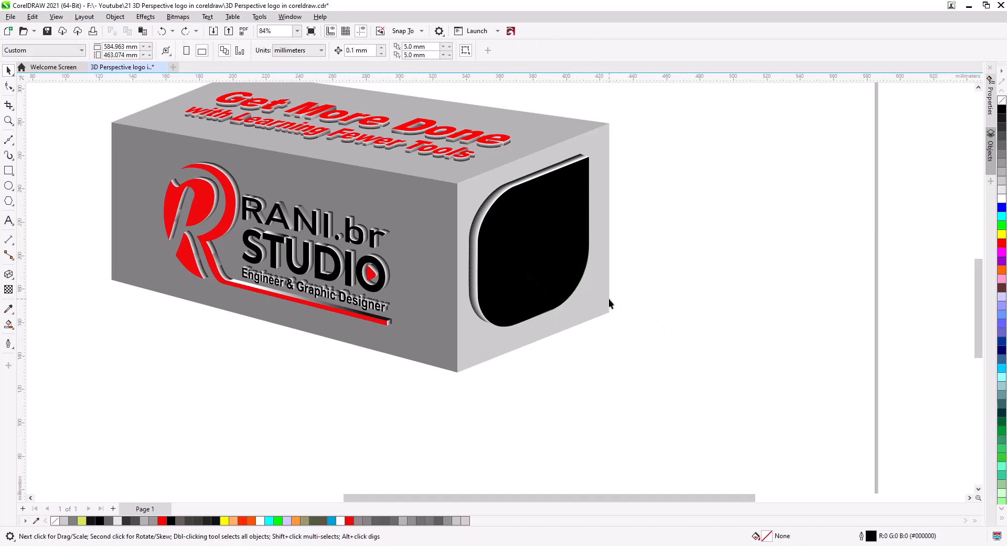
# Cut the extruded black shape from the side face and move the icon bitmap about 149 mm right, off the box
pyautogui.click(564, 283)
pyautogui.click(489, 248)
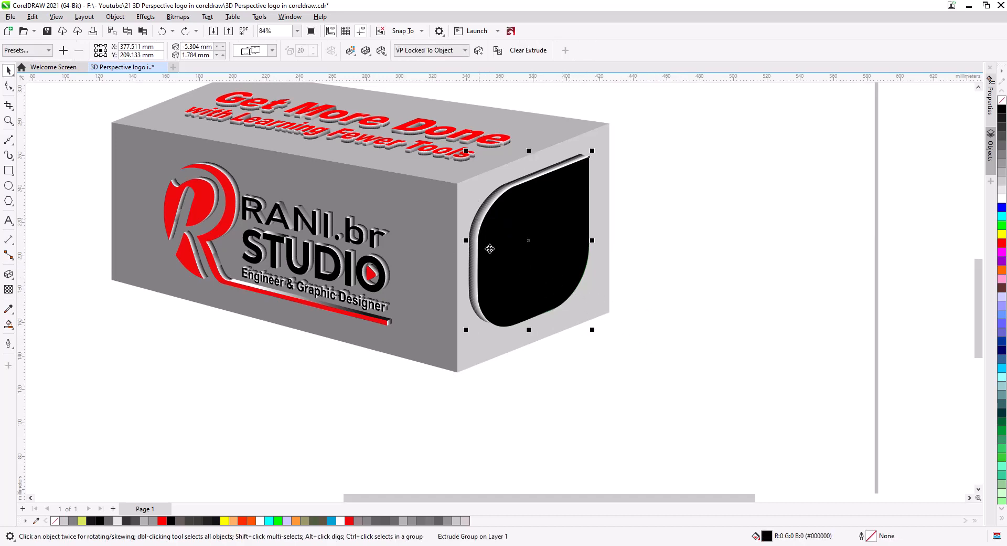
pyautogui.press('Delete')
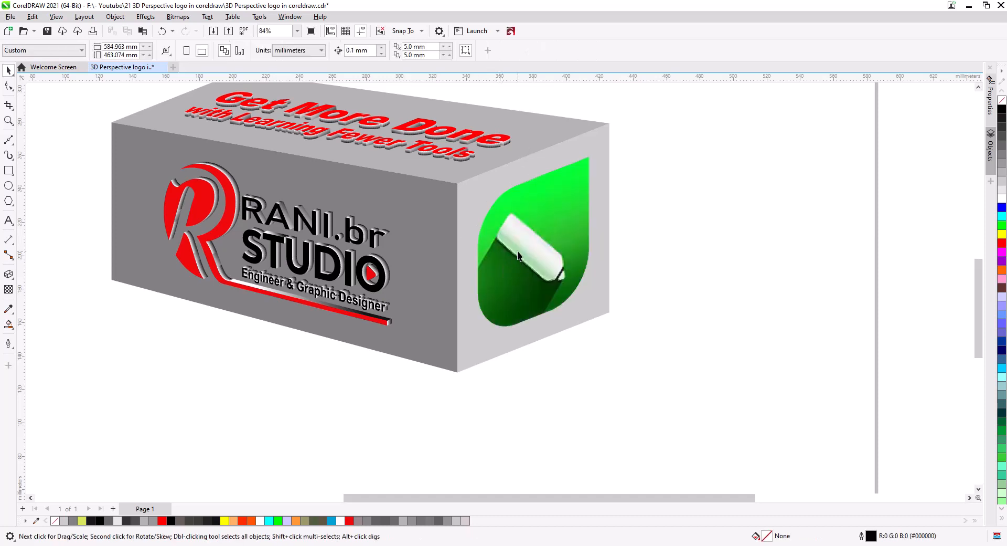
pyautogui.click(528, 286)
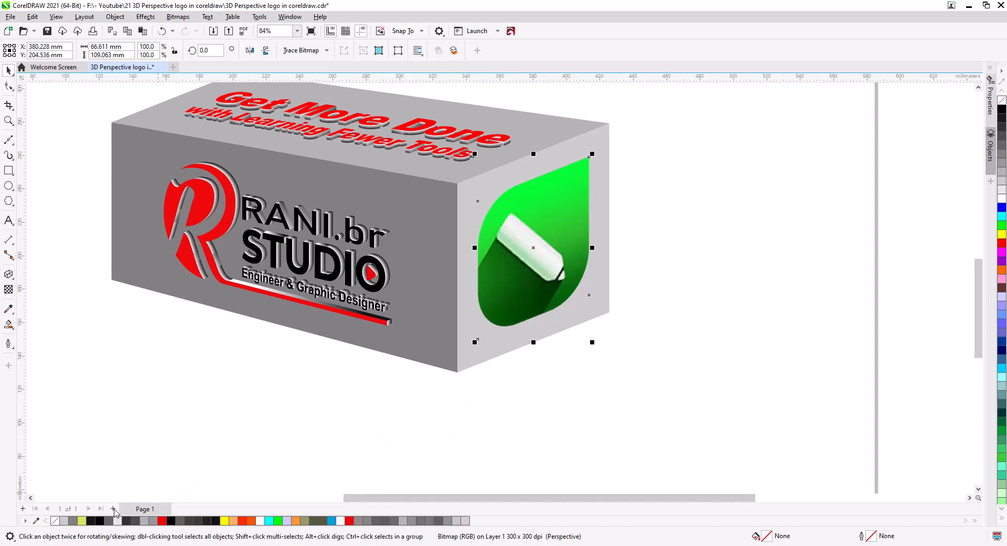
pyautogui.moveTo(498, 321); pyautogui.dragTo(746, 326)
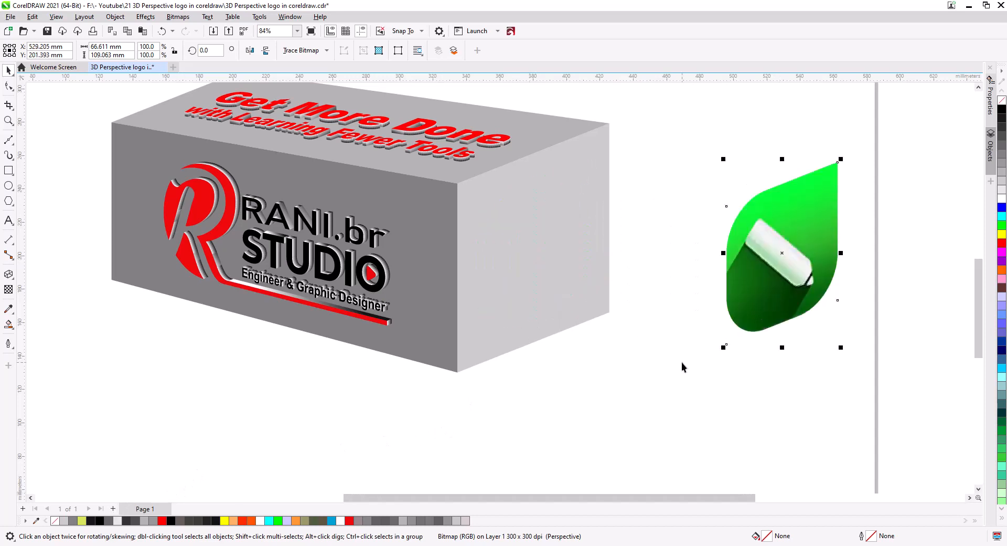
# Paste the extruded black shape back and align the icon bitmap over its front face, at about X 380.0 mm, Y 204.5 mm
pyautogui.hotkey('ctrl', 'v')
pyautogui.click(681, 390)
pyautogui.click(748, 301)
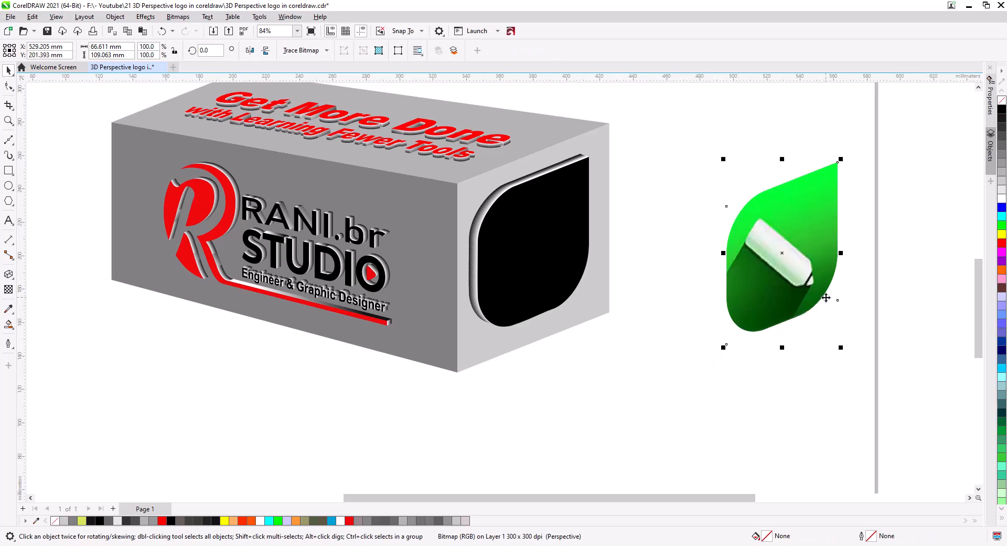
pyautogui.moveTo(834, 237); pyautogui.dragTo(590, 228)
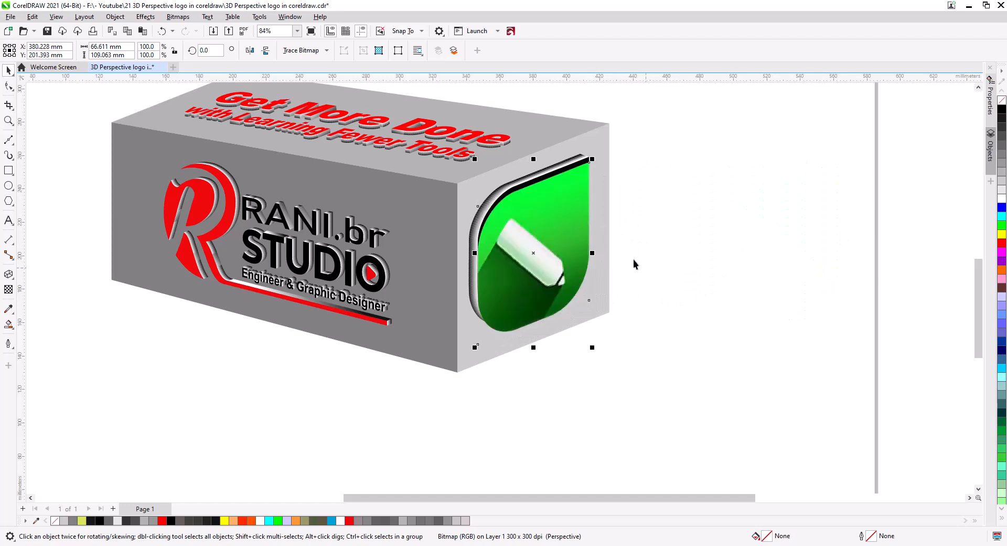
pyautogui.moveTo(589, 163); pyautogui.dragTo(590, 158)
pyautogui.scroll(4, 585, 233)
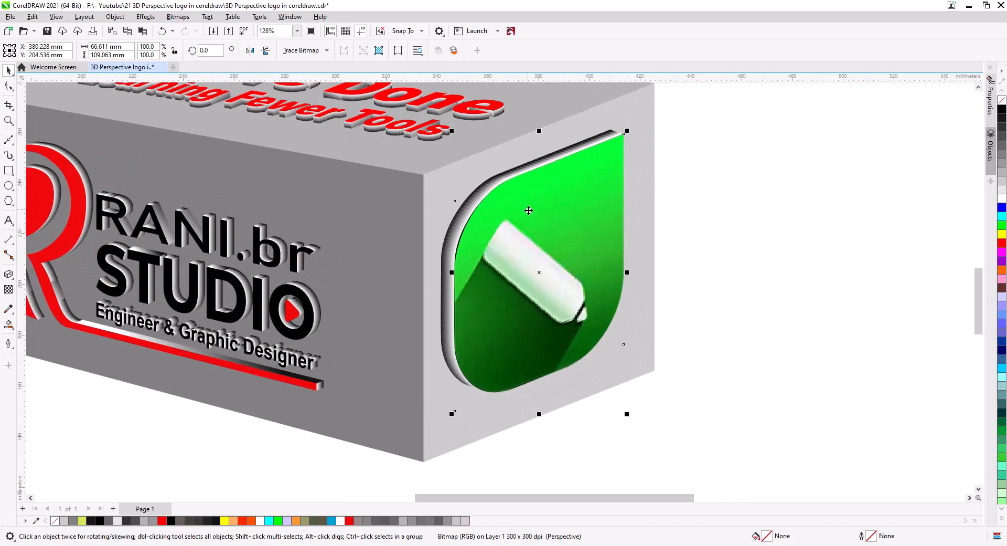
pyautogui.moveTo(671, 272); pyautogui.dragTo(672, 274)
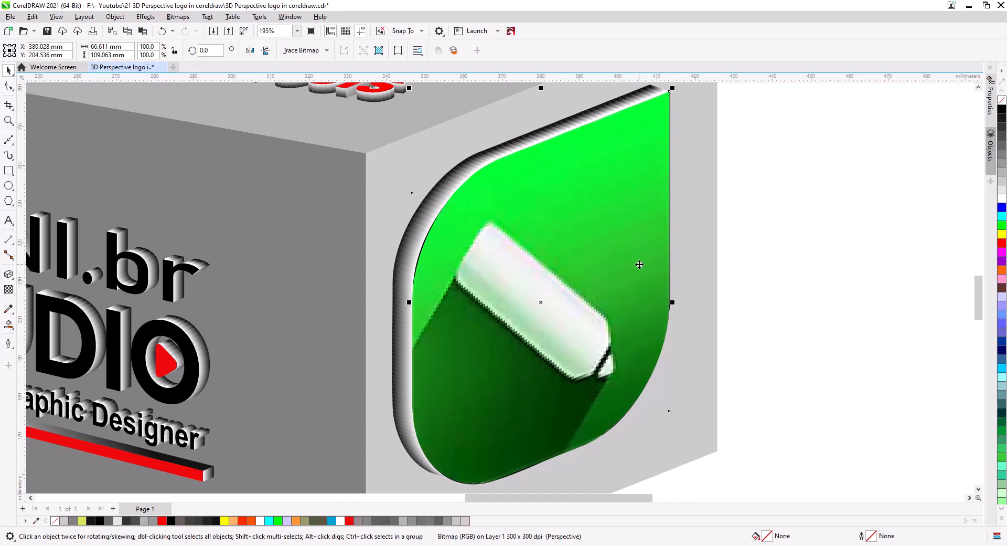
# Move the icon bitmap and its extruded shape together about 4.6 mm right and 1.9 mm down on the side face
pyautogui.scroll(-3, 638, 266)
pyautogui.moveTo(734, 418); pyautogui.dragTo(488, 202)
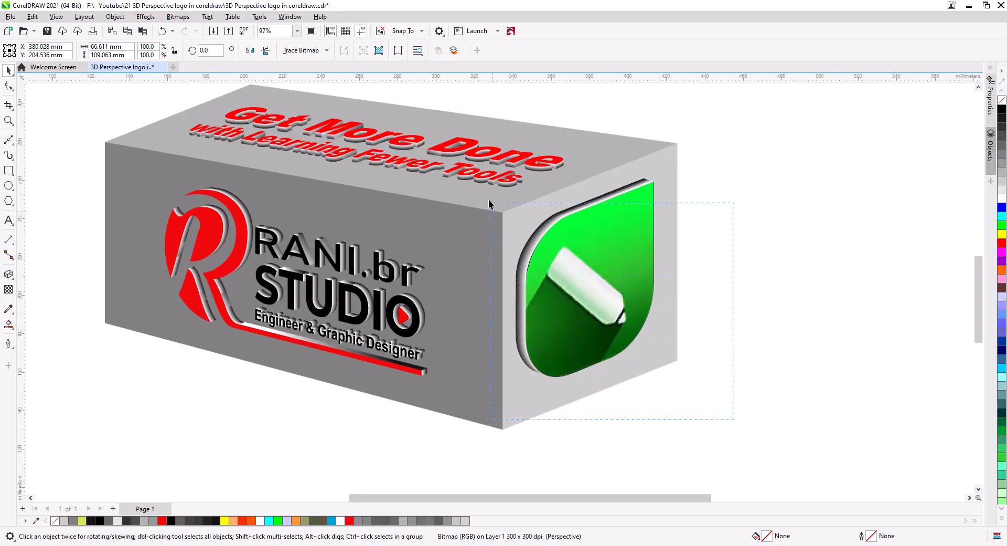
pyautogui.moveTo(481, 150); pyautogui.dragTo(481, 150)
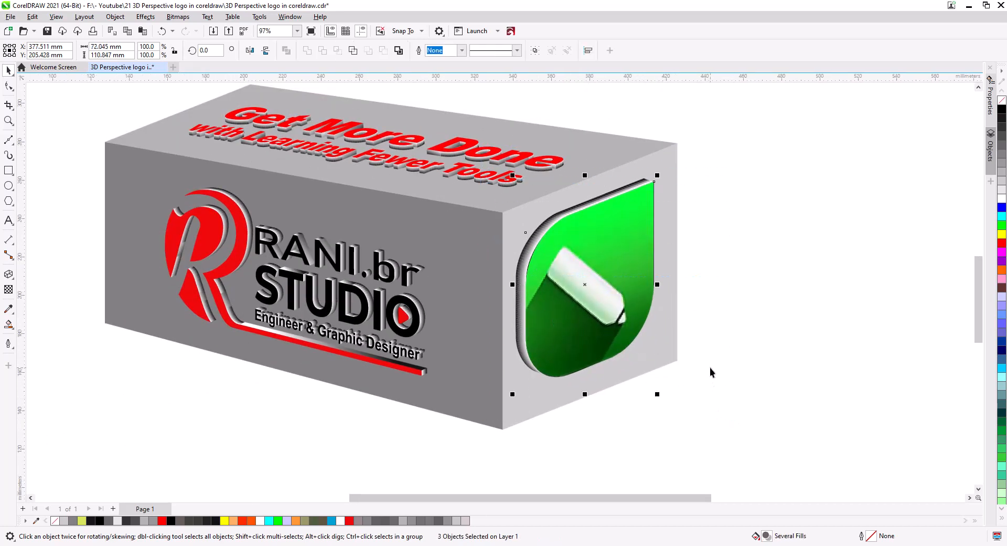
pyautogui.moveTo(594, 303); pyautogui.dragTo(604, 308)
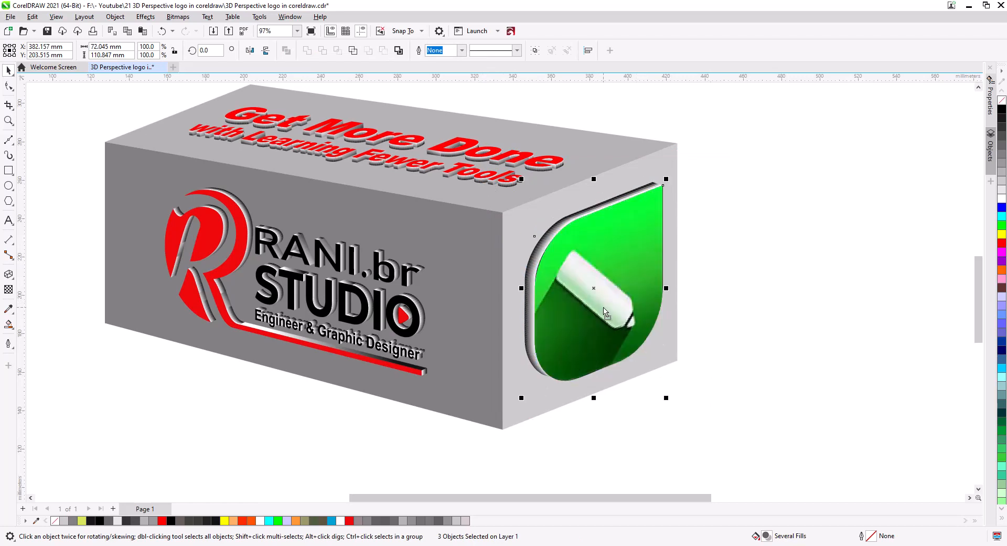
pyautogui.click(732, 286)
# Set the starting colour of the icon extrusion's shading to the bright green sampled from the icon (#07FA34)
pyautogui.scroll(-3, 700, 278)
pyautogui.scroll(5, 698, 302)
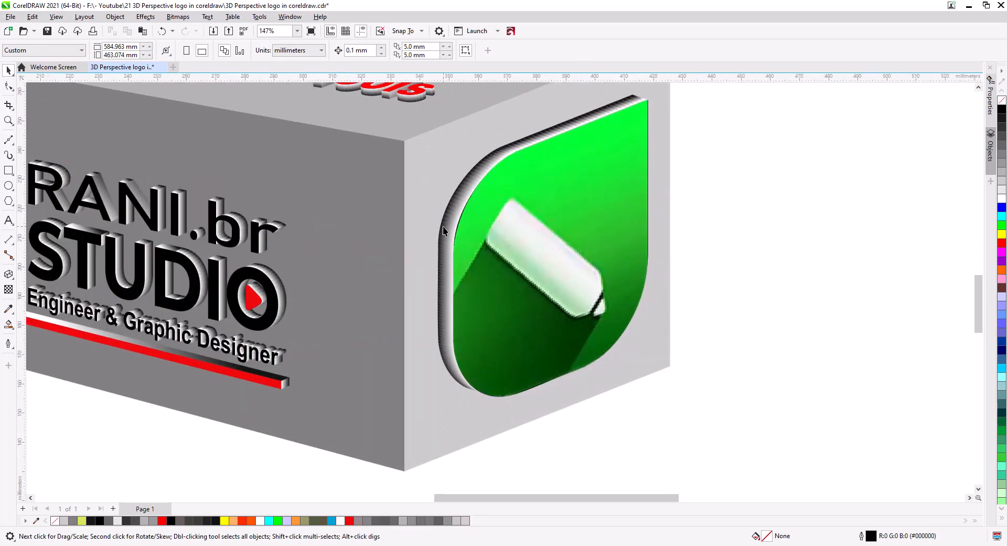
pyautogui.click(443, 226)
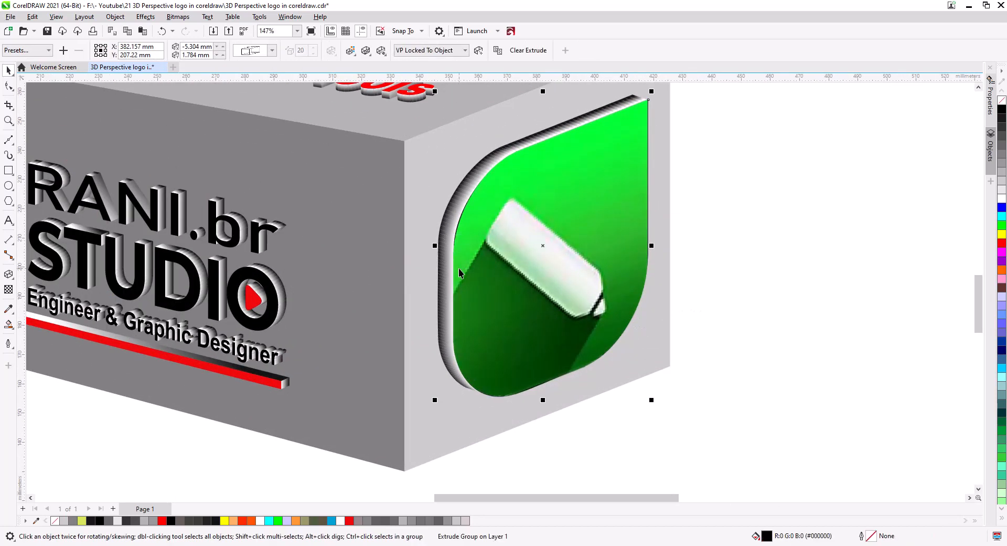
pyautogui.click(351, 50)
pyautogui.click(387, 103)
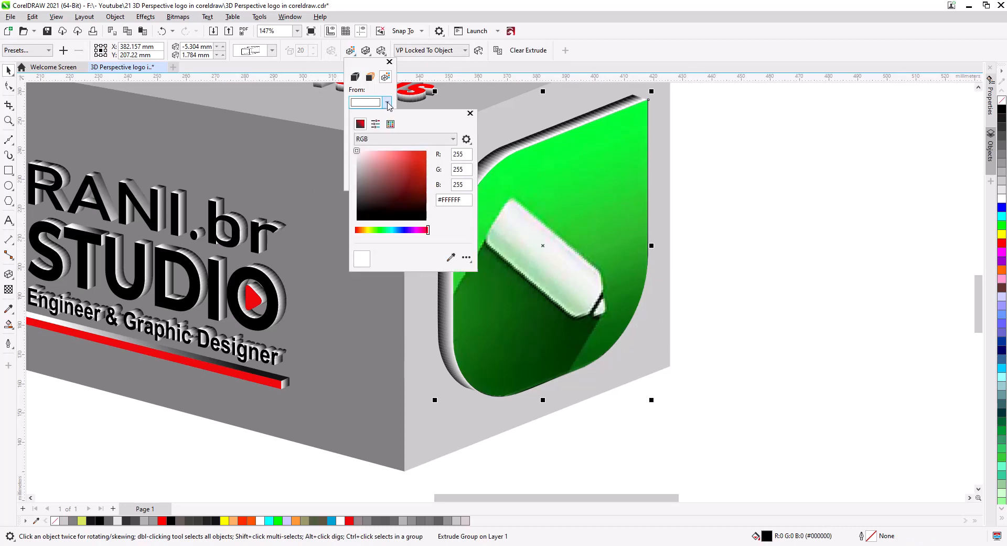
pyautogui.click(451, 257)
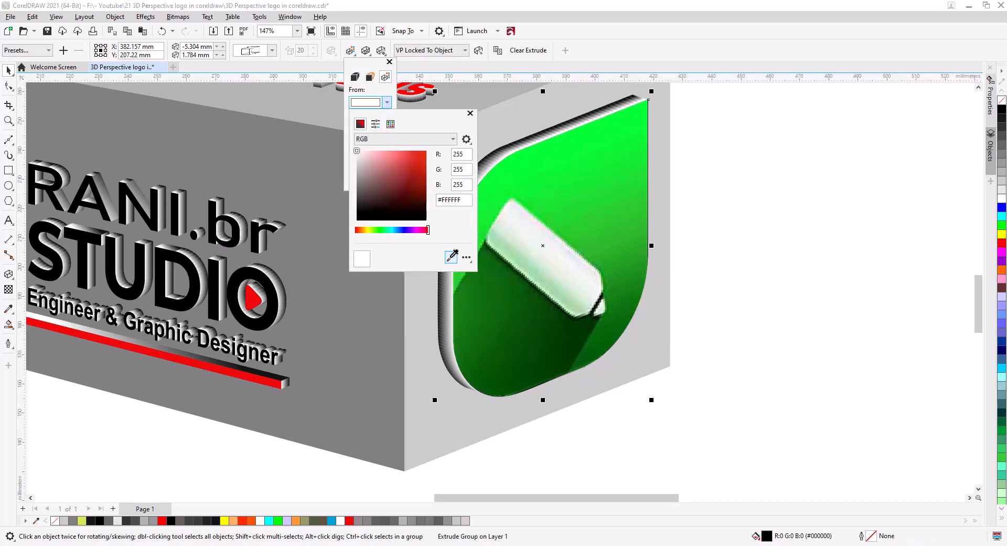
pyautogui.click(523, 169)
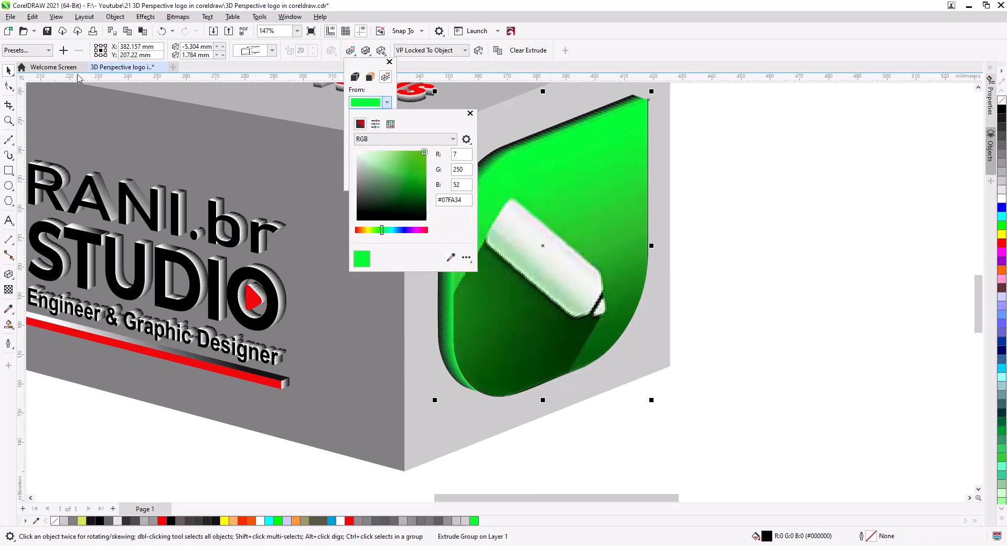
pyautogui.click(516, 165)
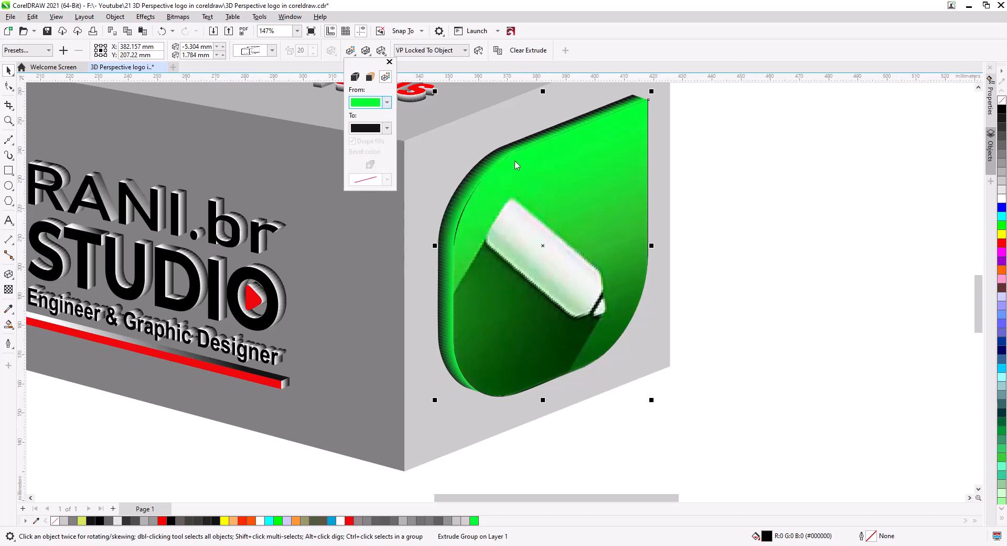
pyautogui.click(727, 173)
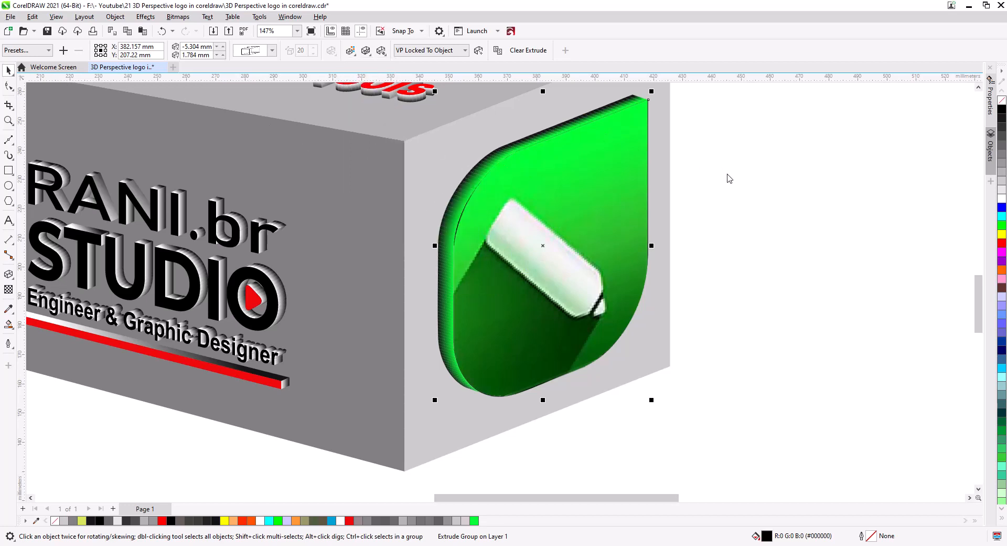
# Enlarge the icon bitmap slightly from its left and right edges to cover the black rim of the shape behind it
pyautogui.click(462, 226)
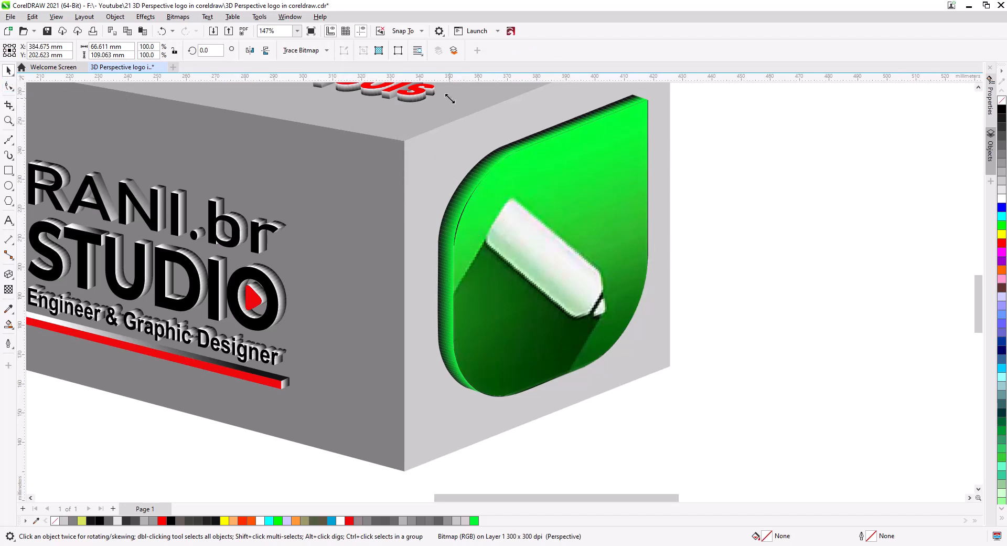
pyautogui.moveTo(450, 96); pyautogui.dragTo(449, 95)
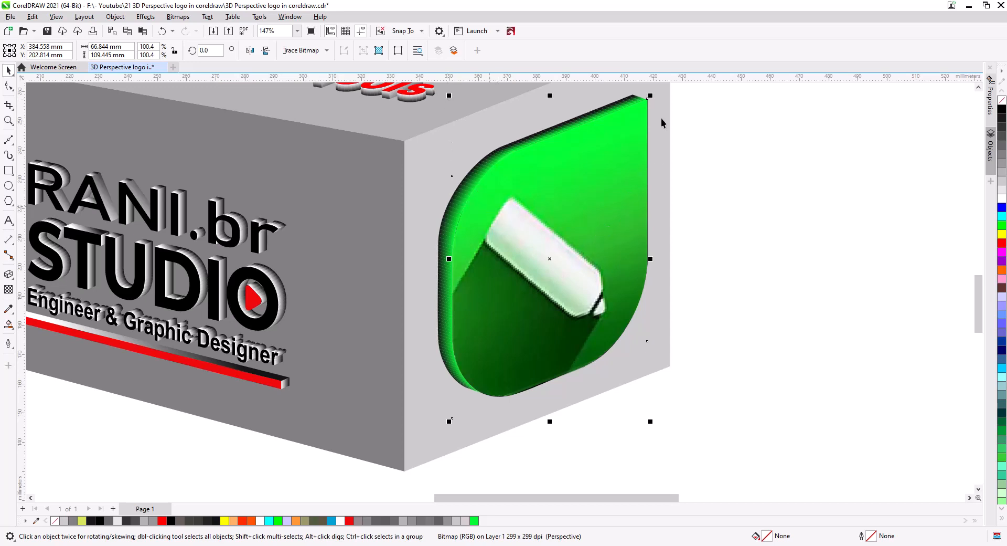
pyautogui.moveTo(652, 96); pyautogui.dragTo(654, 96)
pyautogui.moveTo(654, 96); pyautogui.dragTo(654, 96)
pyautogui.moveTo(652, 258); pyautogui.dragTo(652, 258)
pyautogui.click(731, 236)
pyautogui.scroll(-3, 596, 202)
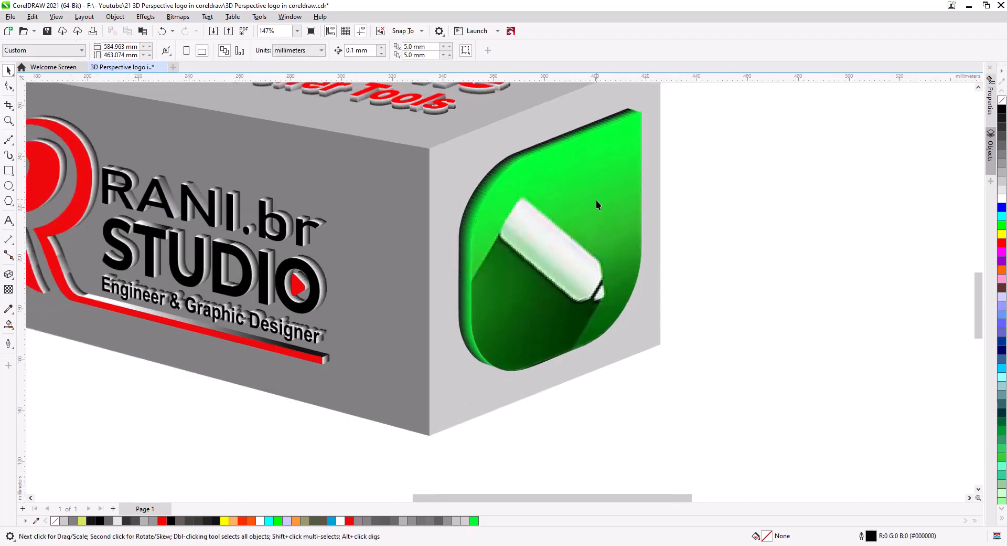
# Fill the box's front face behind the studio logo with darker grey (#666666)
pyautogui.scroll(1, 606, 243)
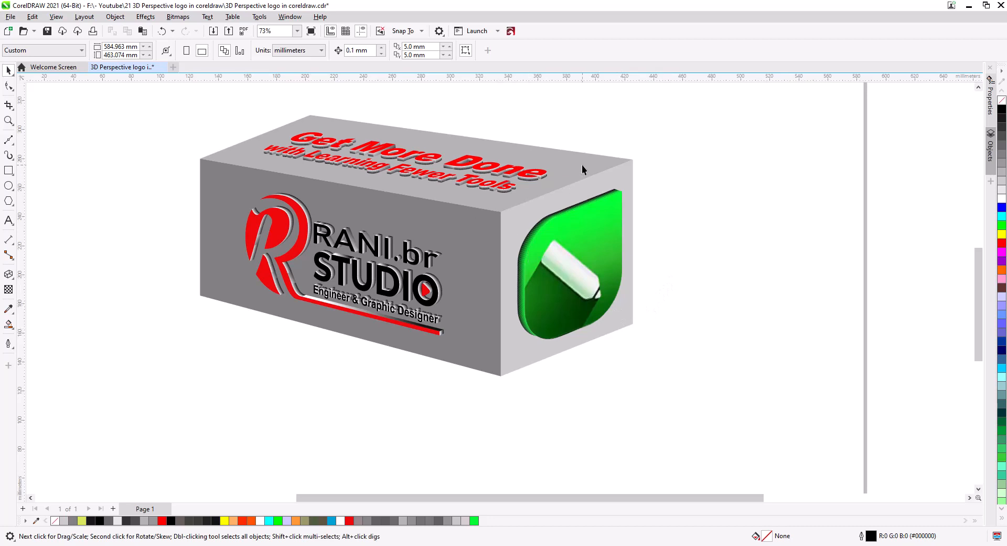
pyautogui.click(485, 232)
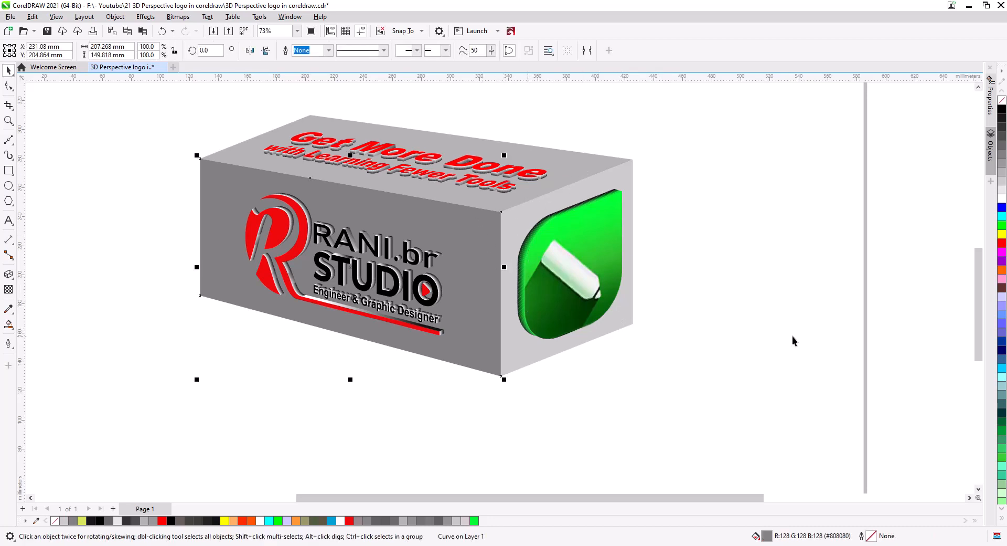
pyautogui.click(1002, 150)
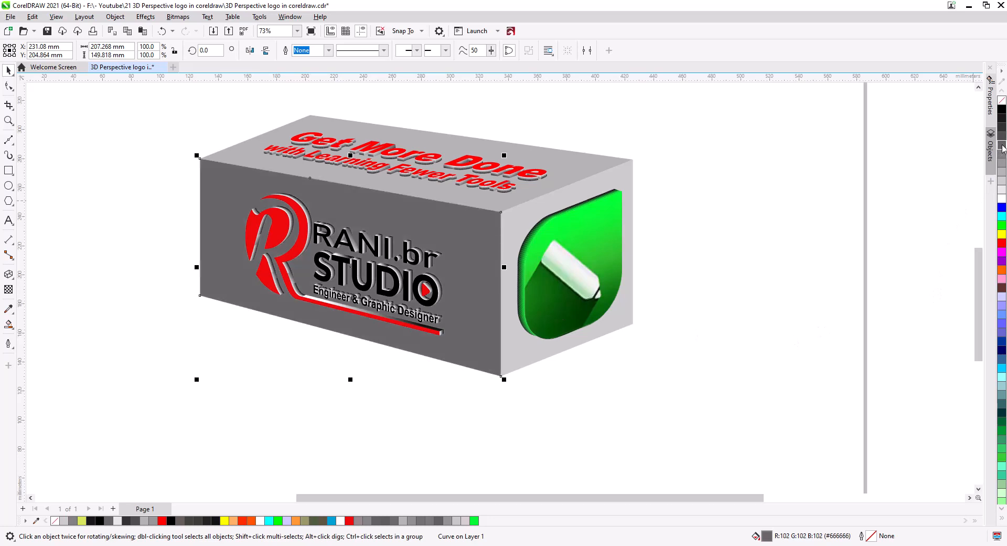
pyautogui.click(679, 197)
# Fill the side face behind the icon with 40% Black (#999999) and the top face with 20% Black (#CCCCCC)
pyautogui.click(603, 180)
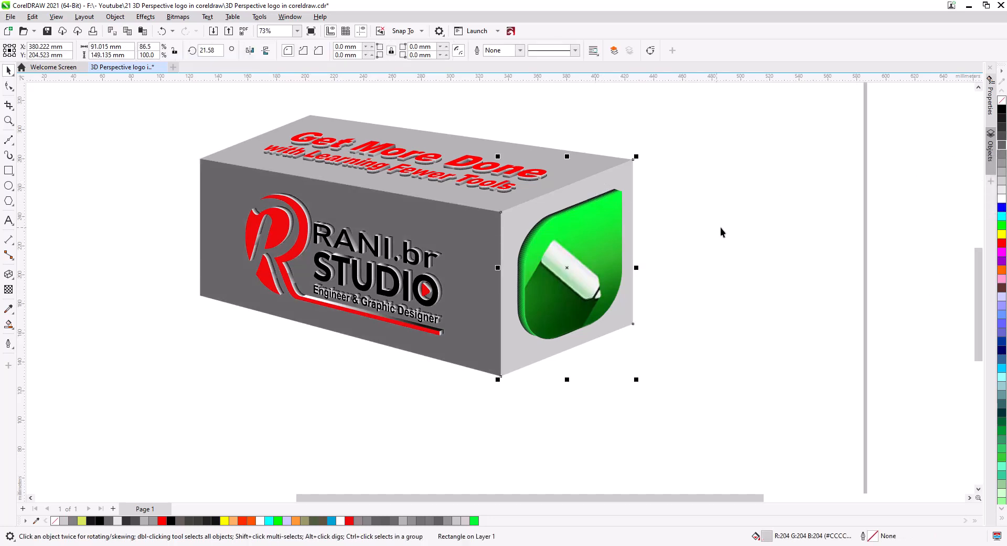
pyautogui.click(1002, 164)
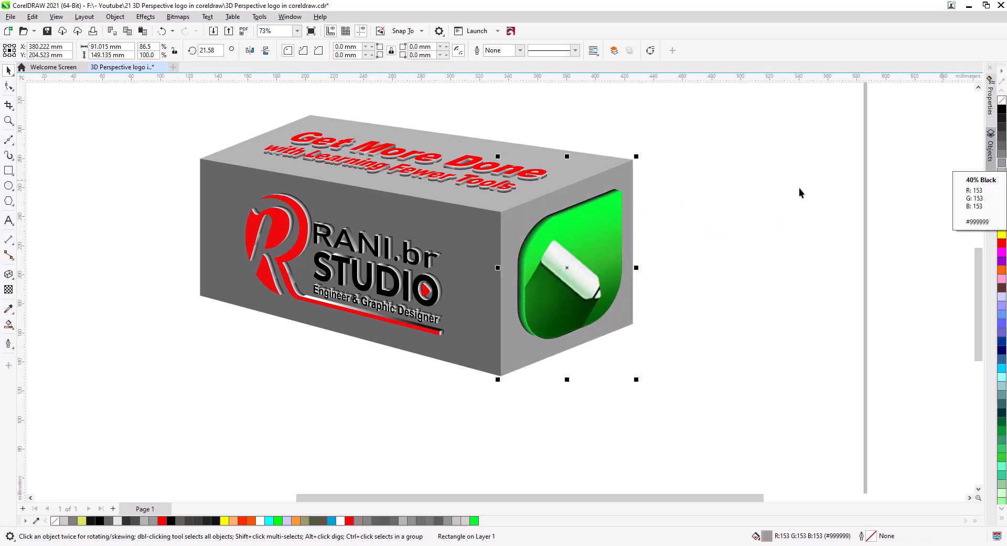
pyautogui.click(591, 167)
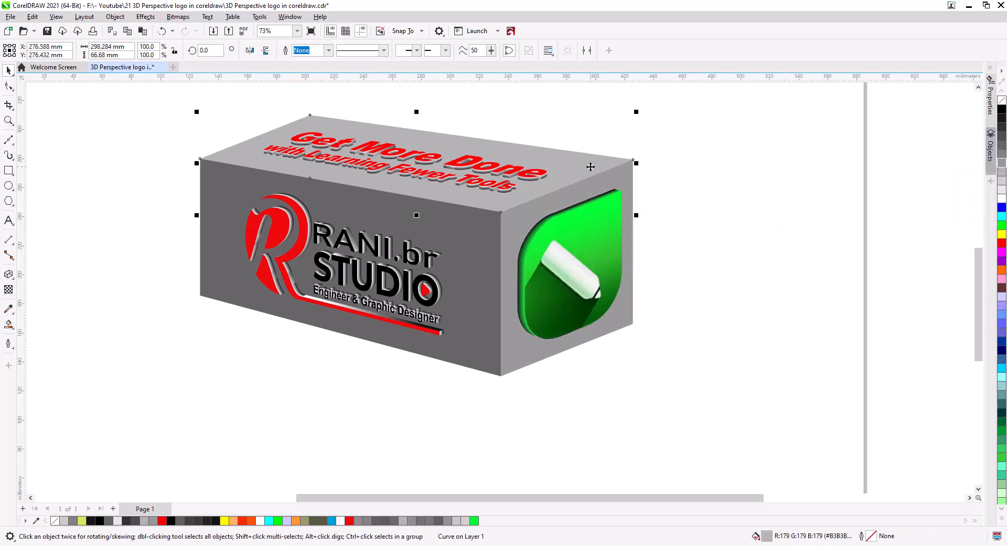
pyautogui.click(1003, 181)
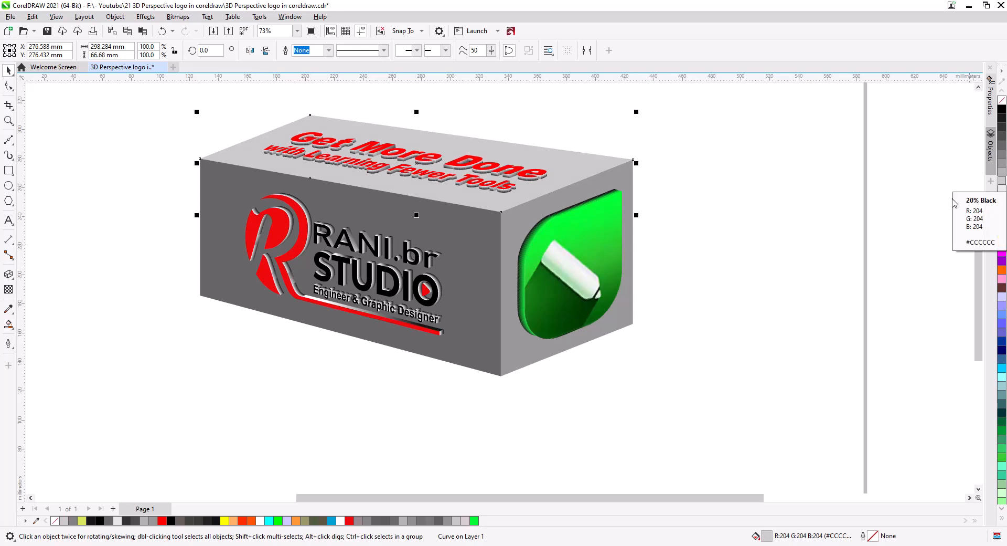
# Fill the box's front face with black and apply a linear fountain transparency at about 172.6°, fading from beyond its right edge to the left
pyautogui.click(780, 246)
pyautogui.moveTo(709, 301); pyautogui.dragTo(671, 326)
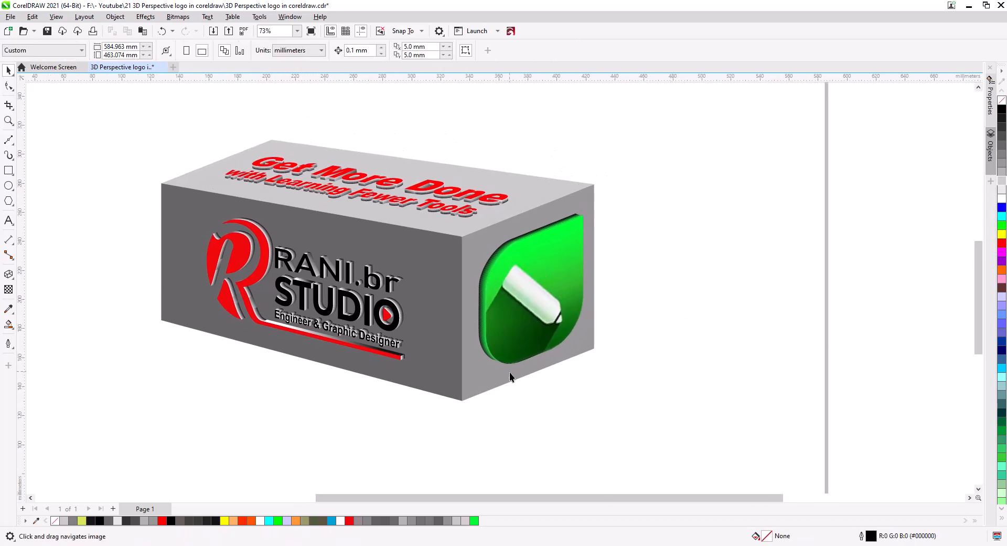
pyautogui.click(431, 295)
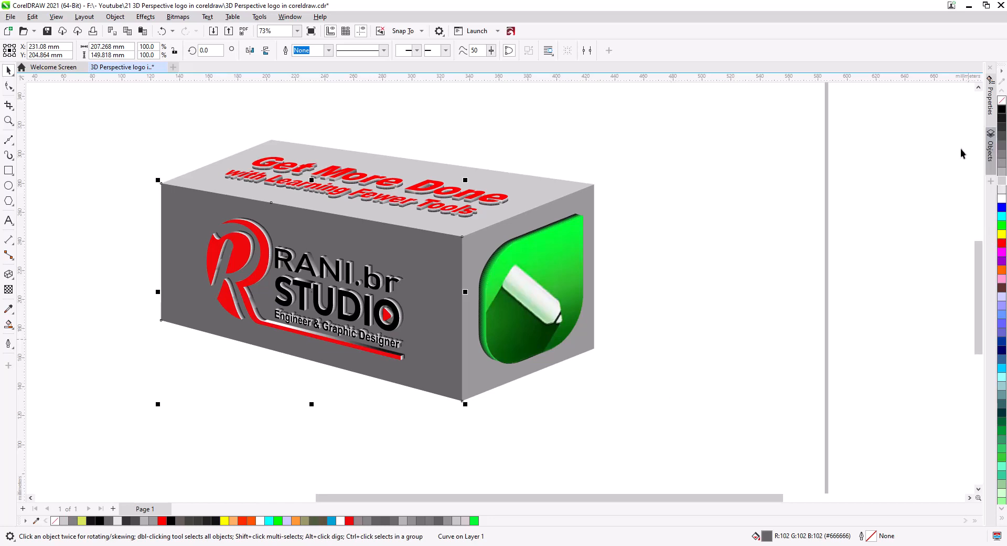
pyautogui.click(1002, 109)
pyautogui.click(8, 289)
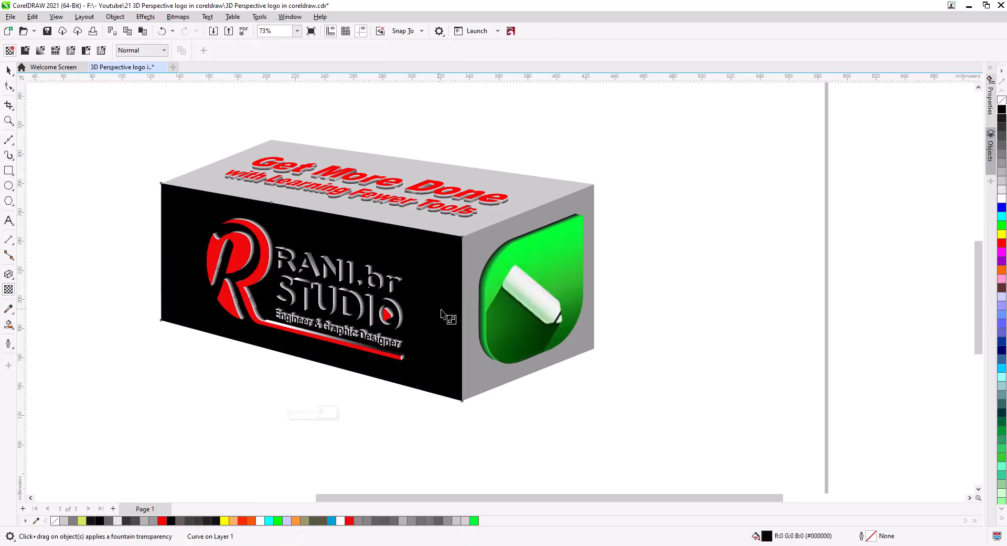
pyautogui.moveTo(454, 308); pyautogui.dragTo(147, 266)
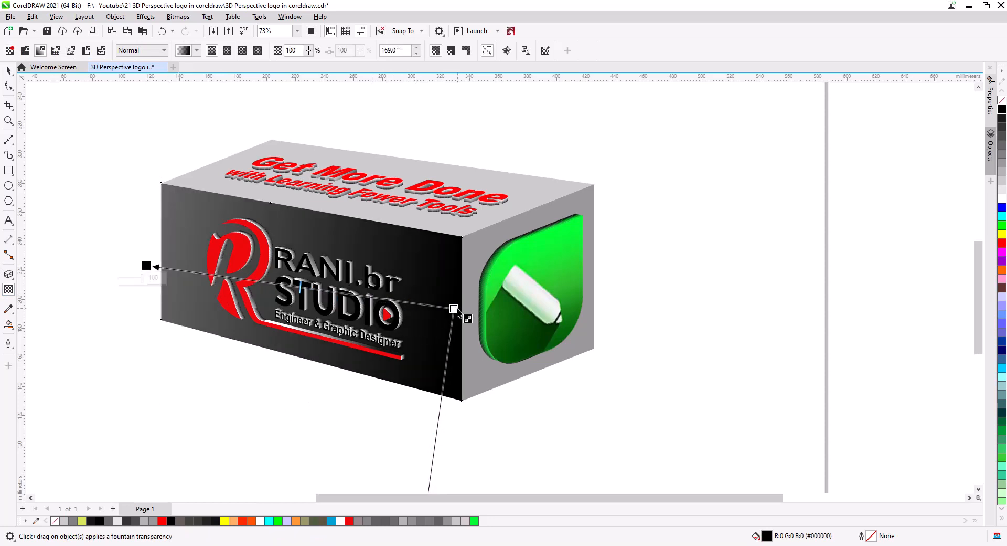
pyautogui.moveTo(458, 313); pyautogui.dragTo(689, 317)
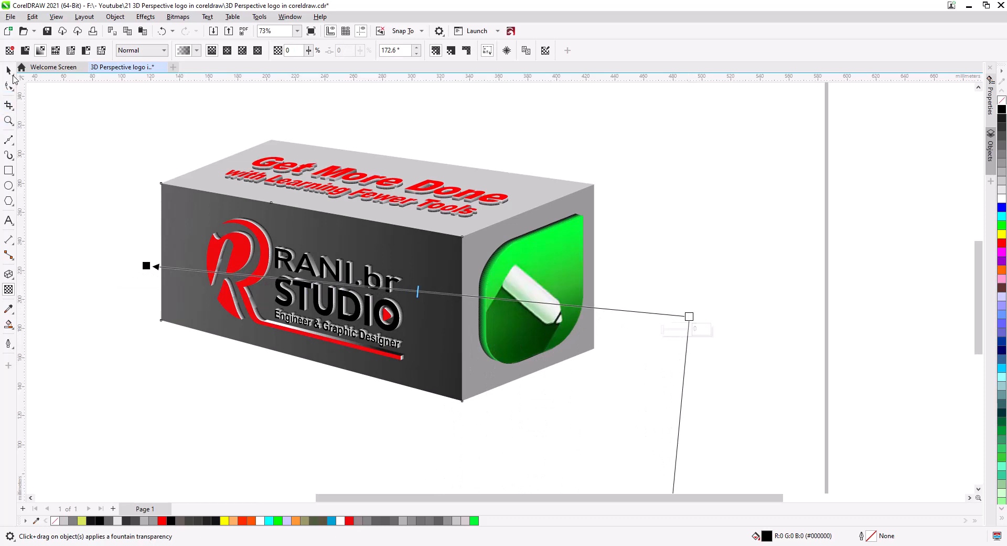
pyautogui.click(11, 73)
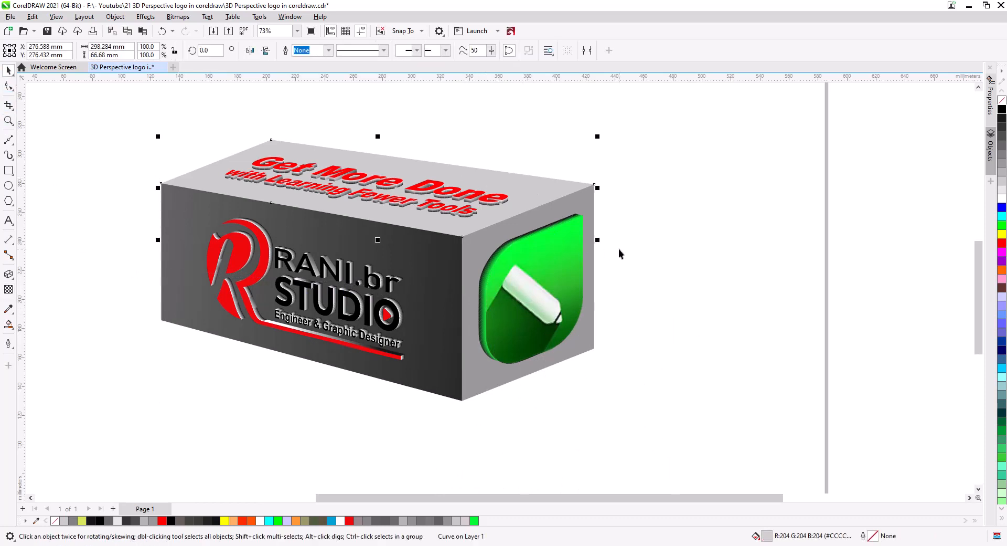
# Fill the top face with white and apply a linear fountain transparency at about 171.9°, opaque on the right and fading leftward
pyautogui.click(1002, 163)
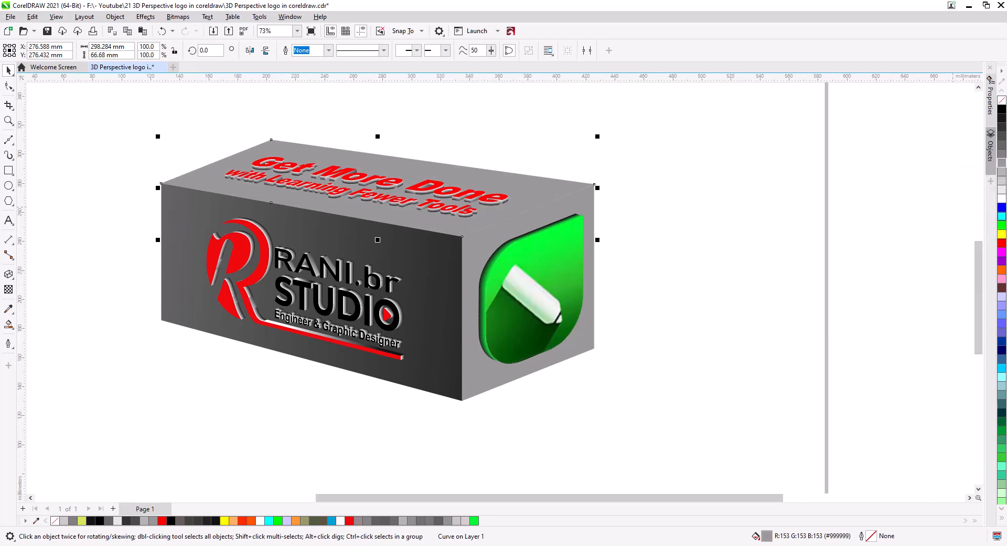
pyautogui.click(1003, 198)
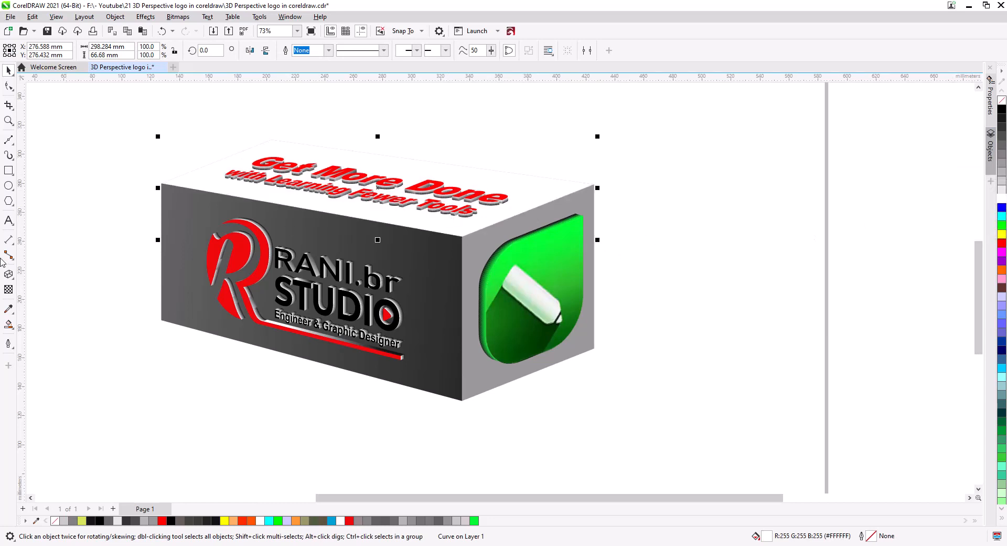
pyautogui.click(9, 288)
pyautogui.moveTo(600, 213); pyautogui.dragTo(579, 479)
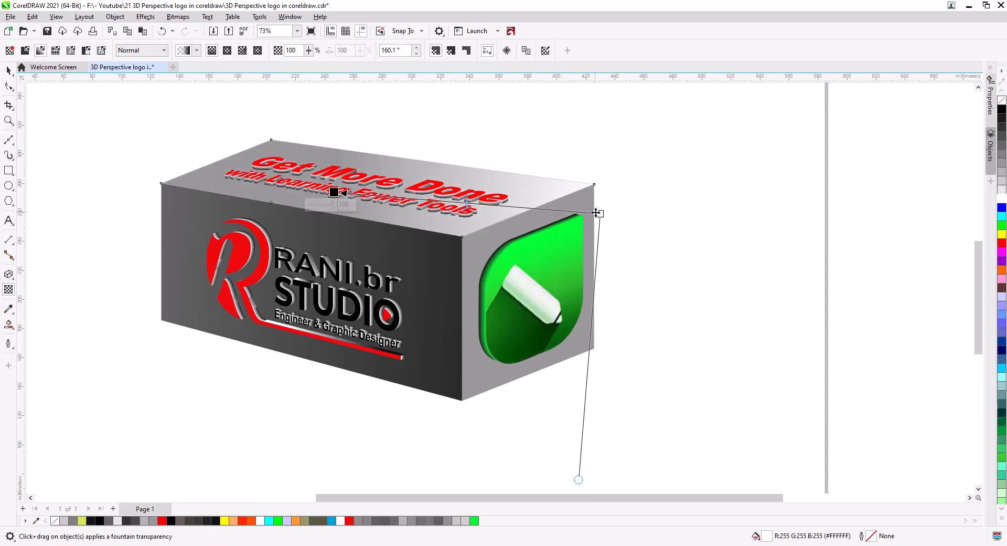
pyautogui.moveTo(600, 213); pyautogui.dragTo(621, 187)
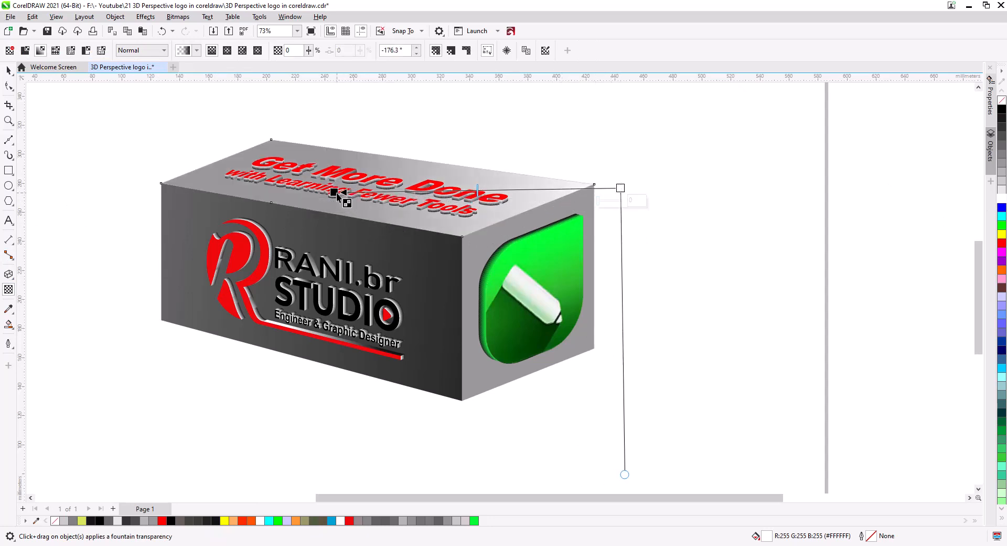
pyautogui.moveTo(338, 194); pyautogui.dragTo(234, 177)
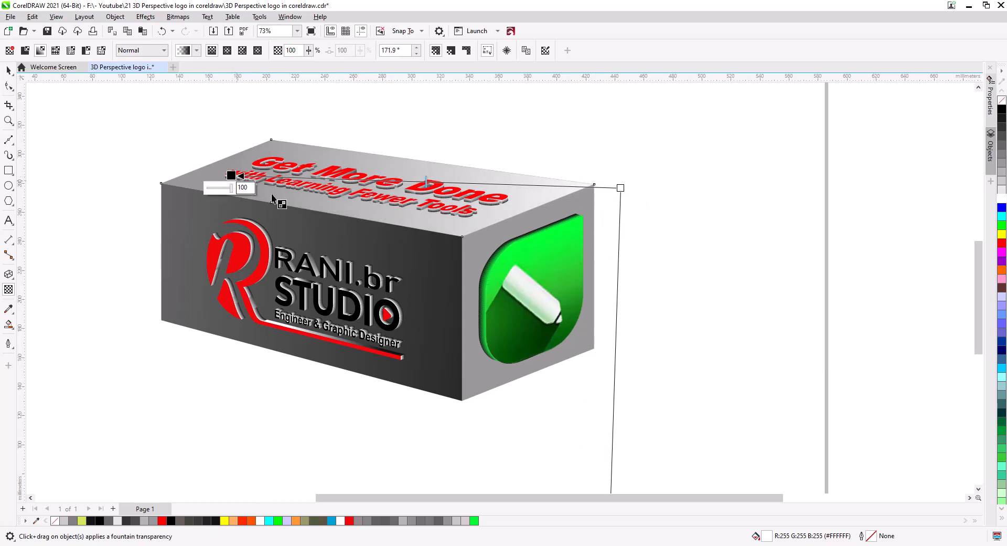
pyautogui.click(8, 71)
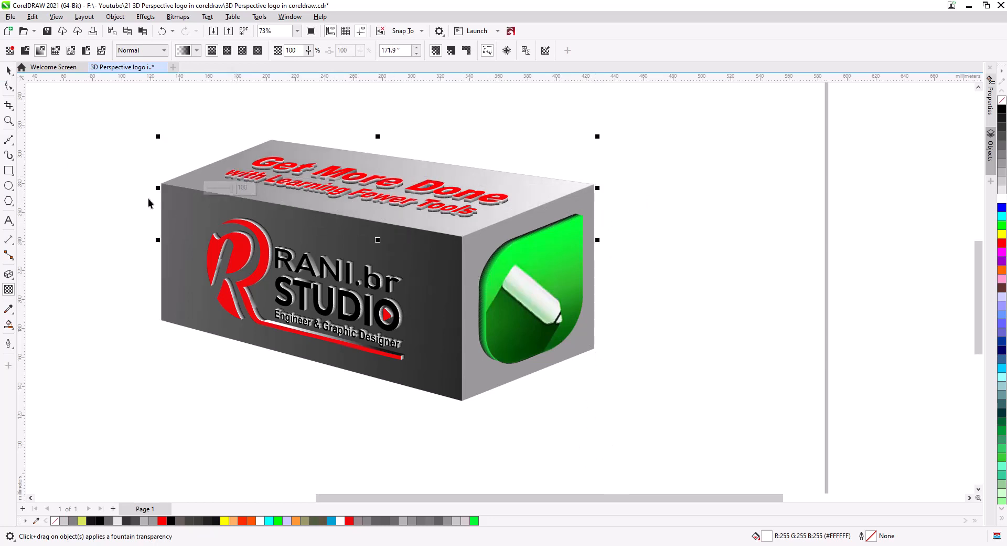
# Fill the side face behind the icon with white and add a fountain transparency at about -159.2°, fading from upper right to lower left
pyautogui.click(573, 205)
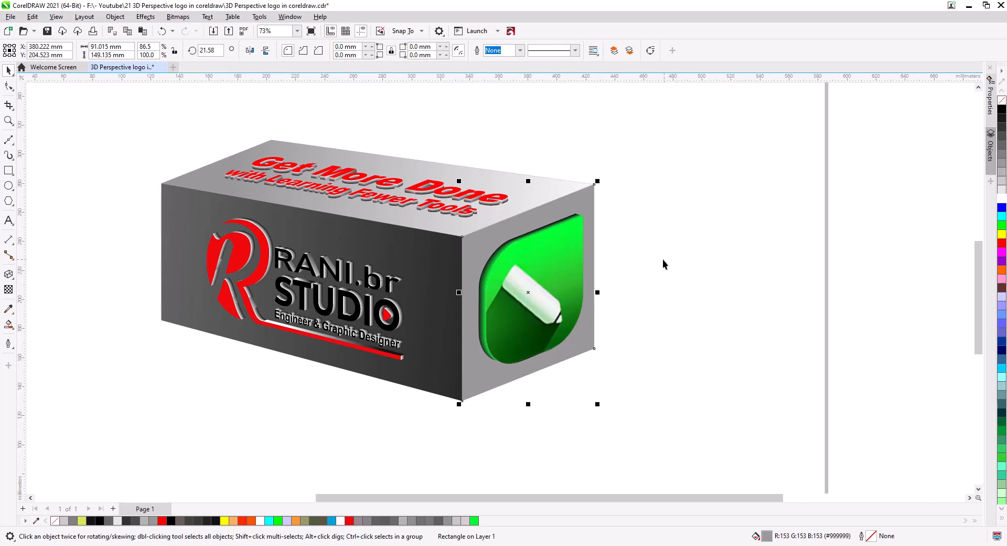
pyautogui.click(1002, 200)
pyautogui.click(9, 289)
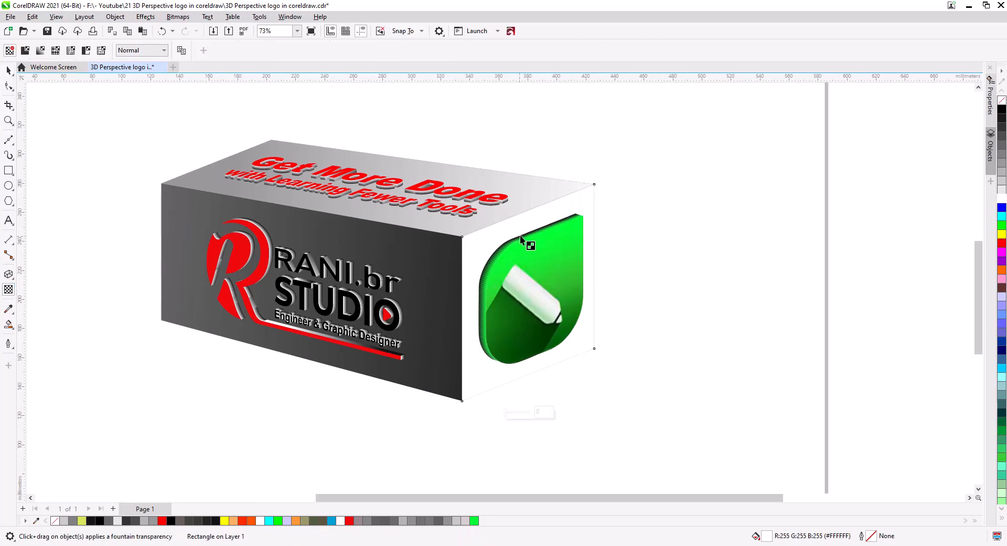
pyautogui.moveTo(632, 167); pyautogui.dragTo(478, 330)
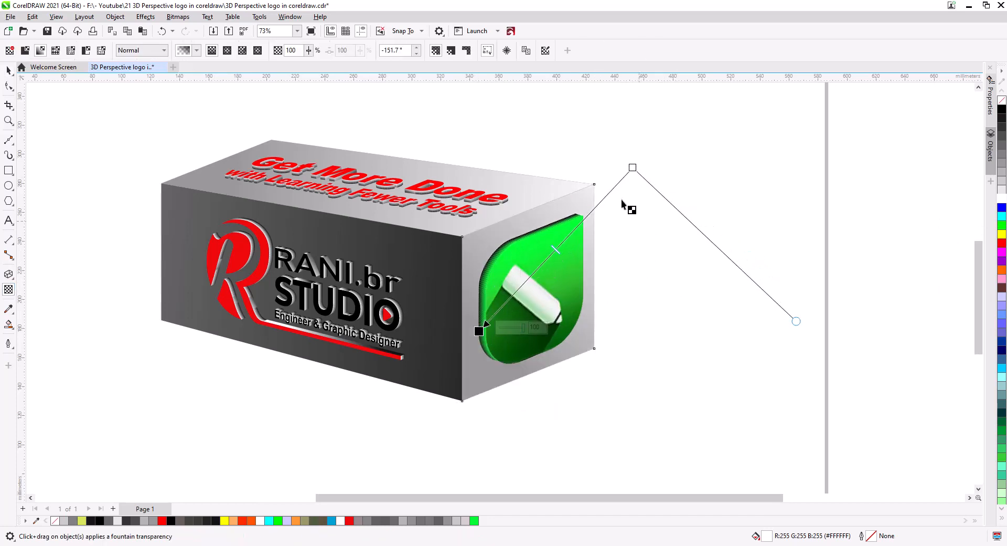
pyautogui.moveTo(633, 167); pyautogui.dragTo(622, 186)
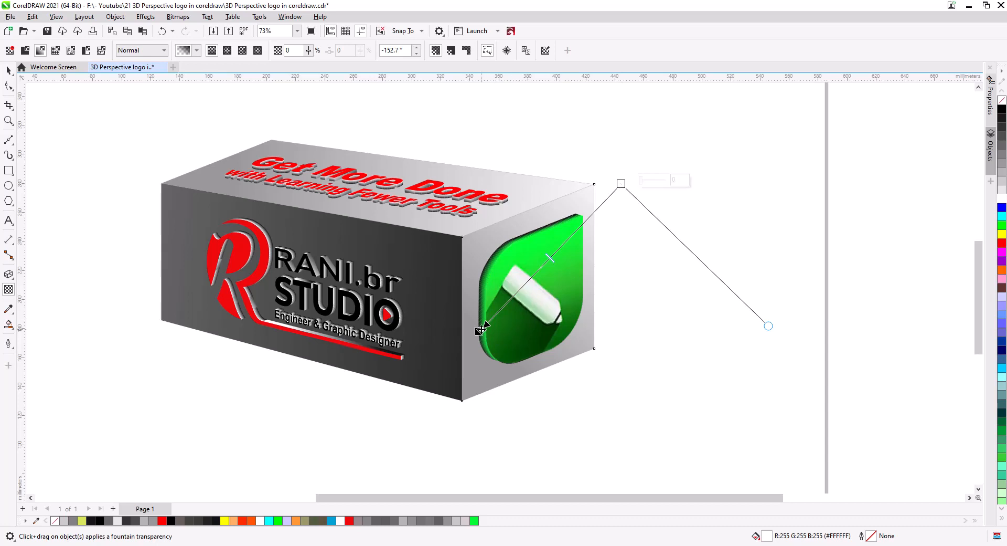
pyautogui.moveTo(479, 331); pyautogui.dragTo(486, 324)
pyautogui.moveTo(622, 185); pyautogui.dragTo(644, 191)
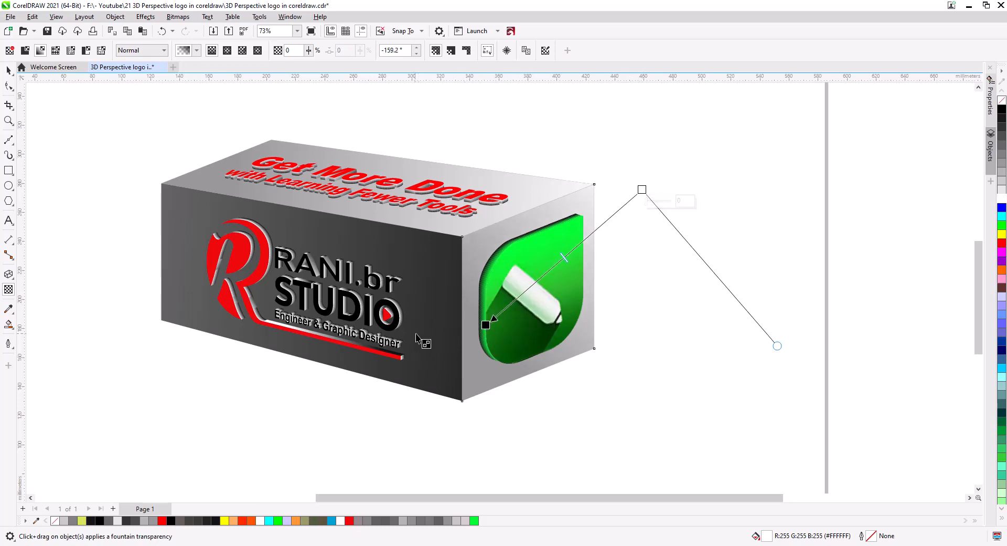
# Readjust the front face's fountain transparency to about -150.1°, ending mid-face and starting beyond the box's upper right
pyautogui.click(433, 369)
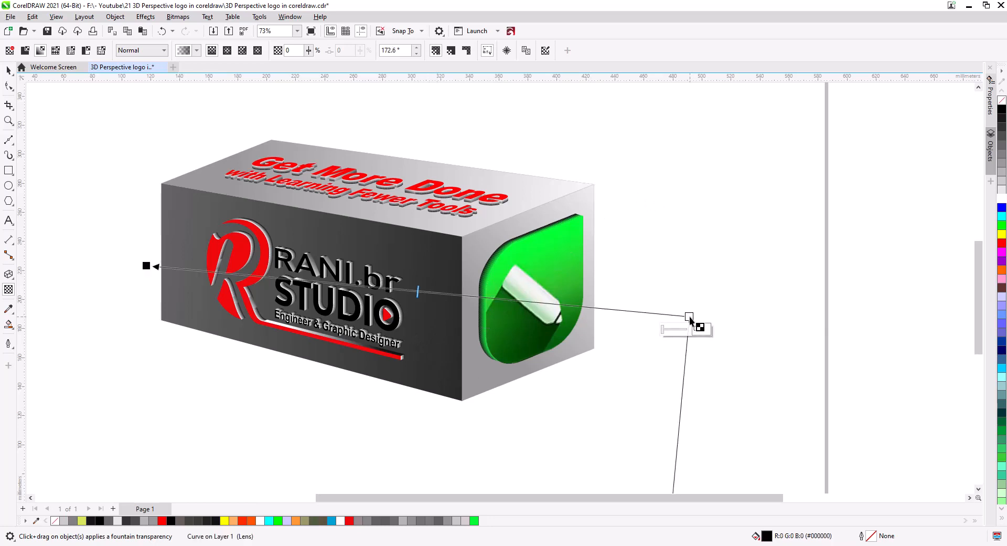
pyautogui.moveTo(151, 269); pyautogui.dragTo(338, 318)
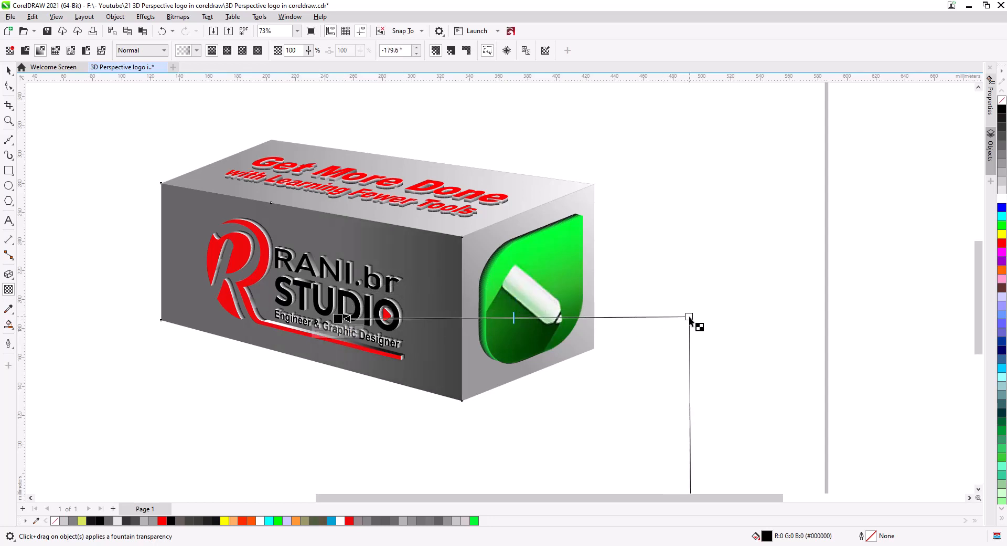
pyautogui.moveTo(688, 317); pyautogui.dragTo(694, 170)
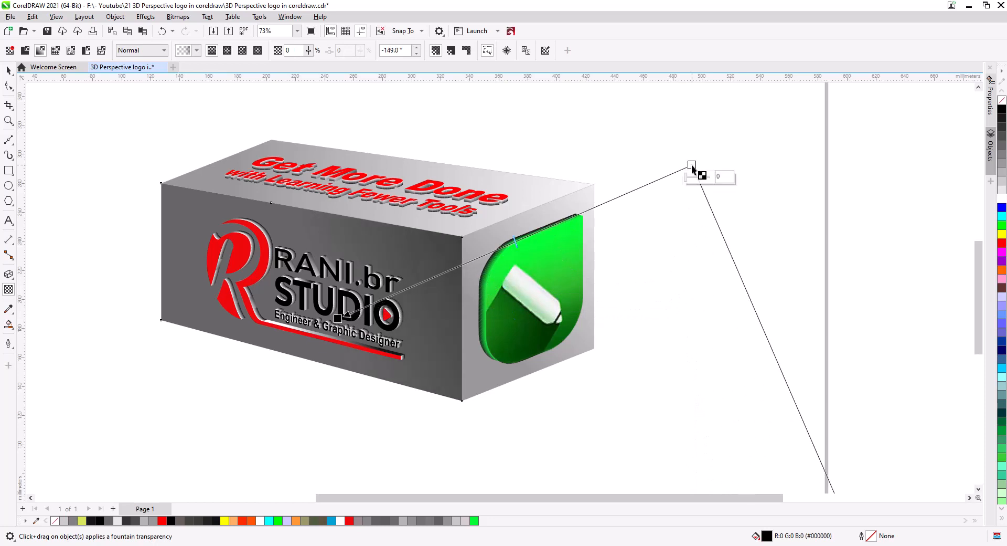
pyautogui.click(8, 70)
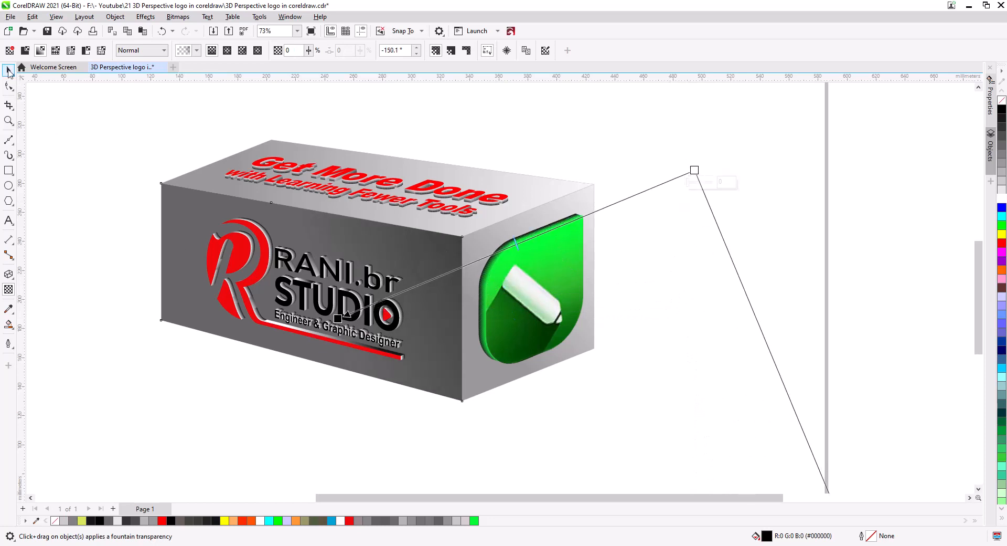
pyautogui.press('Escape')
# Create a page-sized background rectangle behind the box and fill it with 20% Black (#CCCCCC)
pyautogui.scroll(-4, 500, 318)
pyautogui.middleClick(548, 380)
pyautogui.moveTo(548, 380); pyautogui.dragTo(537, 366)
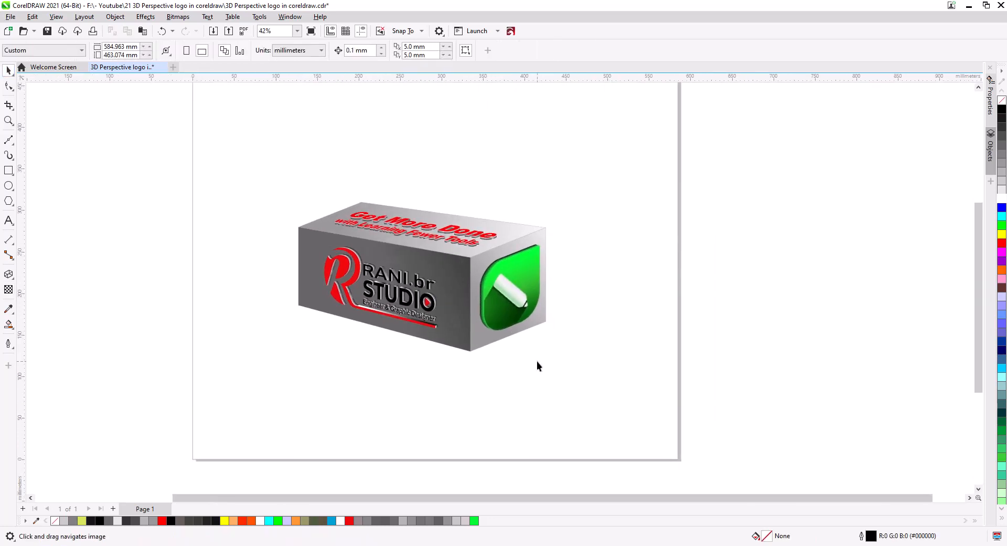
pyautogui.doubleClick(9, 170)
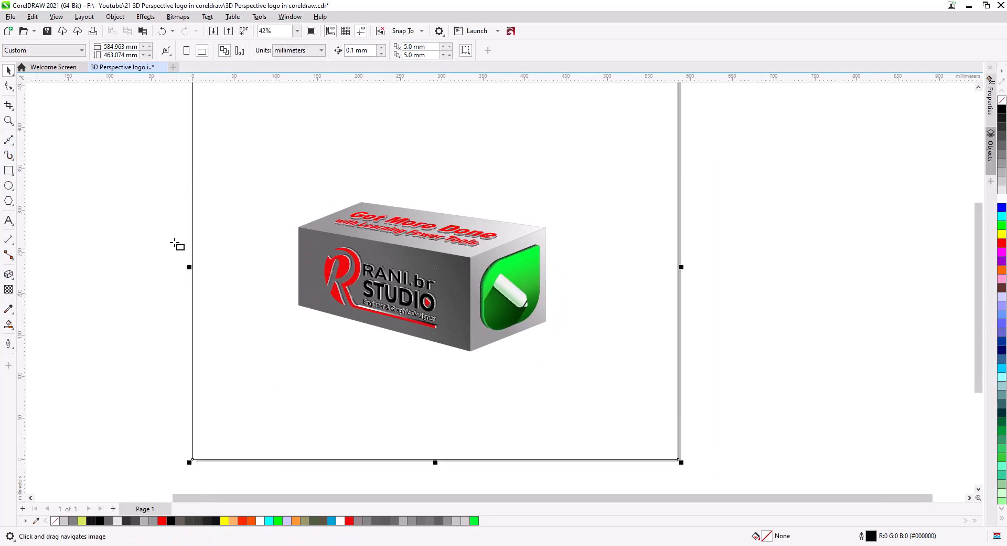
pyautogui.click(1002, 181)
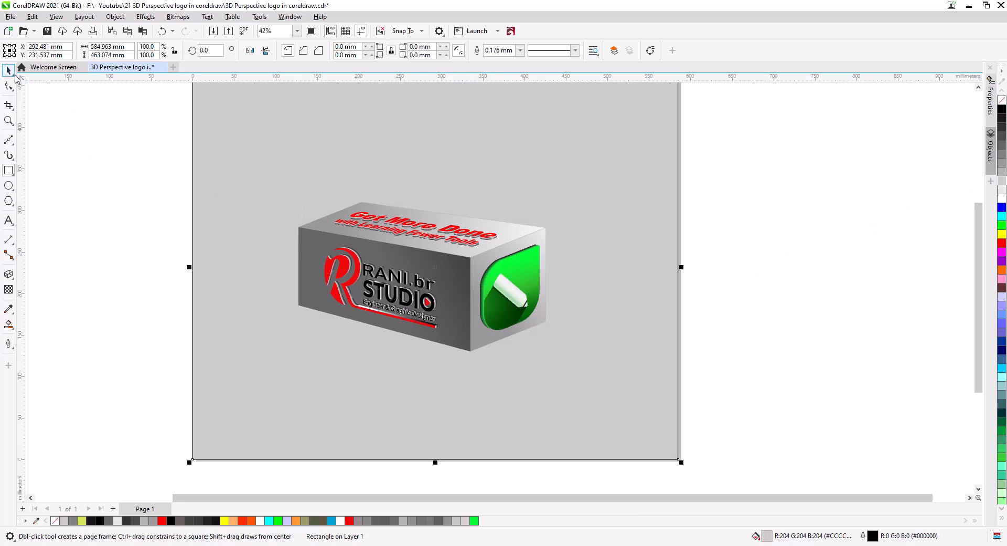
pyautogui.press('space')
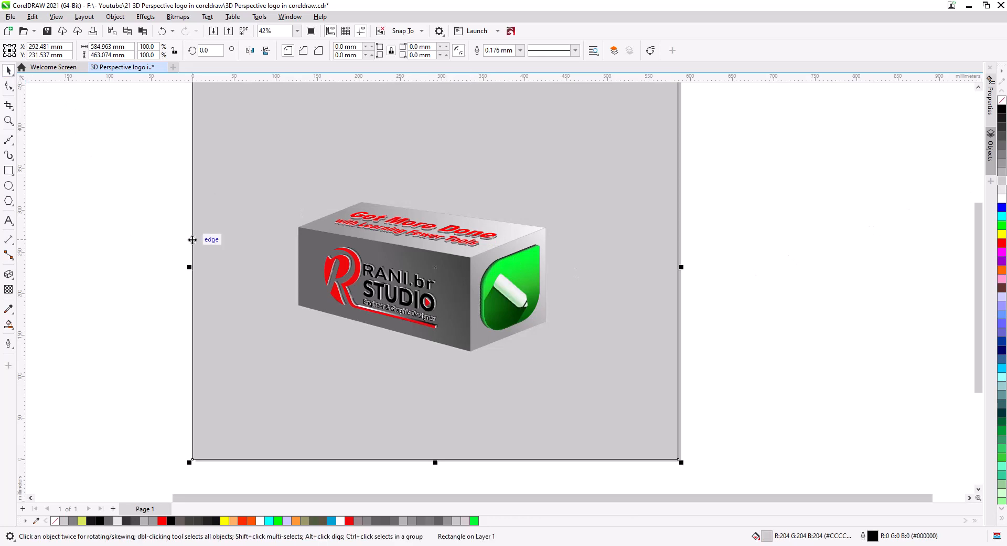
# Remove the outline from the grey background rectangle and lock the rectangle in place
pyautogui.rightClick(1001, 100)
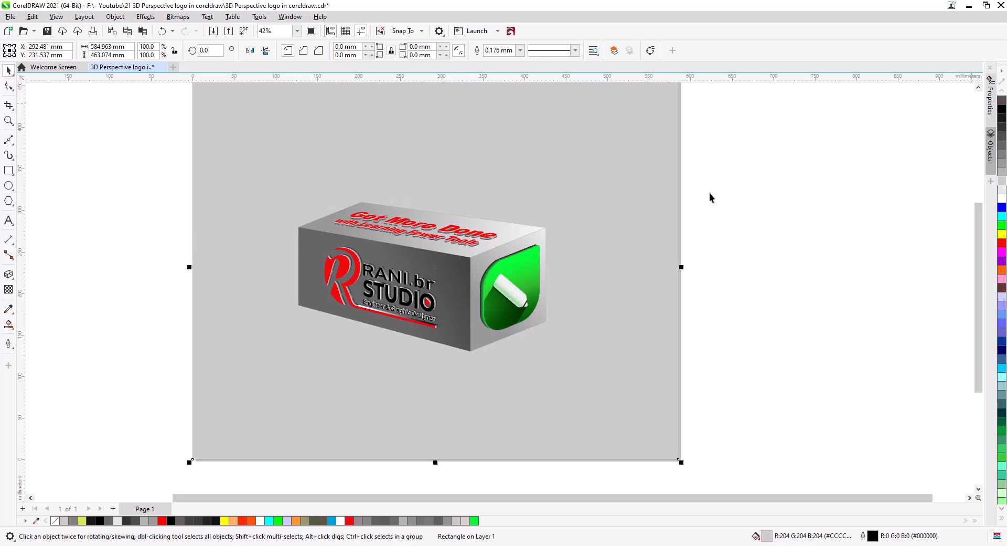
pyautogui.rightClick(609, 175)
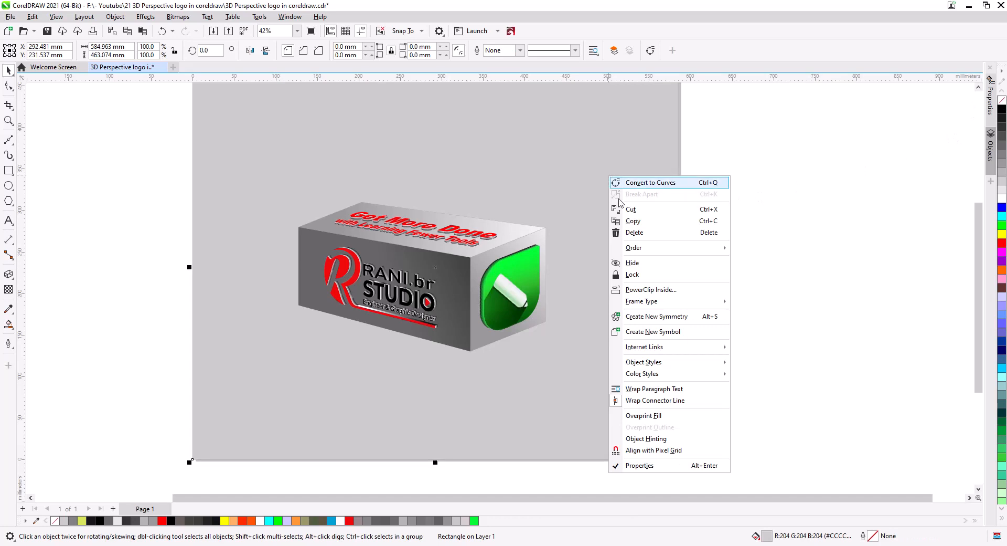
pyautogui.click(648, 276)
# Select all of the box artwork and move it straight up on the page, centring it at about Y 253.7 mm
pyautogui.moveTo(733, 377)
pyautogui.mouseDown()
pyautogui.moveTo(606, 334)
pyautogui.moveTo(249, 168)
pyautogui.mouseUp()
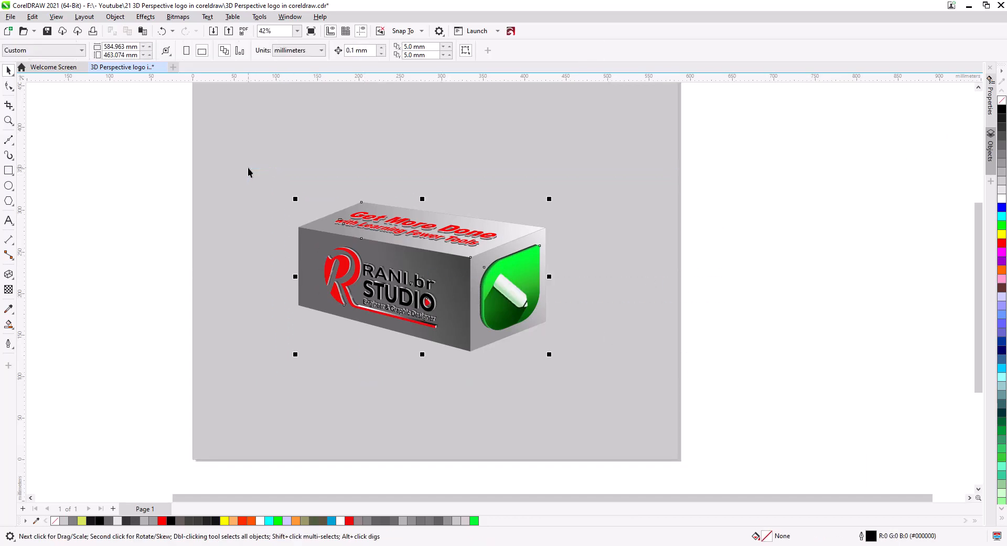
pyautogui.moveTo(460, 265); pyautogui.dragTo(462, 237)
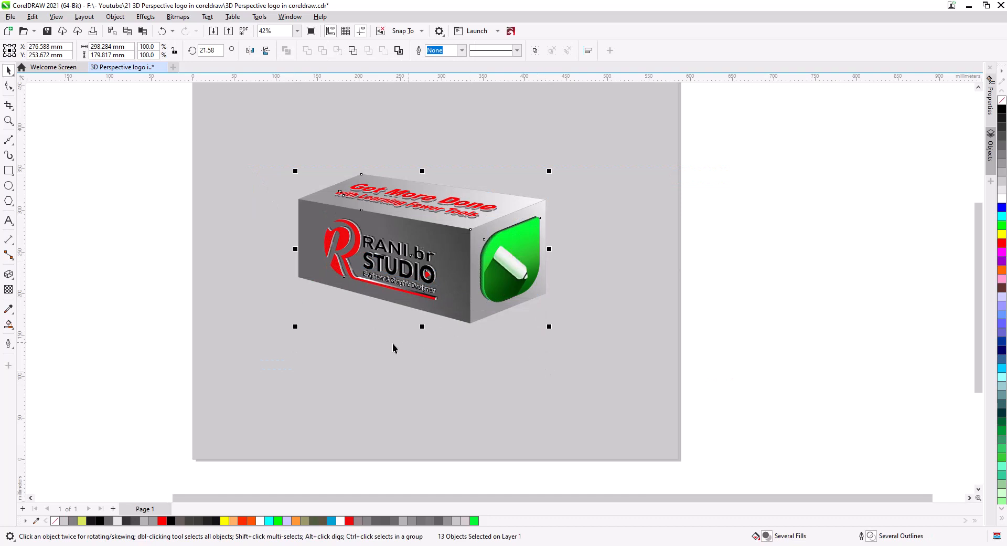
pyautogui.click(153, 289)
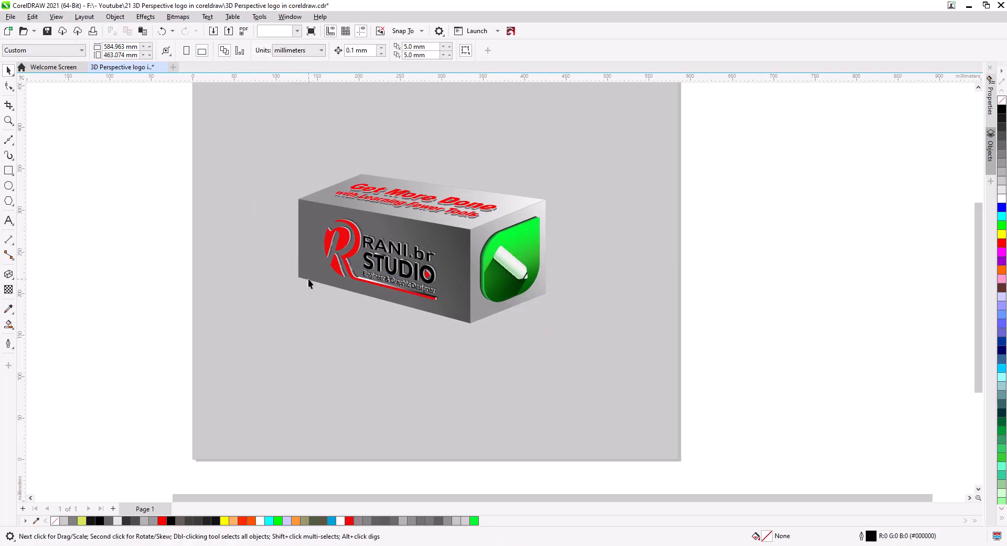
# Select all the box faces, text and extruded logos and group them into one object
pyautogui.click(308, 278)
pyautogui.moveTo(775, 348); pyautogui.dragTo(225, 135)
pyautogui.hotkey('ctrl', 'g')
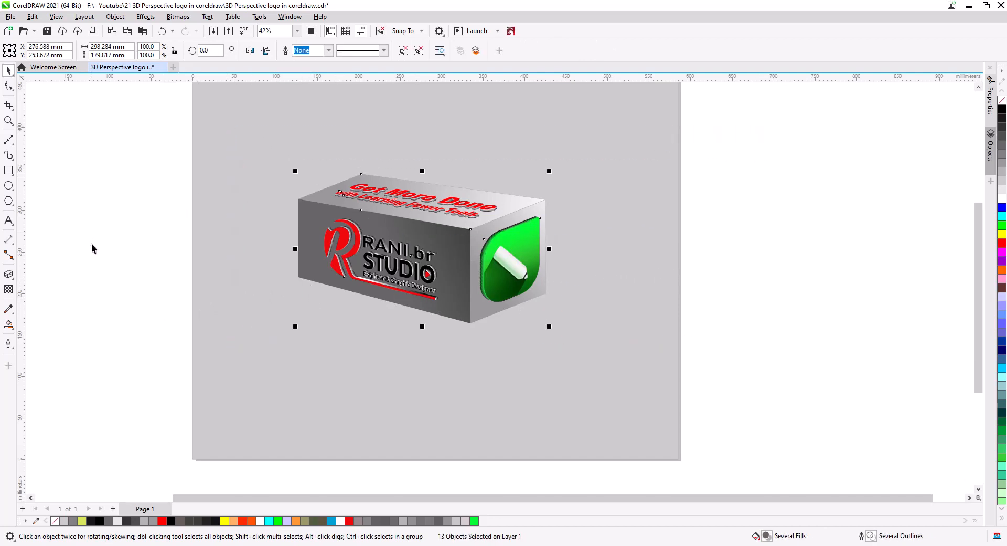
# Add a black drop shadow below the grouped box, offset about -18 mm horizontally and -72 mm vertically, with opacity 76
pyautogui.click(9, 274)
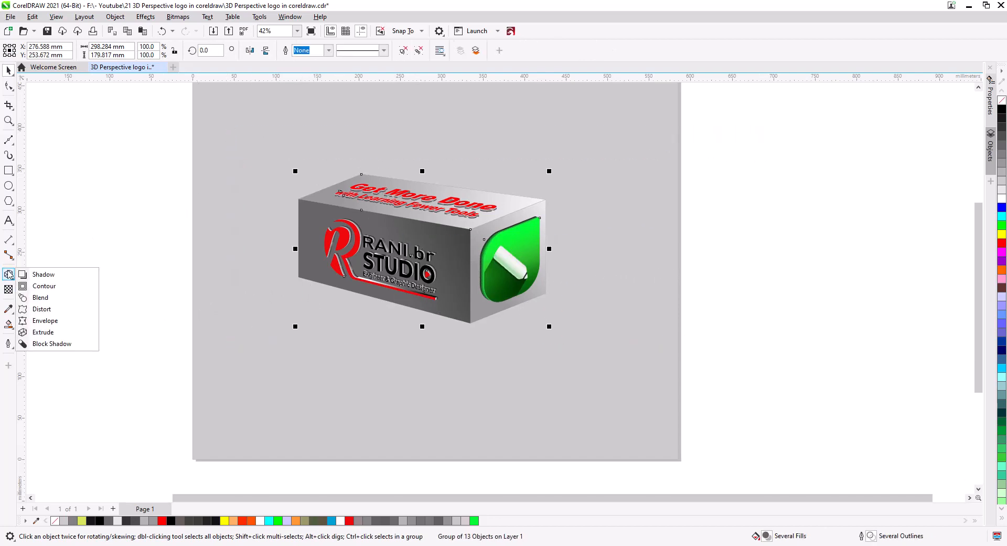
pyautogui.click(39, 277)
pyautogui.moveTo(423, 249); pyautogui.dragTo(388, 384)
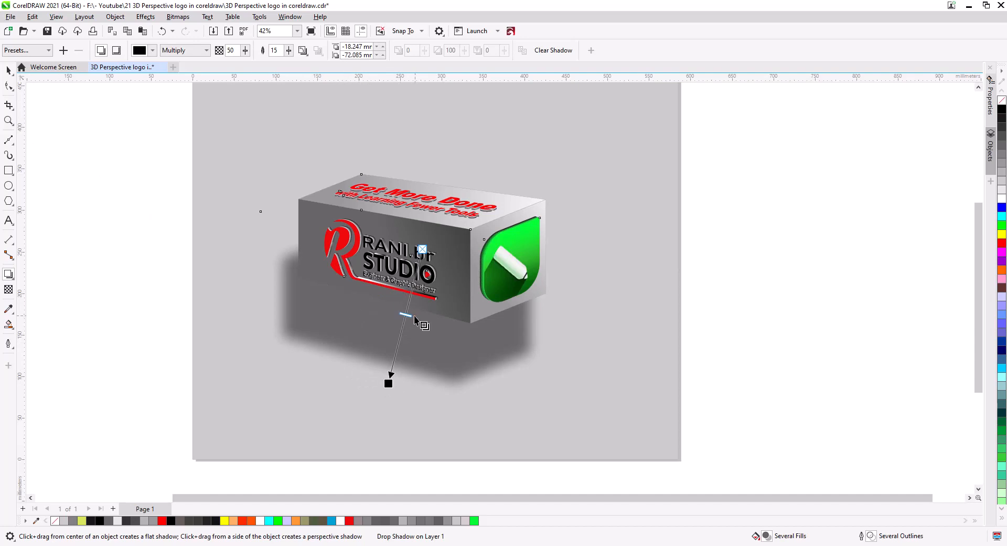
pyautogui.moveTo(406, 315); pyautogui.dragTo(398, 350)
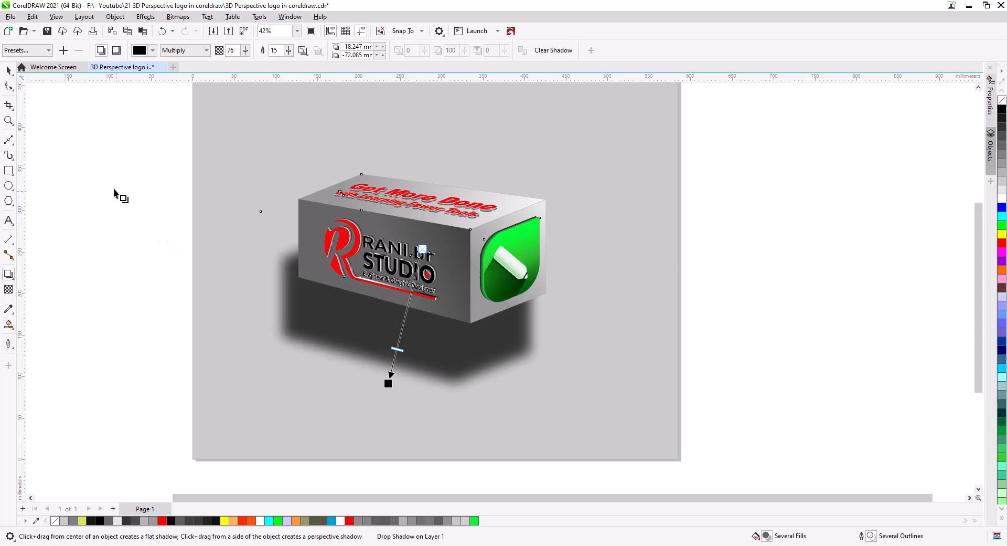
pyautogui.click(8, 70)
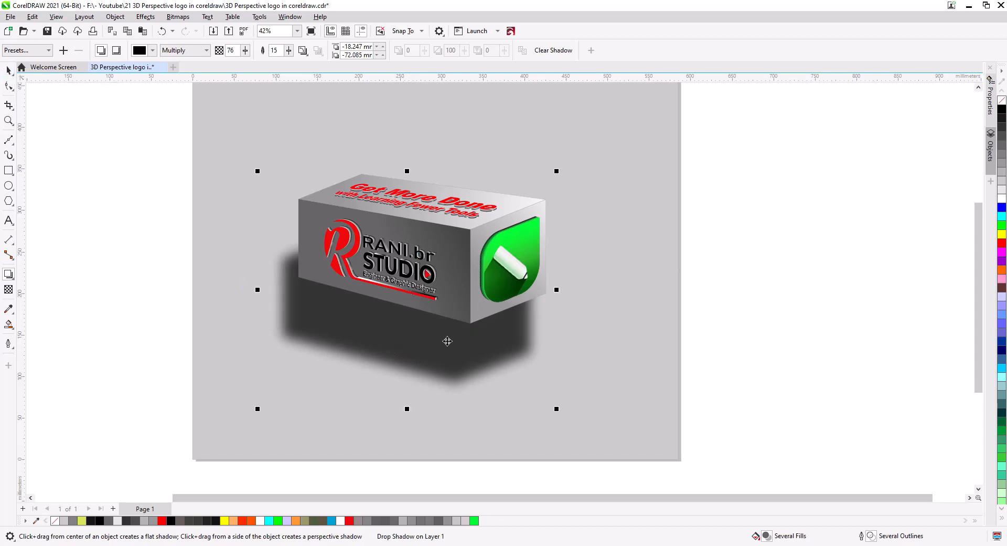
# Separate the drop shadow from the grouped box and flatten it from its upper edge down to about 97 mm high
pyautogui.rightClick(474, 358)
pyautogui.click(502, 367)
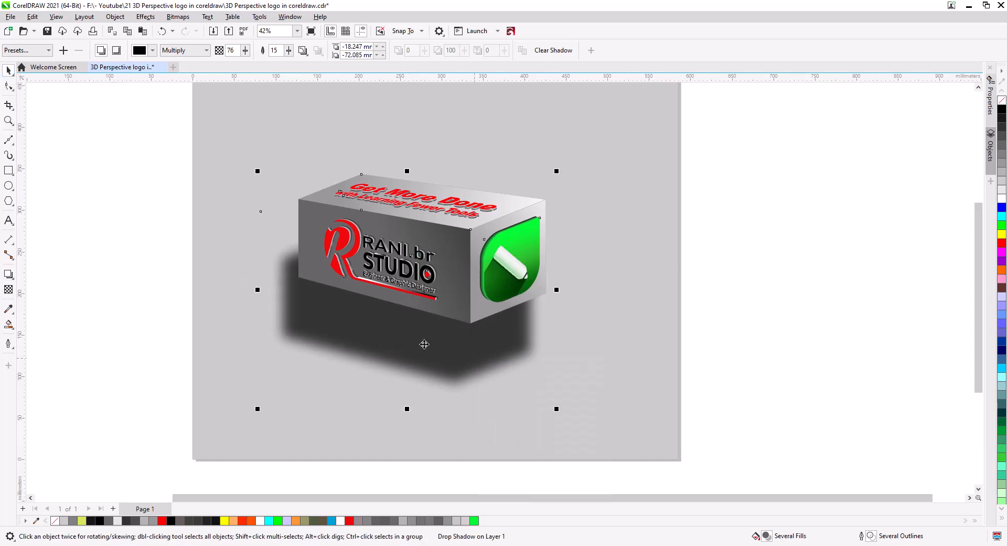
pyautogui.click(806, 321)
pyautogui.click(457, 348)
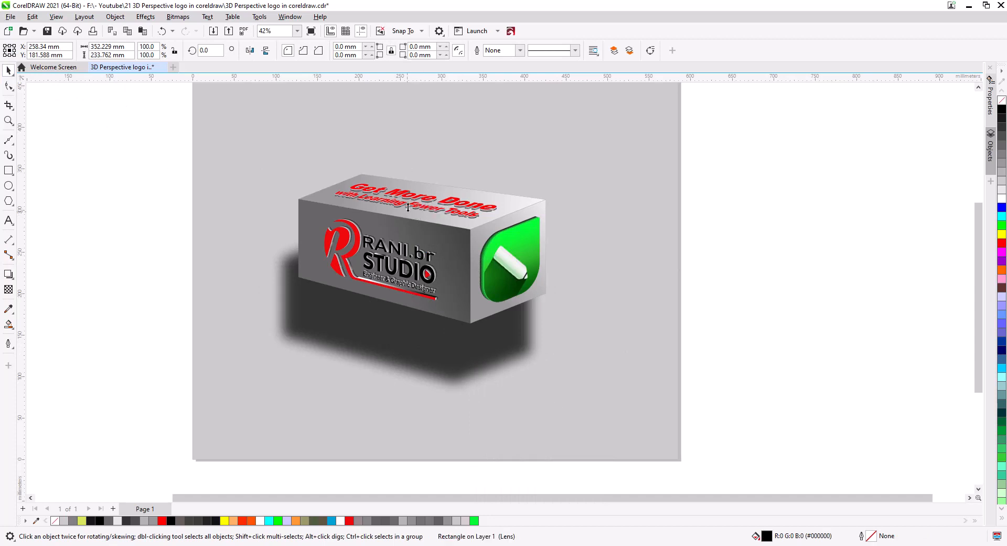
pyautogui.moveTo(408, 207); pyautogui.dragTo(408, 323)
# Examine the box artwork and its flattened shadow up close and in full-screen preview
pyautogui.scroll(1, 430, 294)
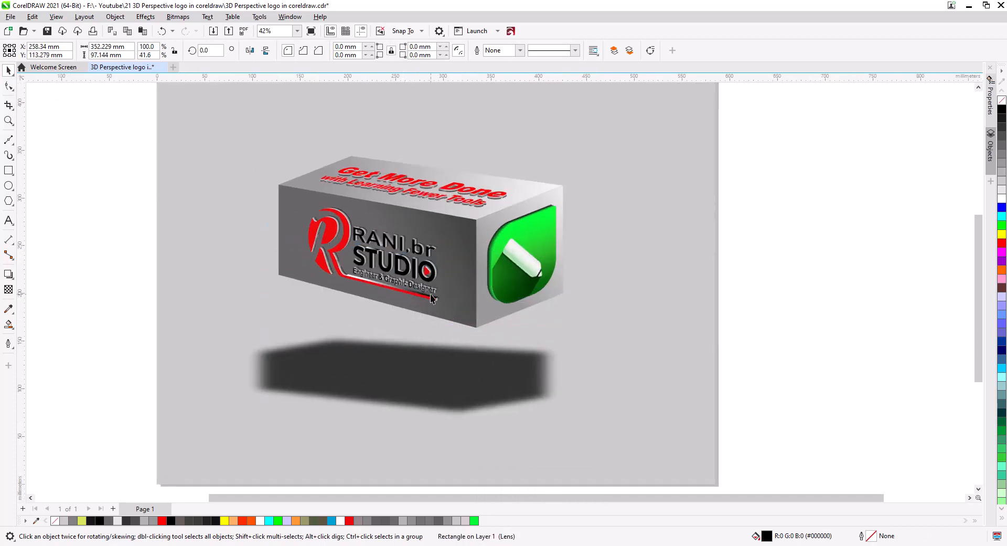
pyautogui.scroll(1, 430, 294)
pyautogui.moveTo(440, 289); pyautogui.dragTo(483, 314)
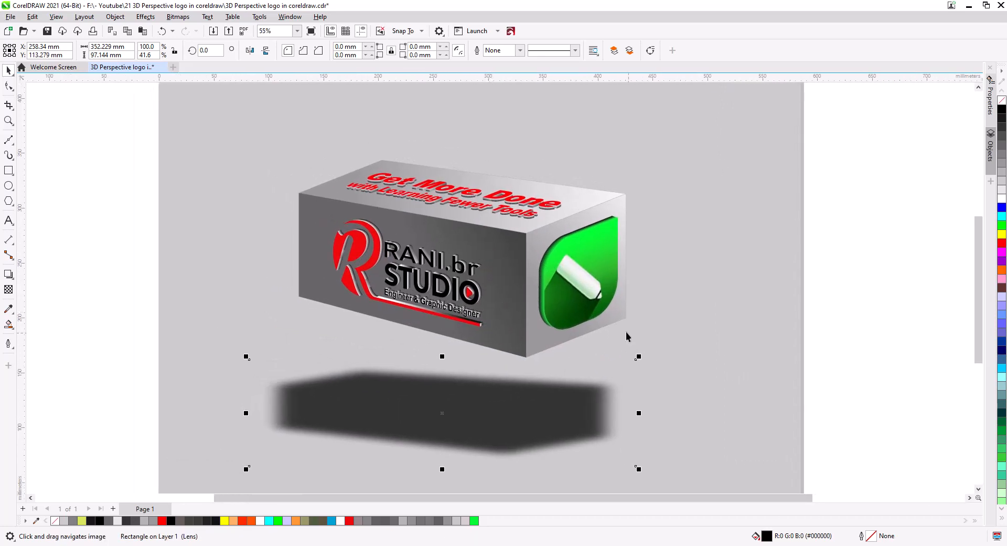
pyautogui.click(813, 328)
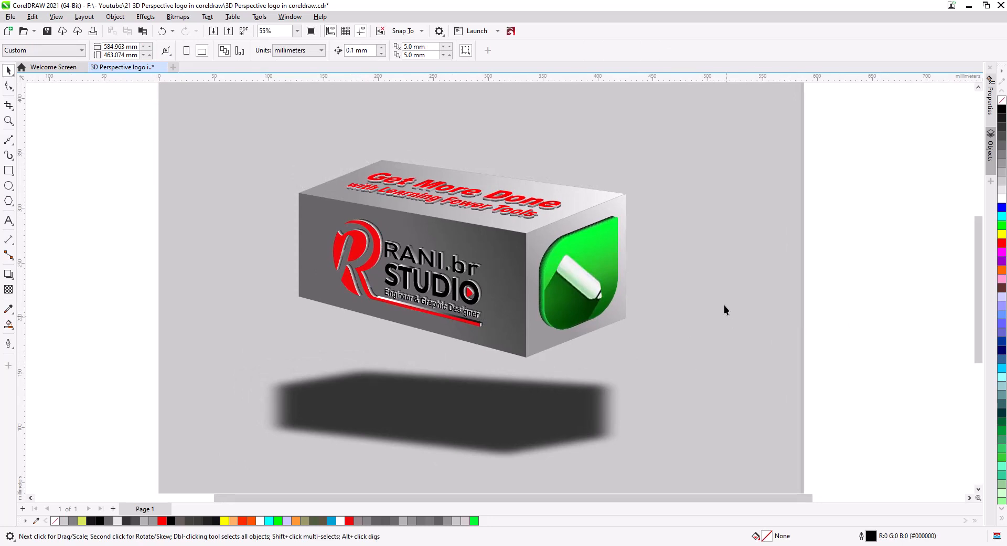
pyautogui.scroll(1, 647, 307)
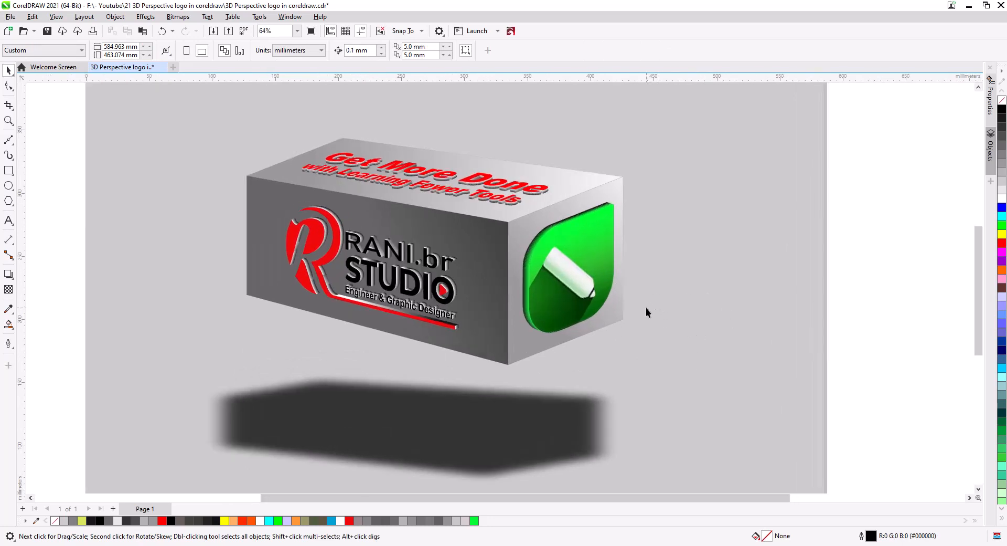
pyautogui.moveTo(619, 312); pyautogui.dragTo(702, 309)
pyautogui.scroll(1, 681, 310)
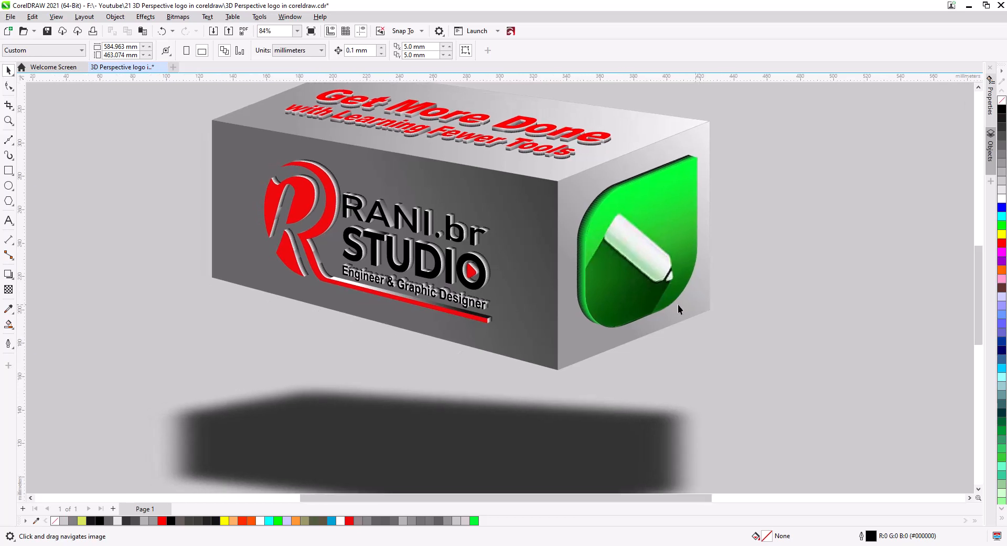
pyautogui.click(56, 17)
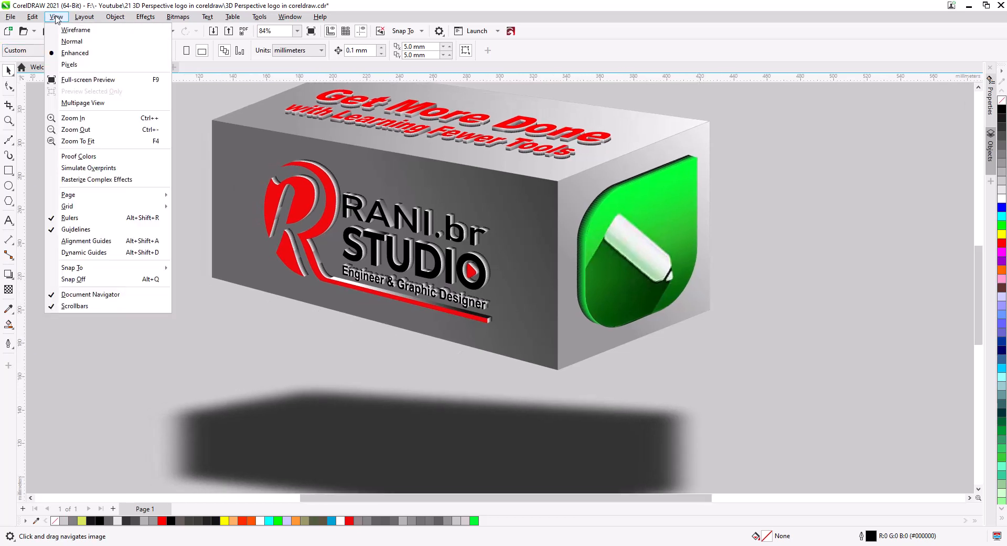
pyautogui.click(78, 79)
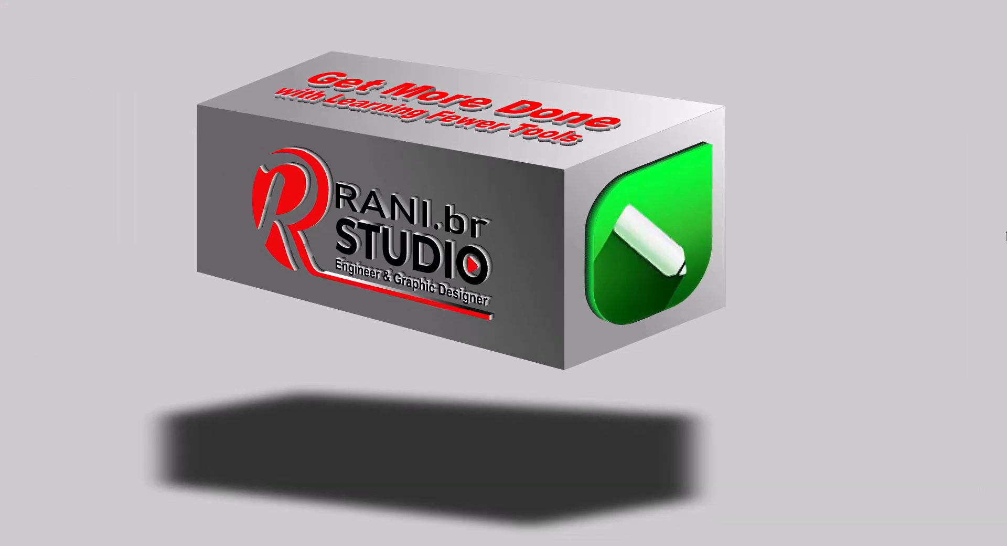
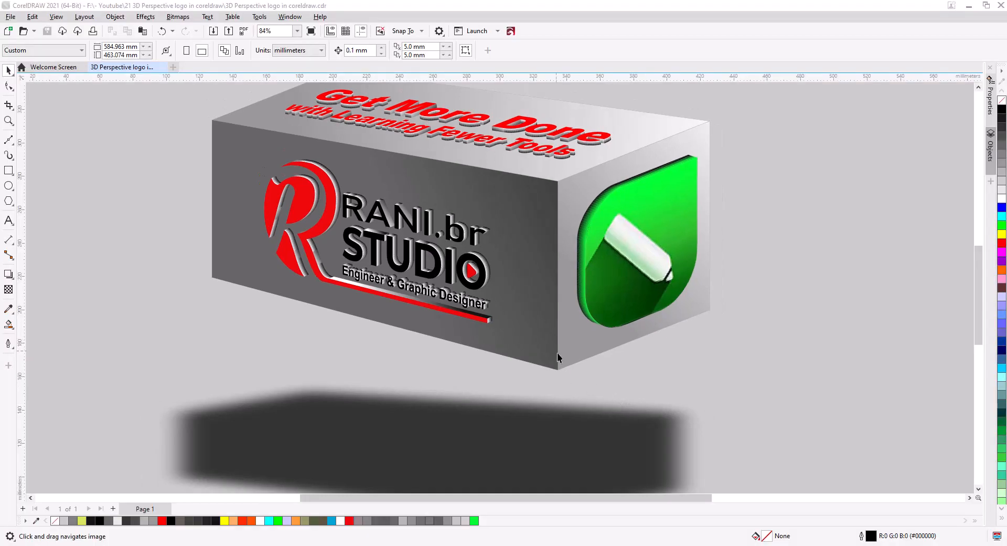
# Ungroup the box artwork and move the complete green pencil icon off the page to the right
pyautogui.scroll(-3, 557, 354)
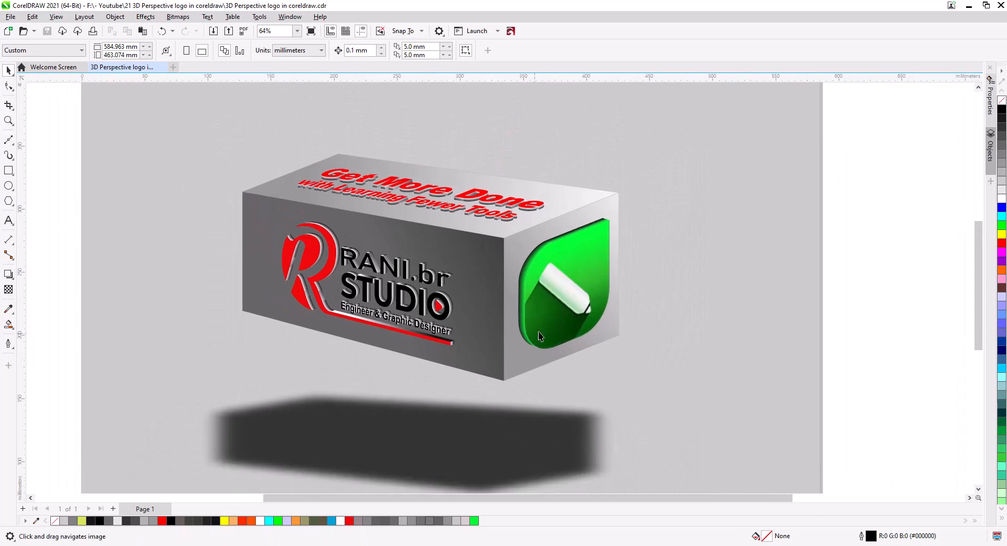
pyautogui.click(563, 320)
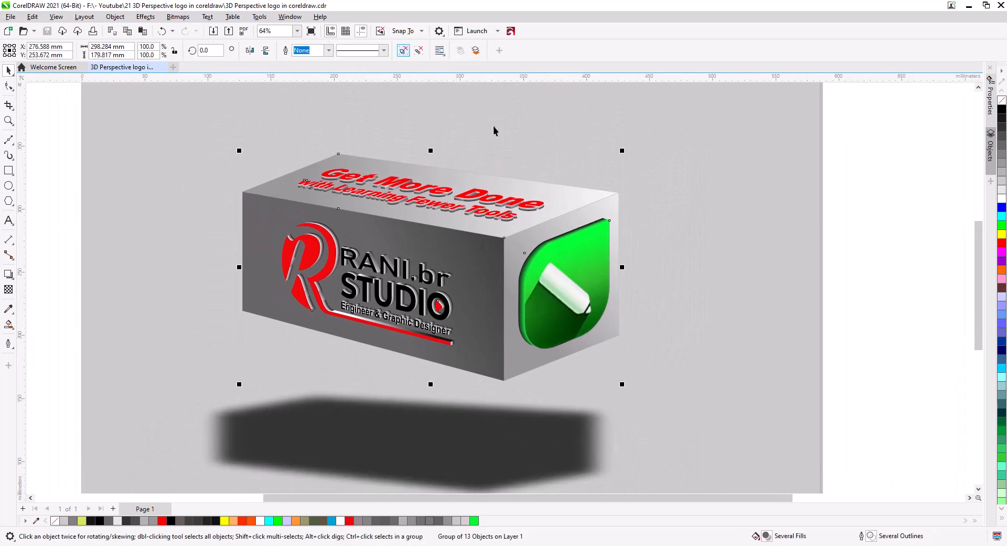
pyautogui.click(878, 378)
pyautogui.moveTo(877, 379); pyautogui.dragTo(508, 208)
pyautogui.moveTo(564, 286); pyautogui.dragTo(898, 321)
pyautogui.click(587, 348)
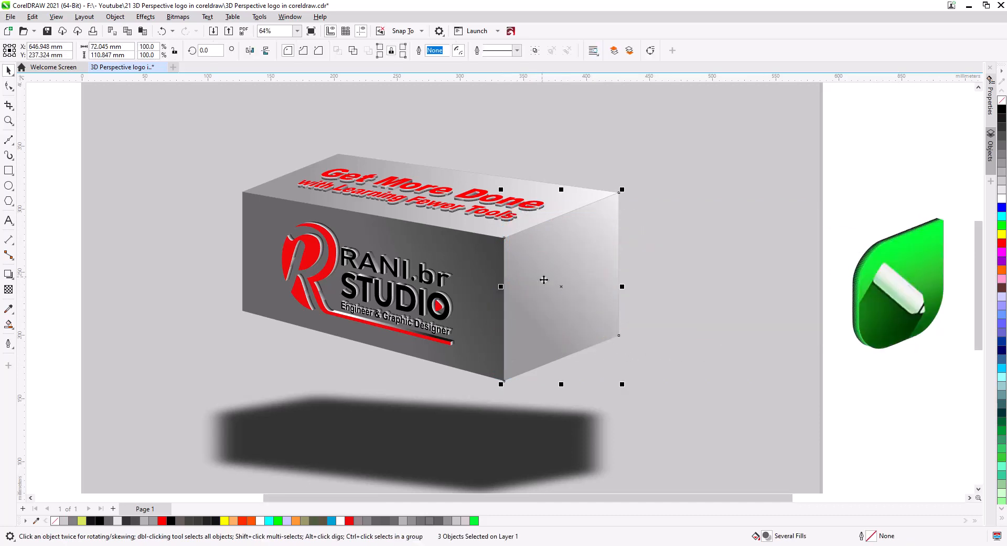
pyautogui.press('Delete')
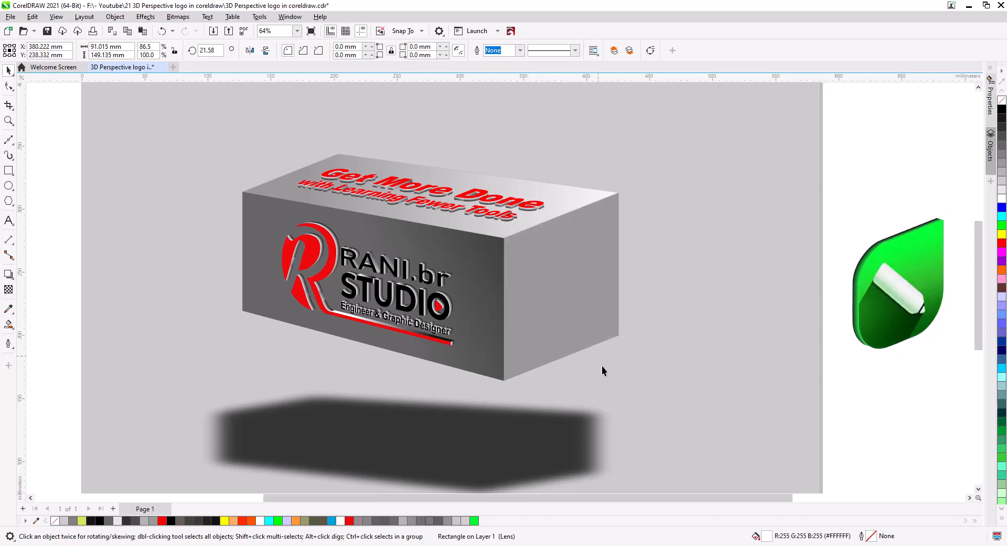
pyautogui.click(590, 347)
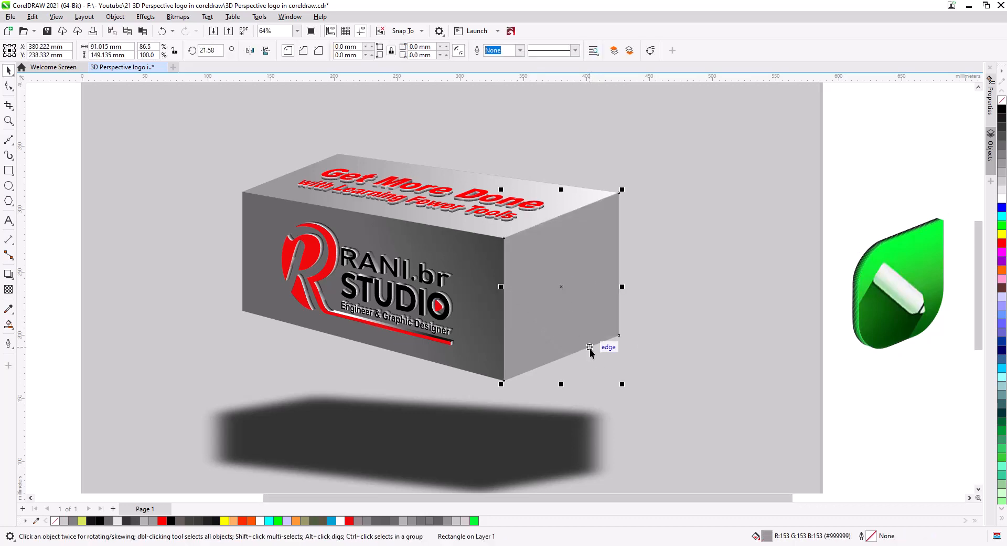
pyautogui.hotkey('ctrl', 'z')
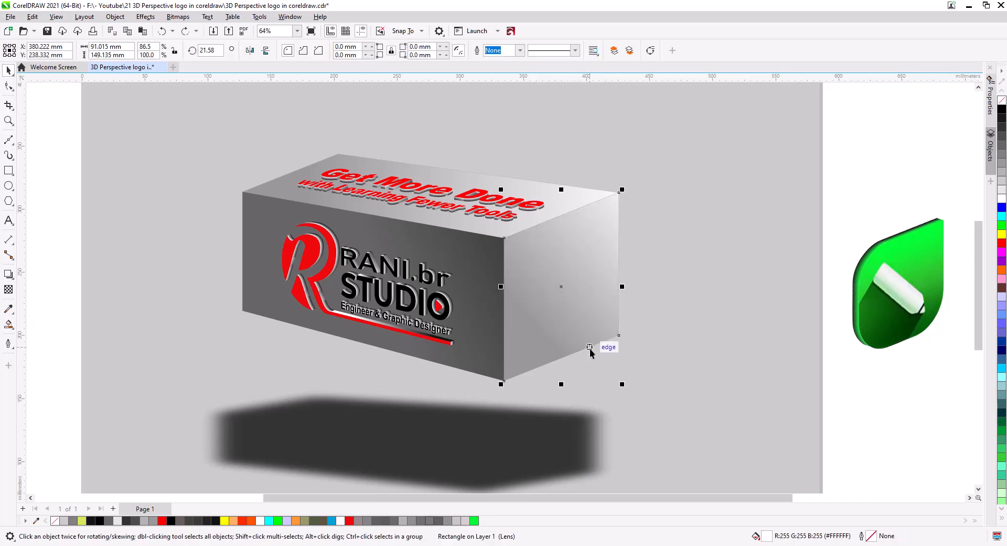
# Move the white gradient overlay aside to about X 537.8 mm and create a centred, black-outlined copy of the grey side face, about 74.6 × 122.2 mm
pyautogui.moveTo(571, 337); pyautogui.dragTo(752, 370)
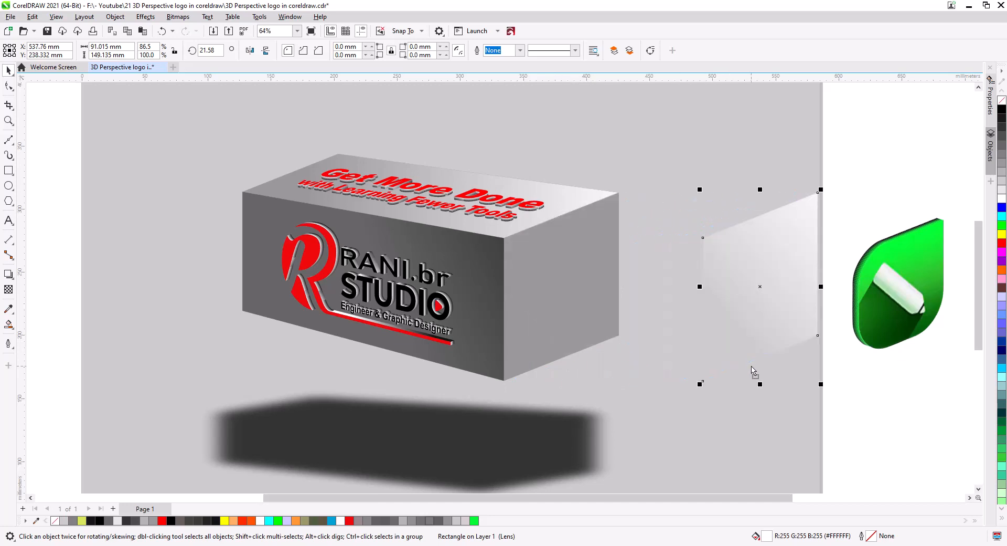
pyautogui.click(584, 316)
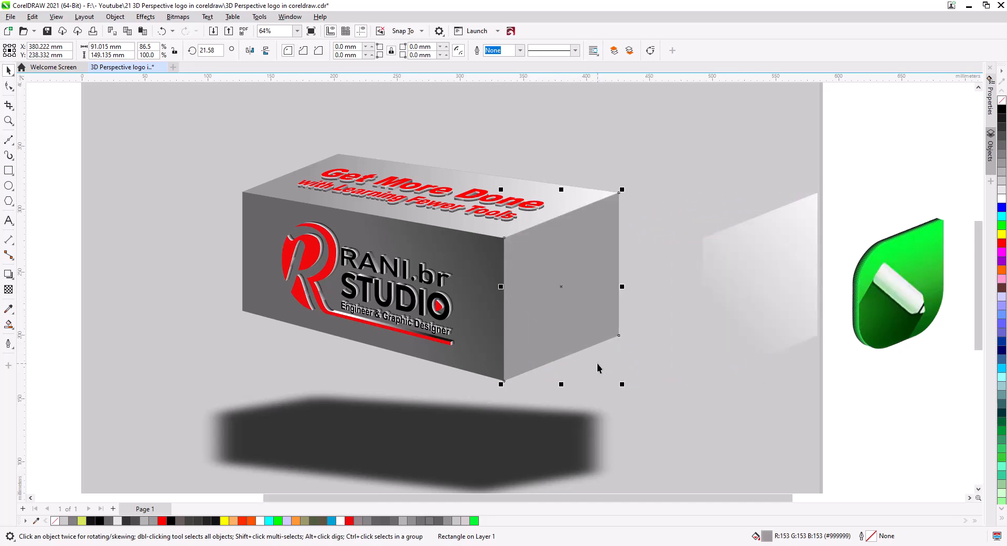
pyautogui.moveTo(621, 383); pyautogui.dragTo(613, 382)
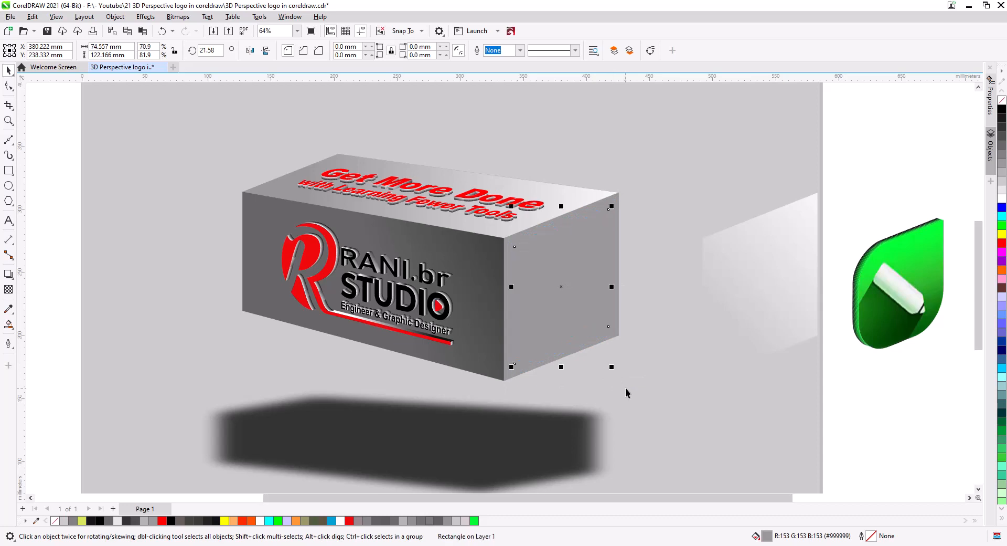
pyautogui.rightClick(1002, 109)
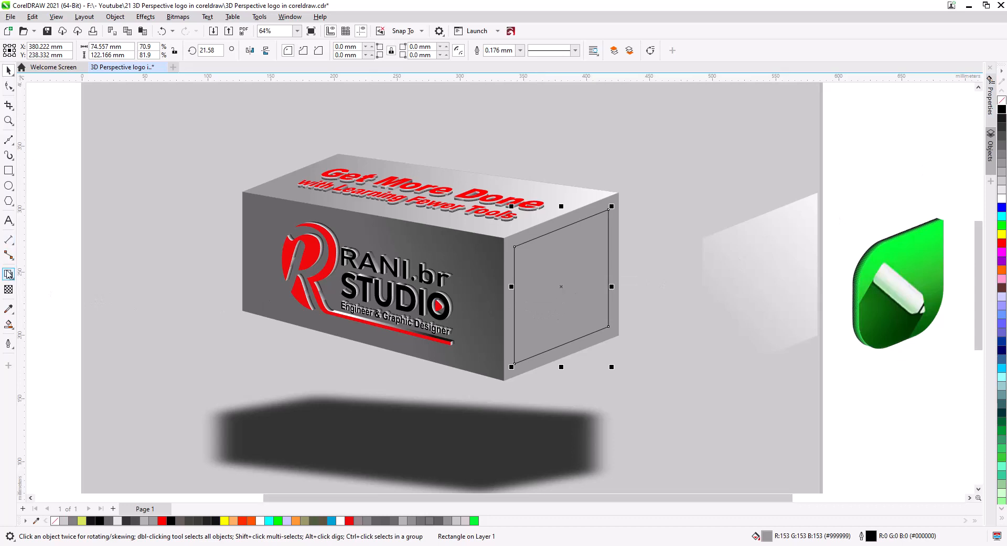
# Draw a narrow vertical rectangle about 5.4 × 193.7 mm over the side face and rotate it to about 318.8 degrees
pyautogui.click(8, 171)
pyautogui.moveTo(524, 224); pyautogui.dragTo(531, 472)
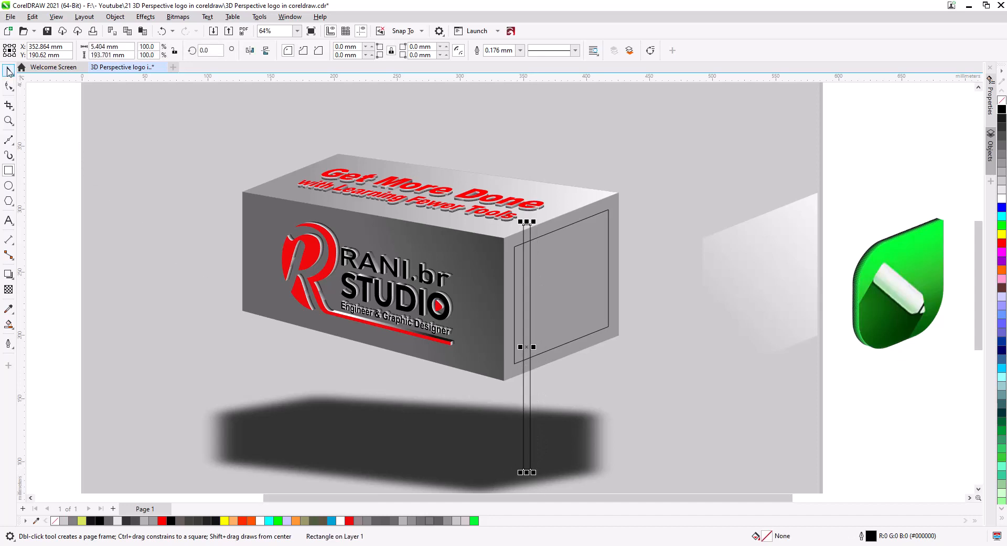
pyautogui.click(9, 71)
pyautogui.click(527, 358)
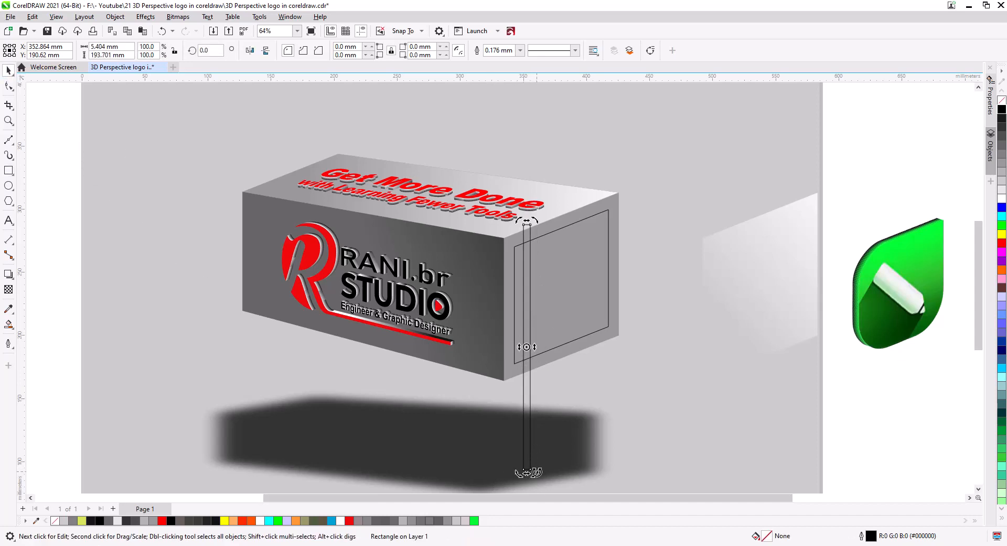
pyautogui.moveTo(536, 472); pyautogui.dragTo(468, 435)
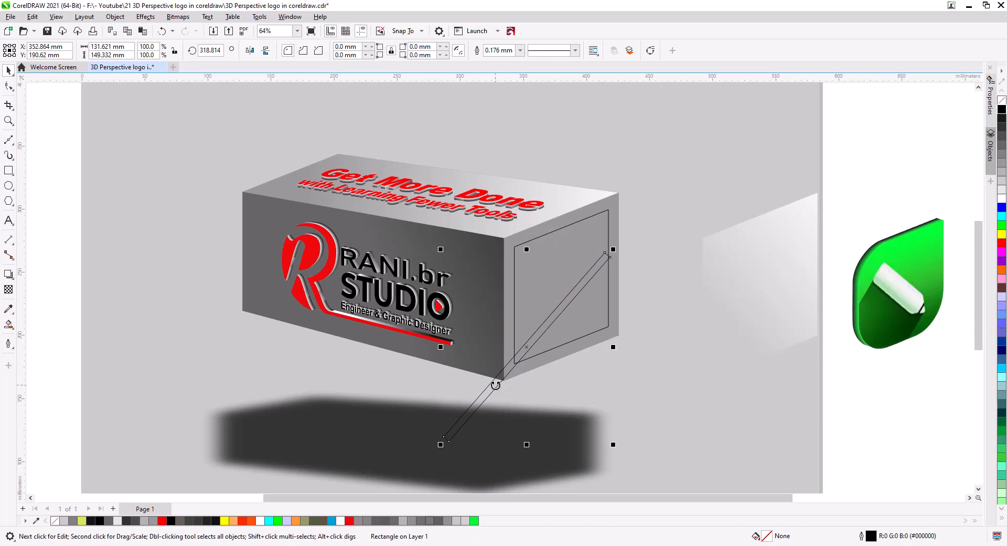
# Shift the tilted strip to about X 324.7 mm, Y 227 mm, and duplicate it rightward at 15.6 mm spacing until there are eight strips
pyautogui.moveTo(496, 384); pyautogui.dragTo(483, 339)
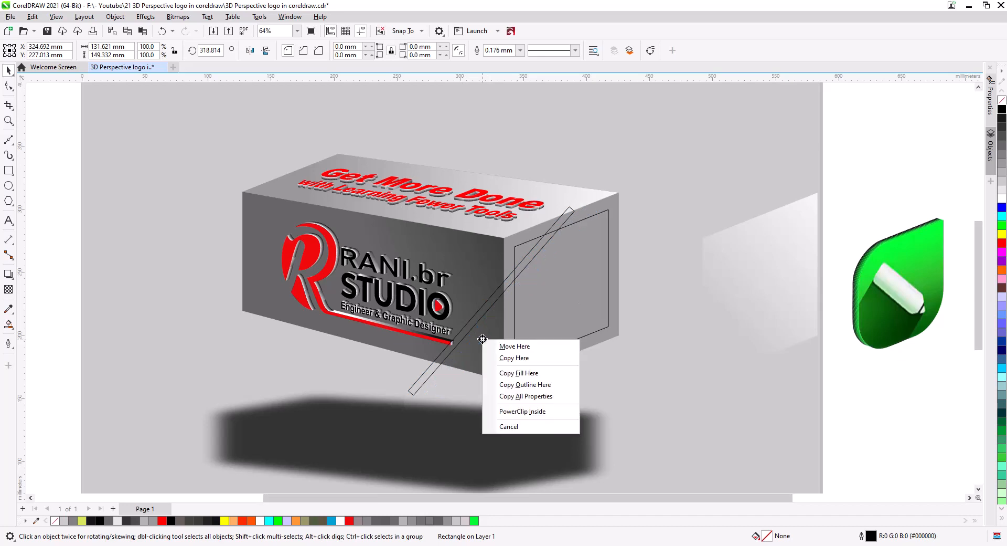
pyautogui.click(504, 361)
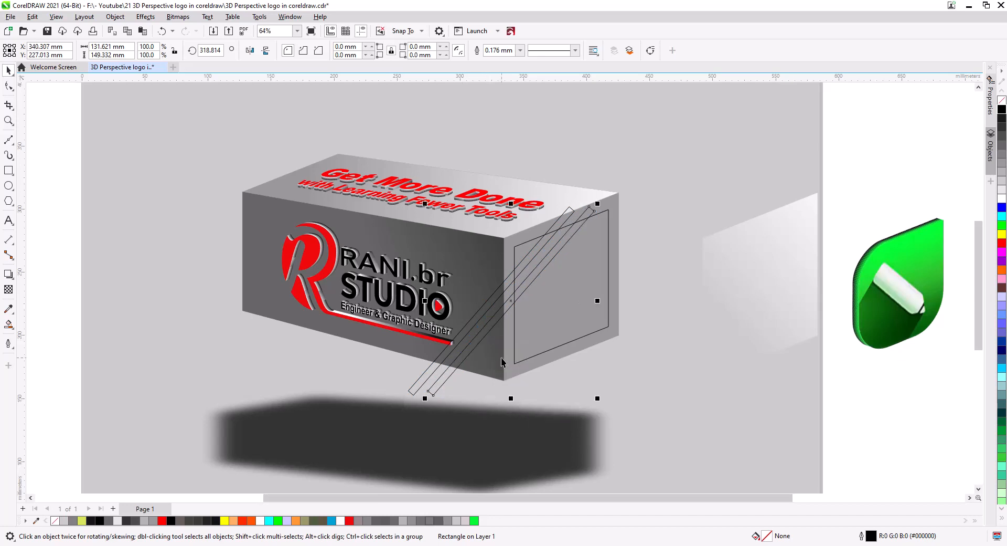
pyautogui.hotkey('ctrl', 'r')
pyautogui.hotkey('ctrl', 'r')
pyautogui.hotkey('ctrl', 'r')
pyautogui.hotkey('ctrl', 'r')
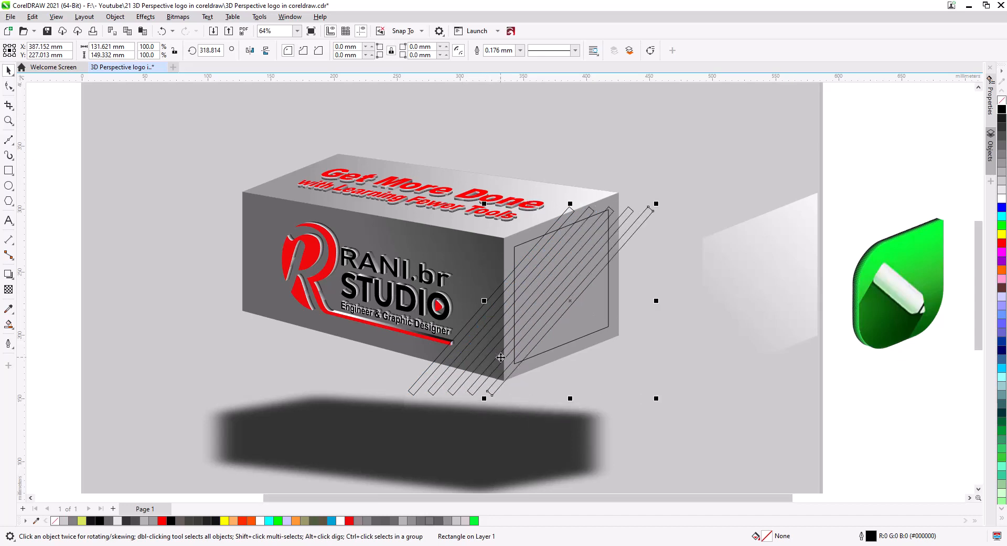
pyautogui.hotkey('ctrl', 'r')
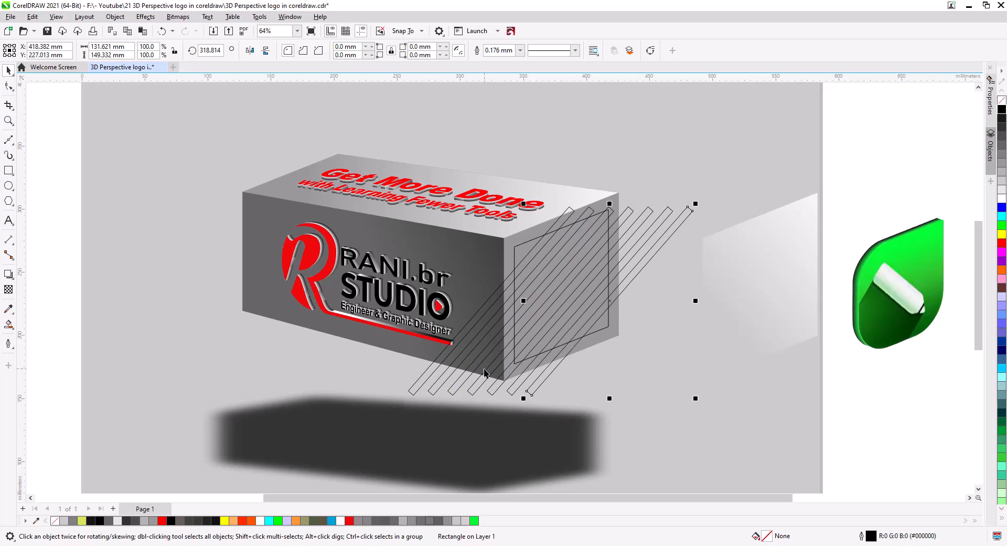
pyautogui.hotkey('ctrl', 'r')
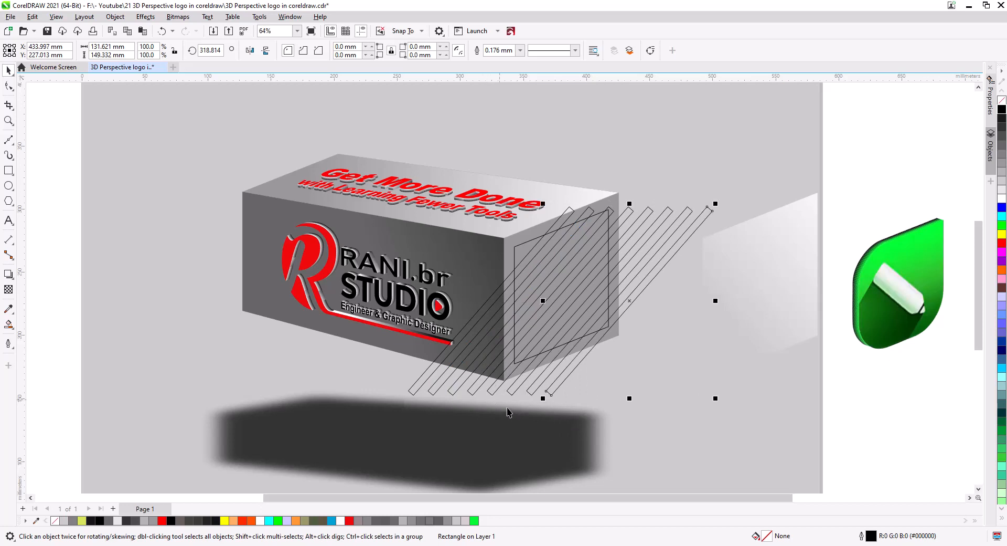
# Select all eight diagonal strips and combine them into a single curve
pyautogui.keyDown('shift'); pyautogui.click(533, 390); pyautogui.keyUp('shift')
pyautogui.keyDown('shift'); pyautogui.click(514, 390); pyautogui.keyUp('shift')
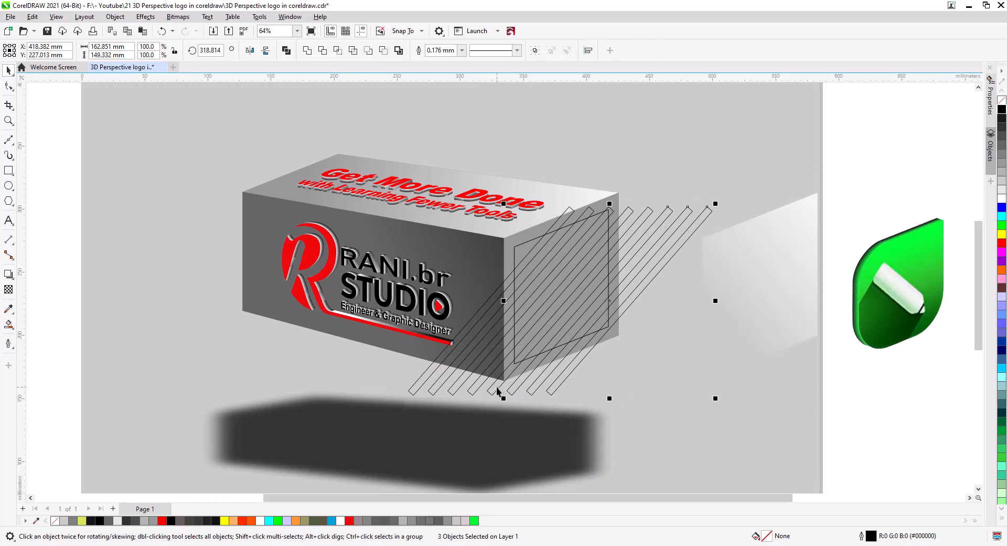
pyautogui.keyDown('shift'); pyautogui.click(493, 391); pyautogui.keyUp('shift')
pyautogui.keyDown('shift'); pyautogui.click(474, 391); pyautogui.keyUp('shift')
pyautogui.keyDown('shift'); pyautogui.click(455, 391); pyautogui.keyUp('shift')
pyautogui.keyDown('shift'); pyautogui.click(435, 391); pyautogui.keyUp('shift')
pyautogui.keyDown('shift'); pyautogui.click(415, 391); pyautogui.keyUp('shift')
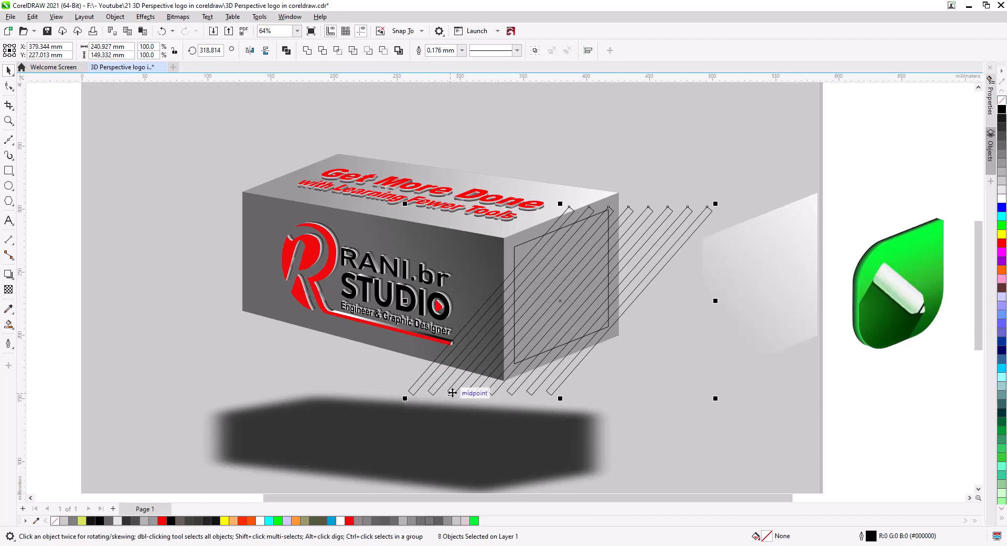
pyautogui.hotkey('ctrl', 'l')
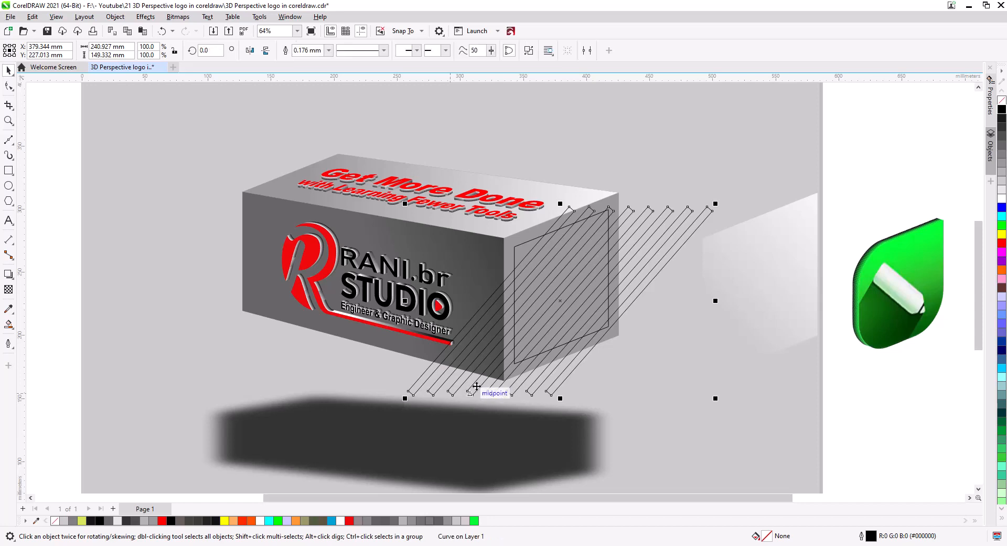
# Shift the combined strips to about X 376 mm, Y 232.7 mm, trim the outlined side-face copy with them, and delete the strips
pyautogui.moveTo(621, 272); pyautogui.dragTo(623, 261)
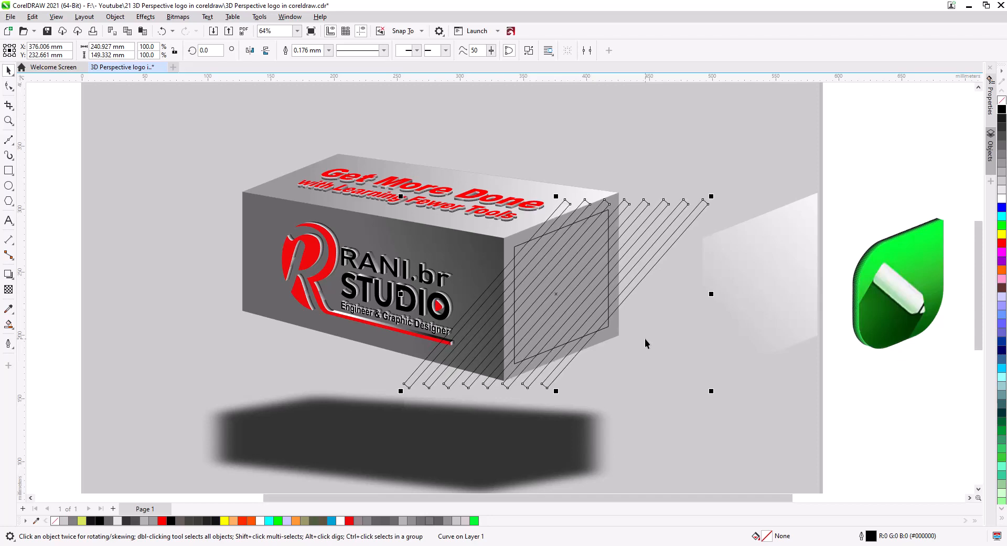
pyautogui.keyDown('shift'); pyautogui.click(516, 253); pyautogui.keyUp('shift')
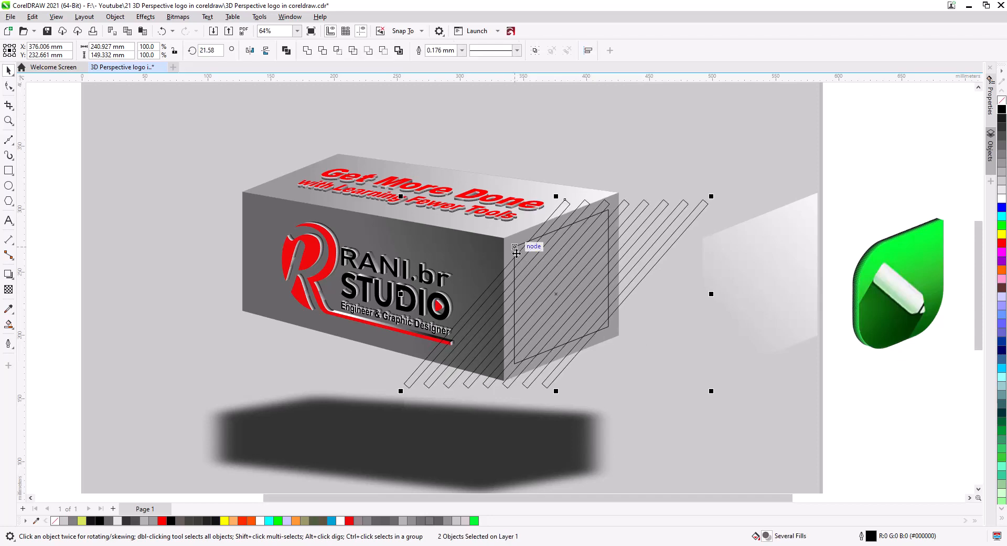
pyautogui.click(115, 17)
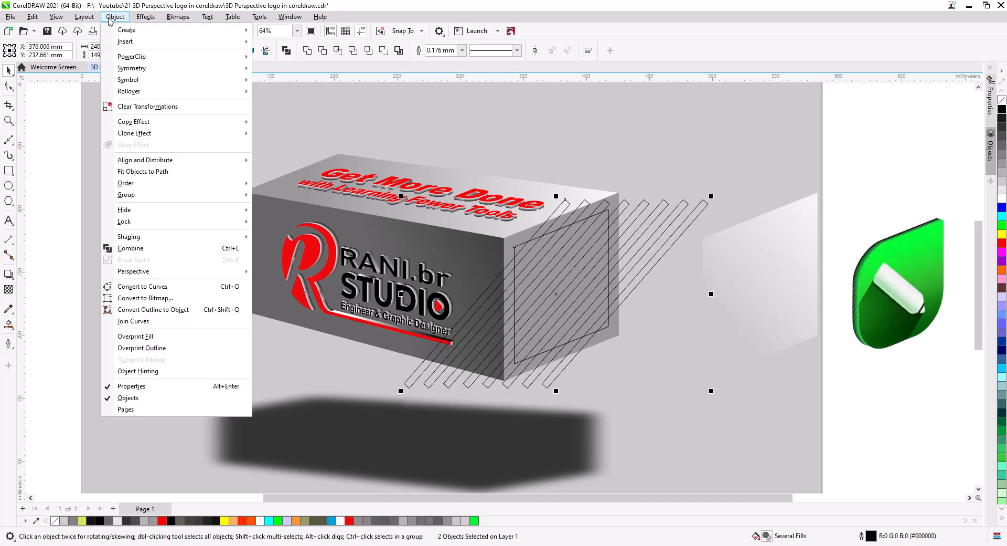
pyautogui.moveTo(160, 237)
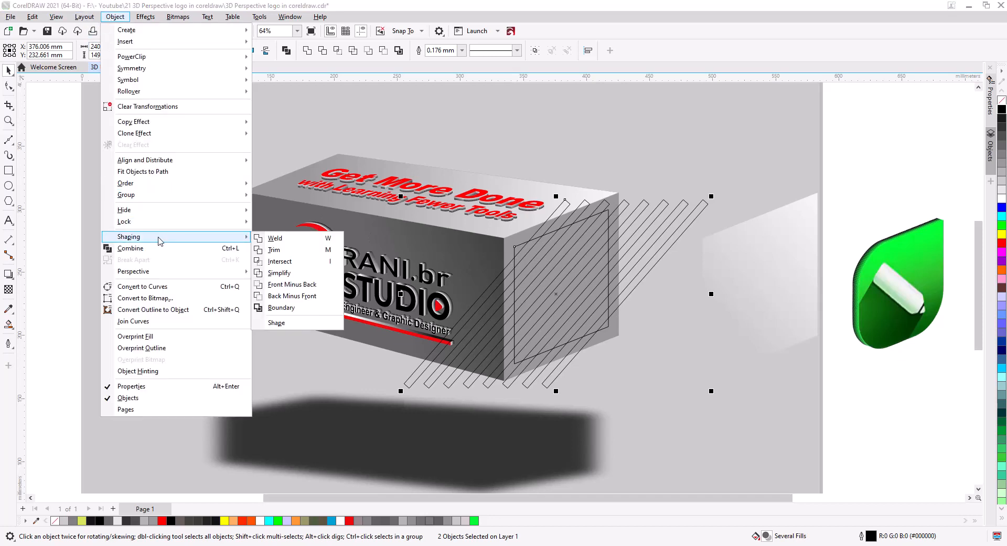
pyautogui.click(278, 250)
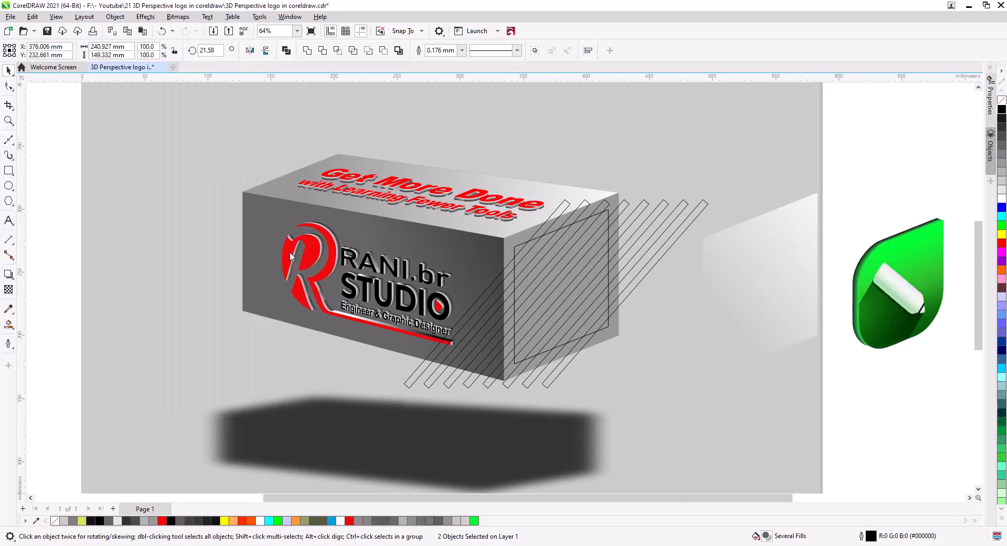
pyautogui.click(698, 217)
pyautogui.press('Delete')
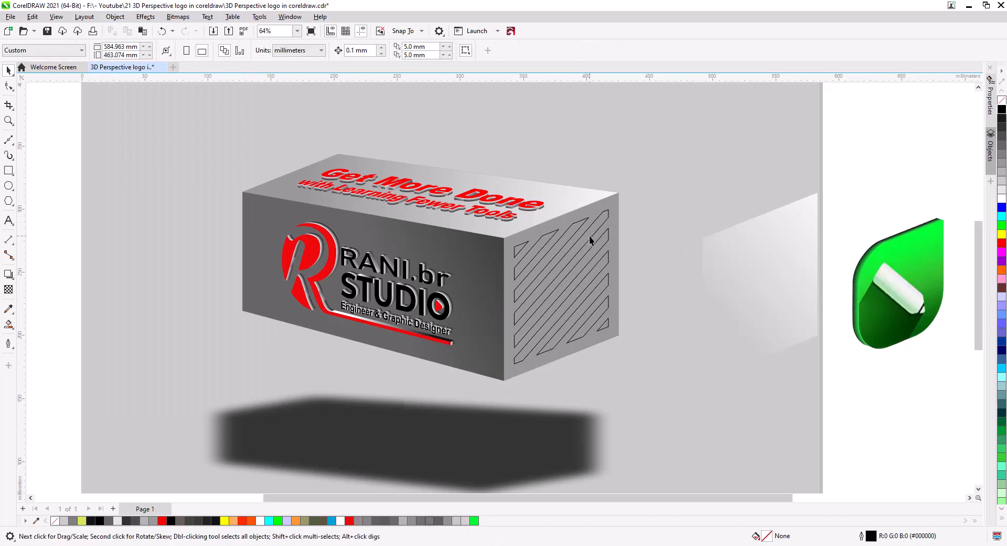
# Fill the trimmed stripe panel on the side face with red (#FF0000) and remove its outline
pyautogui.click(590, 236)
pyautogui.click(1003, 243)
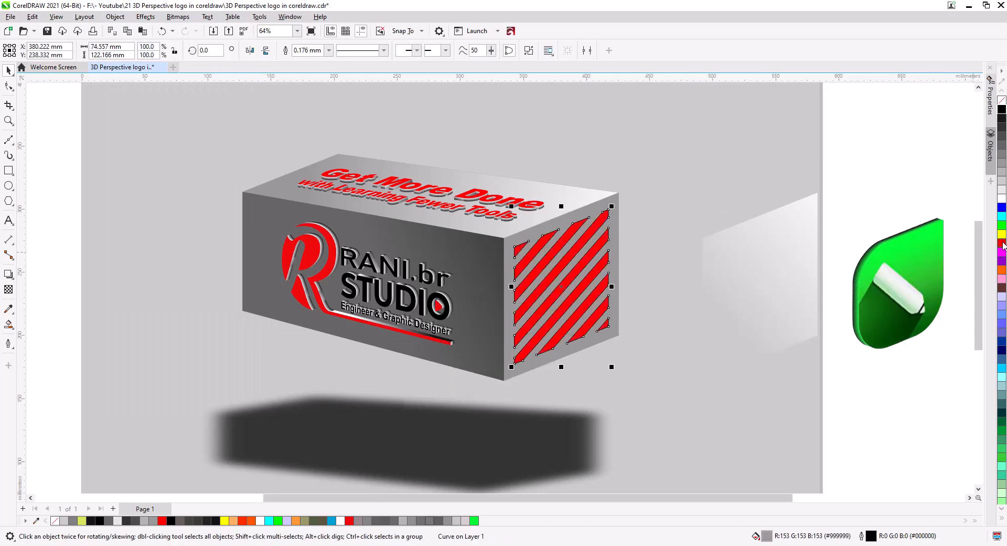
pyautogui.rightClick(1002, 101)
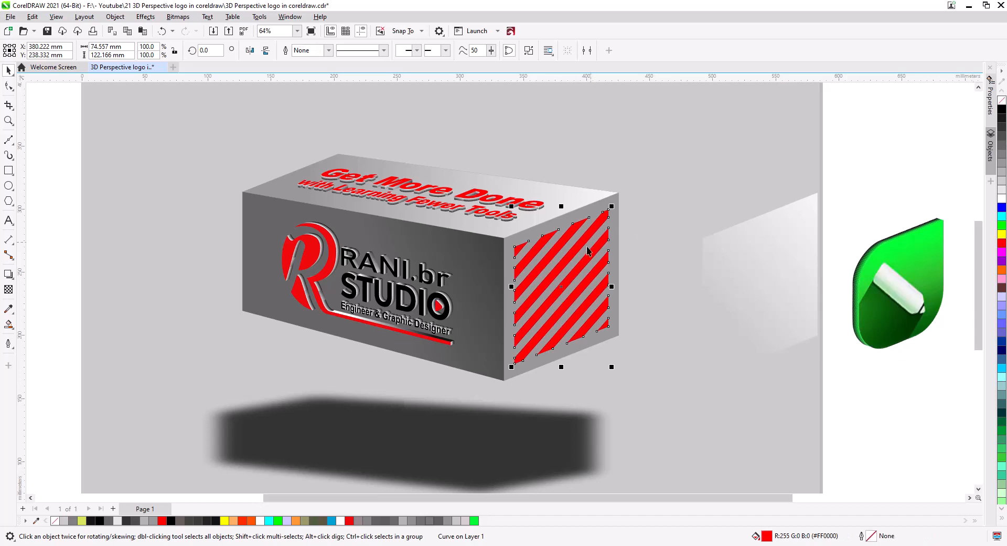
# Extrude the red stripes toward the upper left as a parallel extrusion, with colour shading from red to black
pyautogui.click(8, 289)
pyautogui.click(8, 273)
pyautogui.click(54, 336)
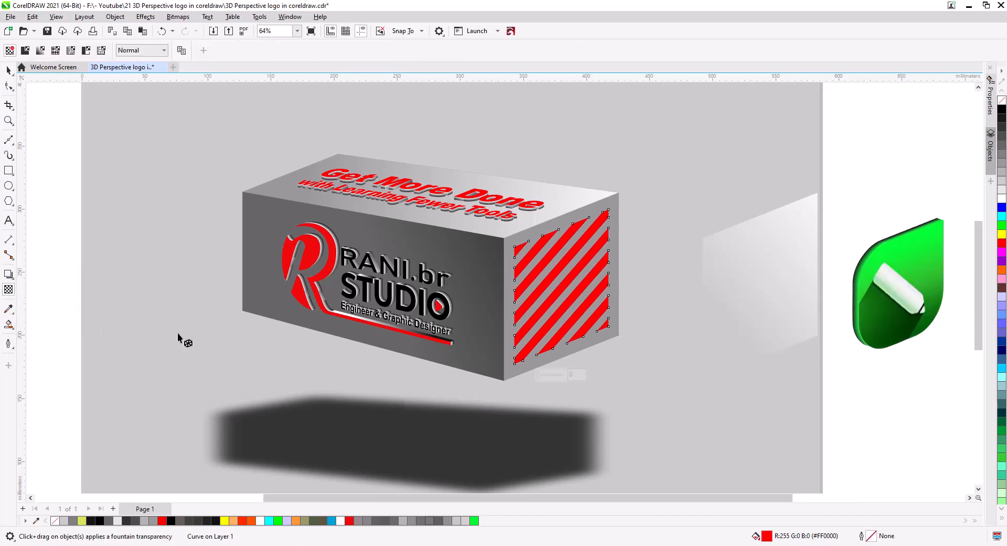
pyautogui.moveTo(596, 274); pyautogui.dragTo(533, 259)
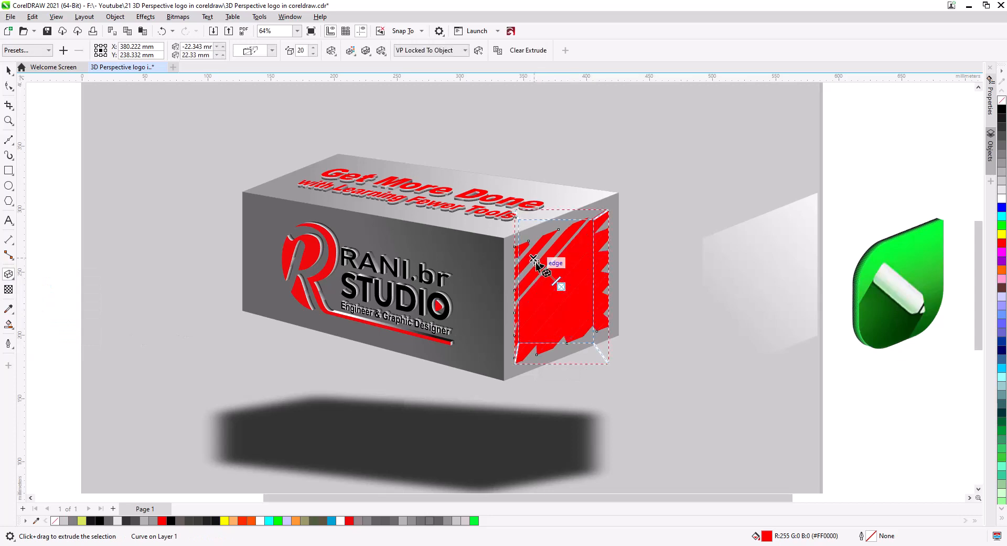
pyautogui.click(272, 51)
pyautogui.click(269, 114)
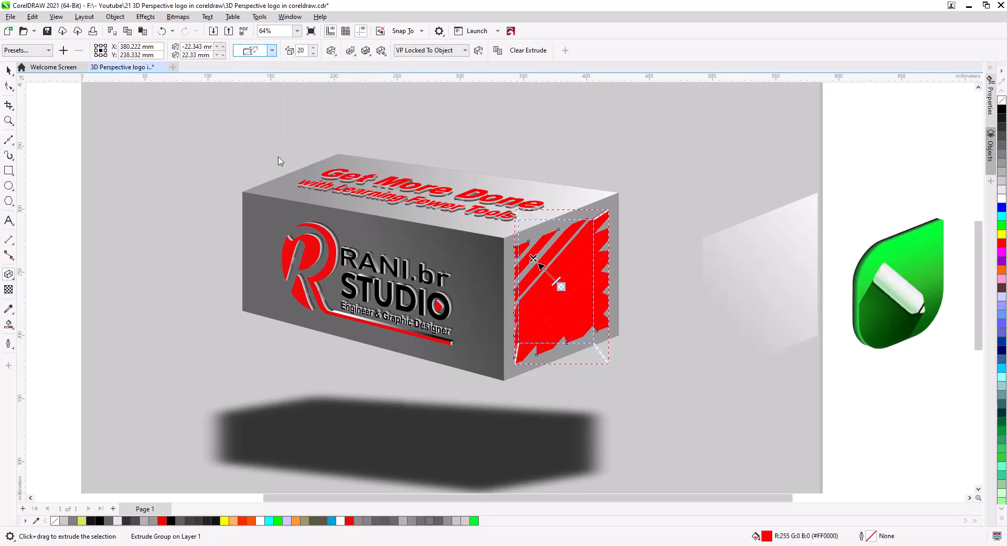
pyautogui.click(351, 53)
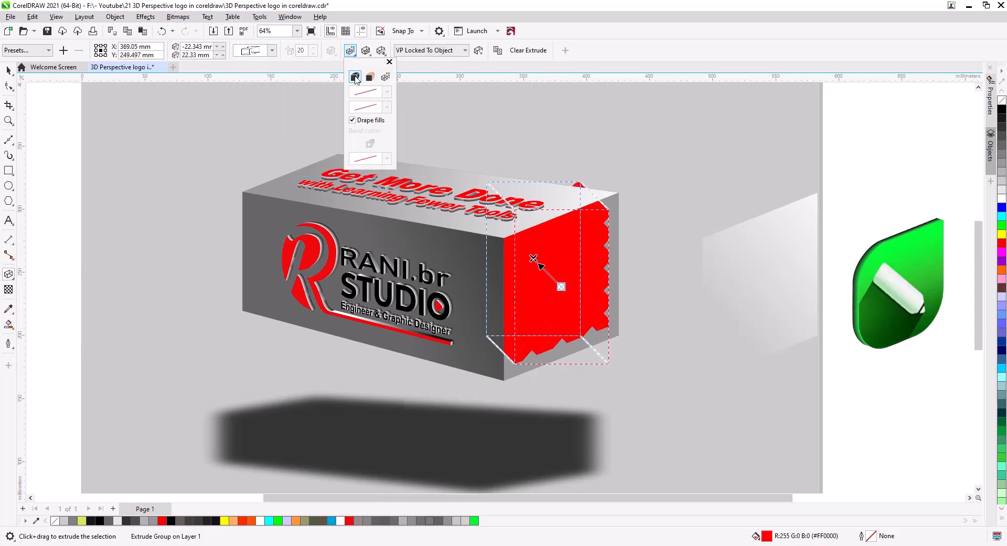
pyautogui.click(386, 78)
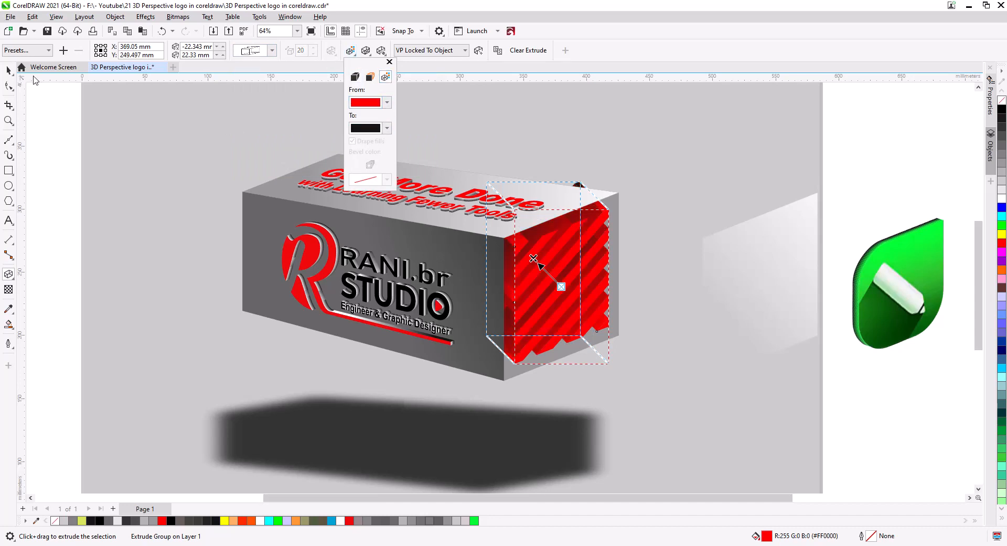
pyautogui.click(538, 260)
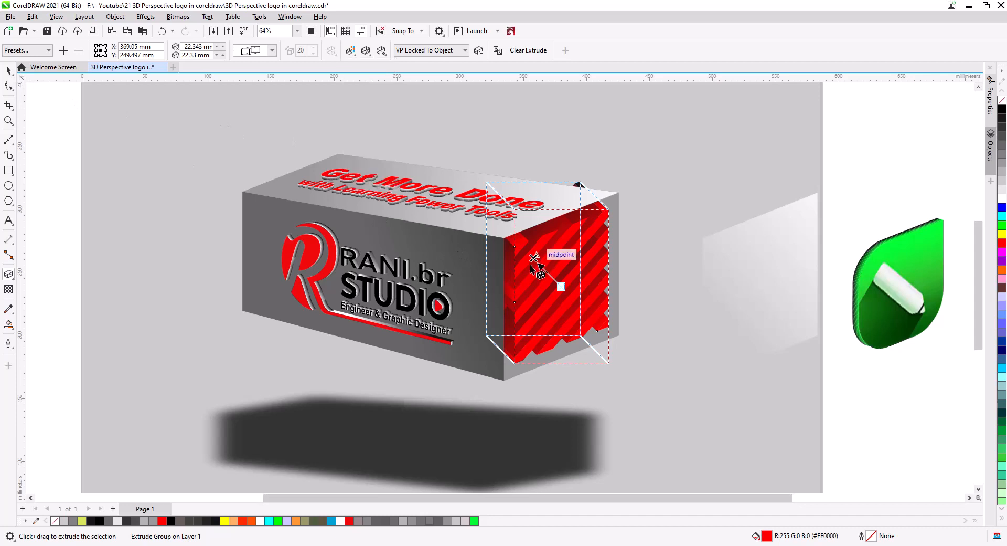
# Reduce the stripes' extrusion offset to about -3.6 mm, -0.15 mm and move them to about X 381.7 mm, Y 239 mm
pyautogui.scroll(2, 533, 260)
pyautogui.moveTo(529, 257); pyautogui.dragTo(574, 306)
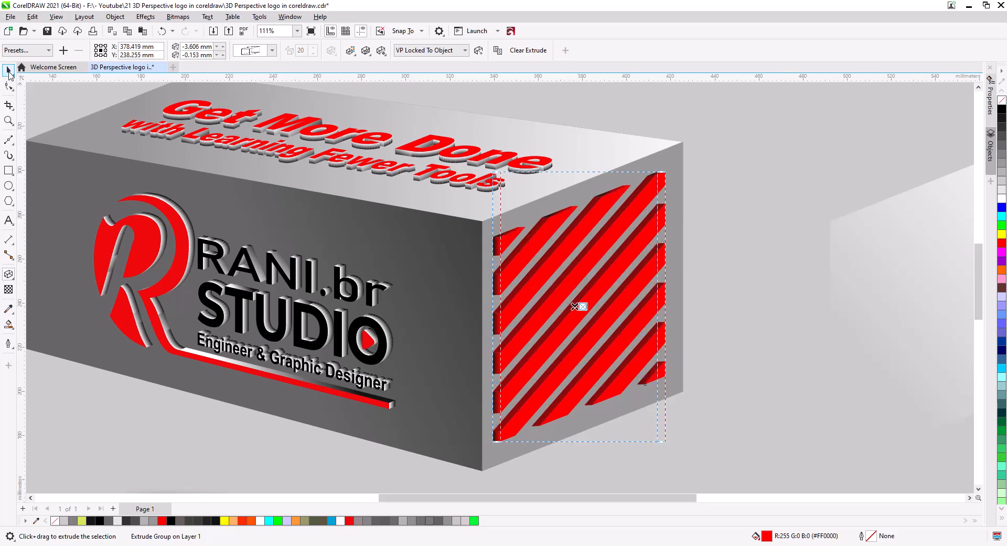
pyautogui.click(8, 70)
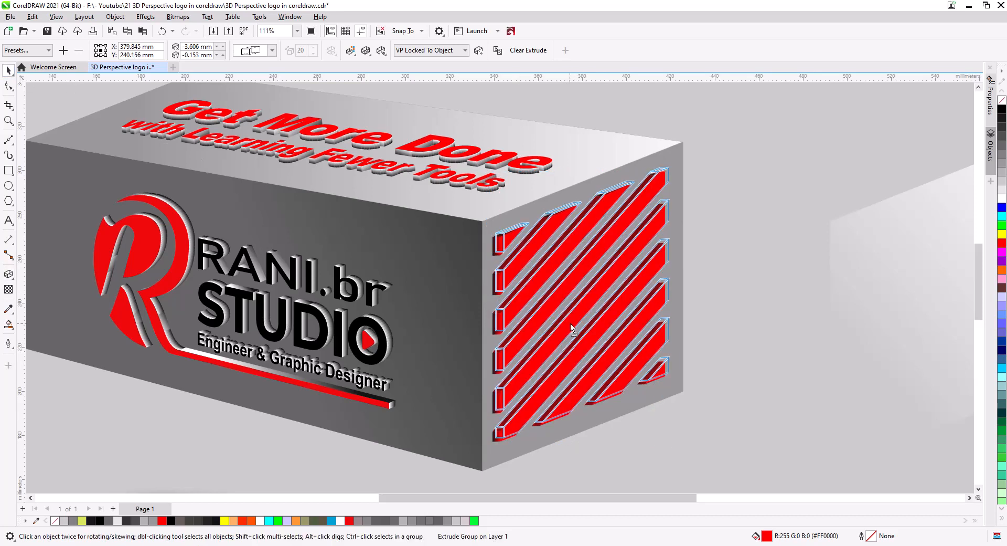
pyautogui.click(571, 327)
pyautogui.moveTo(572, 327); pyautogui.dragTo(574, 329)
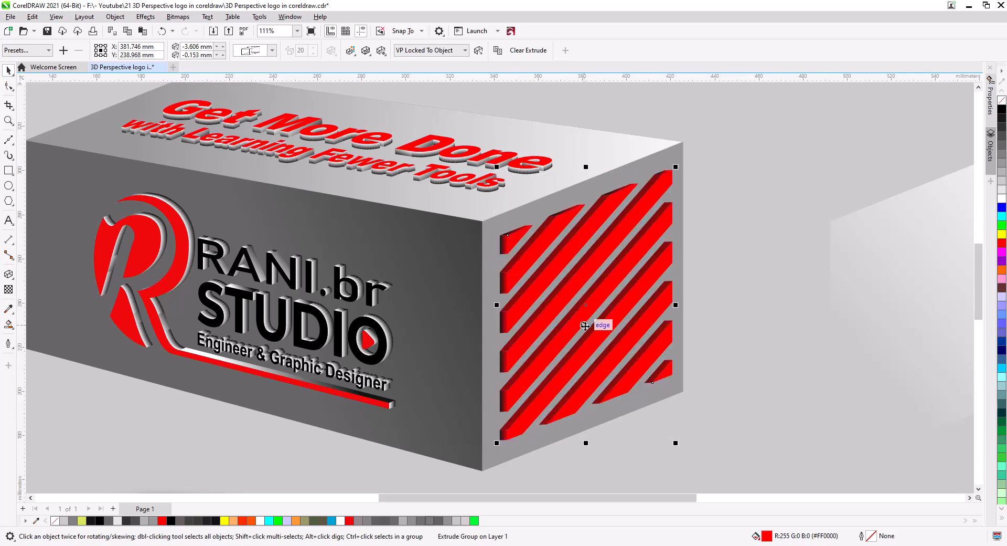
pyautogui.scroll(-2, 489, 234)
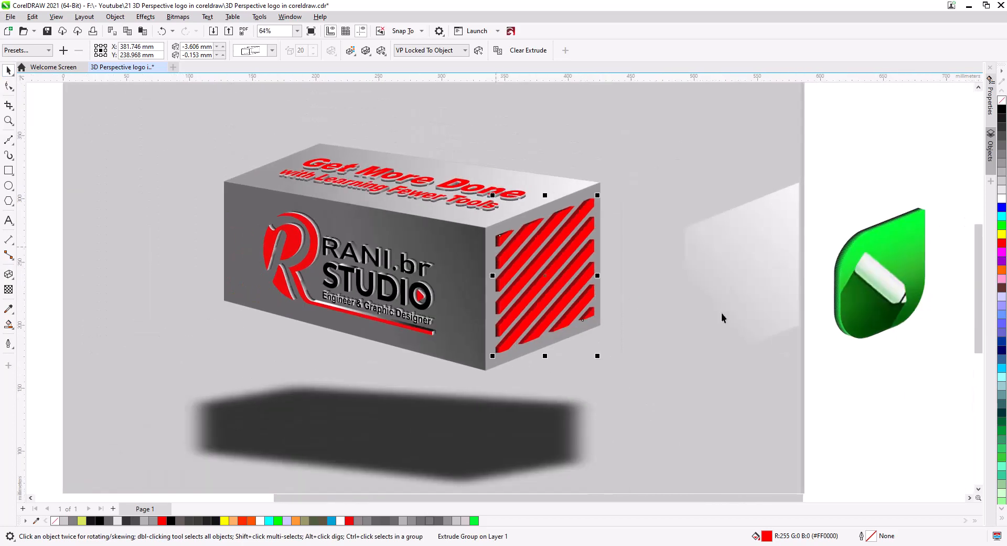
# Move the white gradient overlay back onto the side face at X 380.2 mm, Y 238.3 mm, and bring the extruded stripes in front of it
pyautogui.click(721, 291)
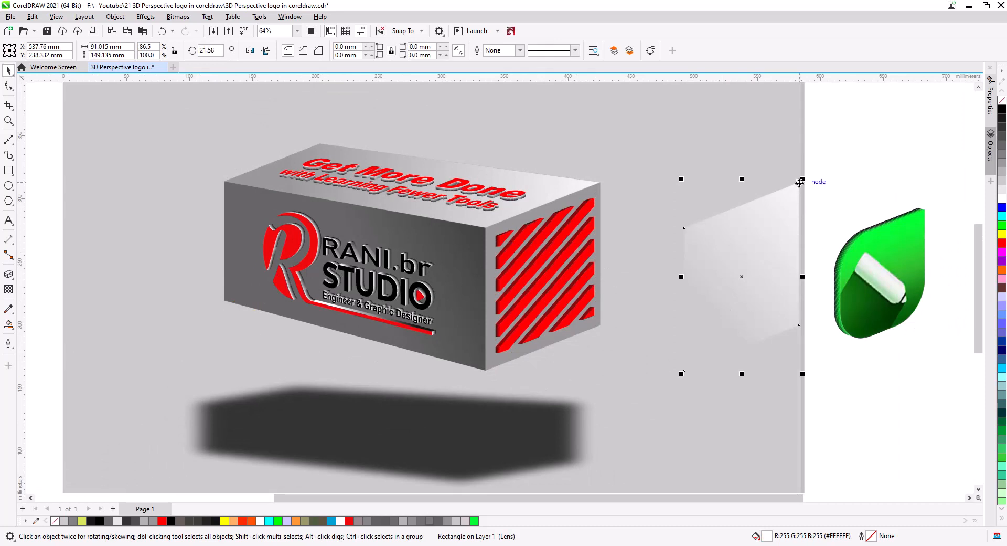
pyautogui.moveTo(799, 181); pyautogui.dragTo(601, 182)
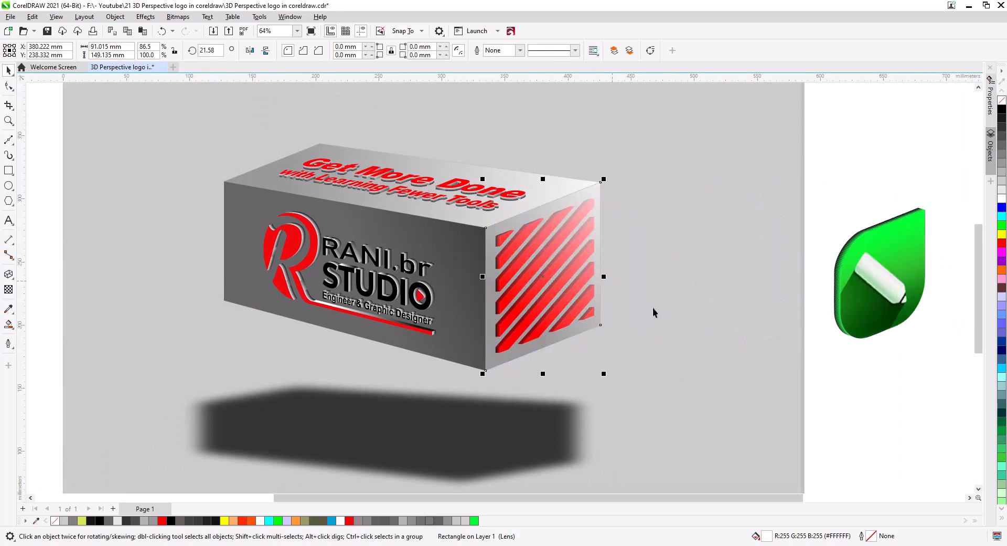
pyautogui.click(809, 201)
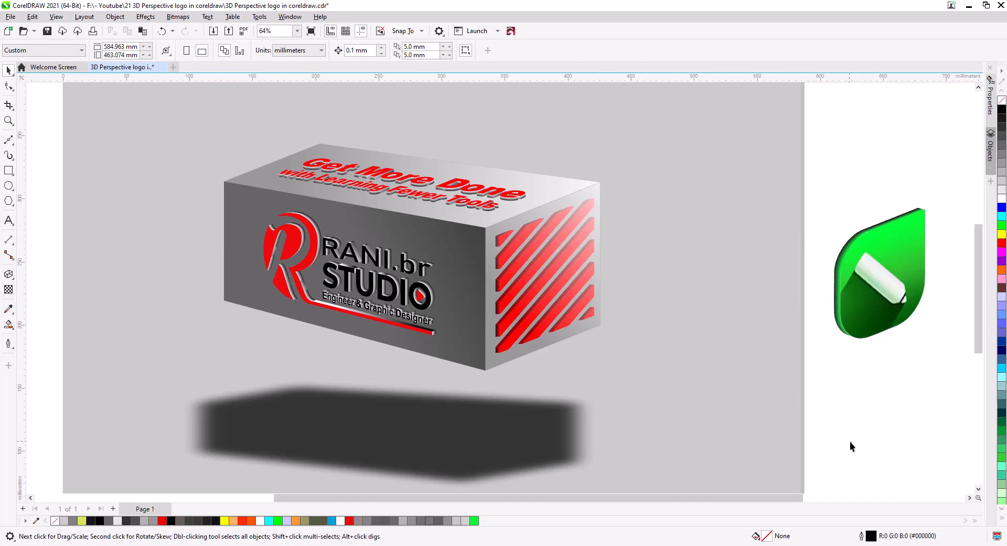
pyautogui.moveTo(851, 442); pyautogui.dragTo(491, 190)
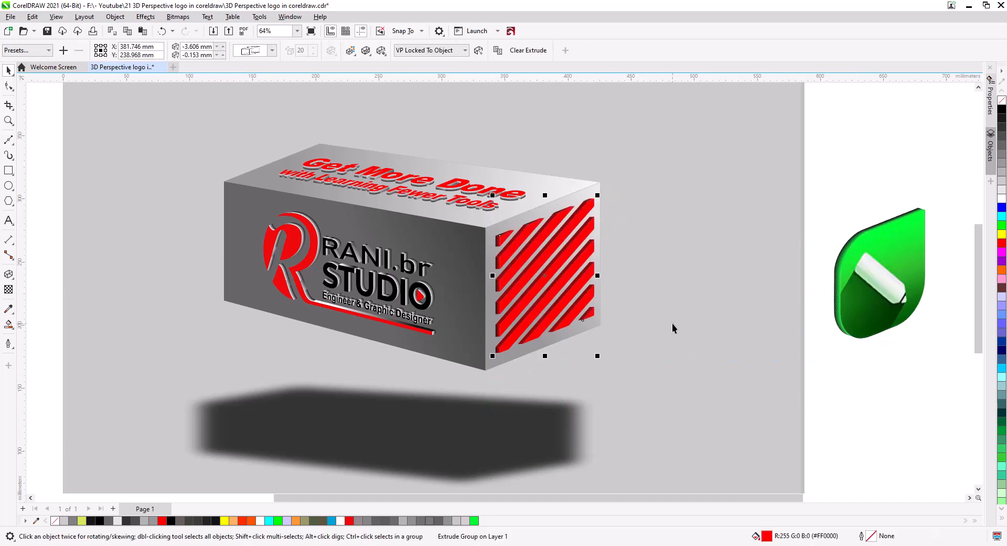
pyautogui.click(876, 392)
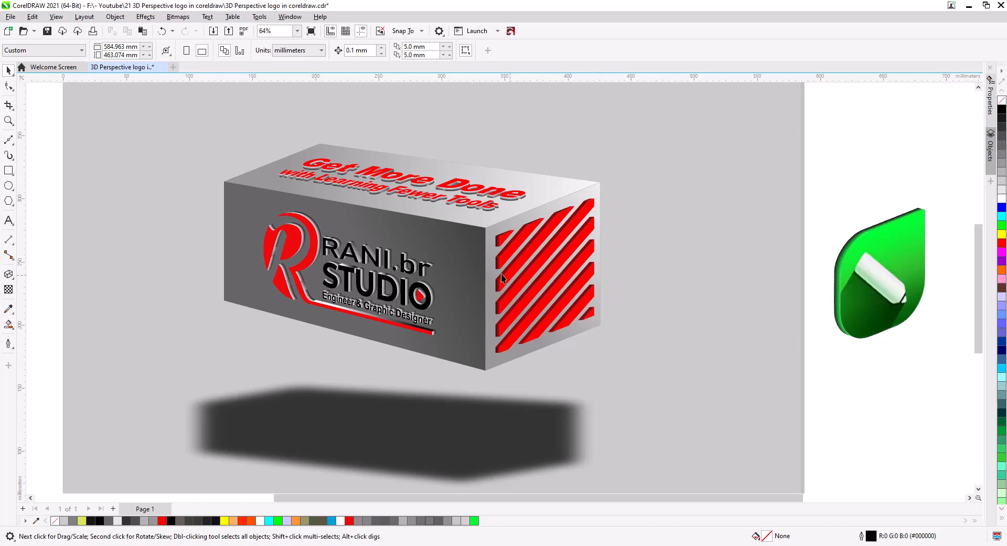
# Bring the black gradient overlay of the front logo face to the front of the page
pyautogui.click(472, 245)
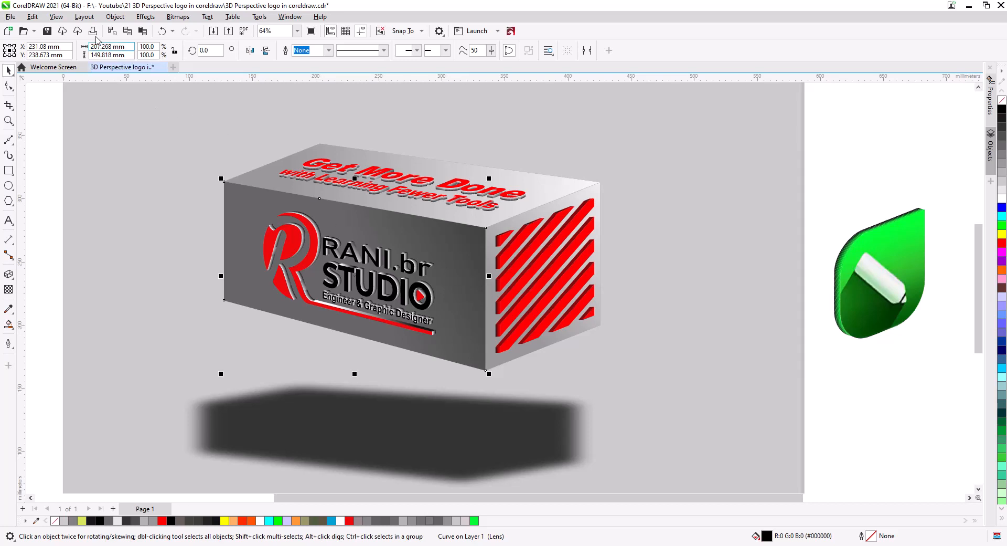
pyautogui.click(115, 18)
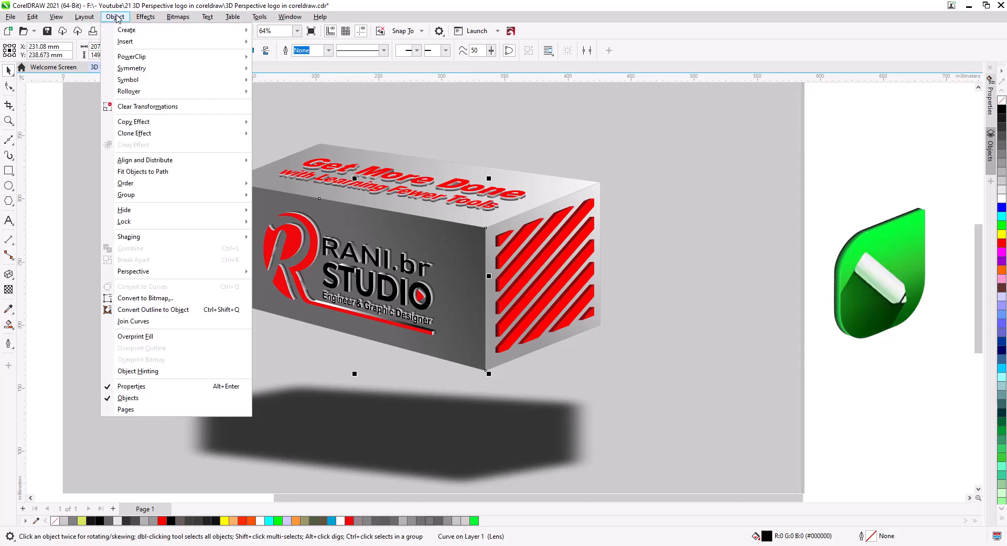
pyautogui.moveTo(169, 188)
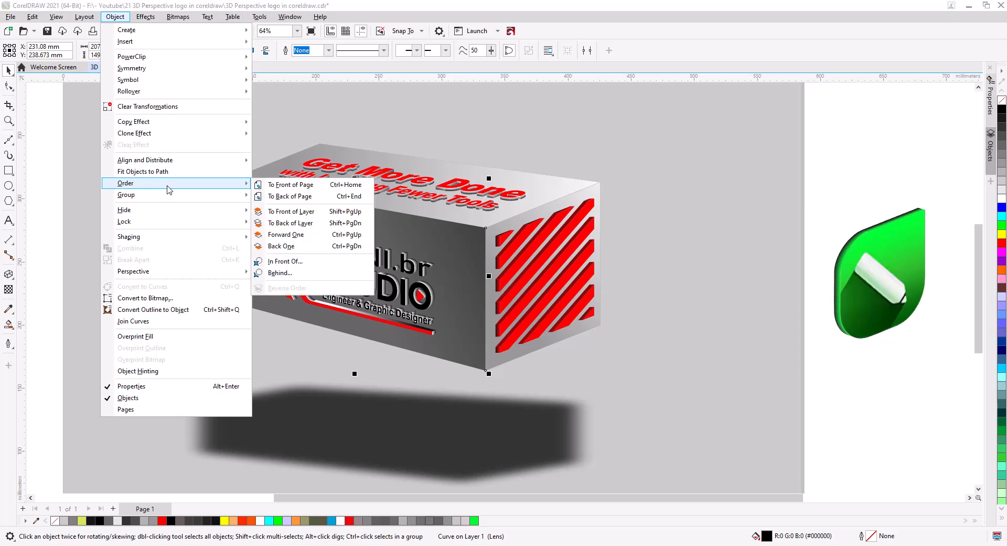
pyautogui.click(290, 187)
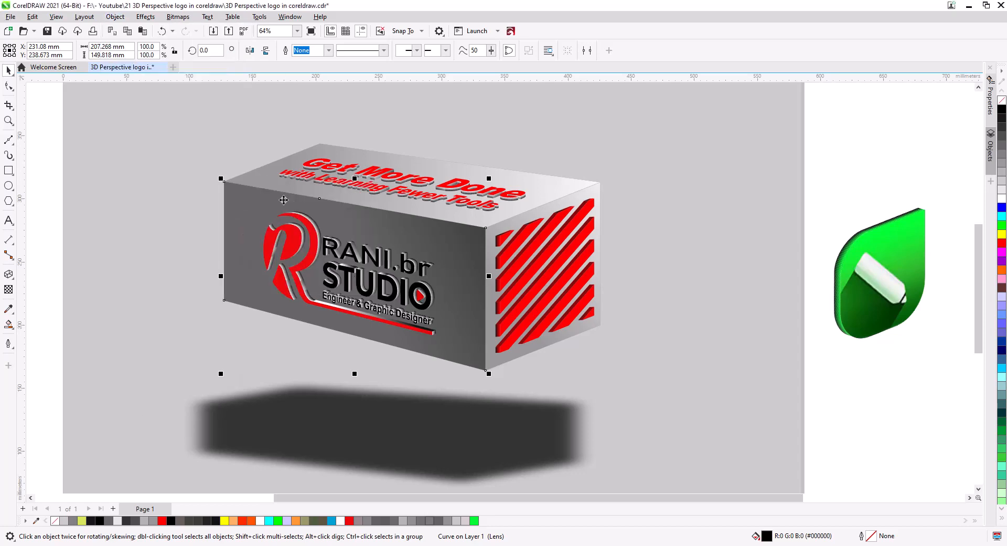
# Bring the white gradient overlay of the top face to the front of the page
pyautogui.click(552, 193)
pyautogui.click(115, 16)
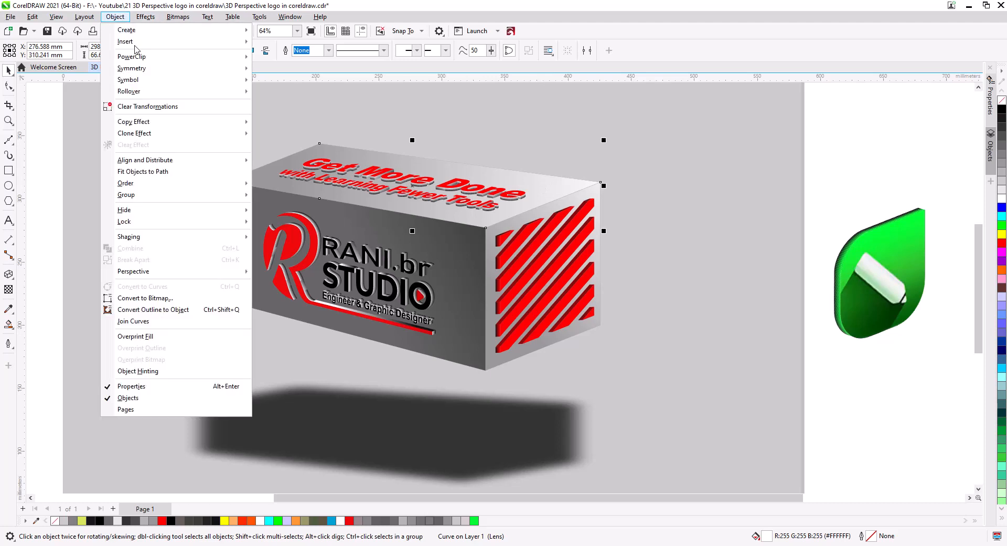
pyautogui.moveTo(165, 188)
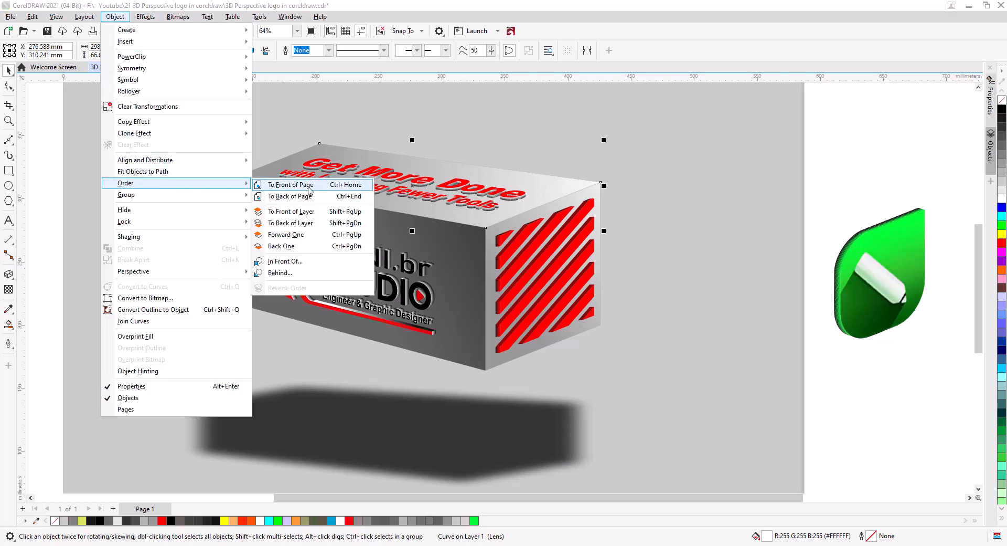
pyautogui.click(310, 189)
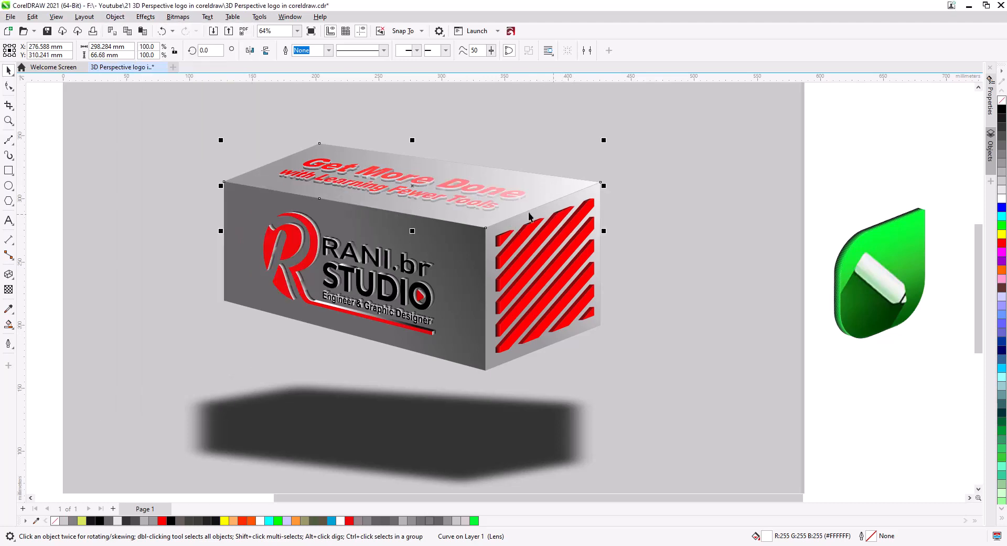
# Soften the top overlay's fountain transparency by extending its white end past the box to about 173.2 degrees and shifting its midpoint right
pyautogui.click(9, 289)
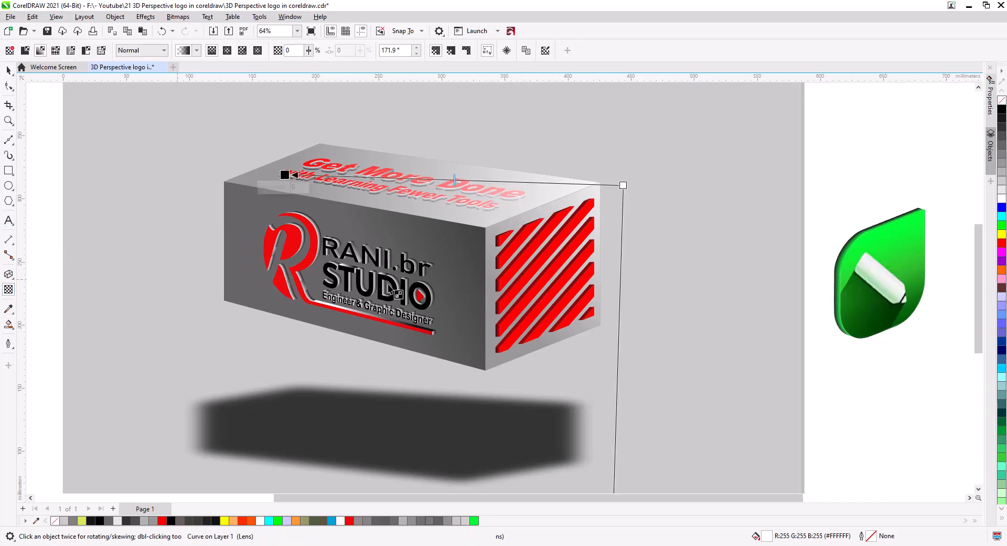
pyautogui.moveTo(624, 185); pyautogui.dragTo(686, 185)
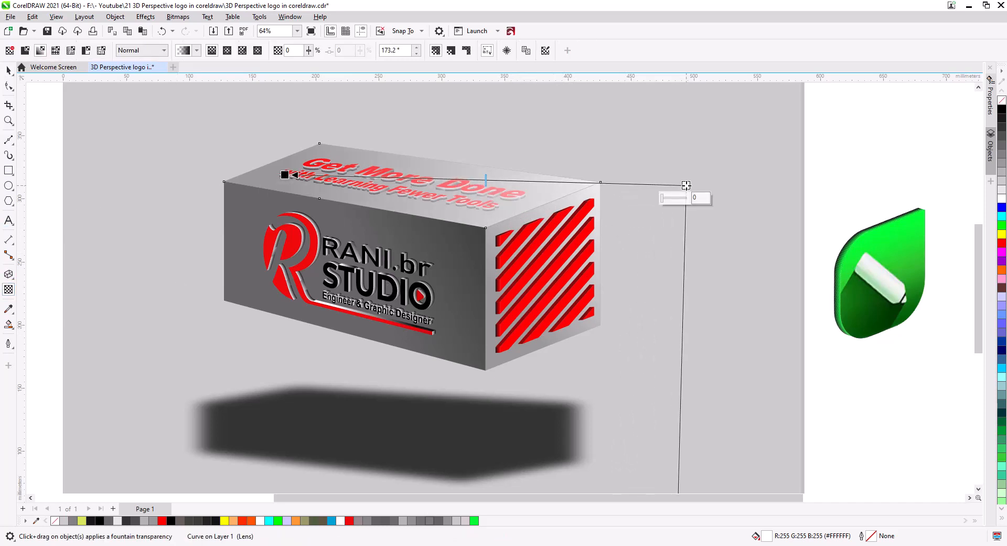
pyautogui.moveTo(487, 180); pyautogui.dragTo(549, 182)
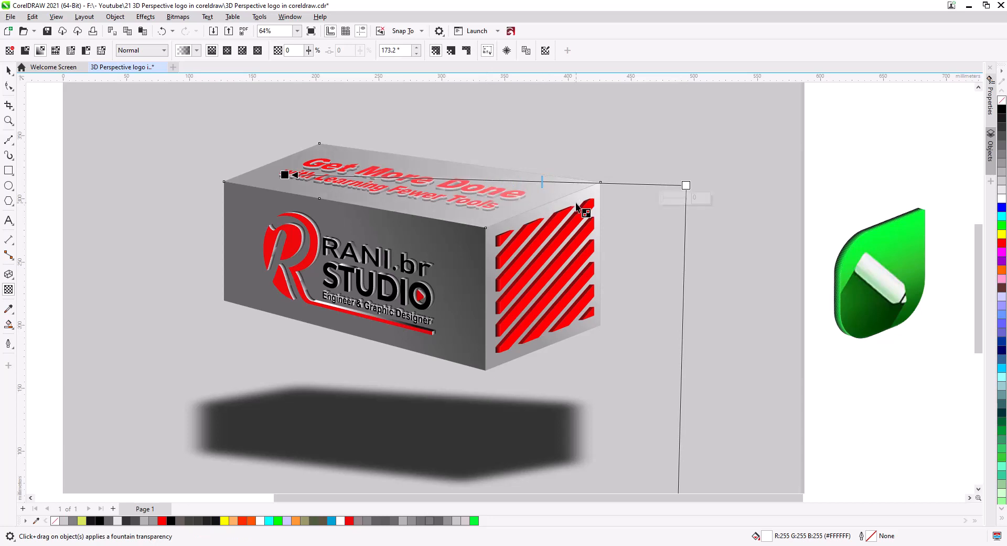
pyautogui.click(9, 70)
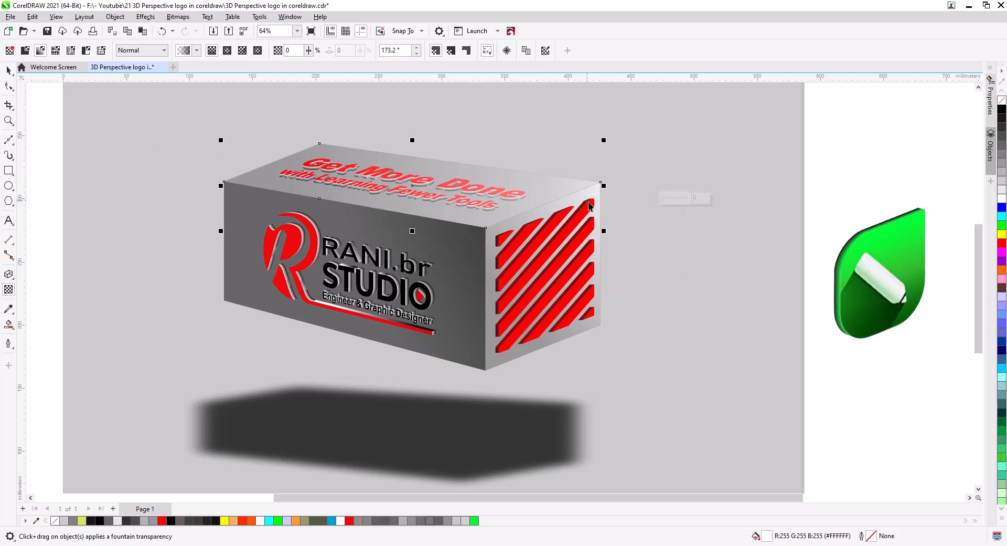
# Bring the white gradient overlay of the striped side face to the front of the page
pyautogui.click(594, 194)
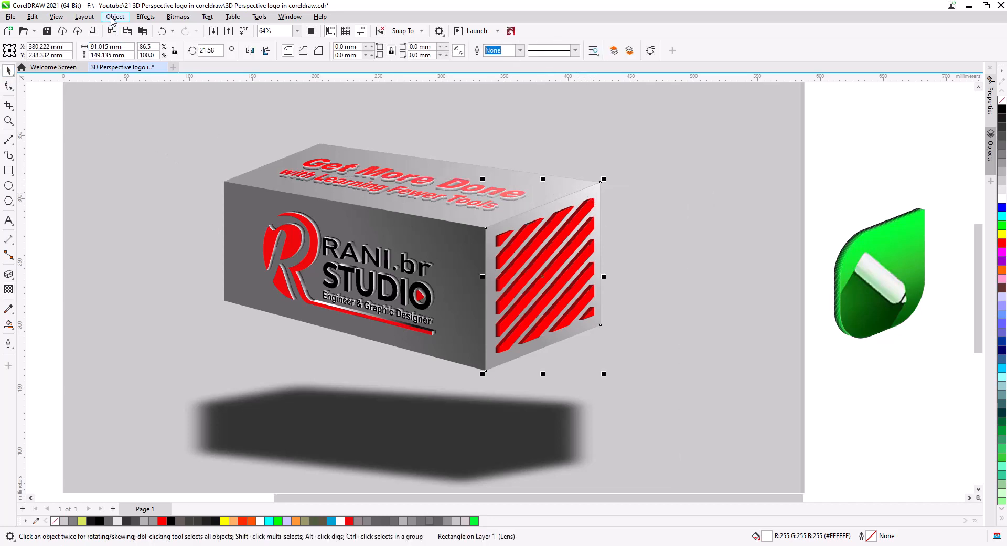
pyautogui.click(112, 20)
pyautogui.moveTo(153, 185)
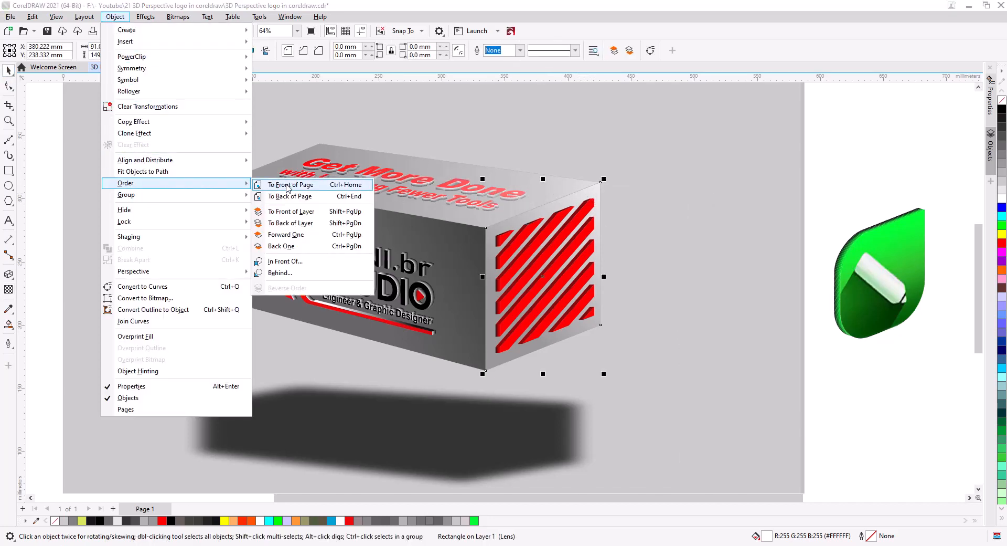
pyautogui.click(287, 185)
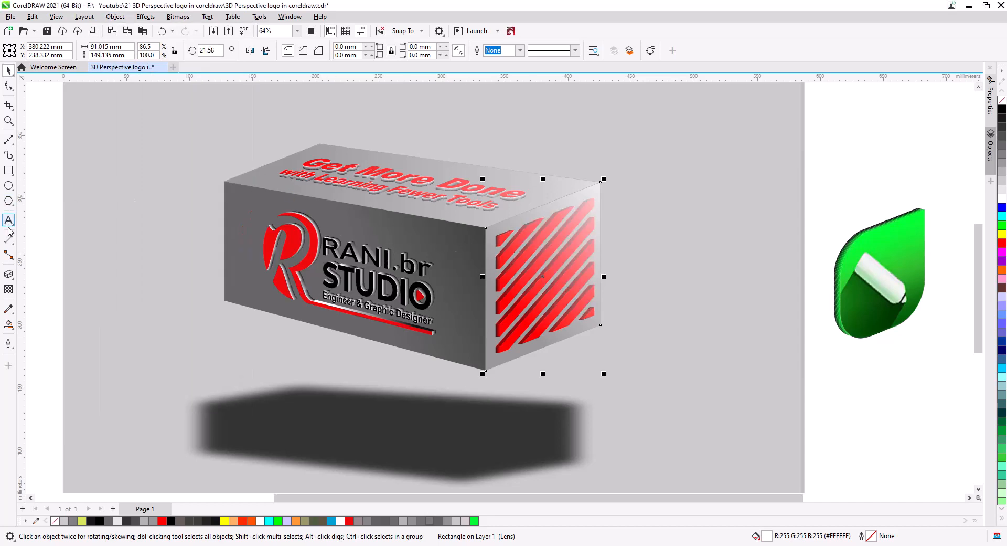
# Soften the side overlay's fountain transparency by extending its white end beyond the box's upper back corner and shifting its midpoint outward
pyautogui.click(8, 289)
pyautogui.moveTo(506, 305); pyautogui.dragTo(684, 149)
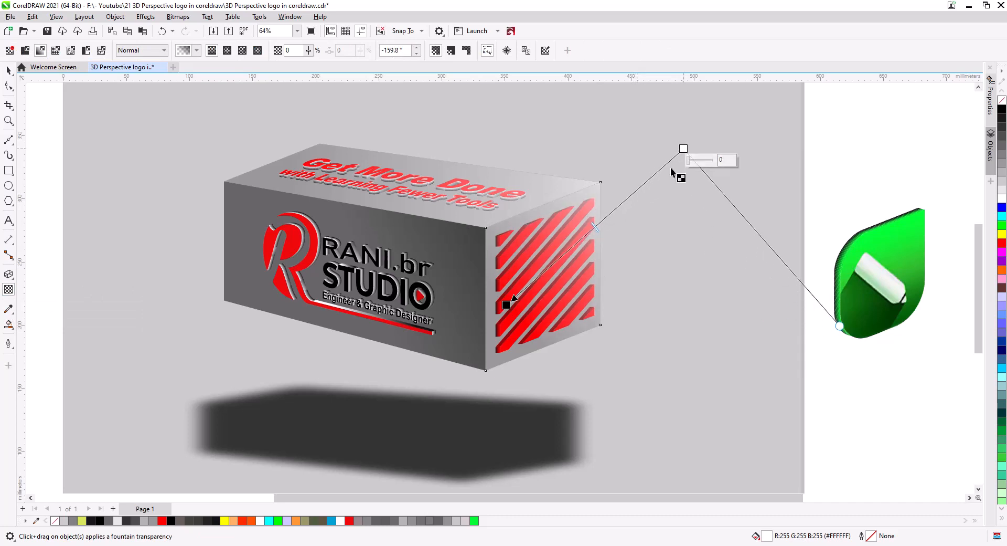
pyautogui.moveTo(596, 227); pyautogui.dragTo(609, 217)
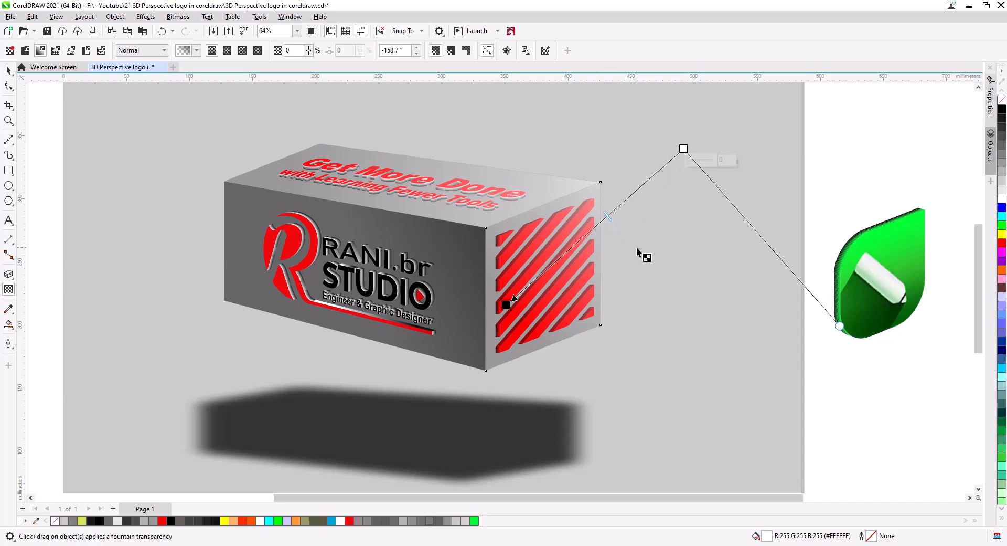
pyautogui.click(8, 85)
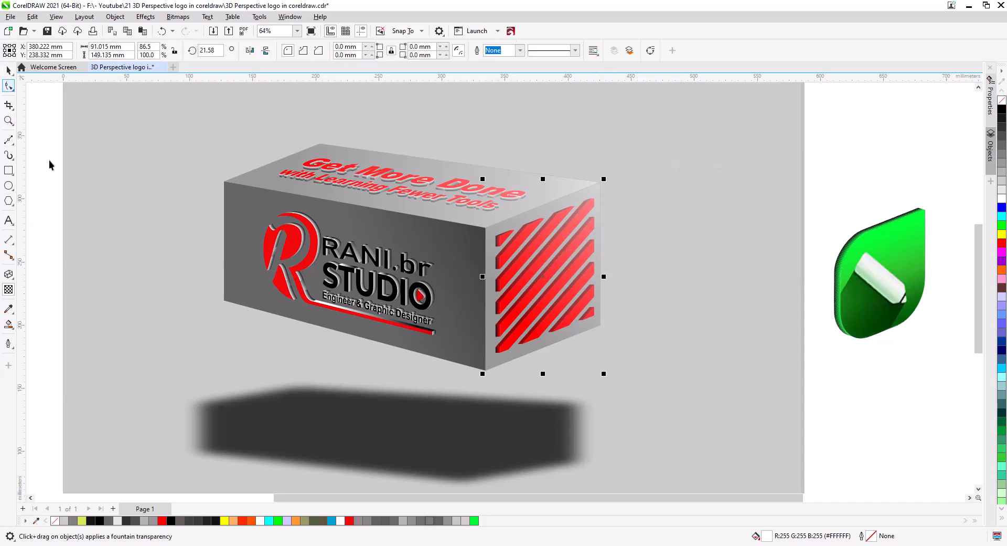
pyautogui.click(155, 220)
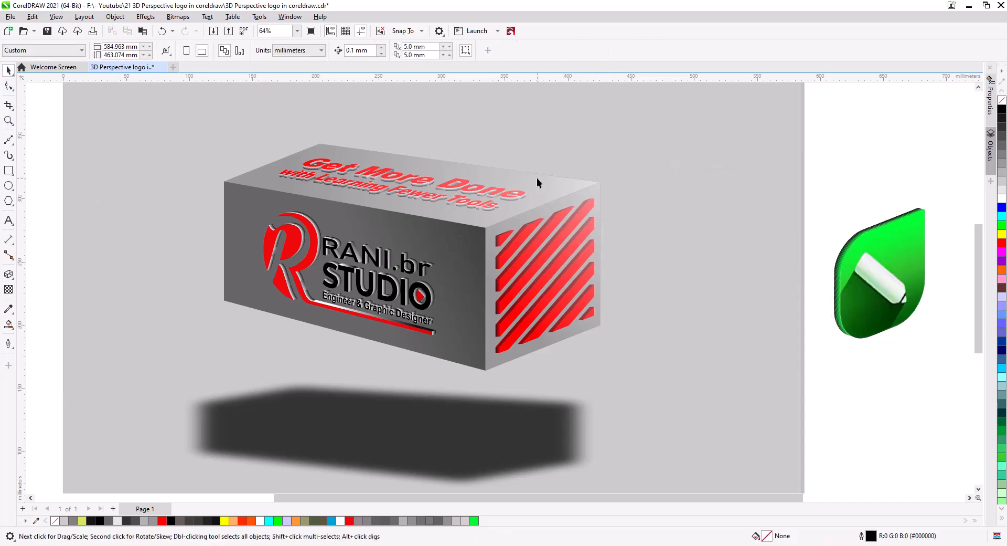
# Undo the side overlay's transparency and order changes, along with the top overlay's move to the front
pyautogui.scroll(2, 489, 222)
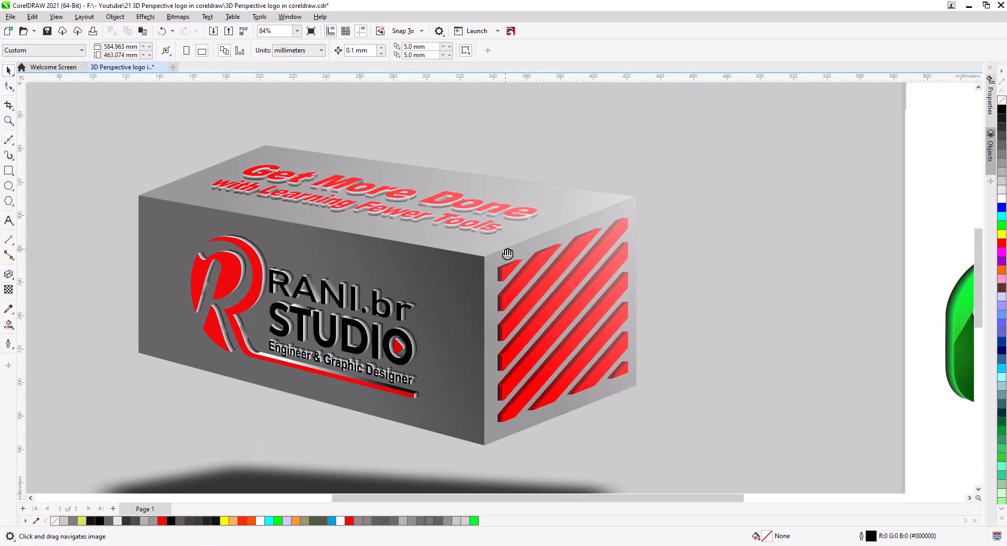
pyautogui.scroll(4, 546, 234)
pyautogui.moveTo(547, 234); pyautogui.dragTo(569, 219)
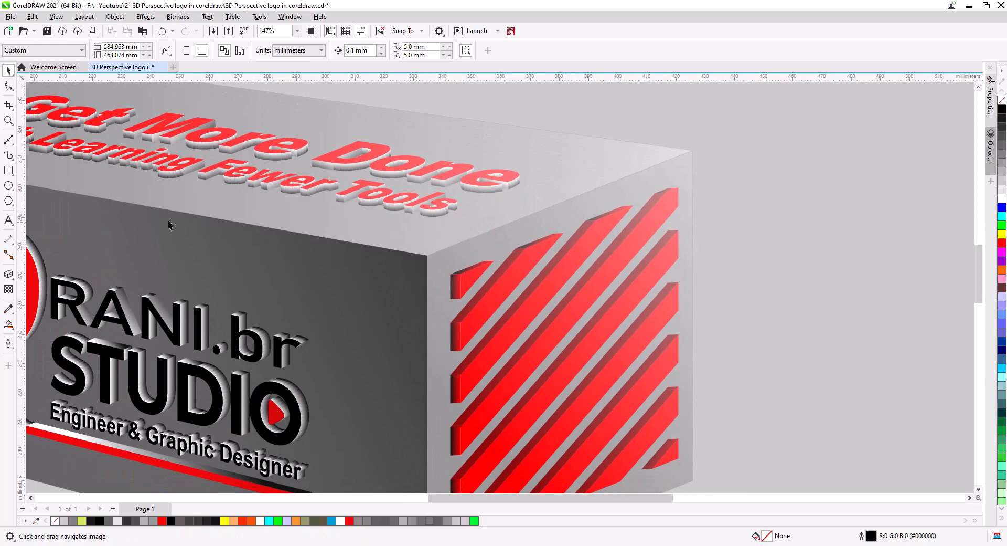
pyautogui.click(529, 230)
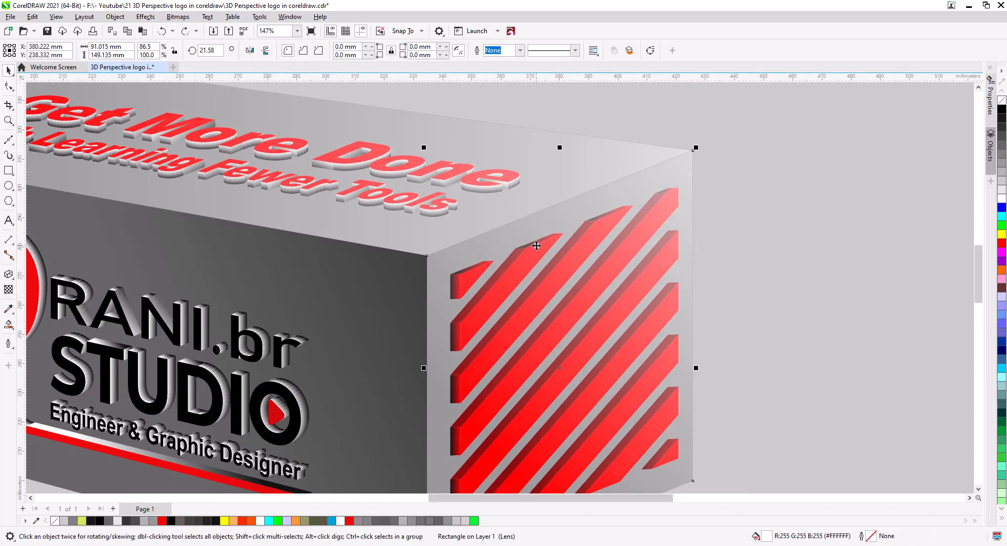
pyautogui.hotkey('ctrl', 'z')
pyautogui.hotkey('ctrl', 'z')
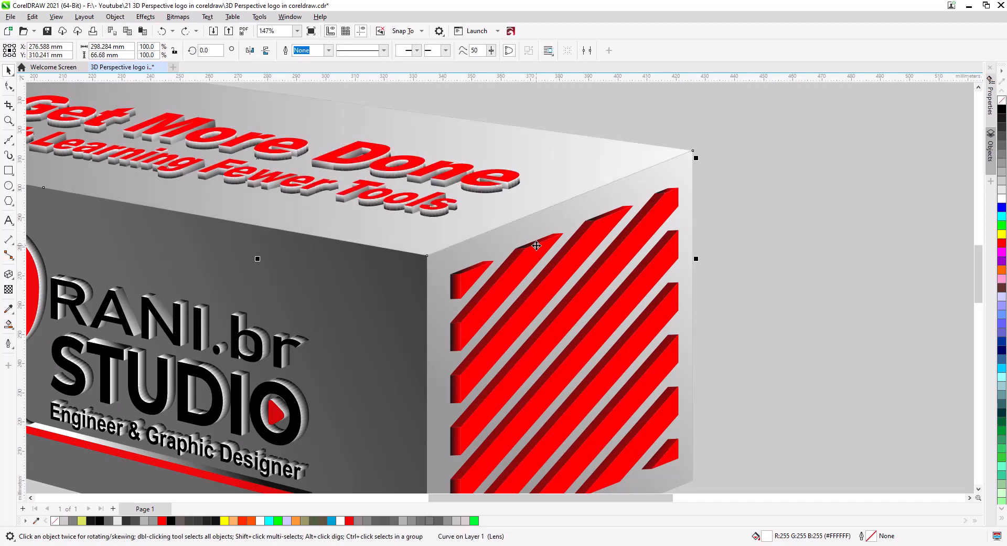
pyautogui.hotkey('ctrl', 'z')
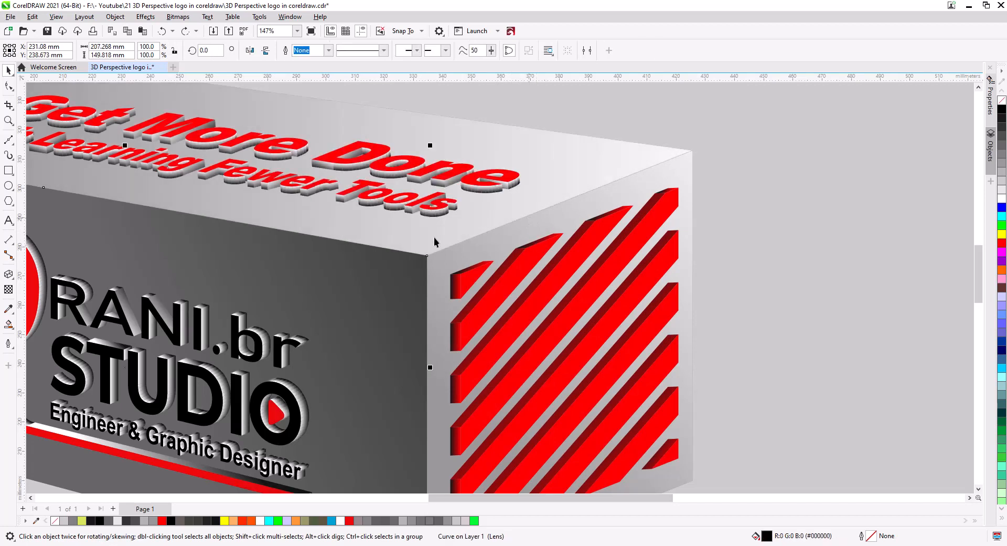
# Draw a straight Bézier line along the edge between the top and striped side faces, about 91 mm wide and 36 mm high
pyautogui.click(10, 141)
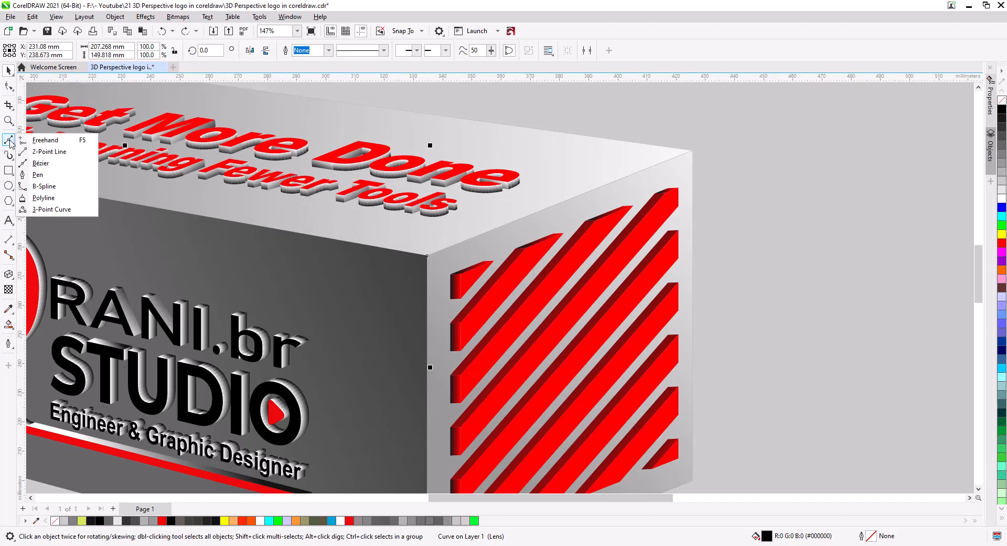
pyautogui.click(40, 163)
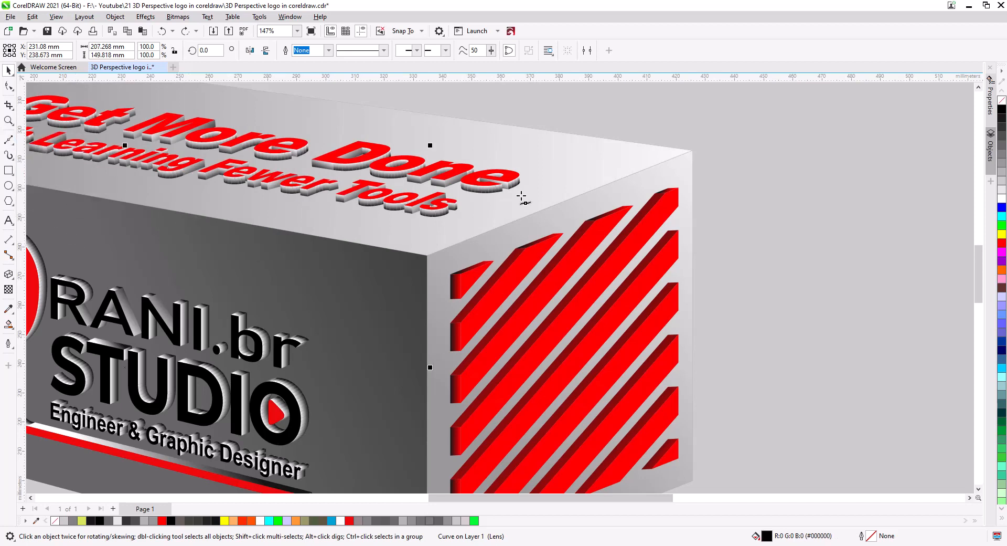
pyautogui.click(693, 151)
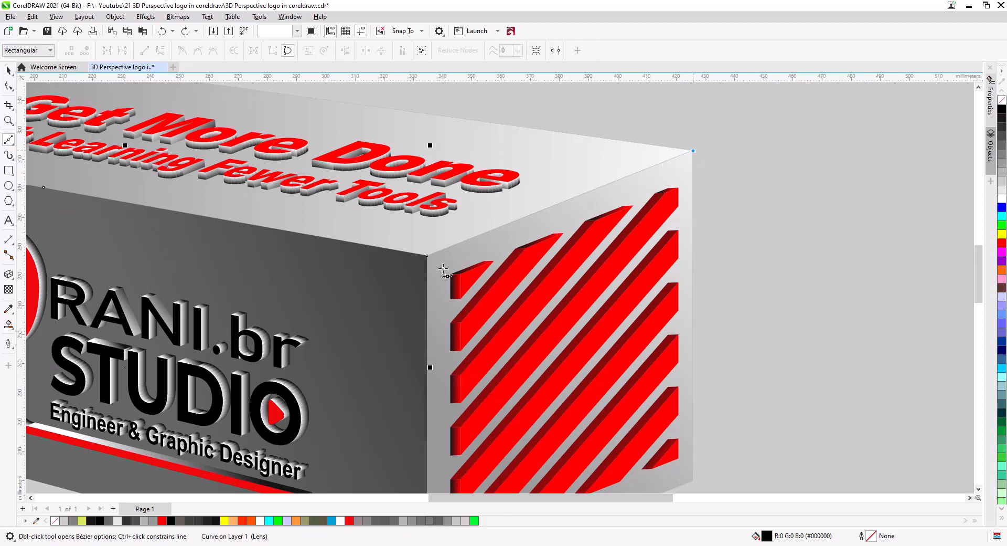
pyautogui.click(426, 255)
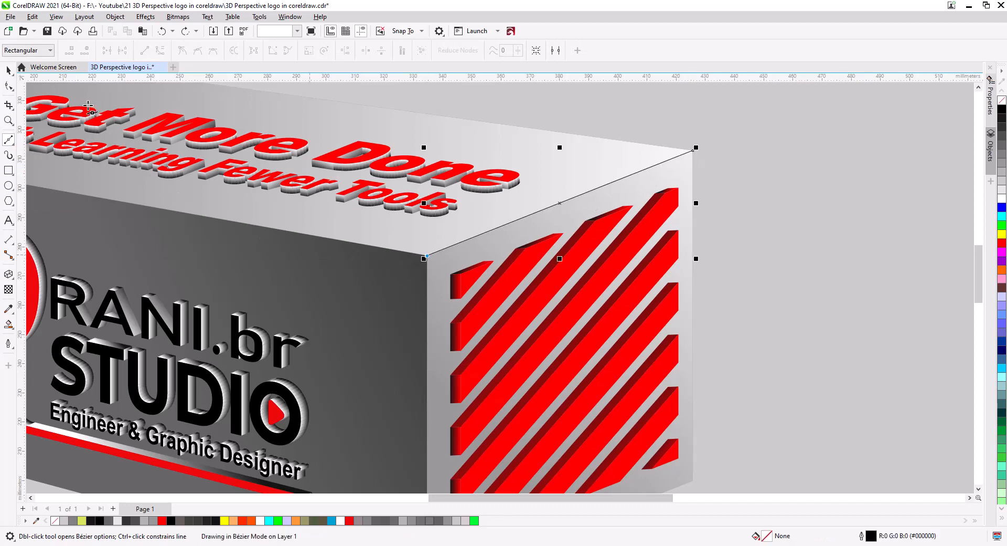
pyautogui.click(9, 70)
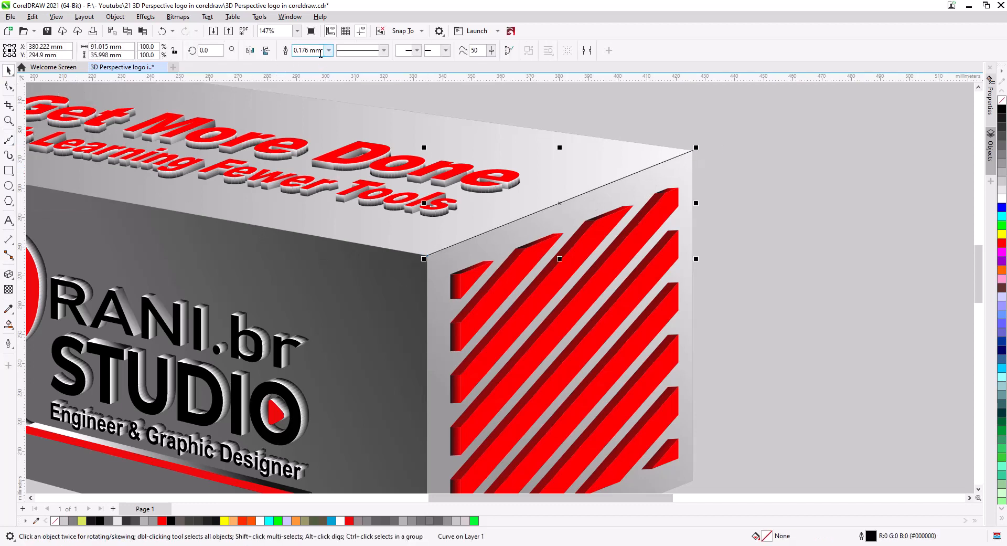
# Give the line between the top and side faces a white outline 0.75 mm thick
pyautogui.click(328, 50)
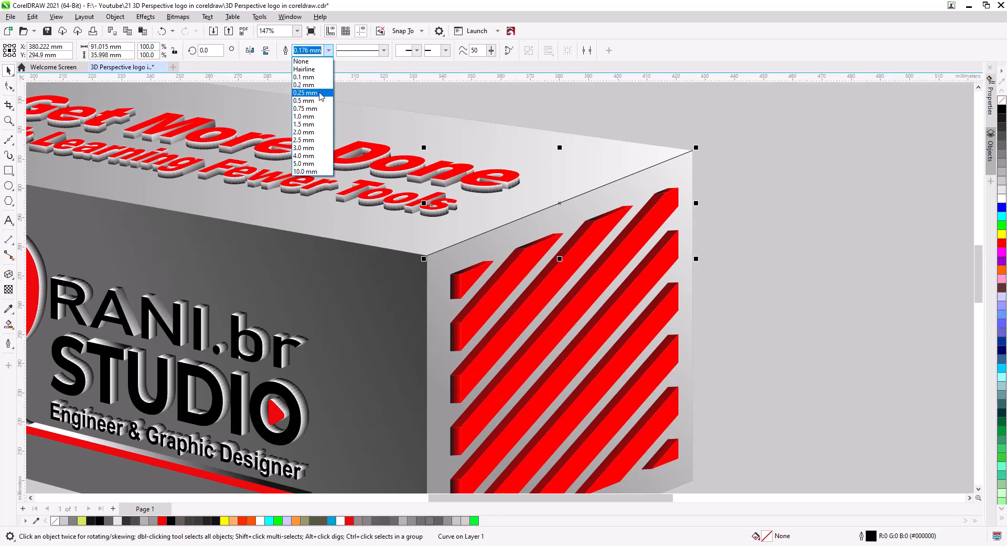
pyautogui.click(306, 93)
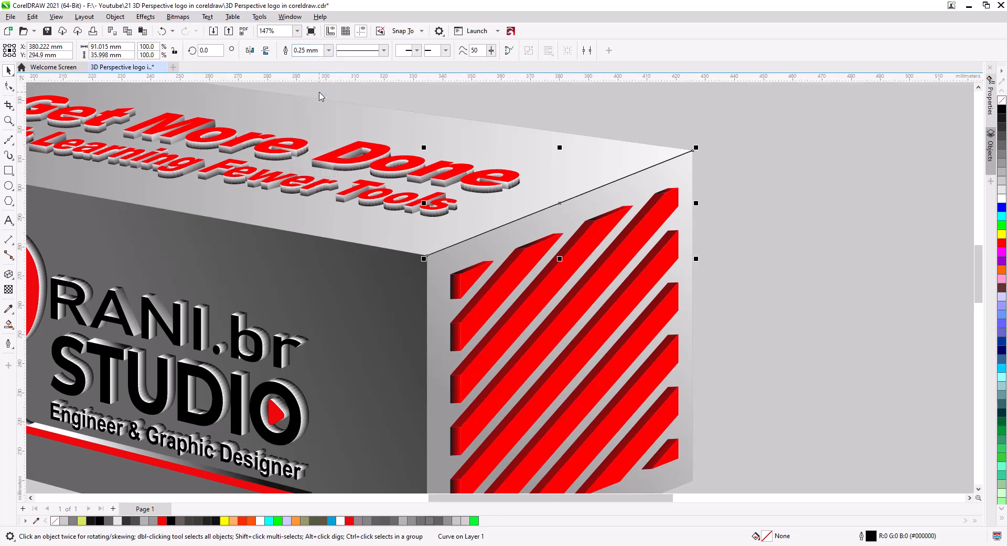
pyautogui.rightClick(1002, 199)
pyautogui.click(384, 51)
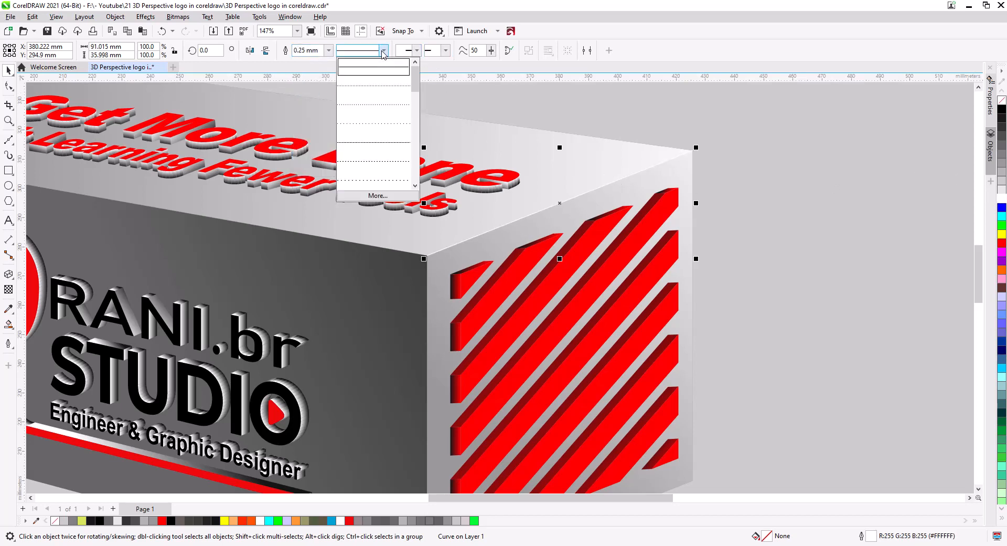
pyautogui.click(329, 51)
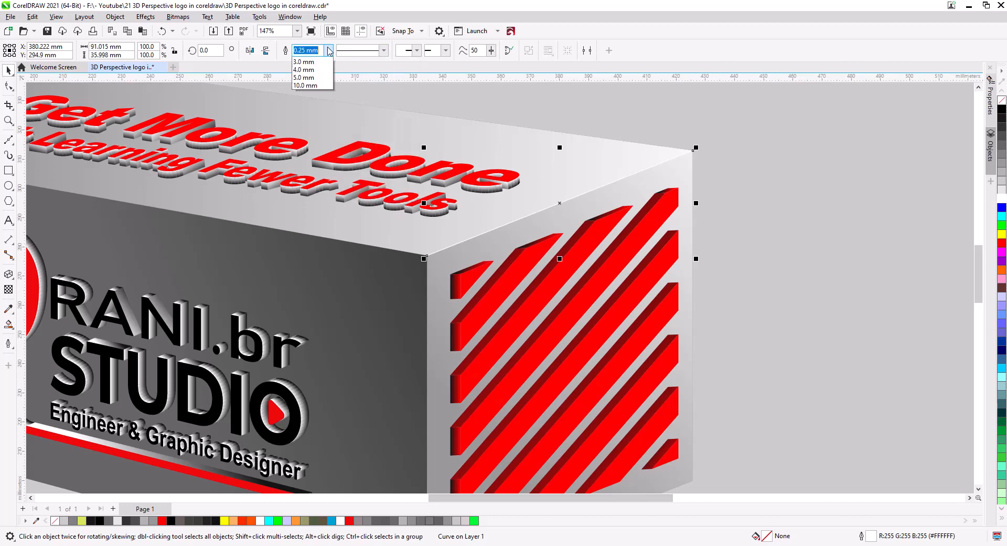
pyautogui.click(317, 109)
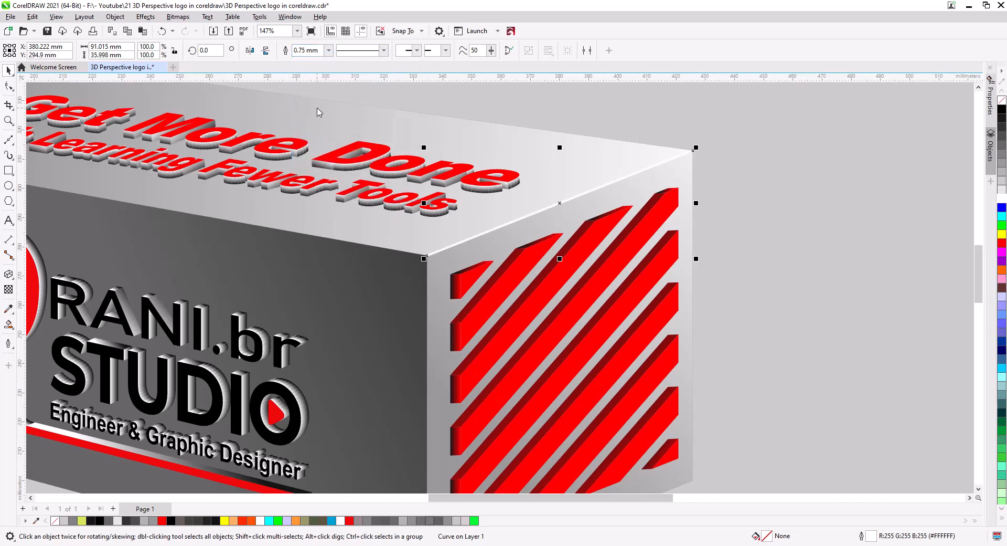
# Apply a Gaussian blur with a 3.4-pixel radius to the white edge line
pyautogui.click(150, 19)
pyautogui.moveTo(158, 80)
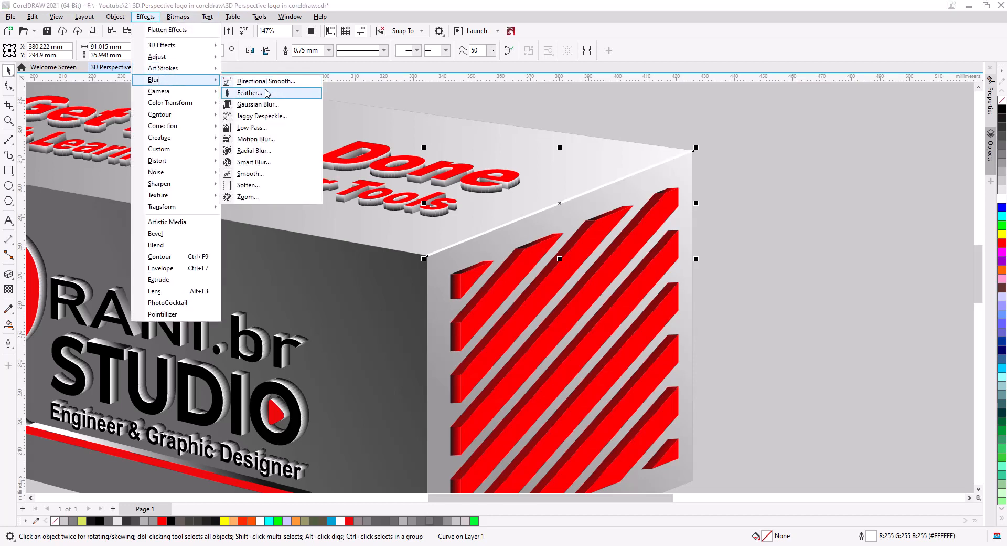
pyautogui.click(266, 104)
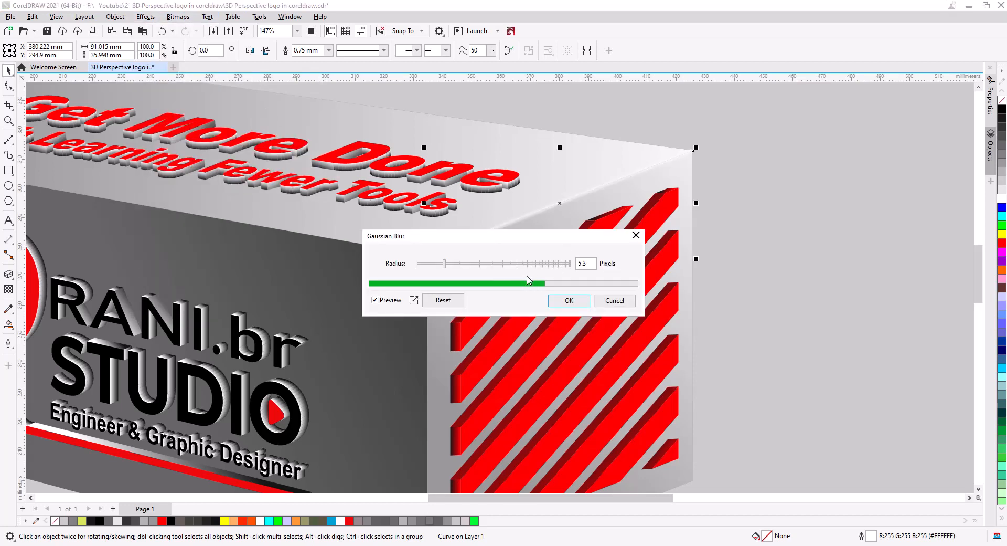
pyautogui.moveTo(445, 266); pyautogui.dragTo(439, 265)
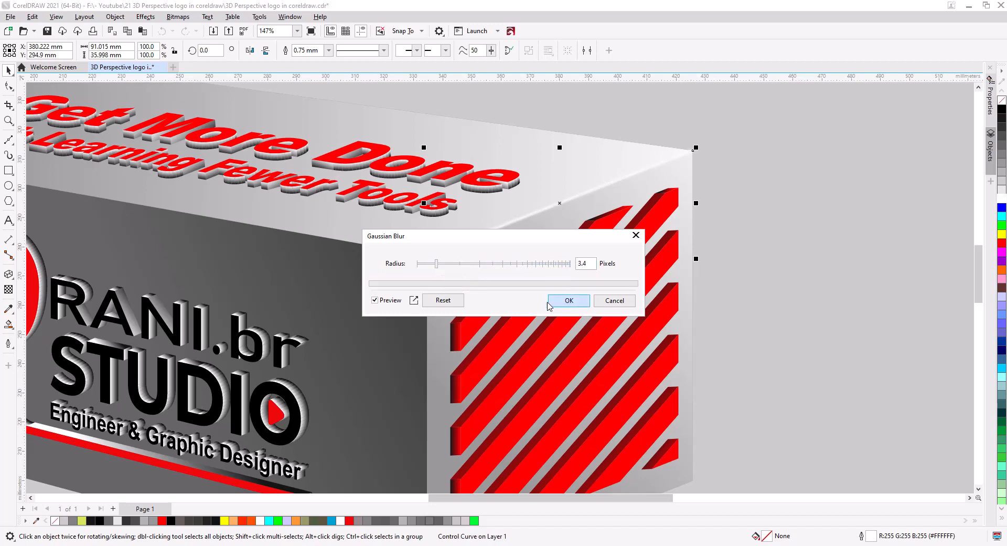
pyautogui.click(568, 300)
# Draw a straight Bézier line along the edge between the top and front logo faces and set its outline width to 0.75 mm
pyautogui.scroll(-3, 558, 266)
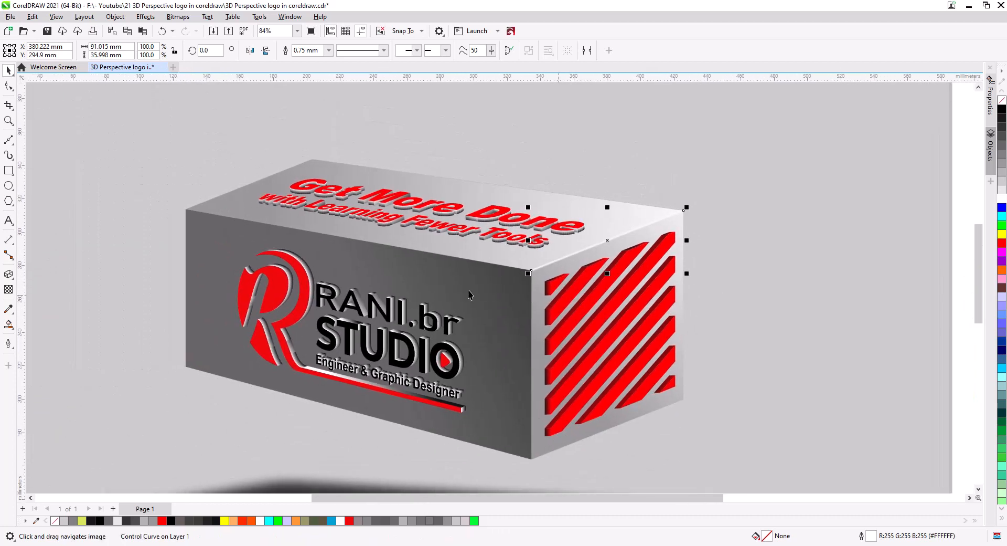
pyautogui.click(9, 140)
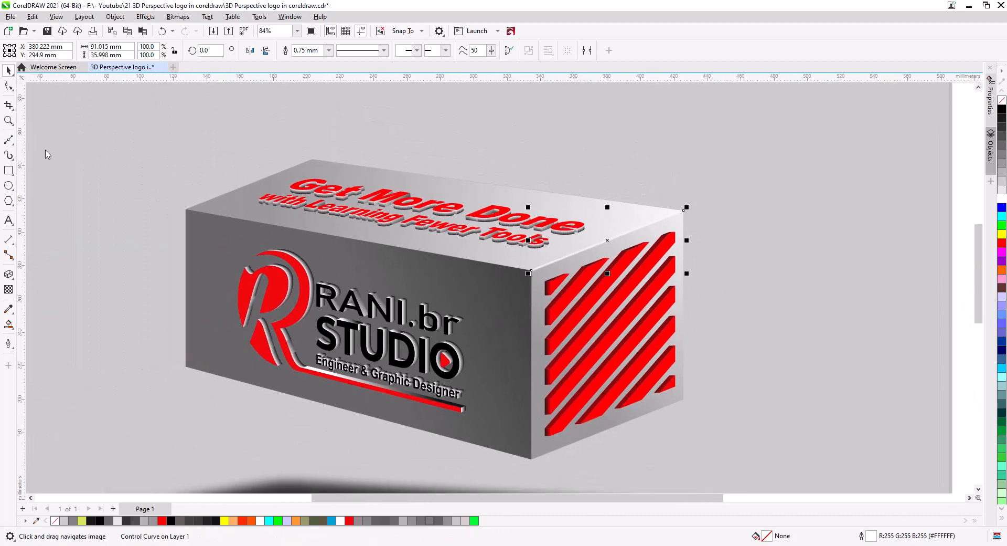
pyautogui.click(187, 209)
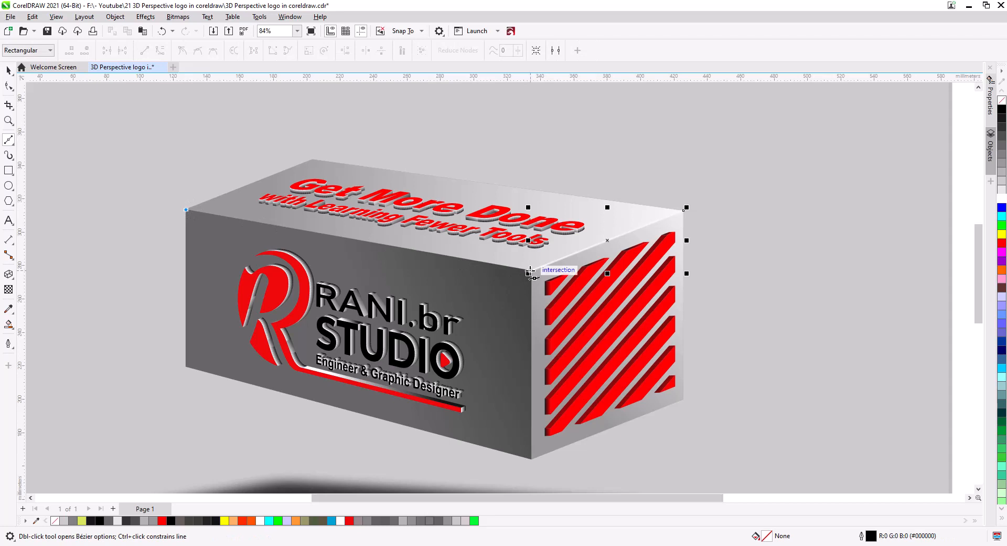
pyautogui.click(531, 271)
pyautogui.click(9, 70)
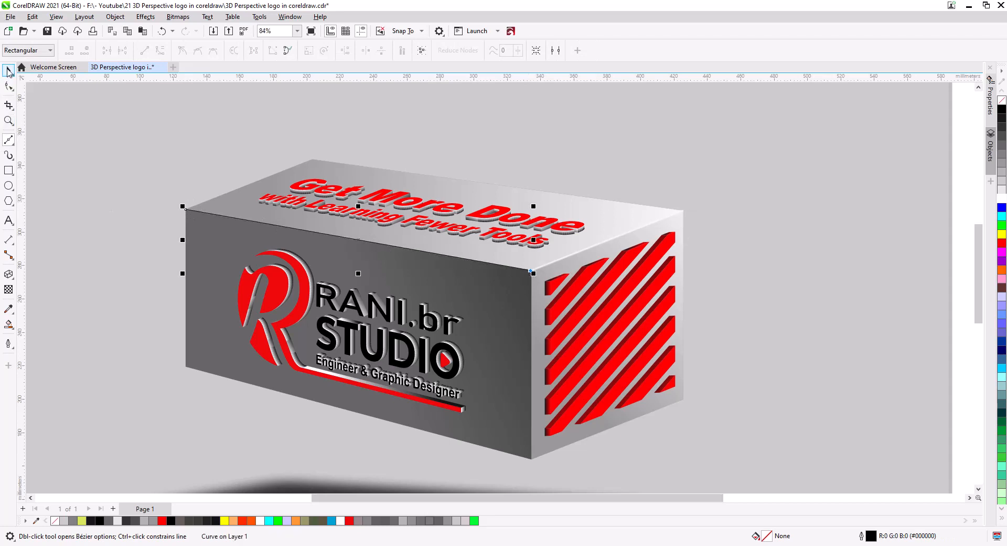
pyautogui.click(329, 51)
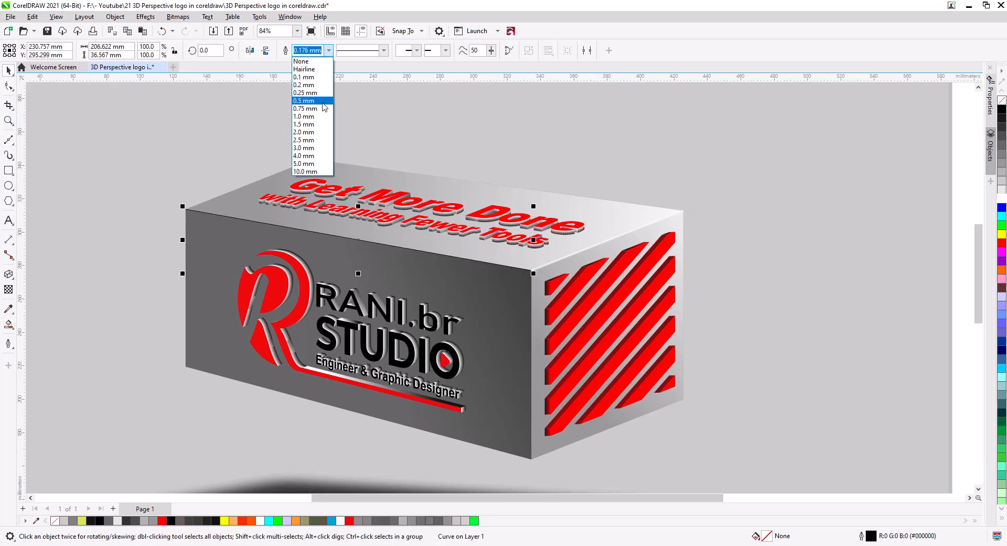
pyautogui.click(321, 108)
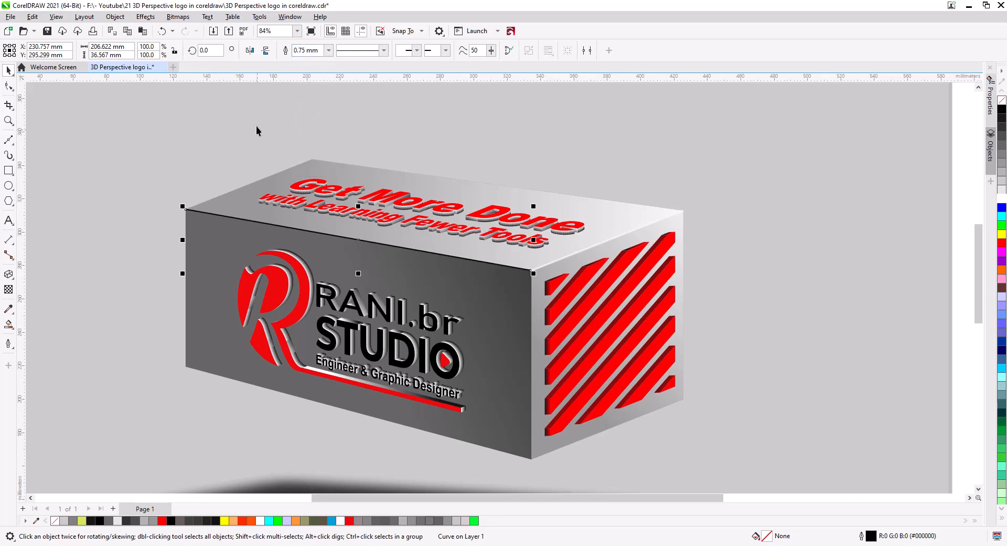
# Apply a Gaussian blur with a 14.1-pixel radius to the black line between the top and front logo faces
pyautogui.click(150, 20)
pyautogui.moveTo(171, 48)
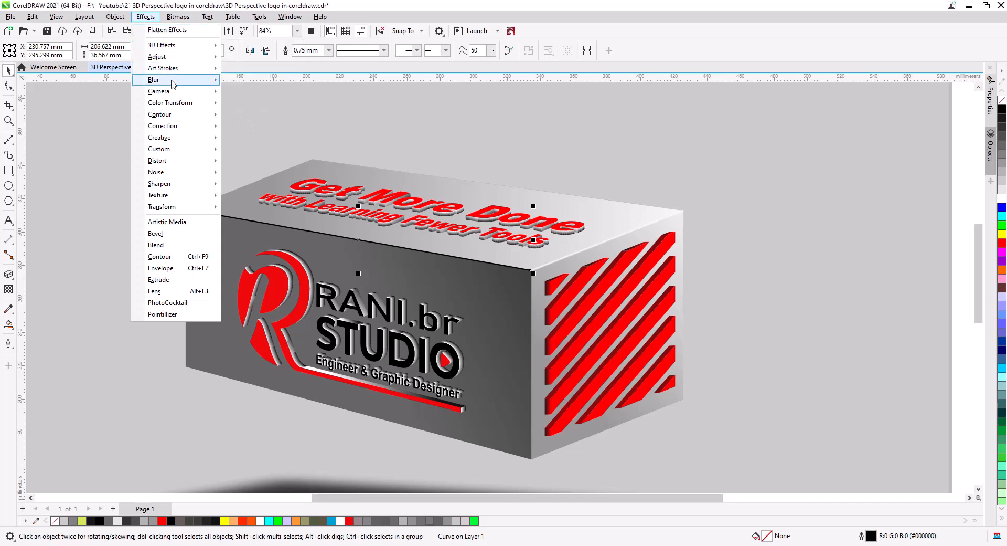
pyautogui.moveTo(176, 80)
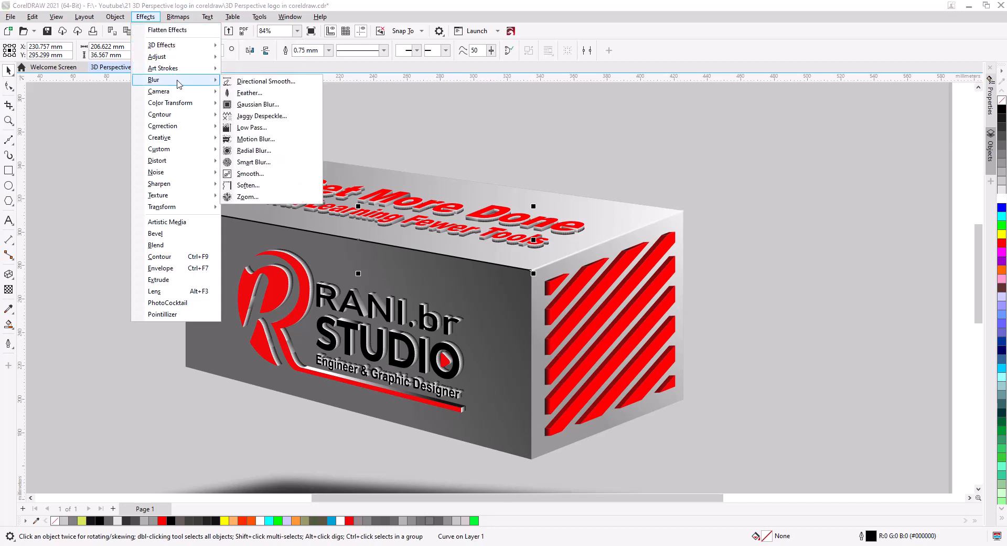
pyautogui.click(258, 104)
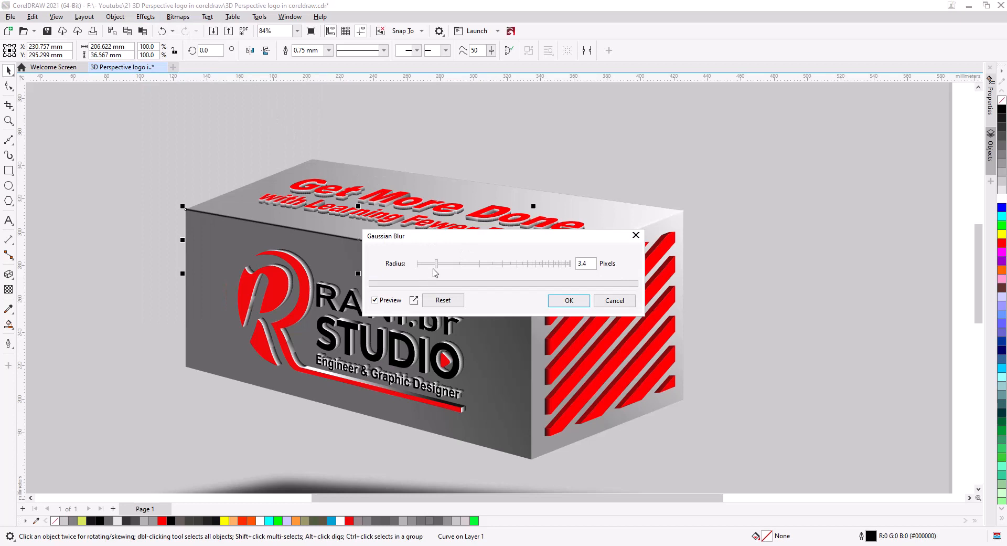
pyautogui.moveTo(437, 266); pyautogui.dragTo(472, 269)
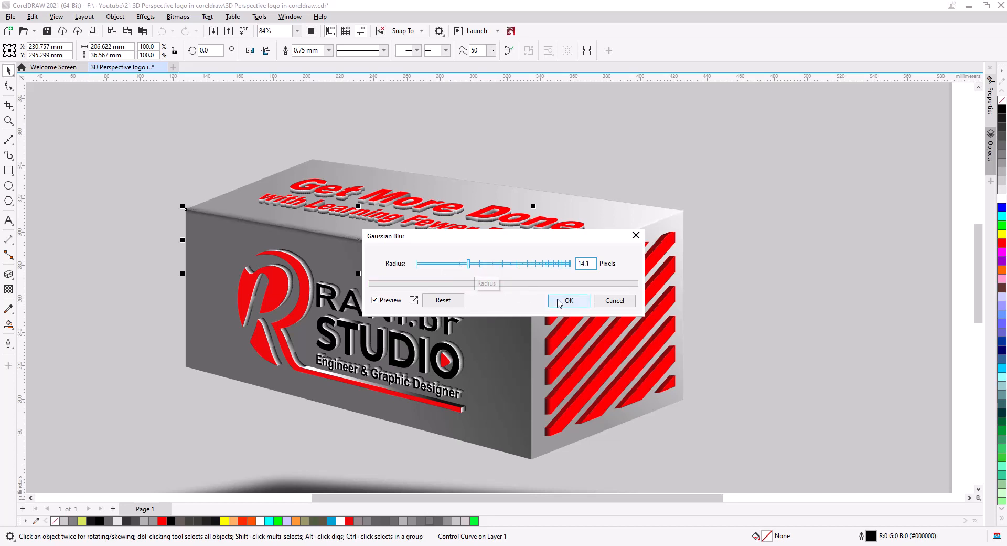
pyautogui.click(574, 301)
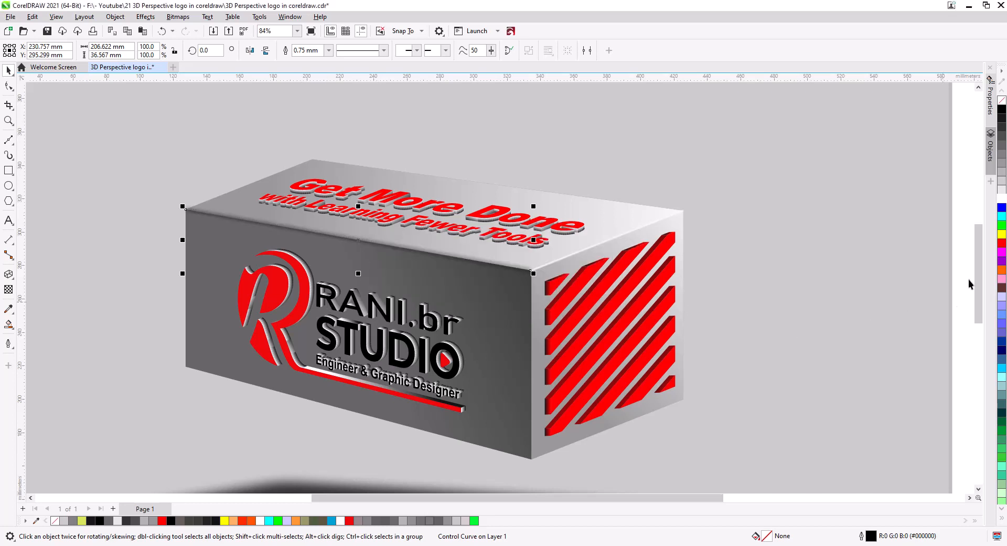
pyautogui.click(957, 235)
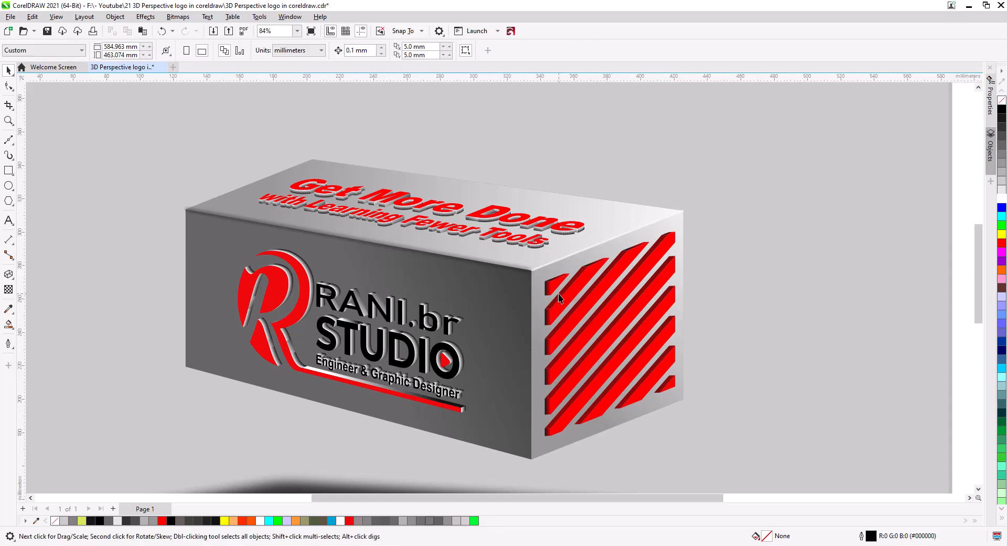
# Copy and paste the red side stripes and move the duplicate about 100 mm to the right of the originals
pyautogui.scroll(-1, 560, 295)
pyautogui.moveTo(572, 353); pyautogui.dragTo(580, 307)
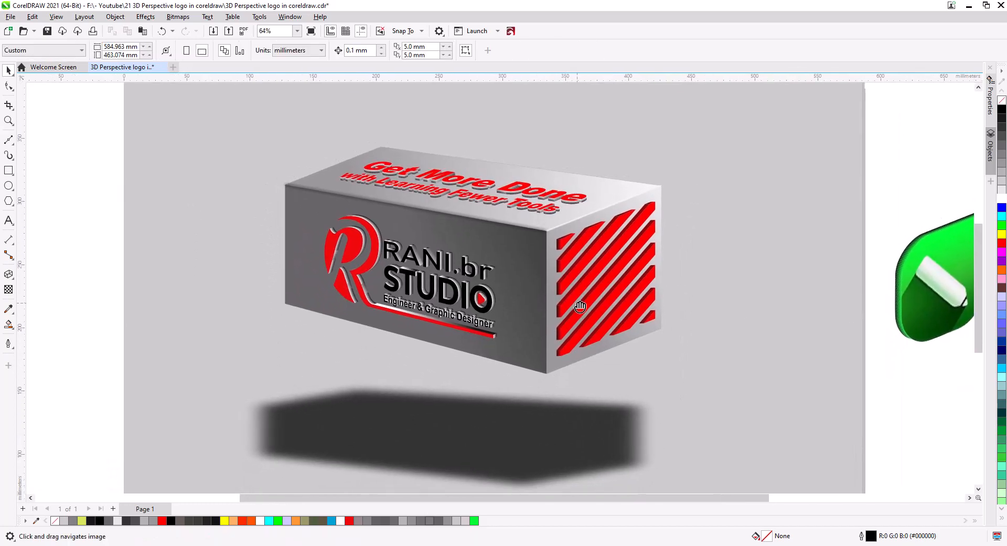
pyautogui.scroll(1, 578, 304)
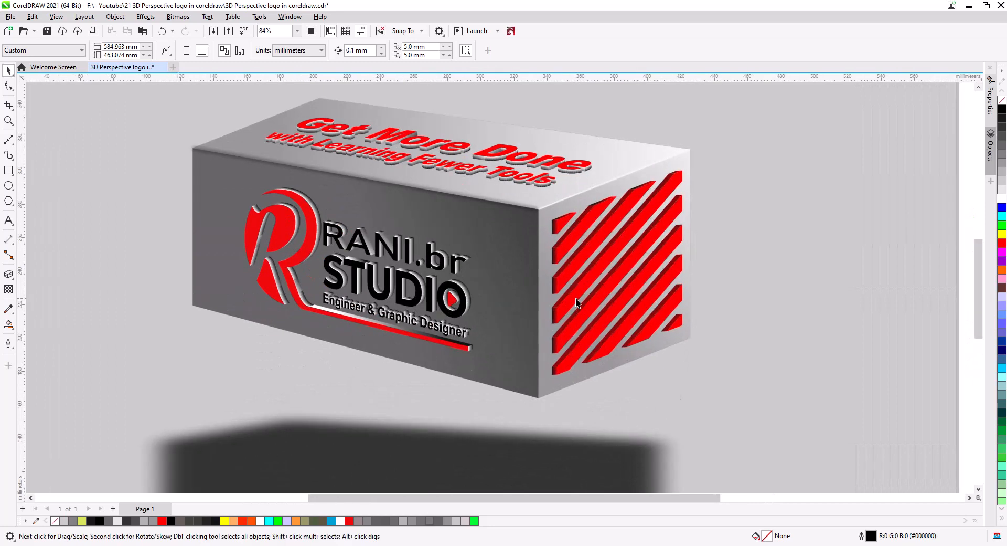
pyautogui.scroll(1, 577, 304)
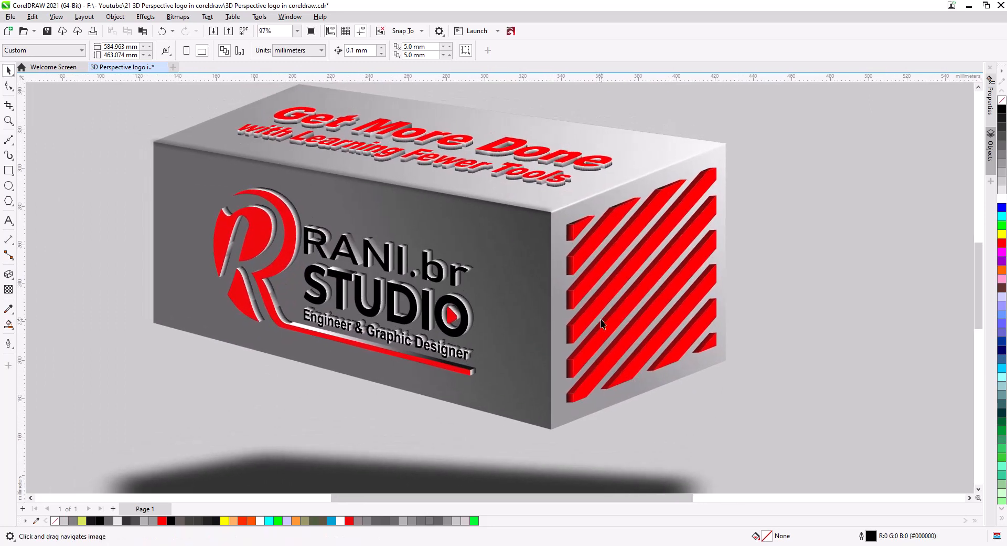
pyautogui.click(581, 296)
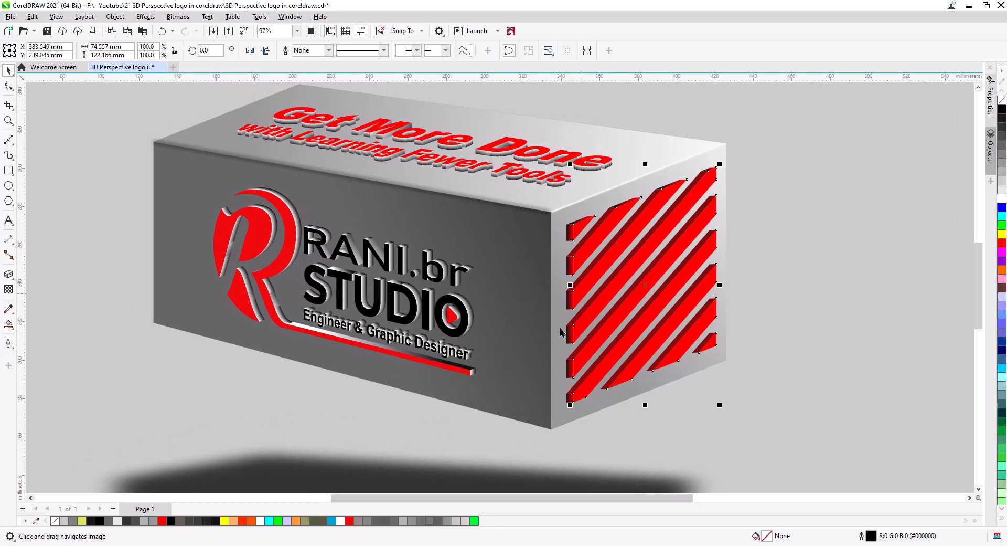
pyautogui.click(32, 17)
pyautogui.click(58, 80)
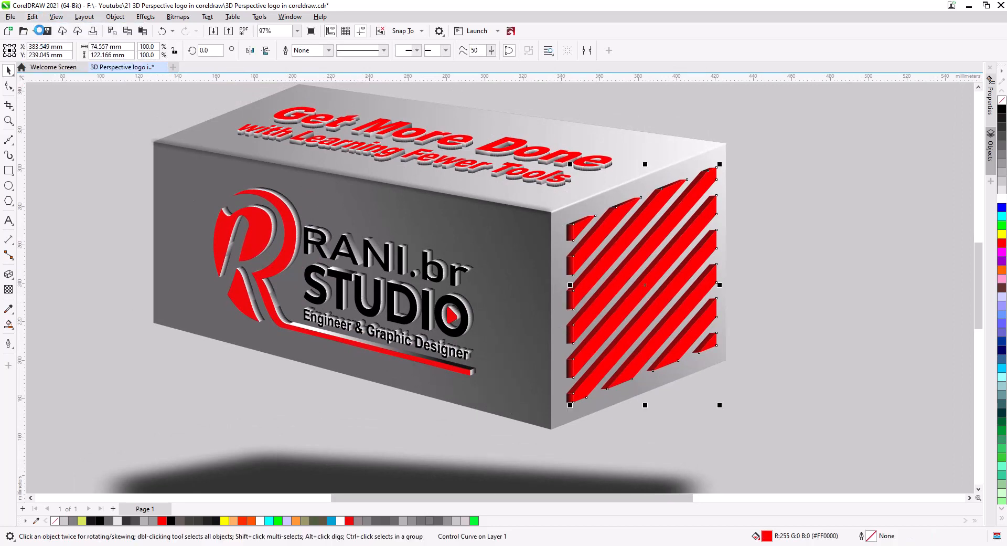
pyautogui.click(32, 17)
pyautogui.click(53, 102)
pyautogui.moveTo(631, 293); pyautogui.dragTo(829, 335)
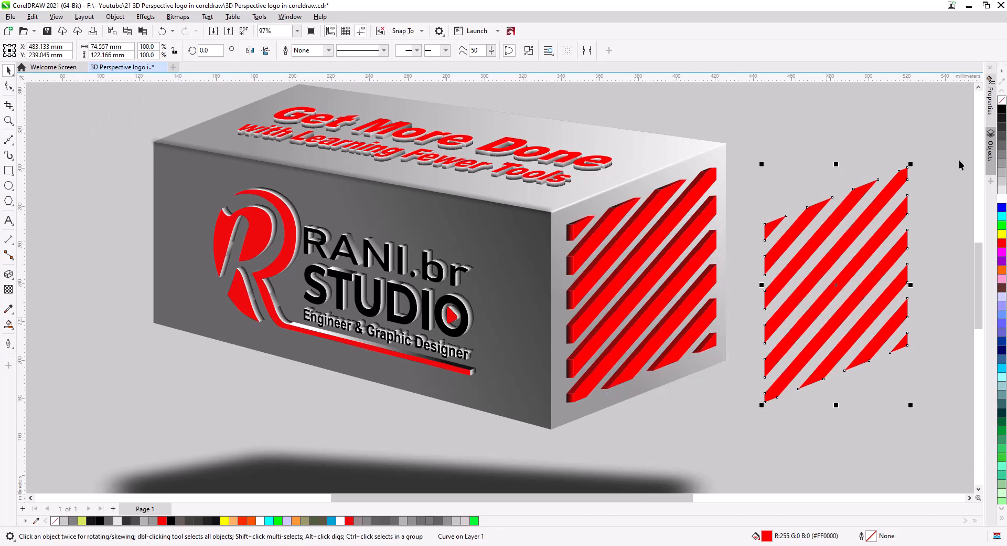
# Give the duplicated stripes a white outline 1.0 mm thick and remove their red fill
pyautogui.rightClick(1001, 199)
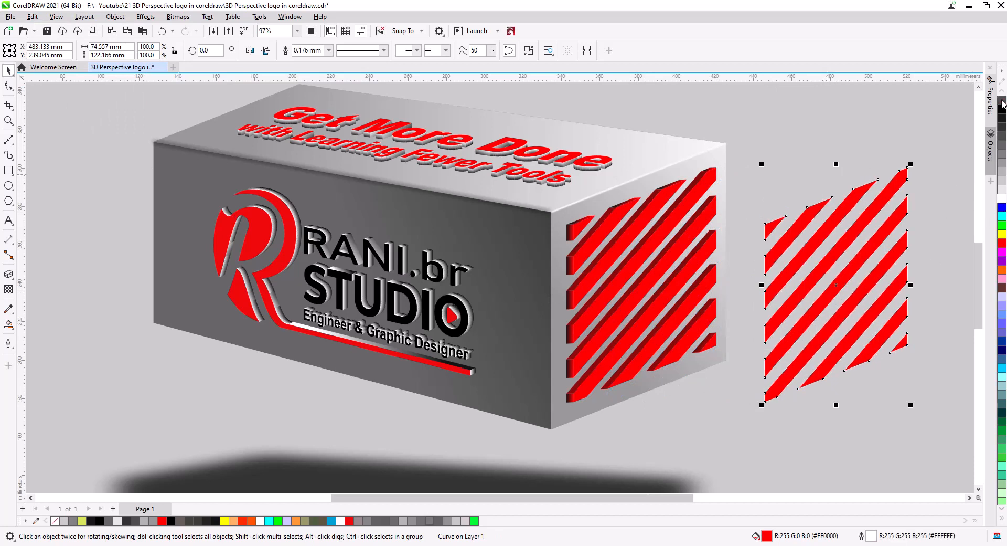
pyautogui.click(329, 50)
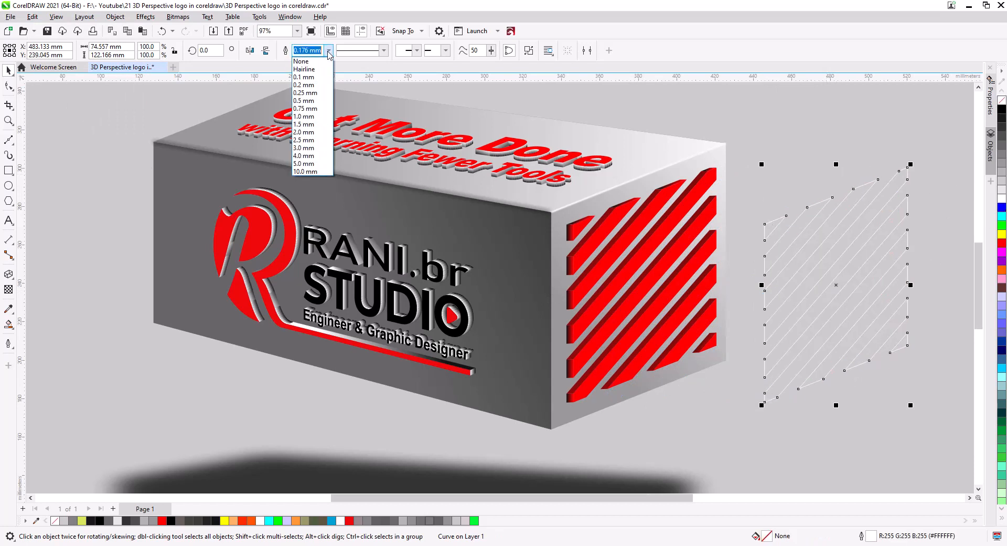
pyautogui.click(309, 109)
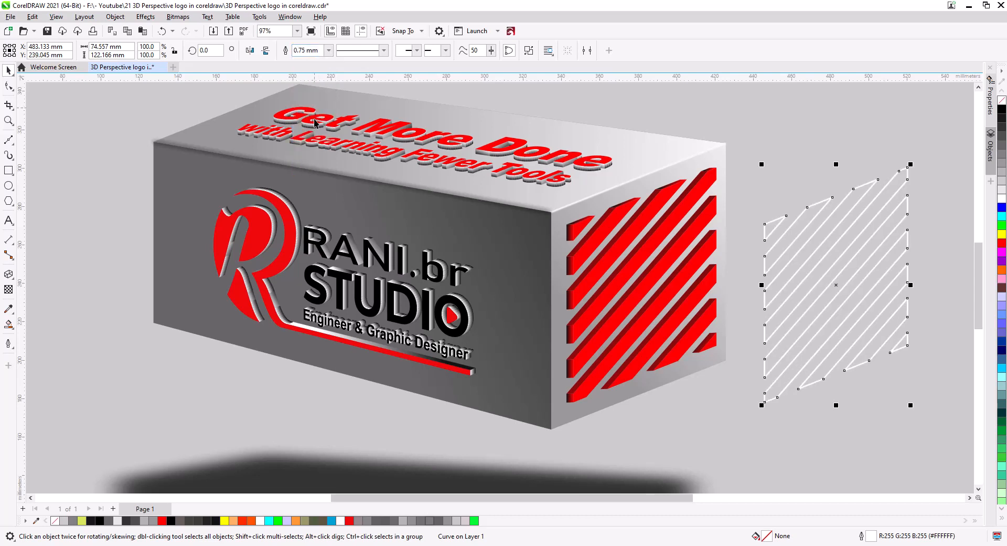
pyautogui.click(329, 50)
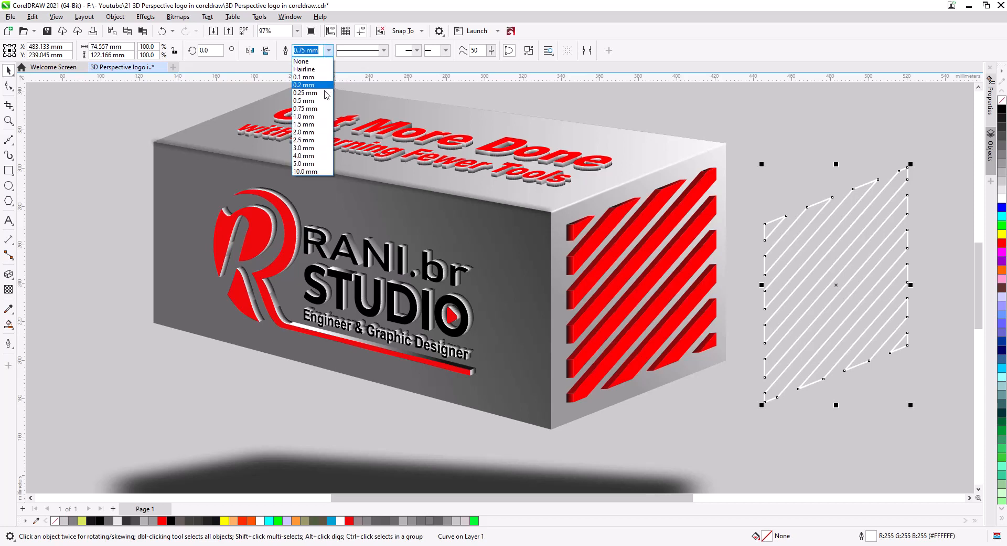
pyautogui.click(318, 119)
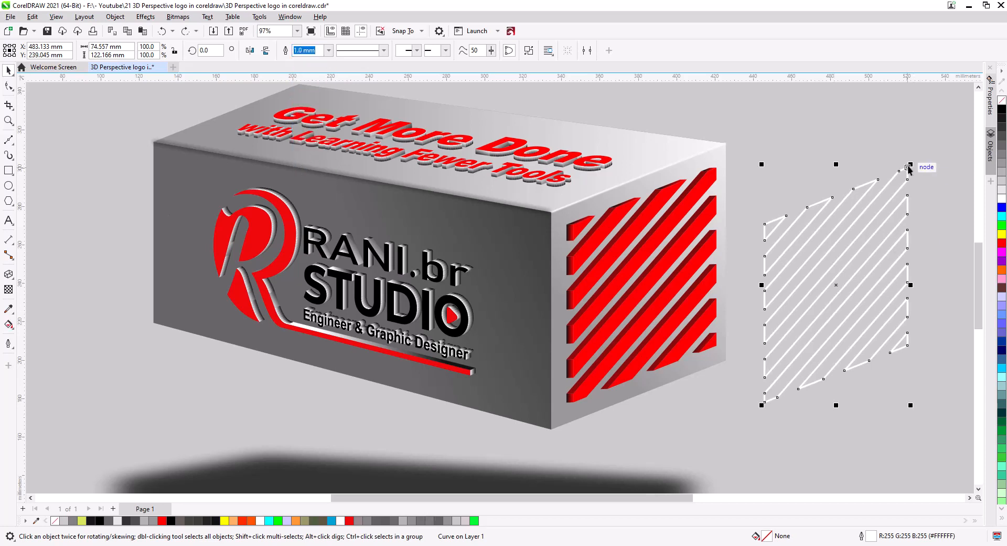
# Align the white stripe outlines exactly over the red stripes on the side face and set their outline width to 0.5 mm
pyautogui.moveTo(909, 166); pyautogui.dragTo(717, 168)
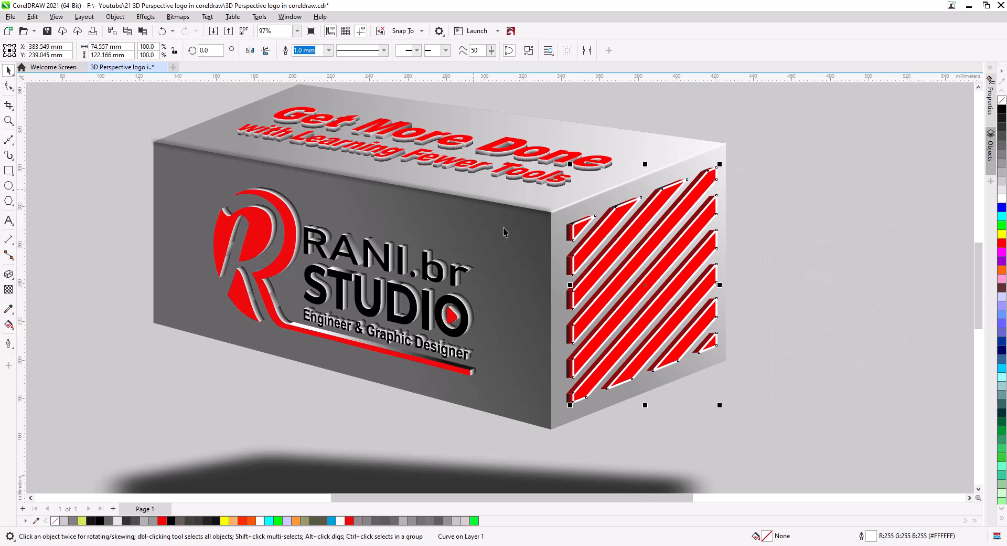
pyautogui.click(328, 50)
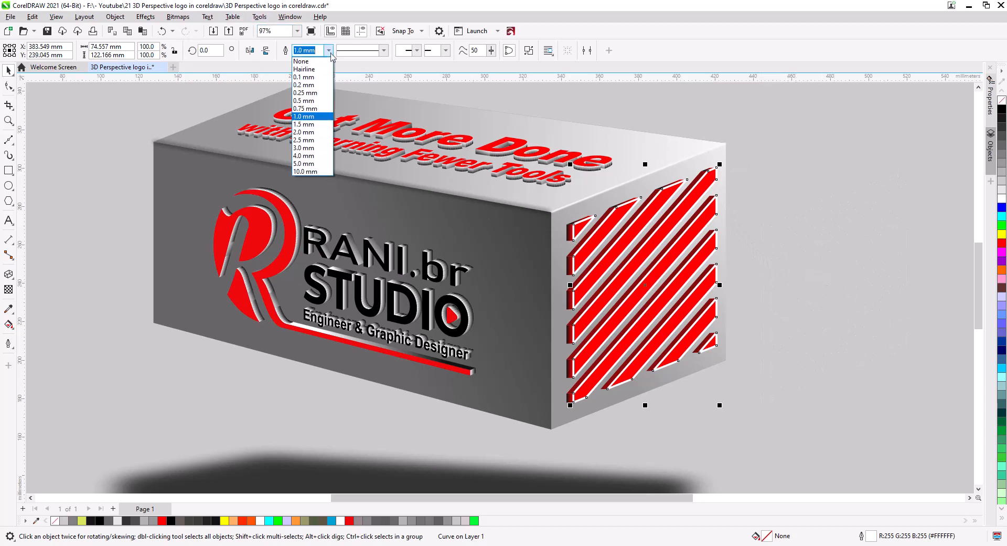
pyautogui.click(326, 100)
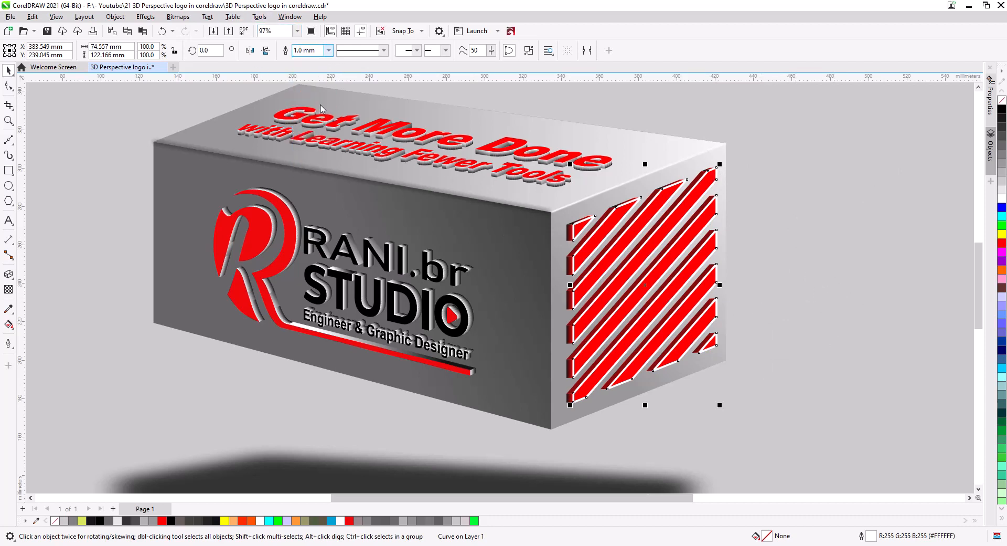
pyautogui.click(861, 184)
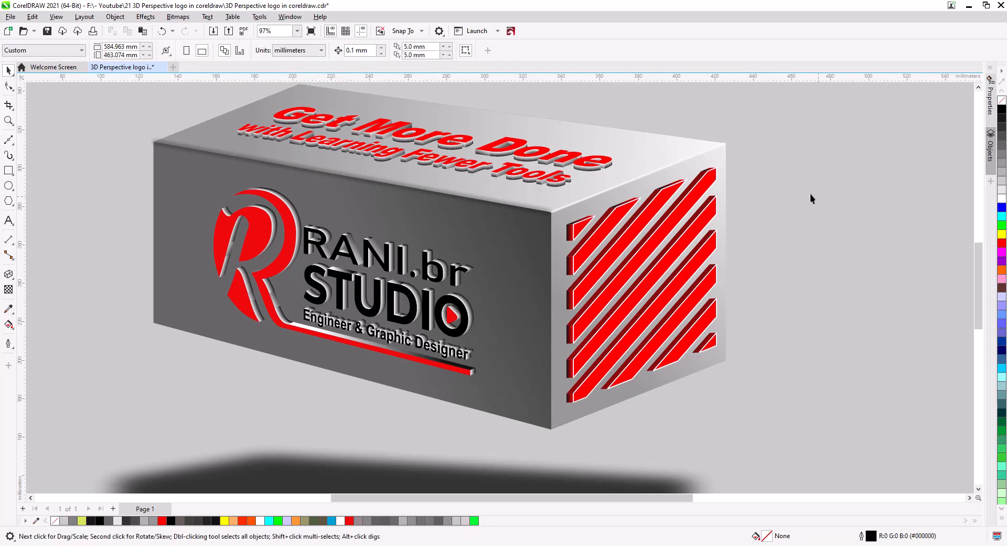
# Give the logo group on the front face a white outline 0.2 mm thick
pyautogui.scroll(-2, 792, 210)
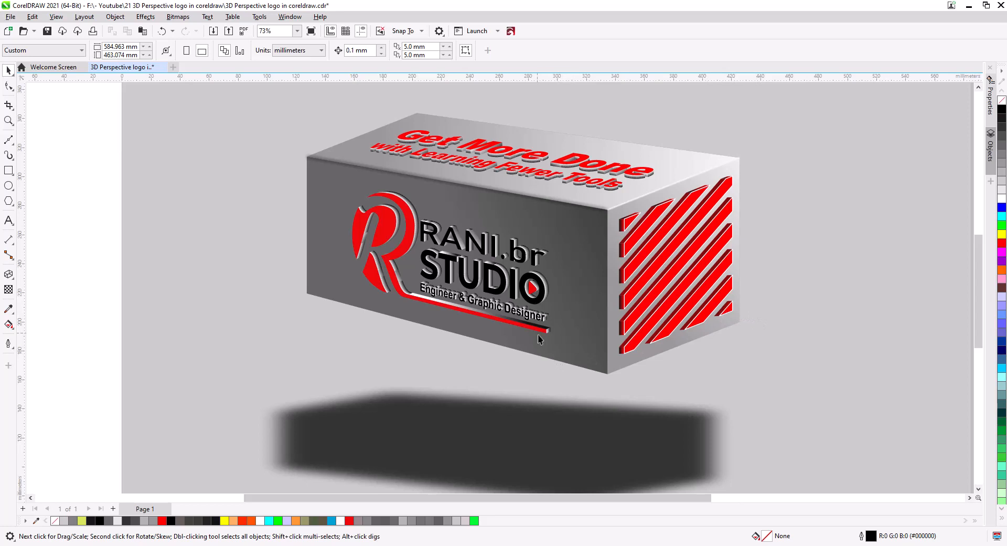
pyautogui.scroll(3, 537, 335)
pyautogui.click(538, 290)
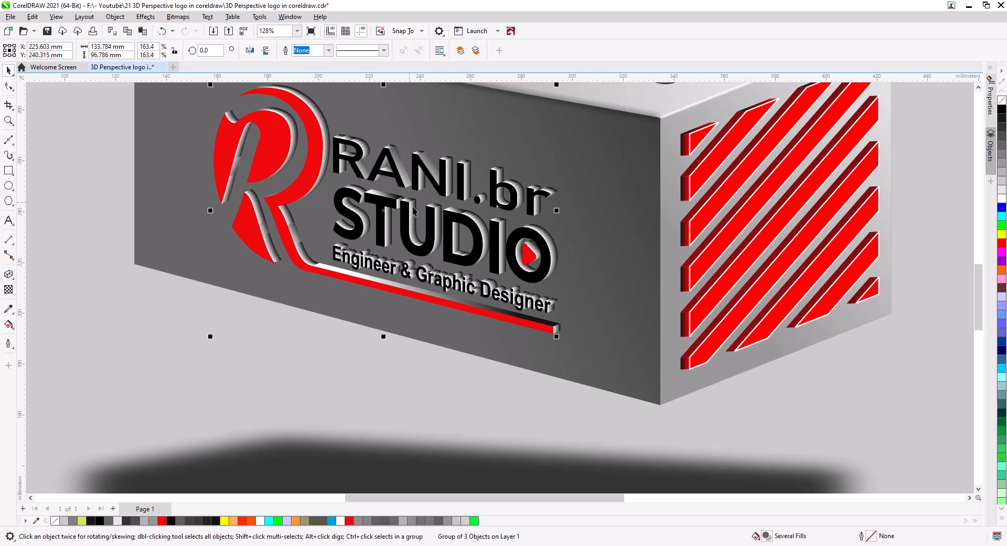
pyautogui.click(413, 230)
pyautogui.rightClick(1002, 200)
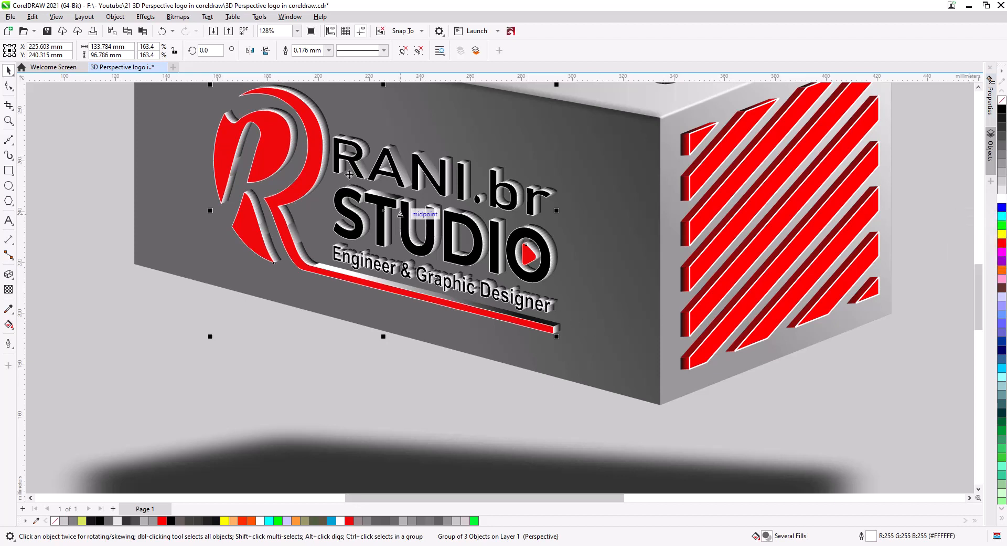
pyautogui.click(327, 51)
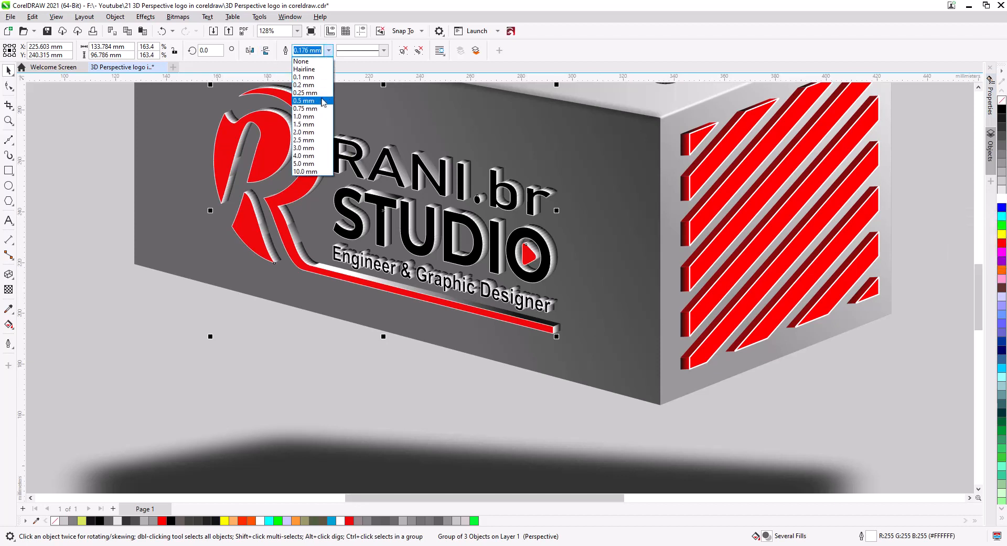
pyautogui.click(303, 100)
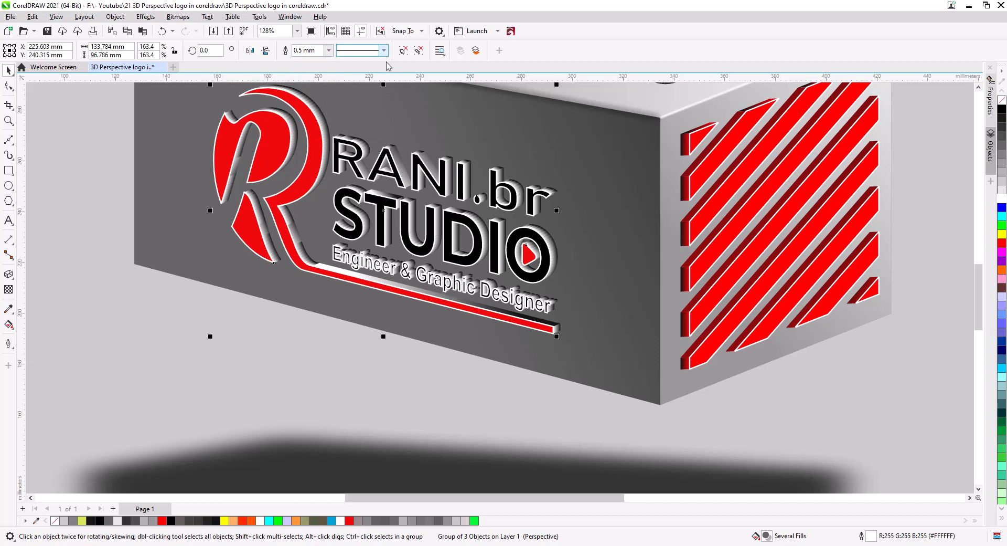
pyautogui.click(329, 50)
pyautogui.click(330, 51)
pyautogui.click(330, 50)
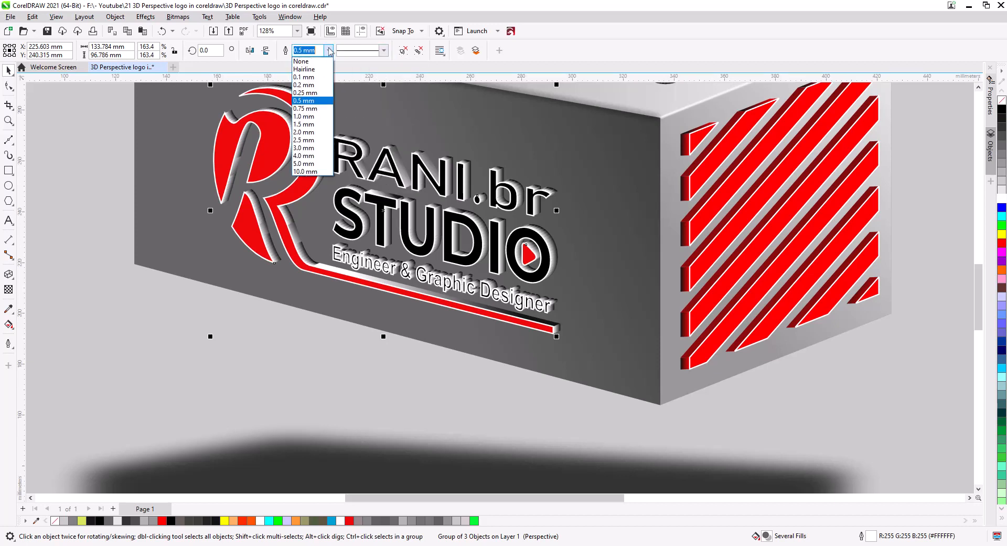
pyautogui.click(315, 85)
# Give the red "Get More Done with Learning Fewer Tools" text on the top face a white outline
pyautogui.moveTo(475, 120); pyautogui.dragTo(376, 315)
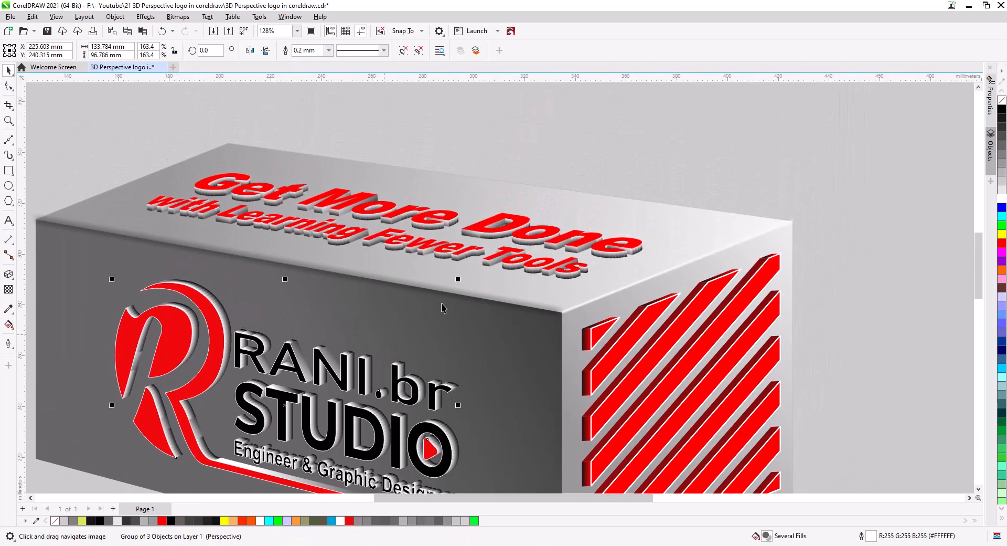
pyautogui.click(538, 242)
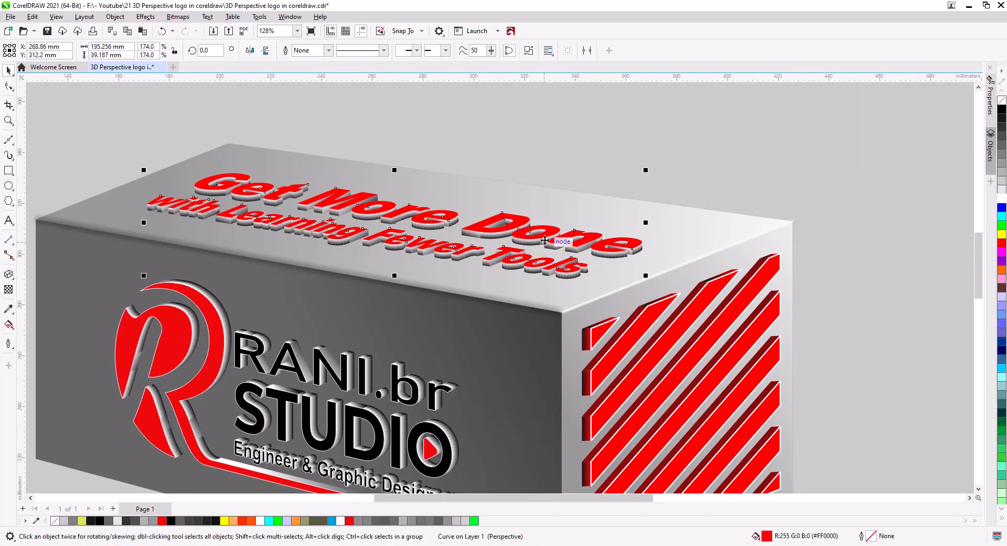
pyautogui.rightClick(1001, 201)
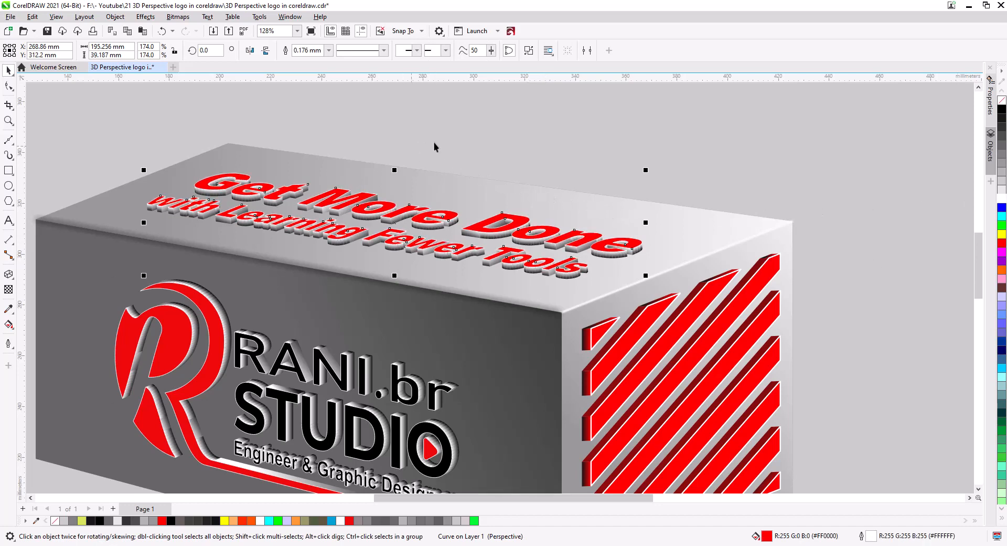
pyautogui.scroll(-1, 474, 137)
pyautogui.click(964, 213)
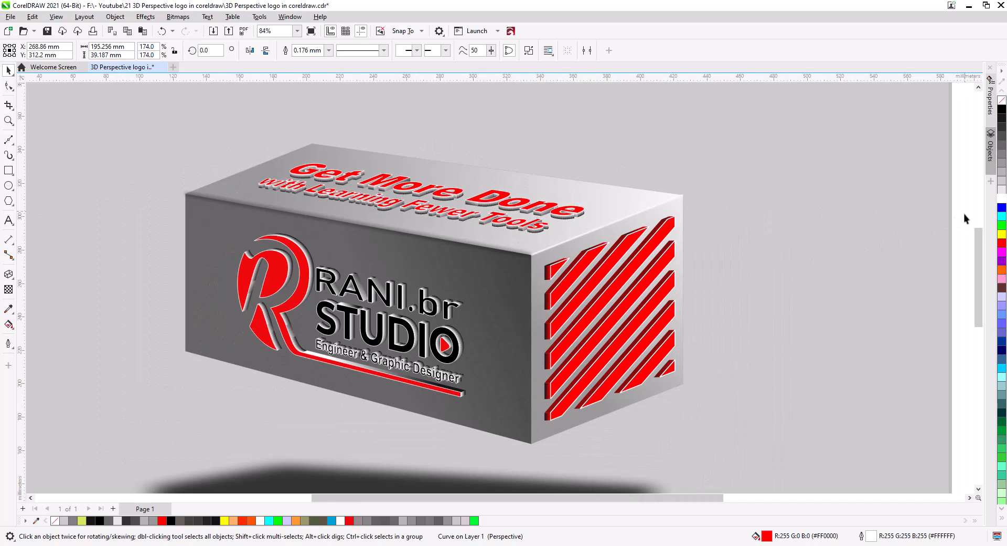
pyautogui.moveTo(891, 241); pyautogui.dragTo(791, 268)
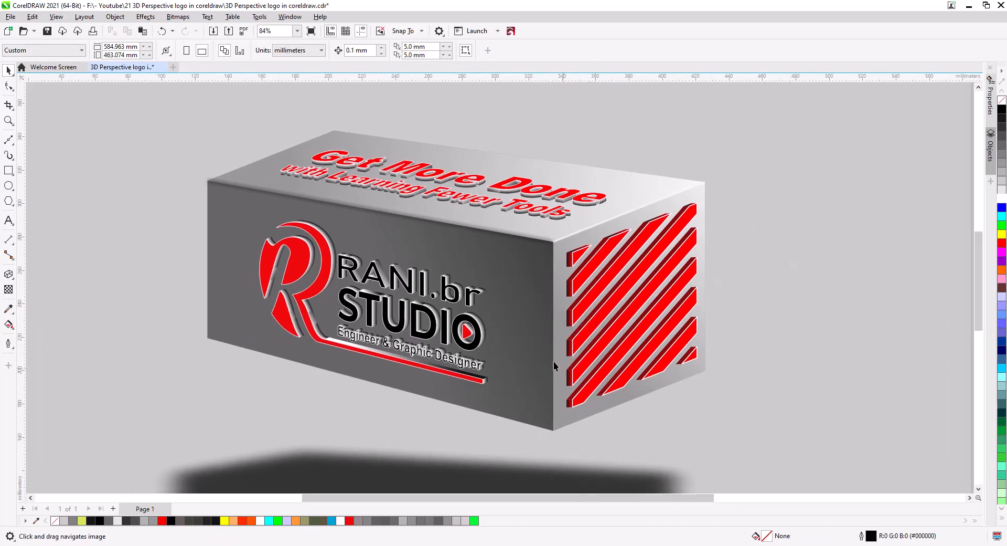
pyautogui.scroll(-2, 554, 372)
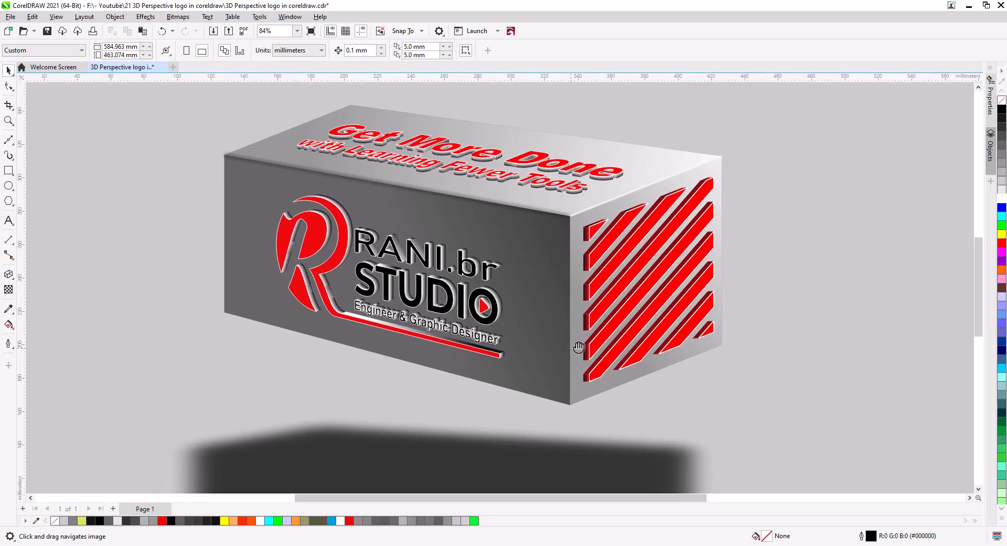